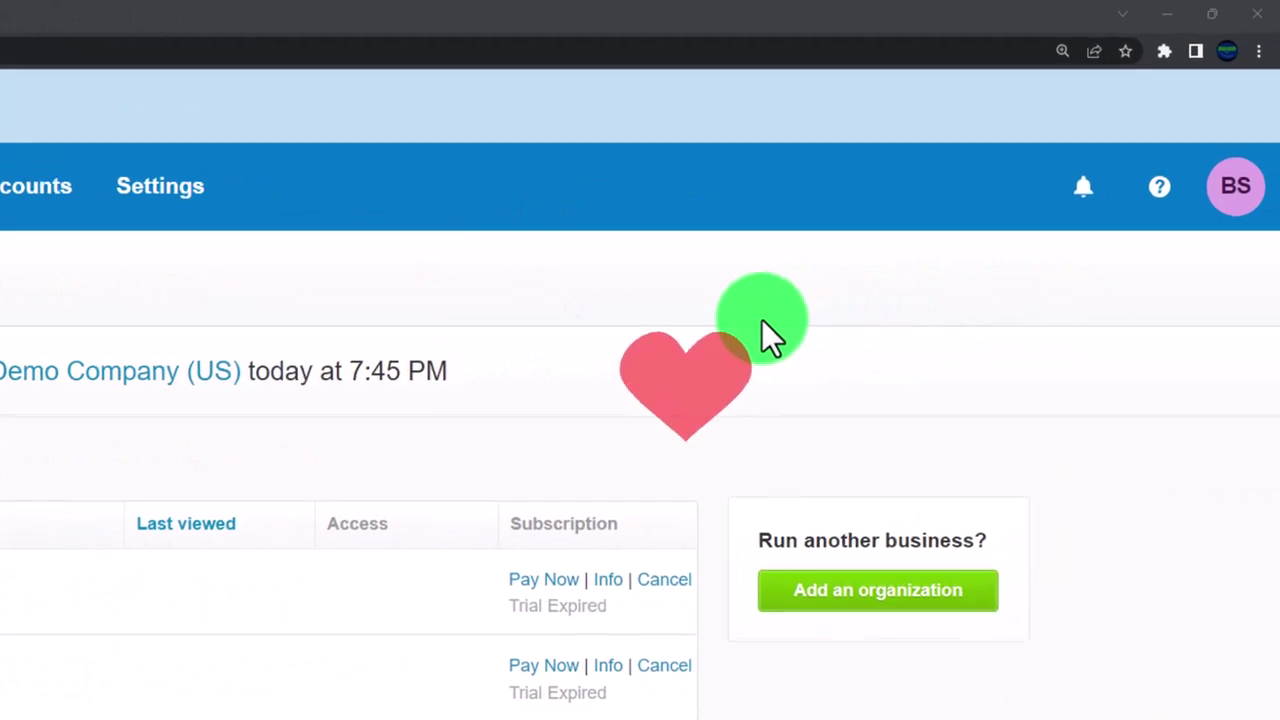
# Open the Demo Company (US) organization and hide the Get to know Xero introduction on its dashboard.
pyautogui.hotkey('ctrl', '+')
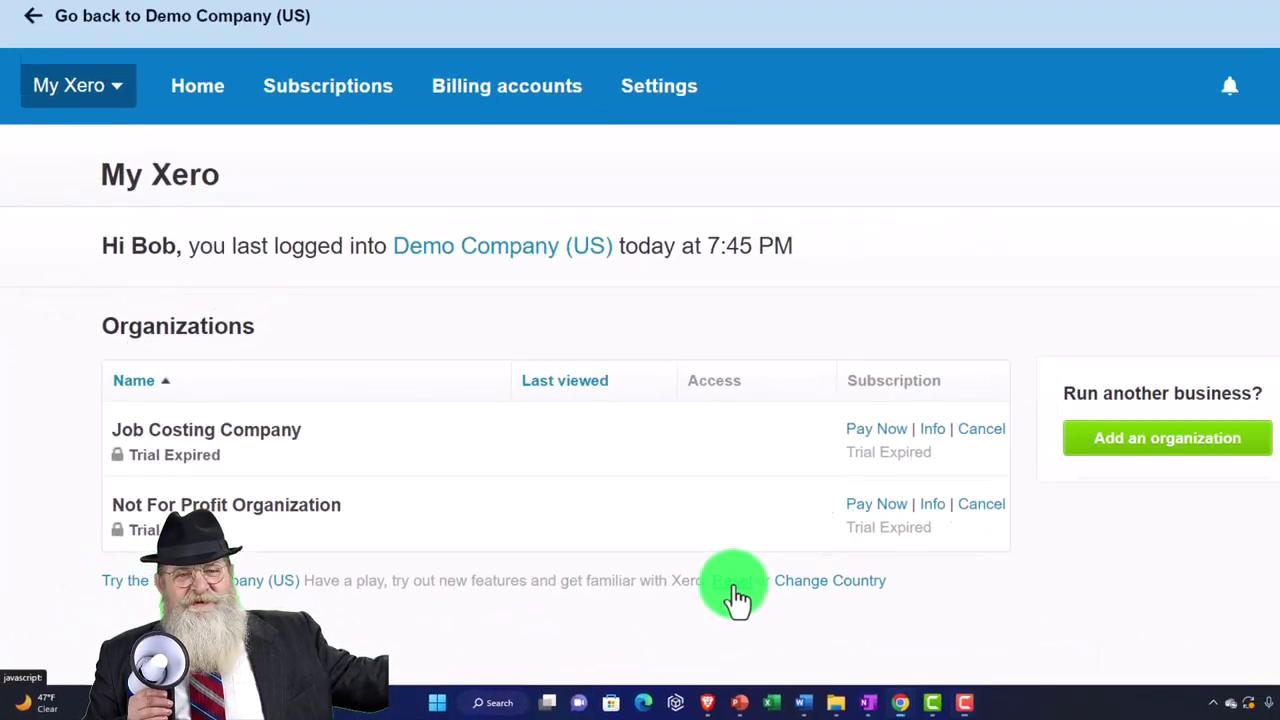
pyautogui.click(1020, 525)
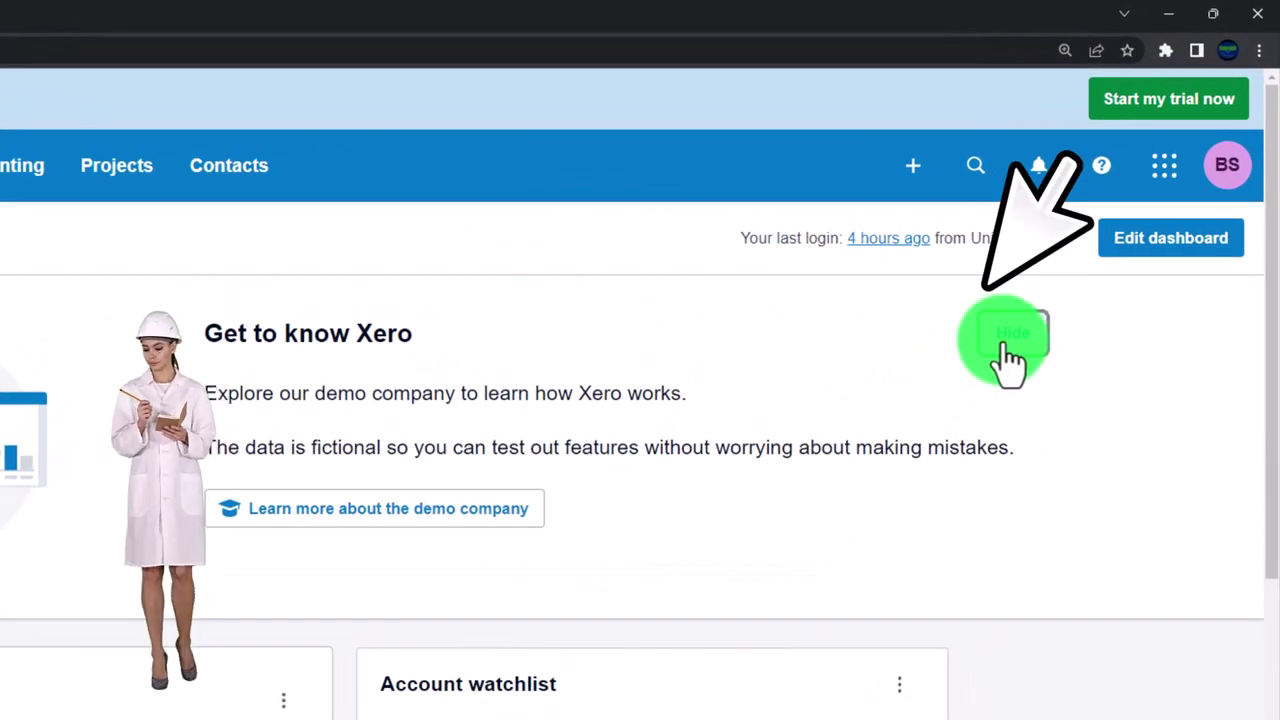
pyautogui.click(1005, 345)
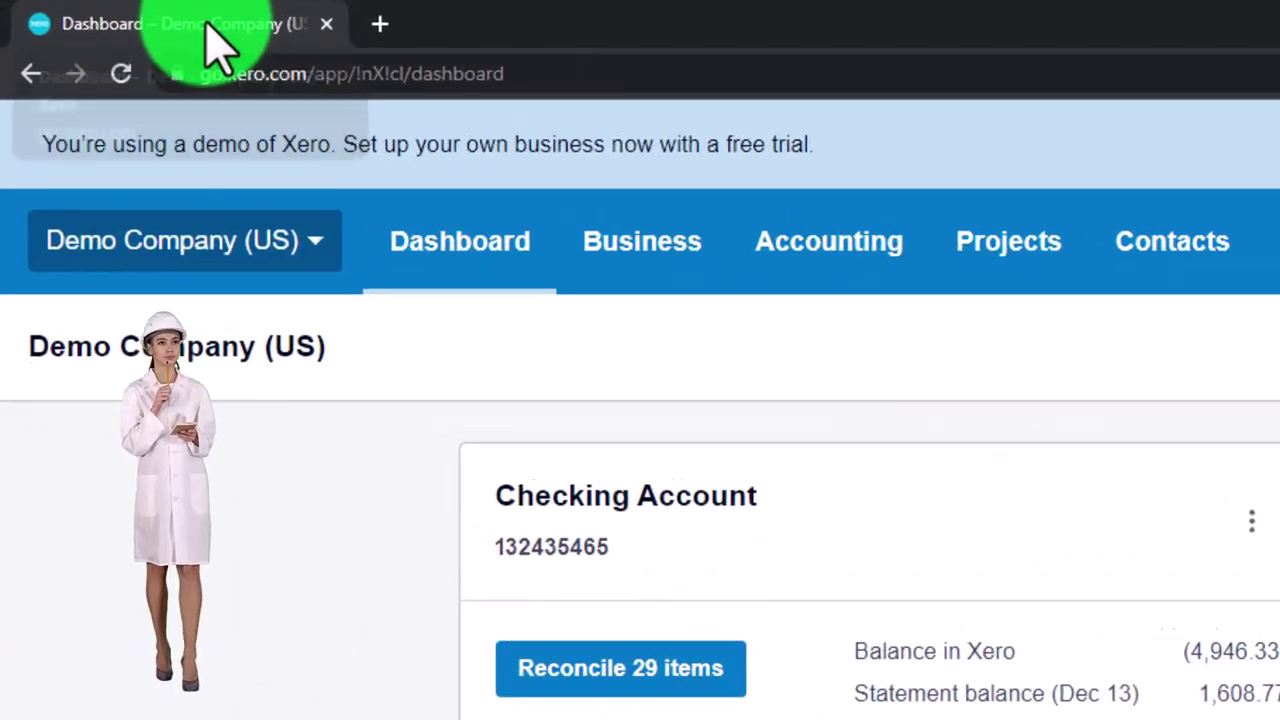
# Duplicate the Demo Company dashboard browser tab twice.
pyautogui.rightClick(144, 15)
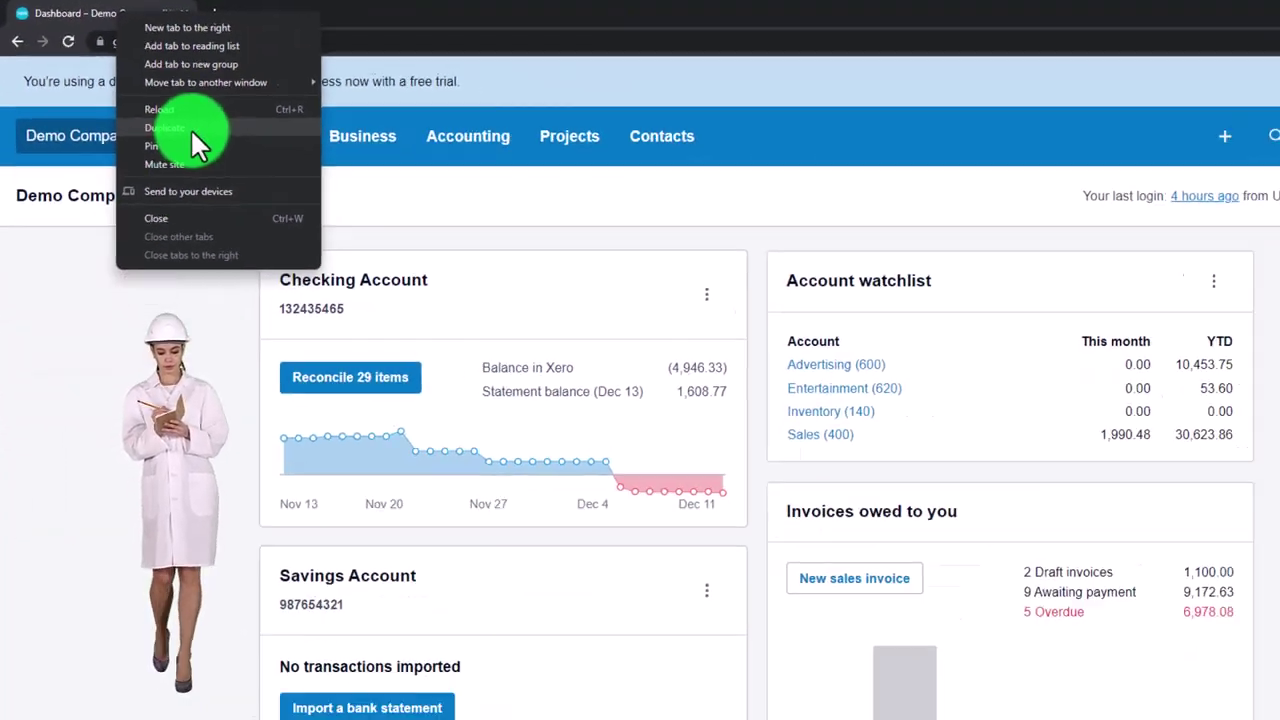
pyautogui.click(300, 252)
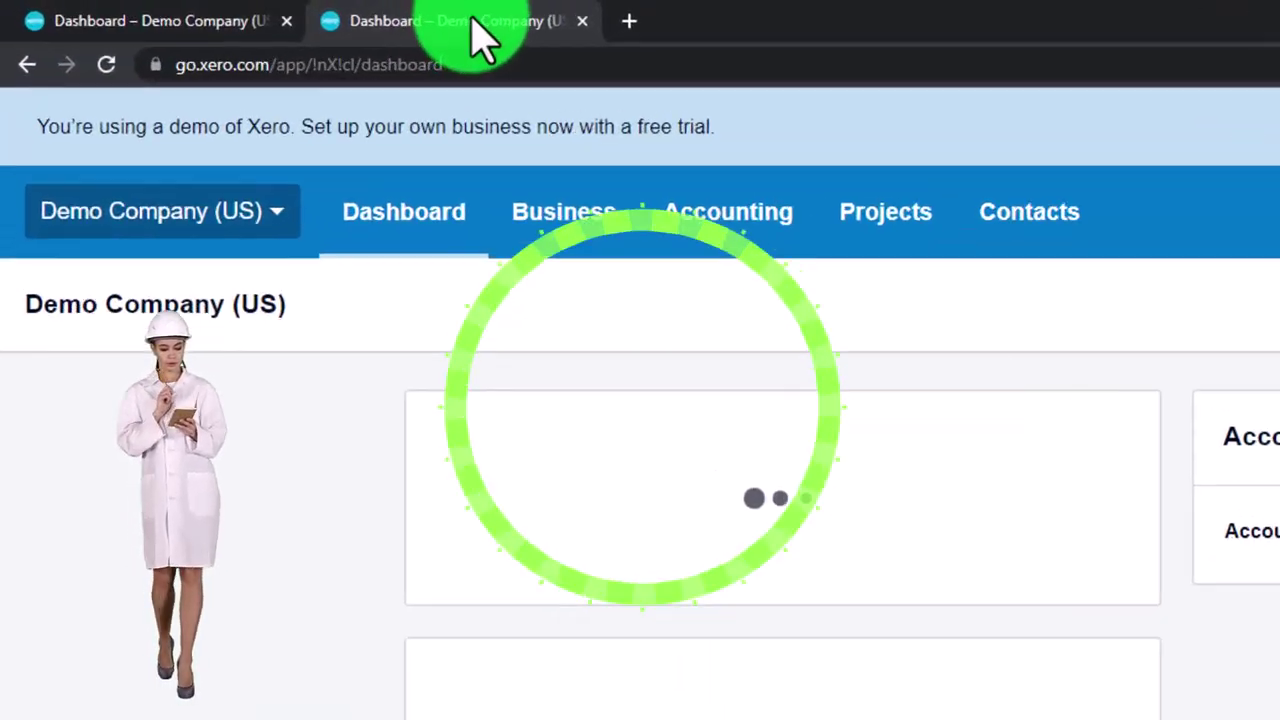
pyautogui.rightClick(265, 12)
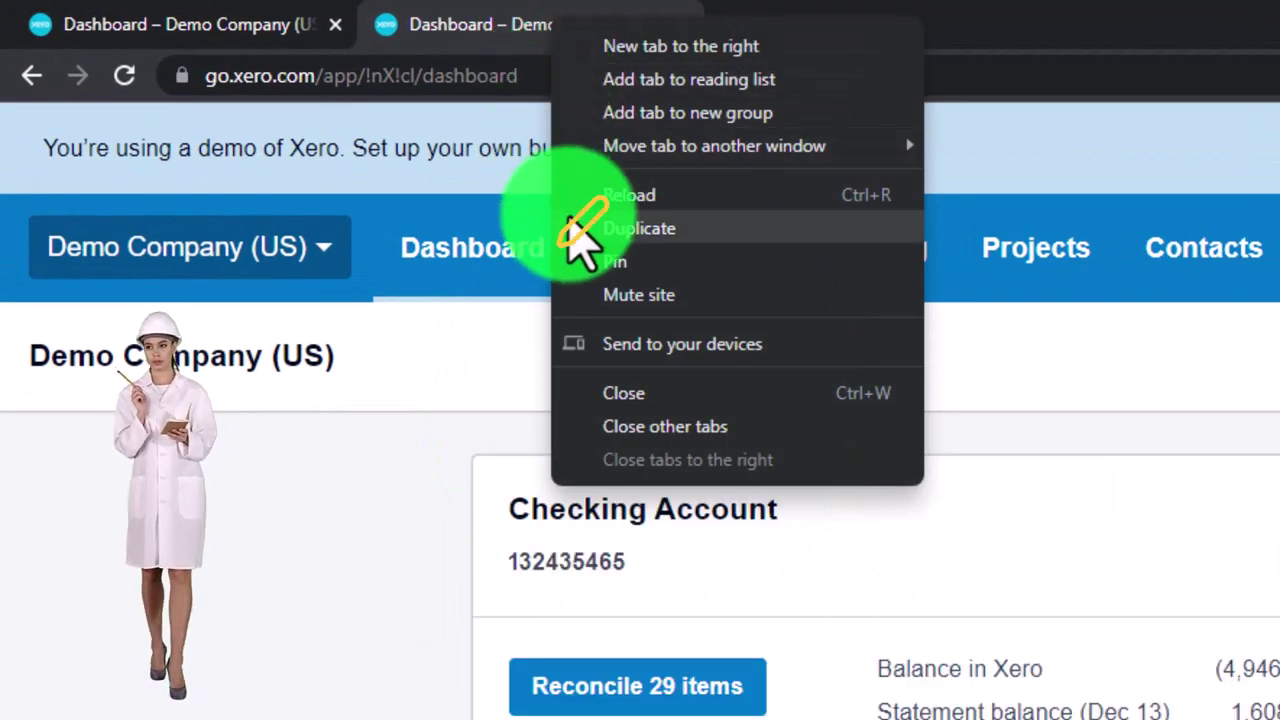
pyautogui.click(702, 238)
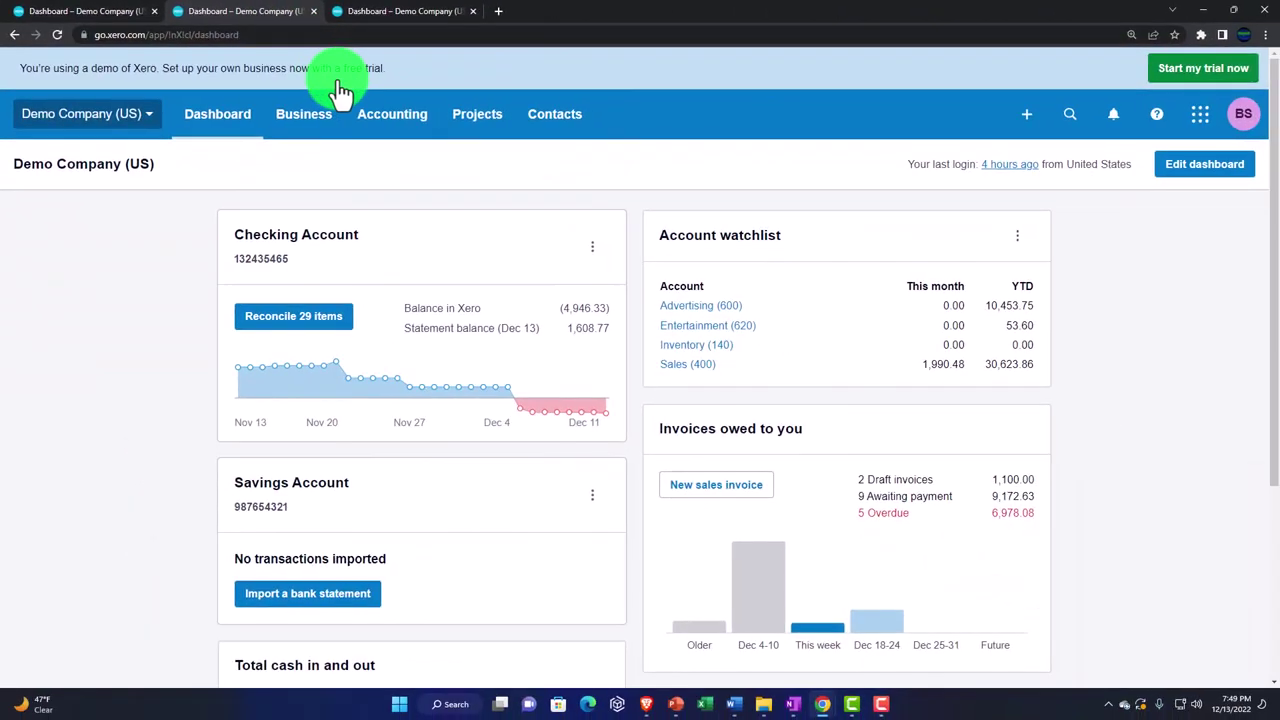
# Open the Balance Sheet in the second browser tab and the Income Statement (Profit and Loss) in the third.
pyautogui.click(842, 271)
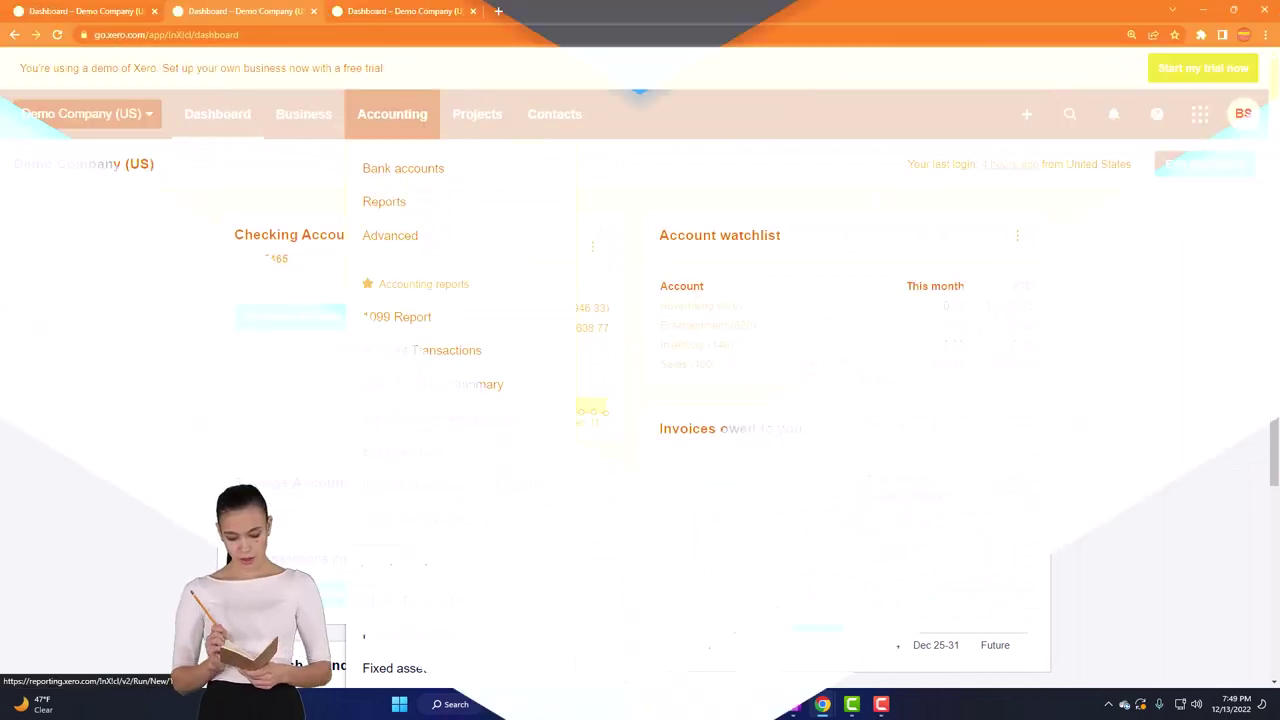
pyautogui.click(388, 455)
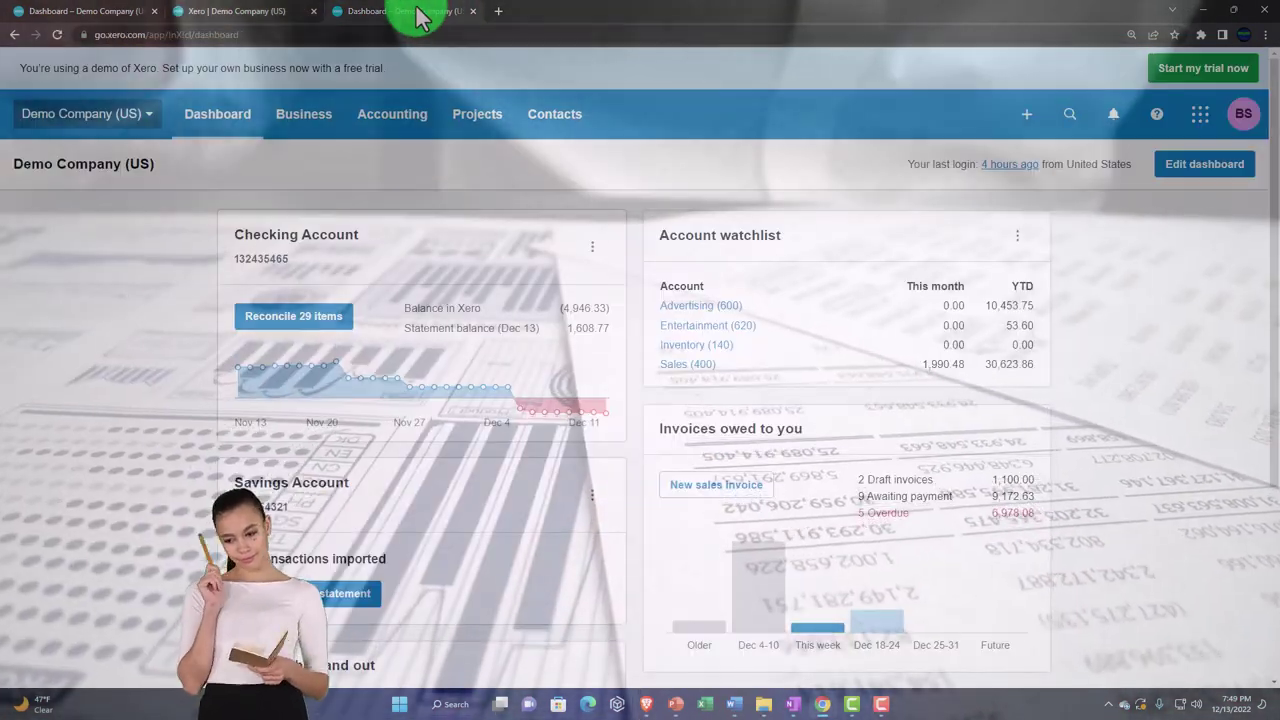
pyautogui.click(396, 124)
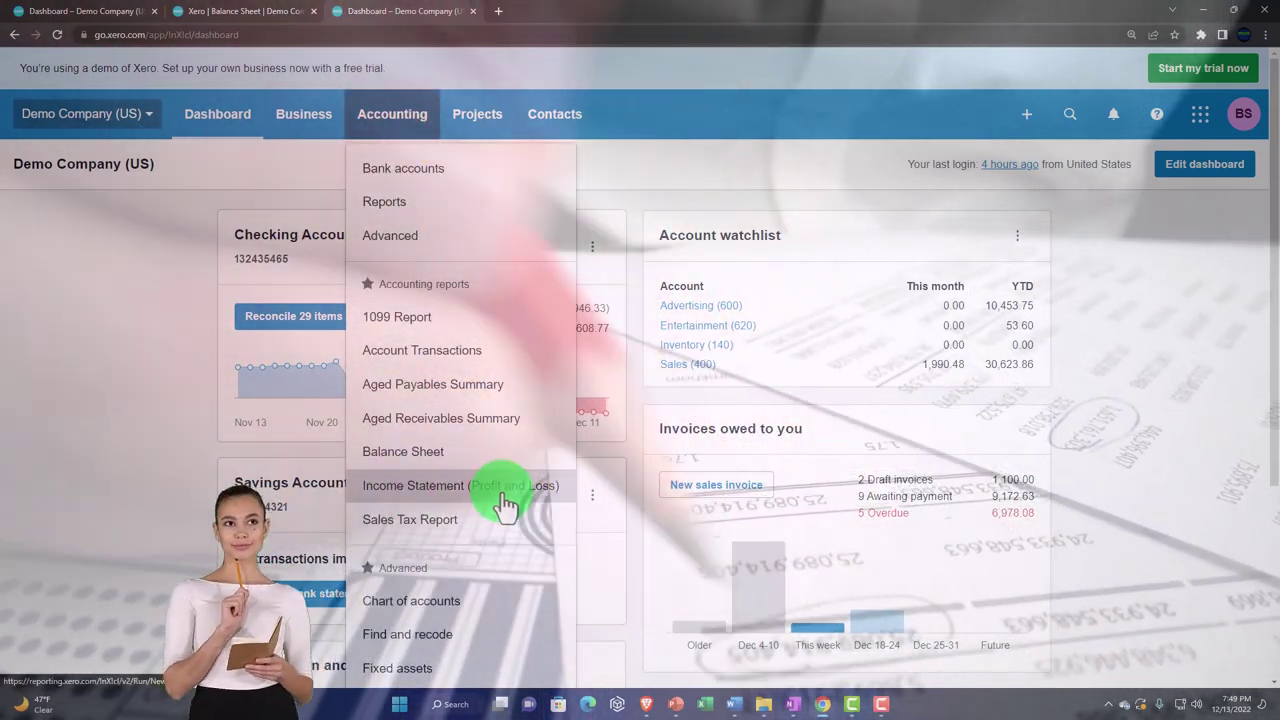
pyautogui.click(503, 488)
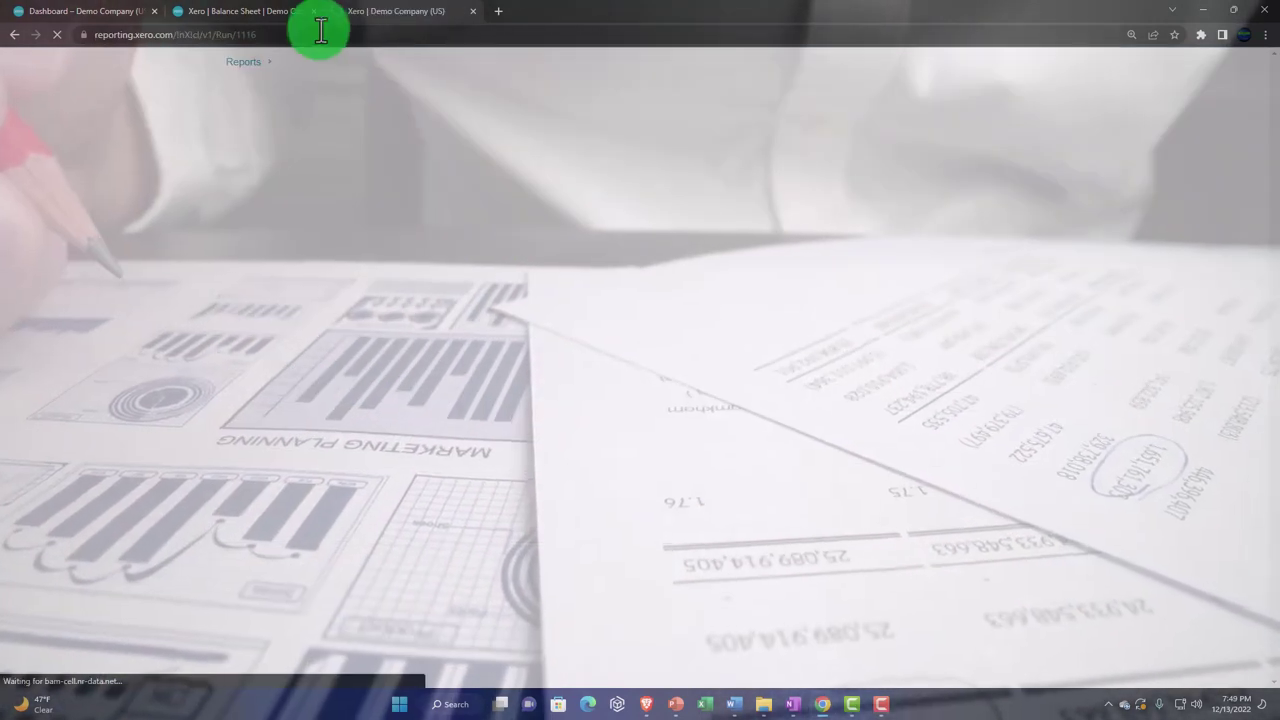
# Set the Balance Sheet date to Dec 31, 2022 and update the report.
pyautogui.click(270, 15)
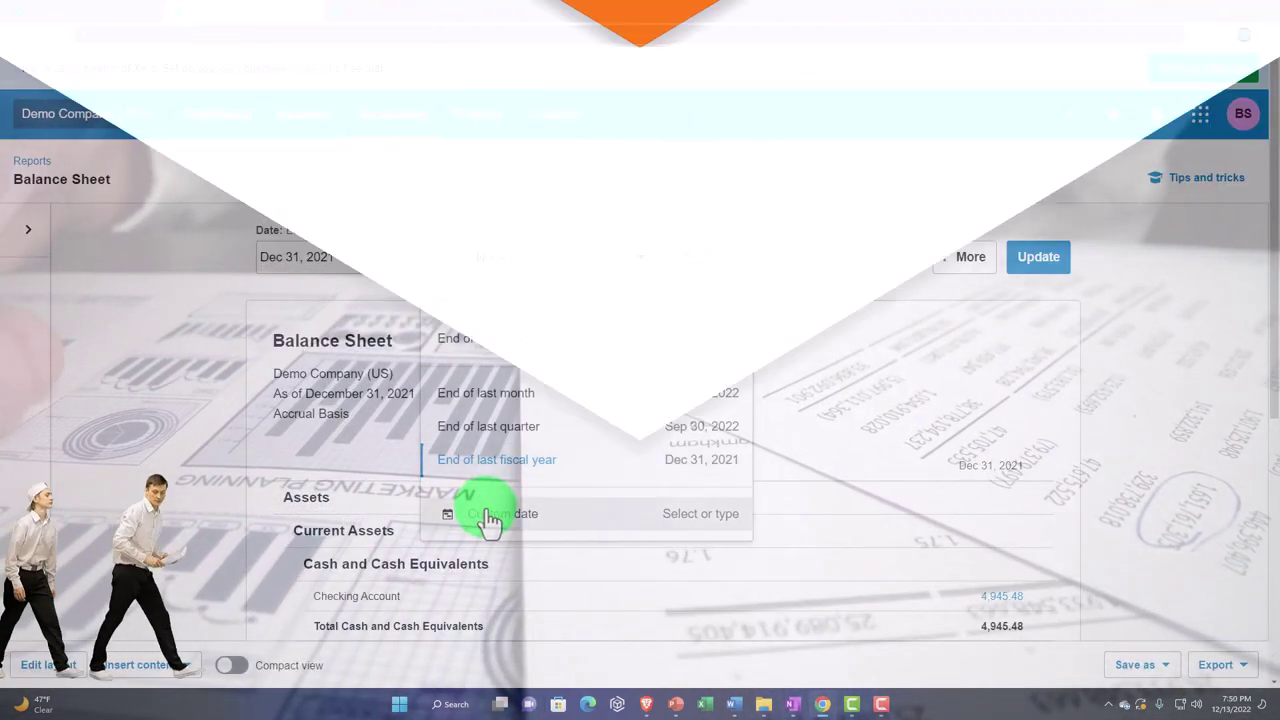
pyautogui.click(500, 515)
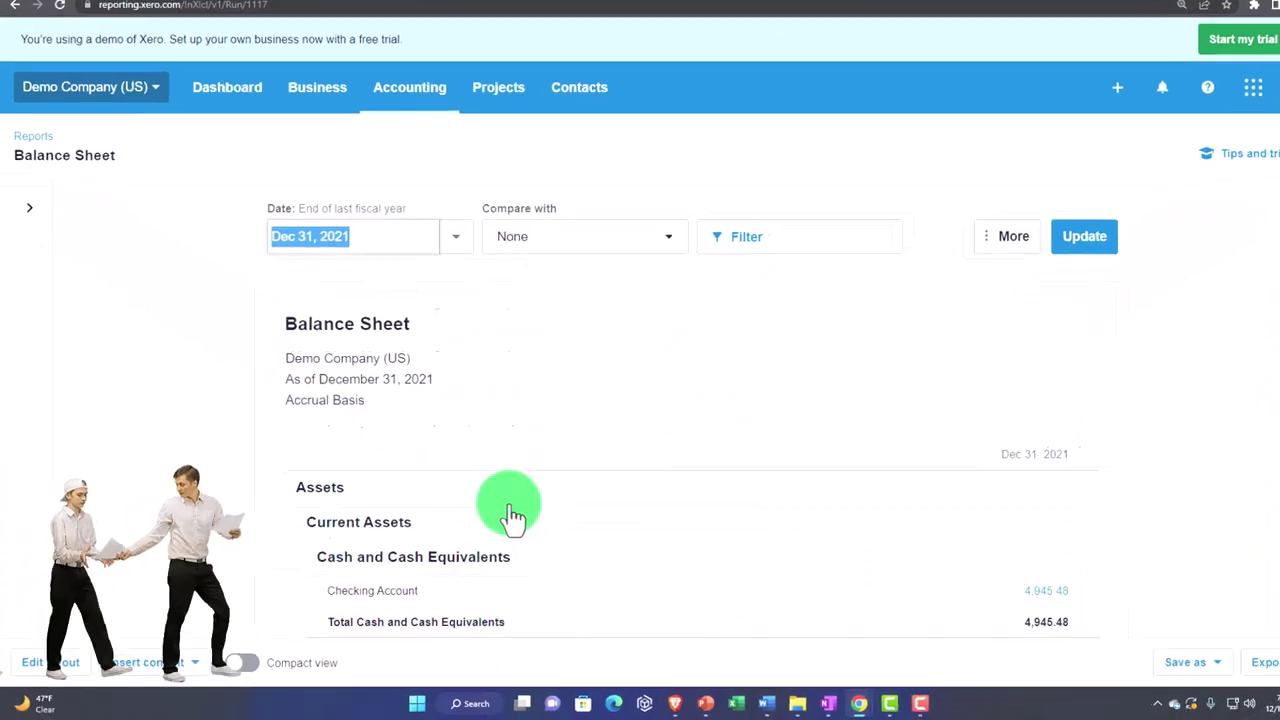
pyautogui.click(622, 133)
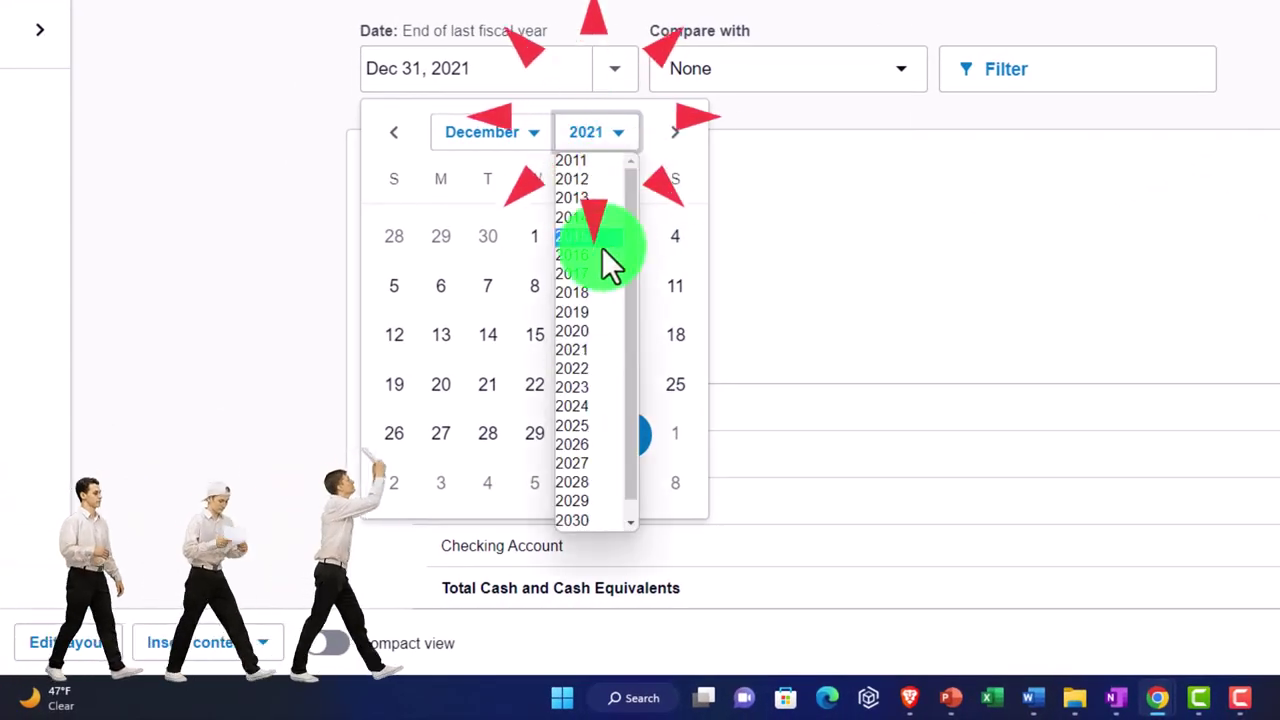
pyautogui.click(597, 368)
pyautogui.click(668, 432)
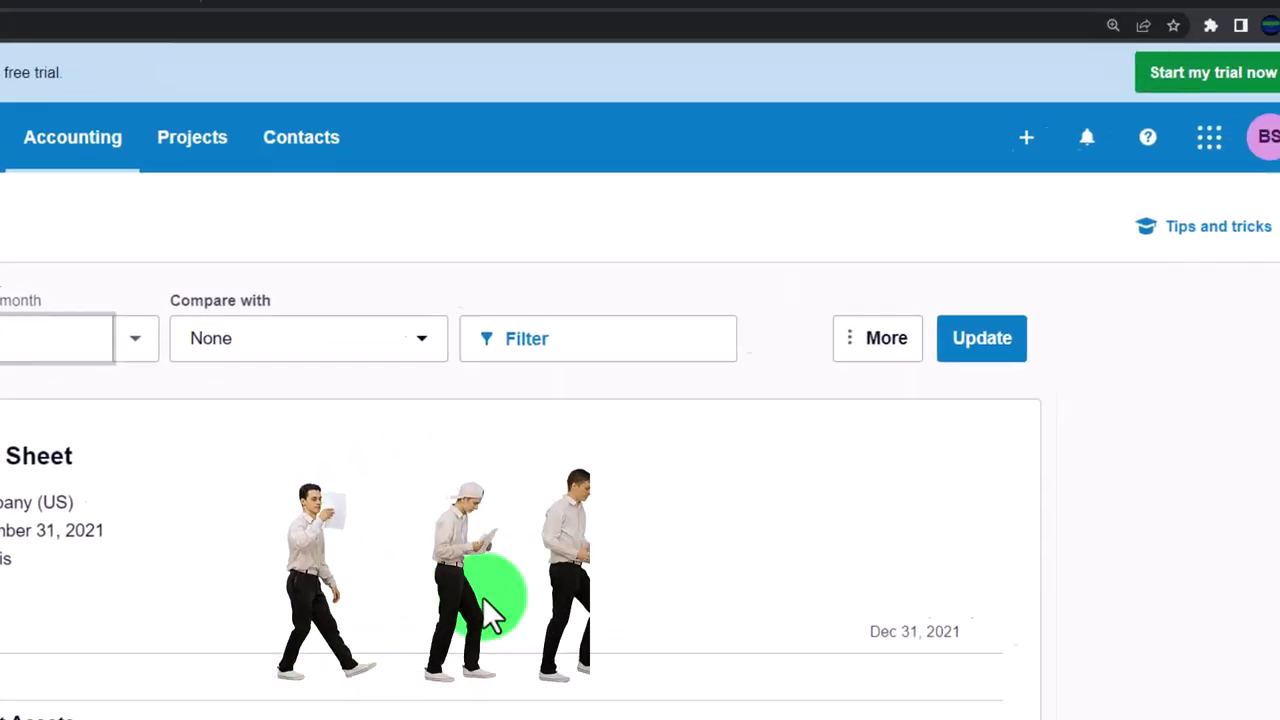
pyautogui.click(970, 352)
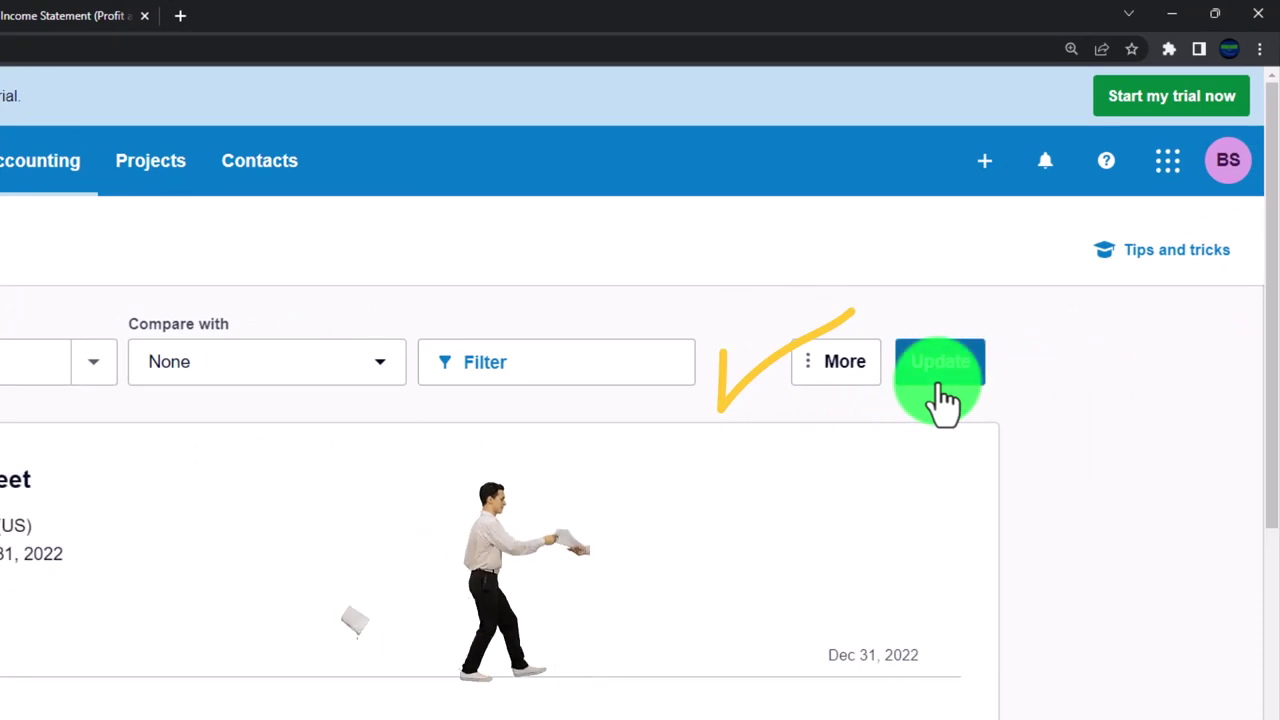
pyautogui.hotkey('ctrl', '+')
pyautogui.hotkey('ctrl', '+')
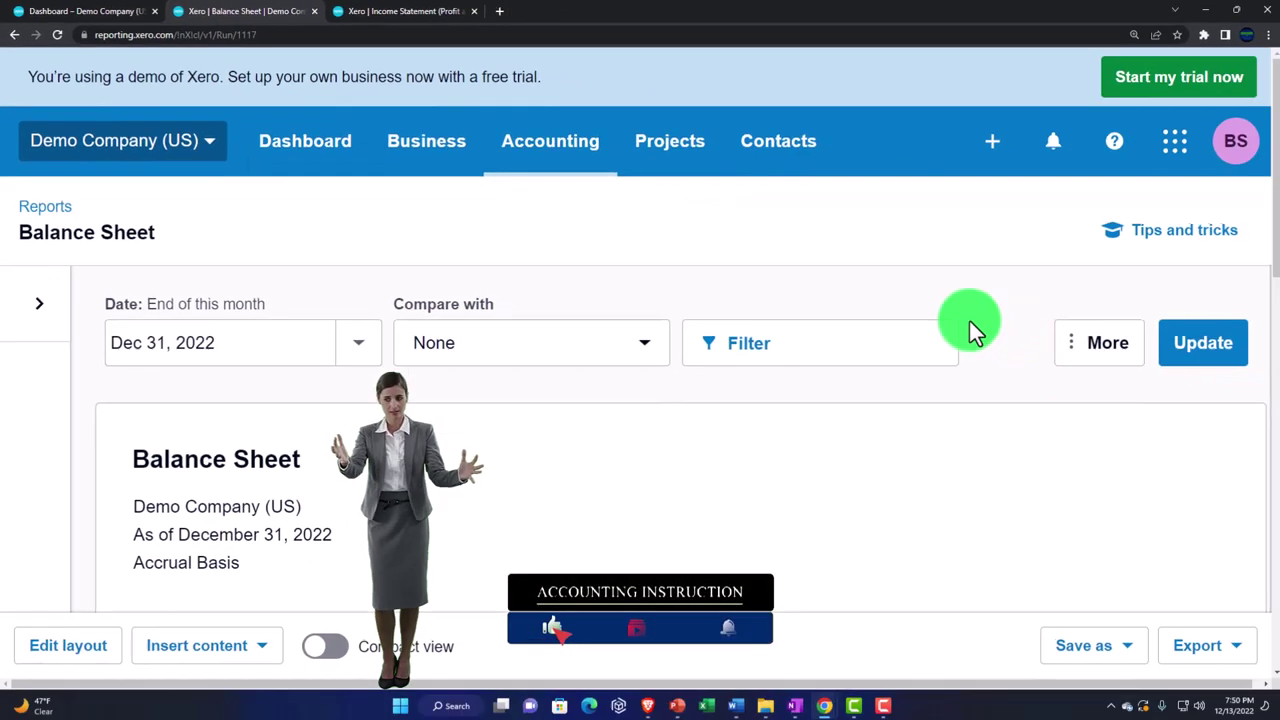
# Duplicate the Income Statement browser tab and open the full reports list in the copy.
pyautogui.click(385, 11)
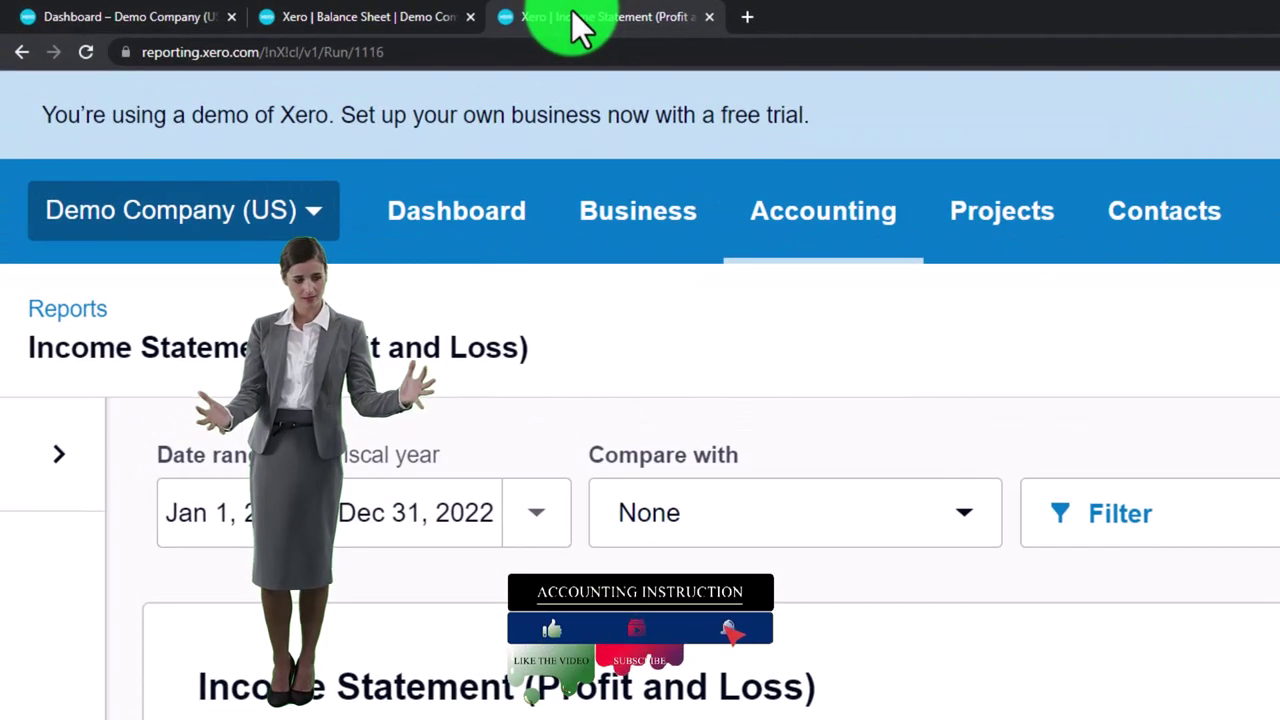
pyautogui.rightClick(586, 15)
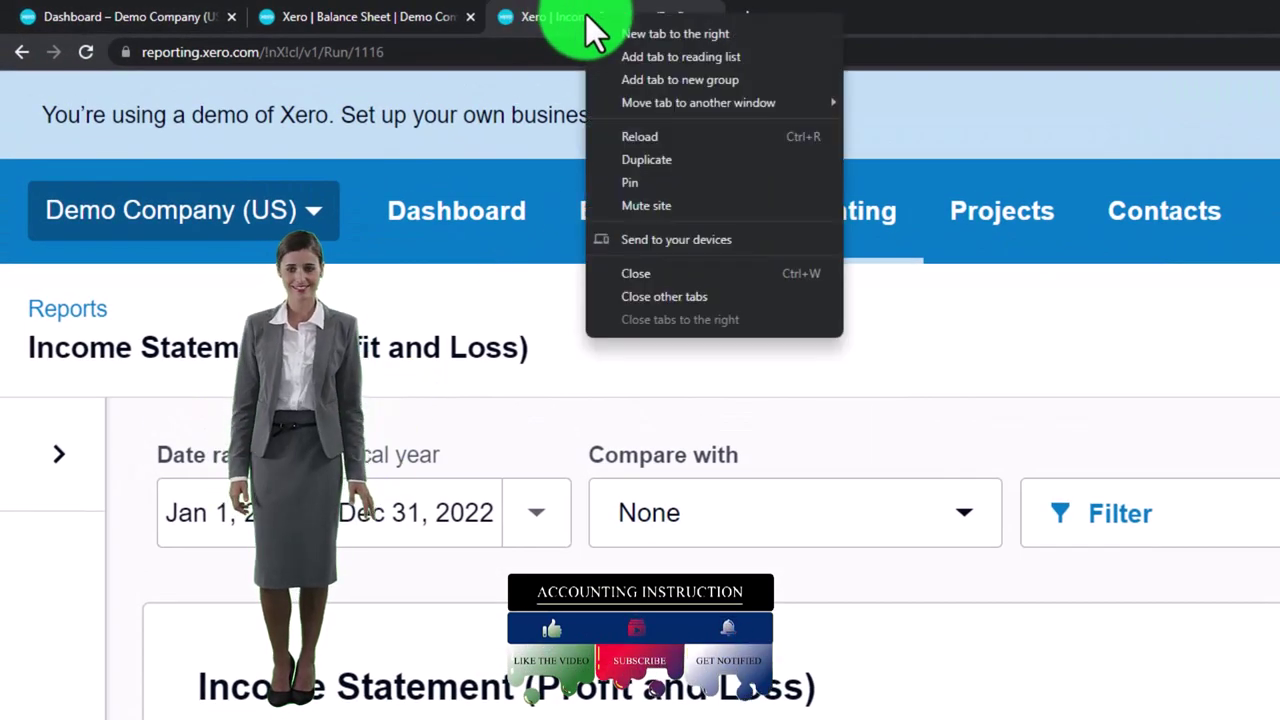
pyautogui.click(637, 158)
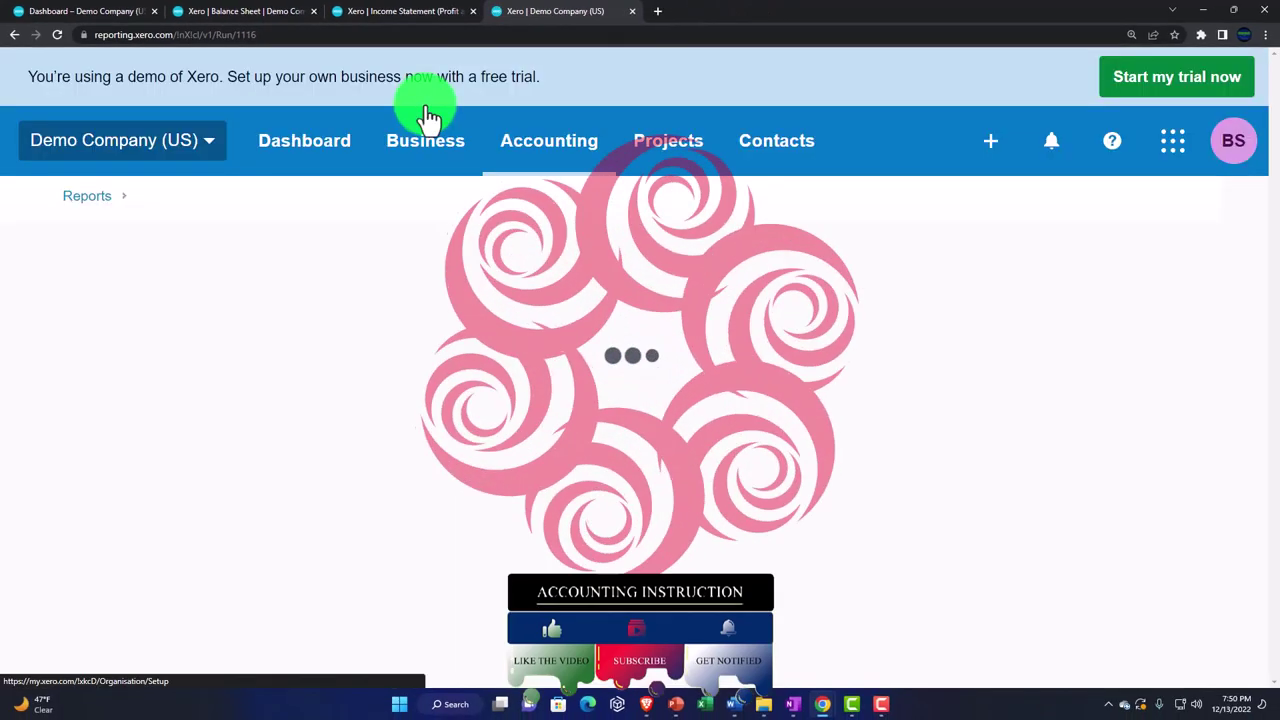
pyautogui.click(543, 152)
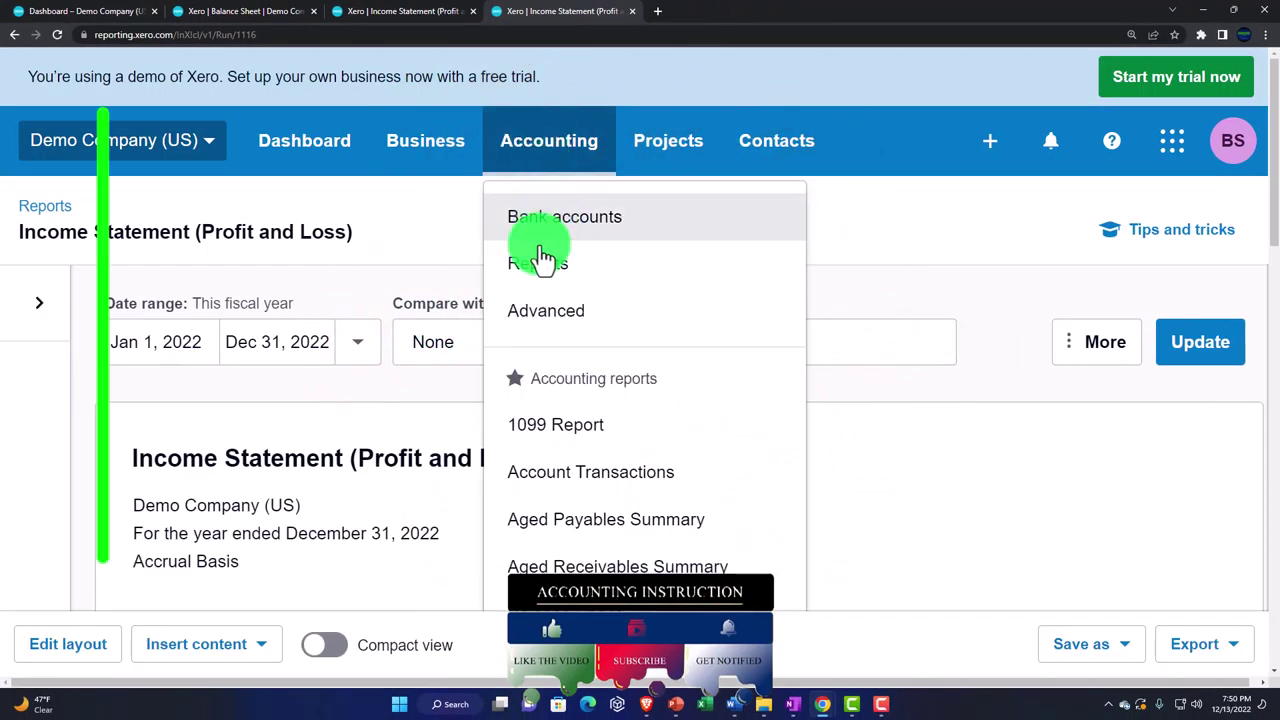
pyautogui.click(610, 280)
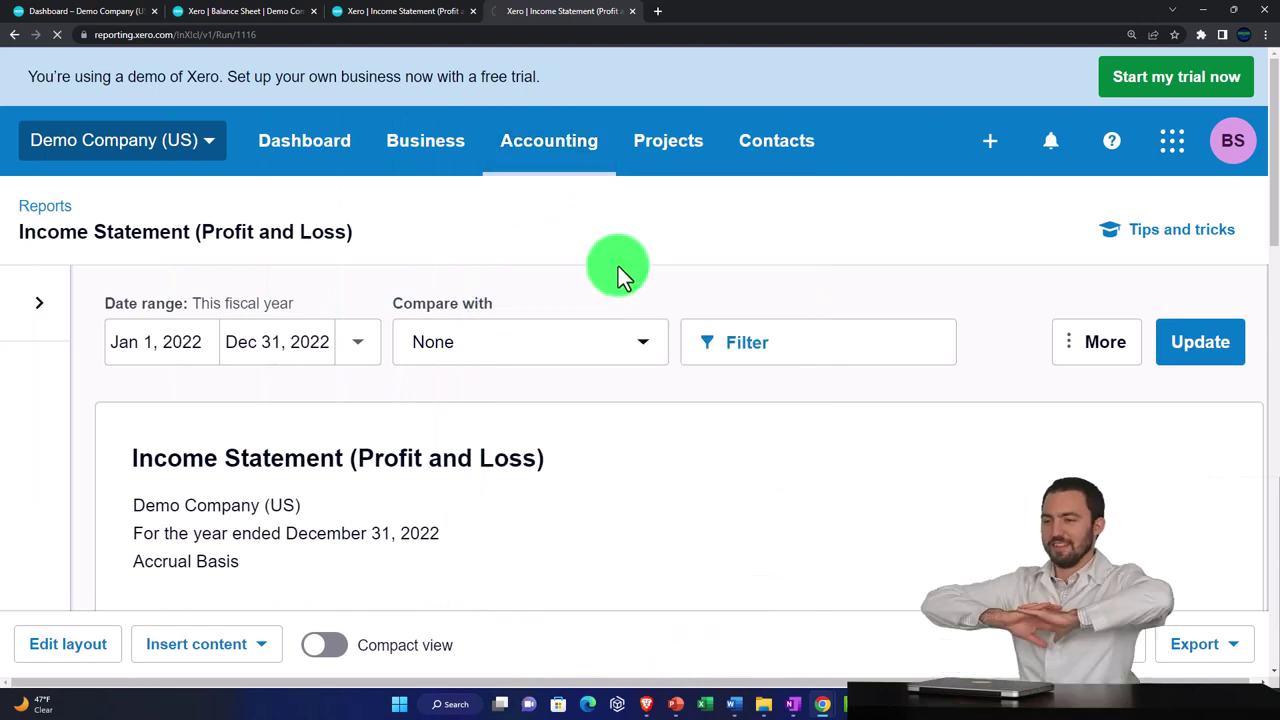
# Look through the favorite reports and the Financial performance group in the reports list.
pyautogui.scroll(-3, 618, 303)
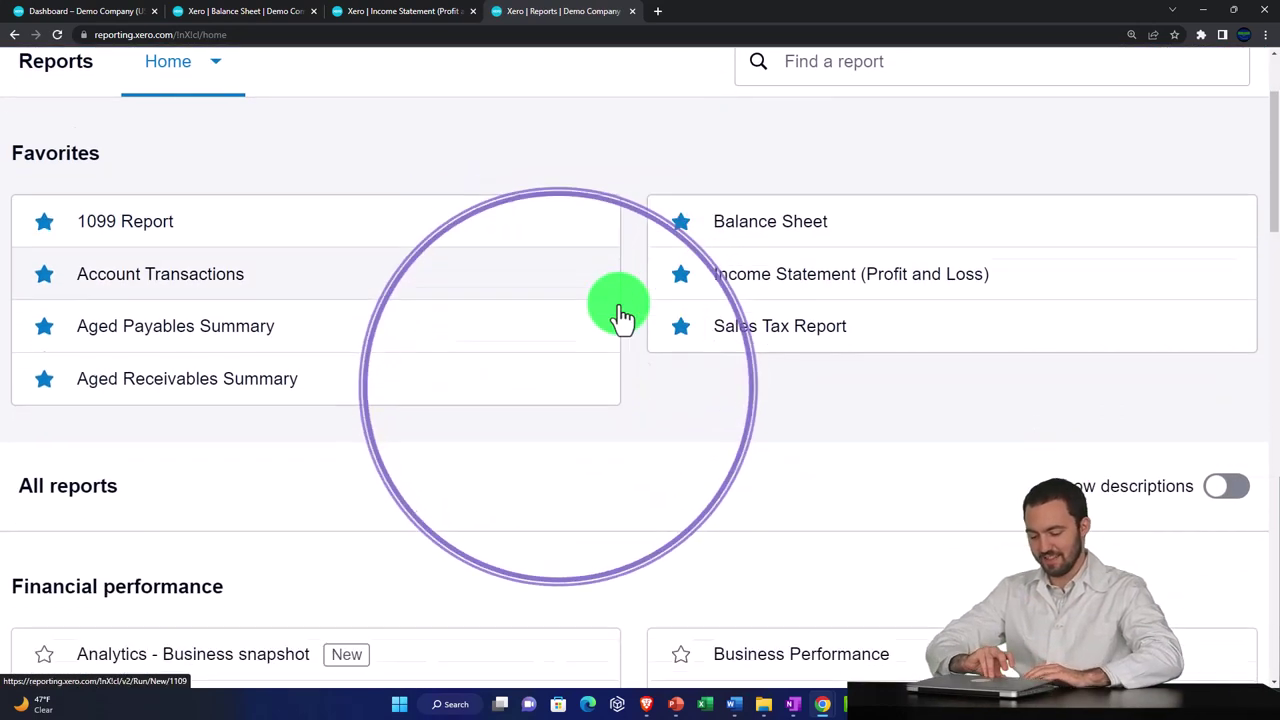
pyautogui.scroll(-3, 620, 316)
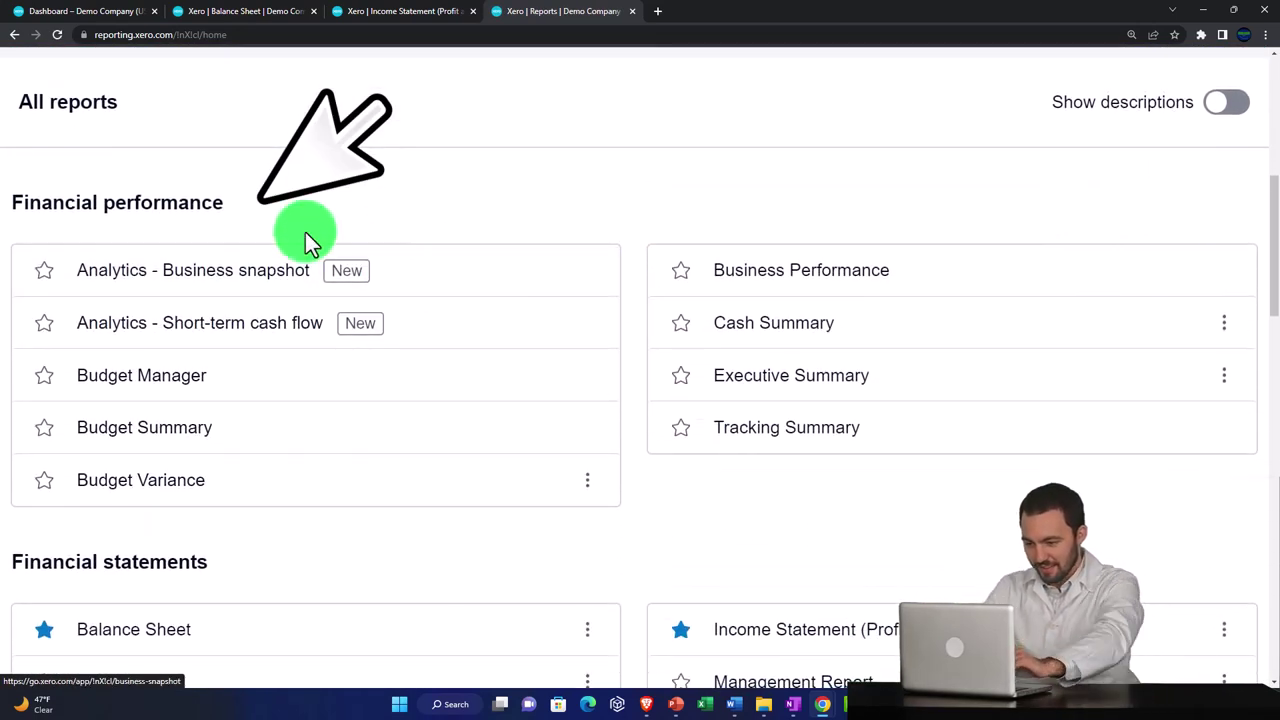
pyautogui.scroll(-1, 263, 220)
pyautogui.scroll(1, 257, 229)
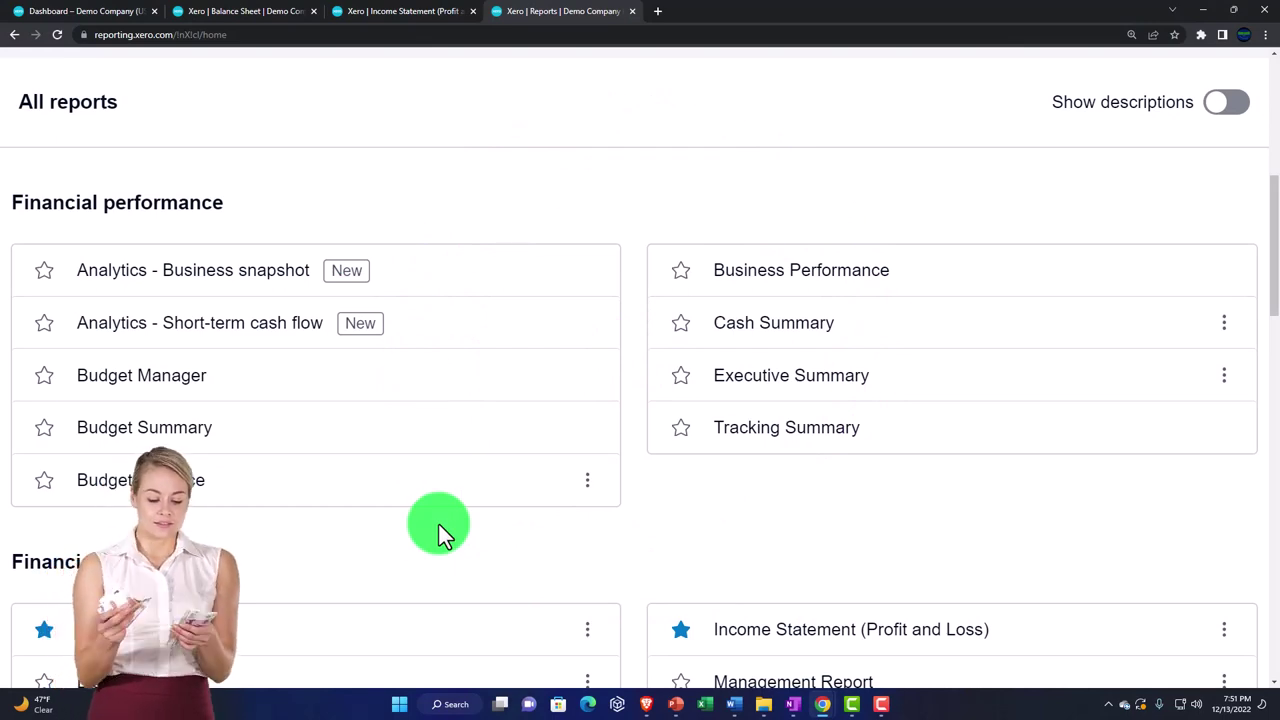
pyautogui.scroll(5, 547, 506)
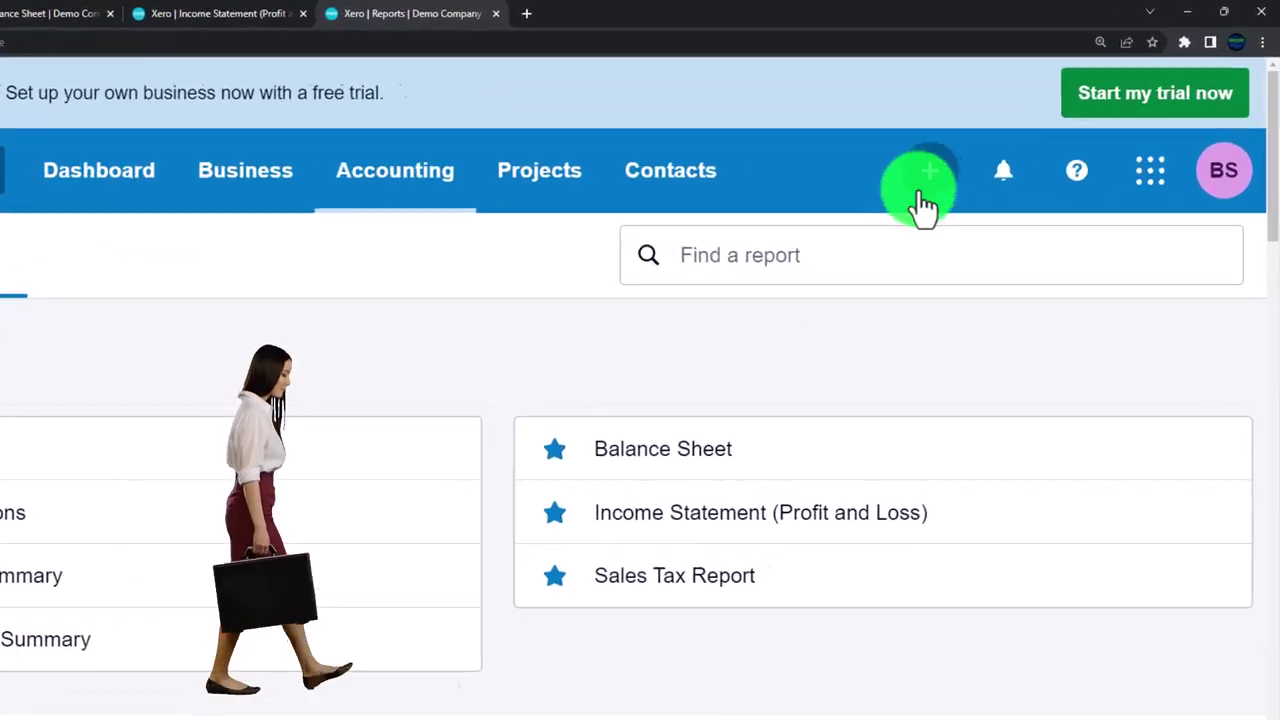
# View the transaction types offered for creating new items, such as quotes and purchase orders, and close the list.
pyautogui.click(925, 190)
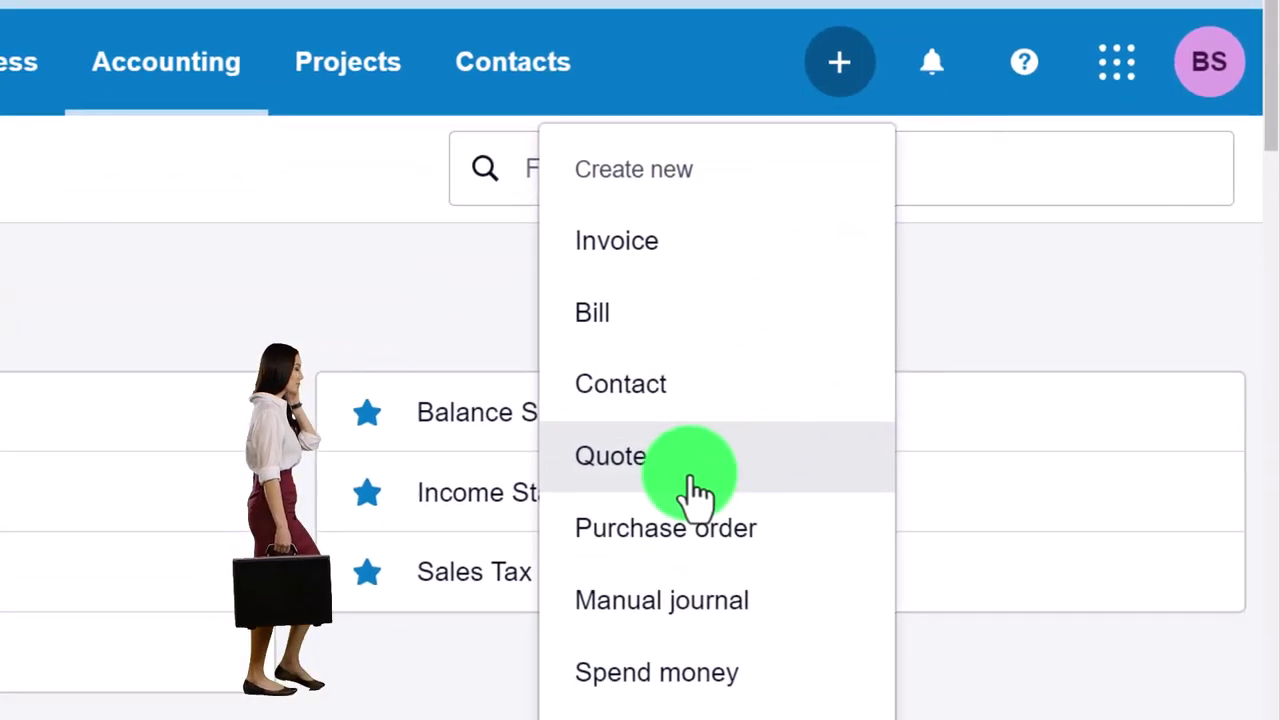
pyautogui.click(678, 648)
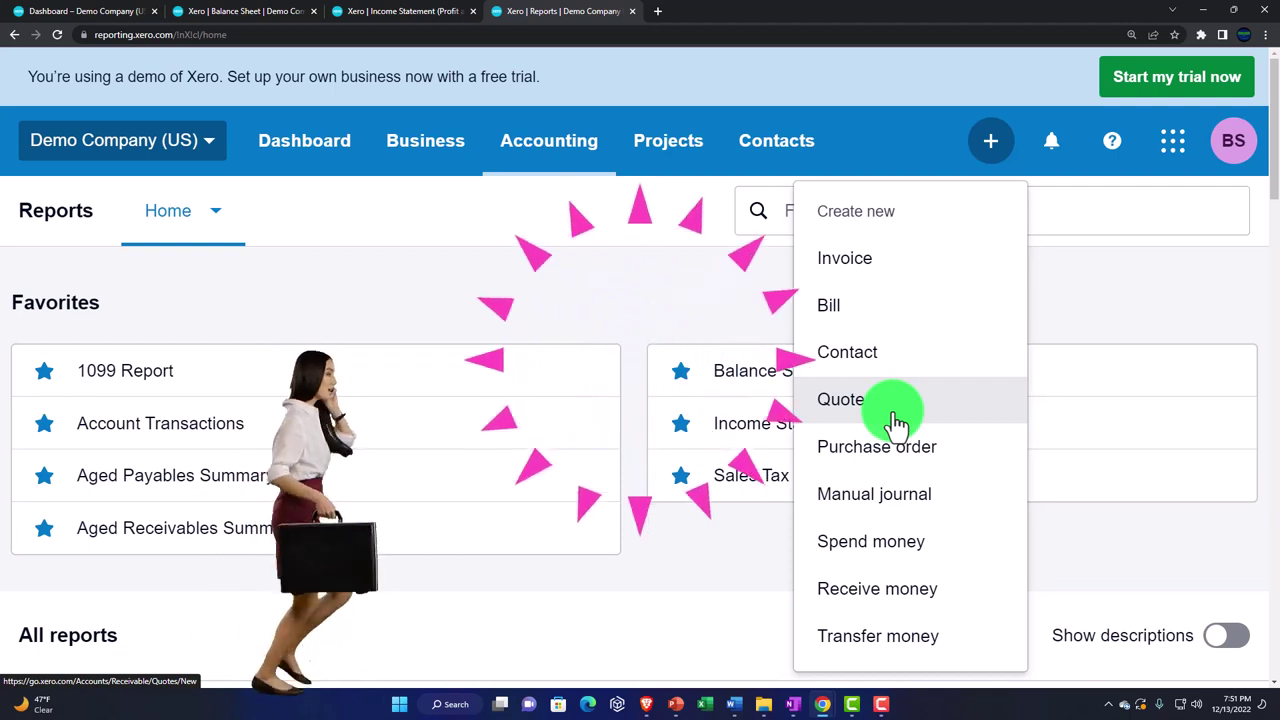
pyautogui.click(699, 290)
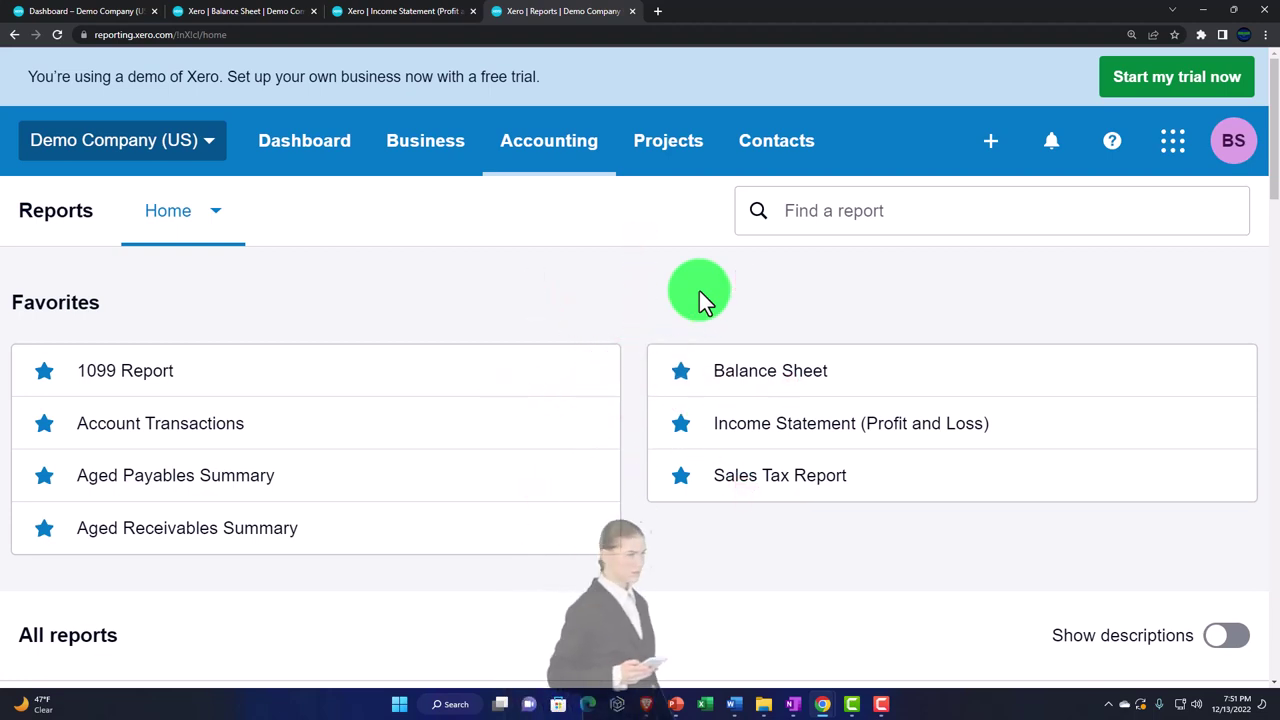
# Find the Business snapshot report under Financial performance and examine its profitability and efficiency figures.
pyautogui.scroll(-3, 699, 290)
pyautogui.scroll(-3, 699, 290)
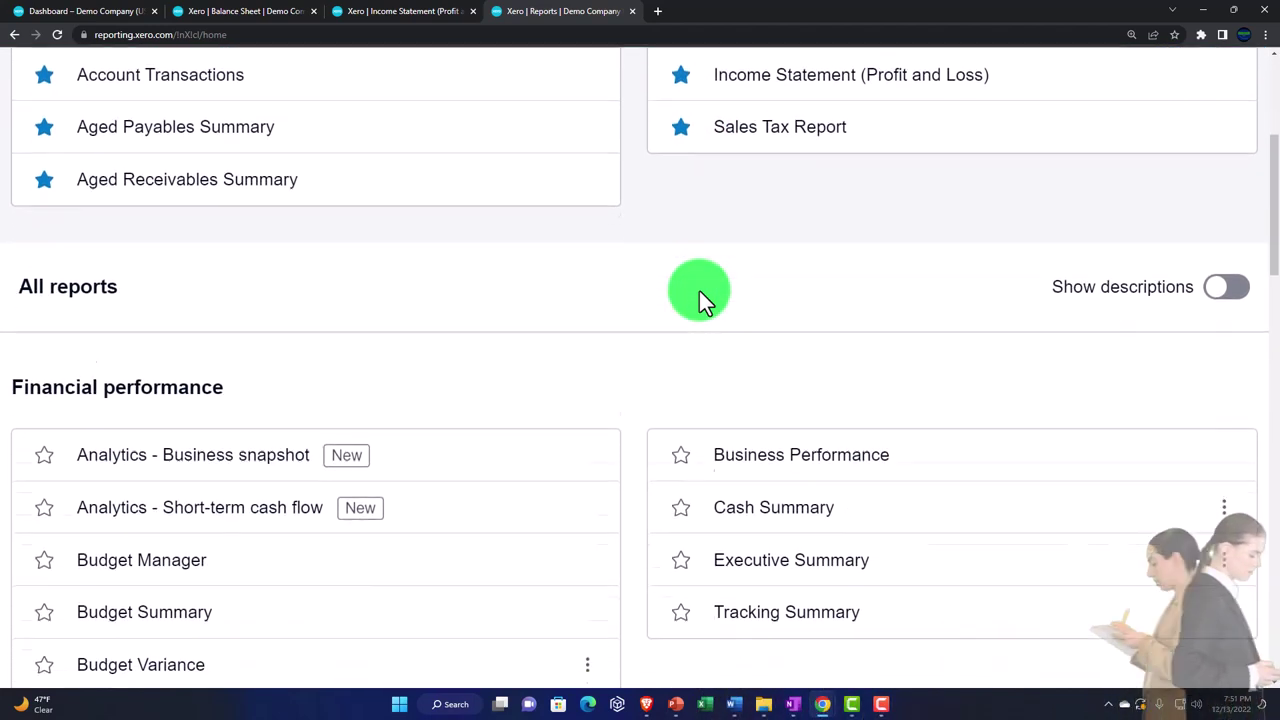
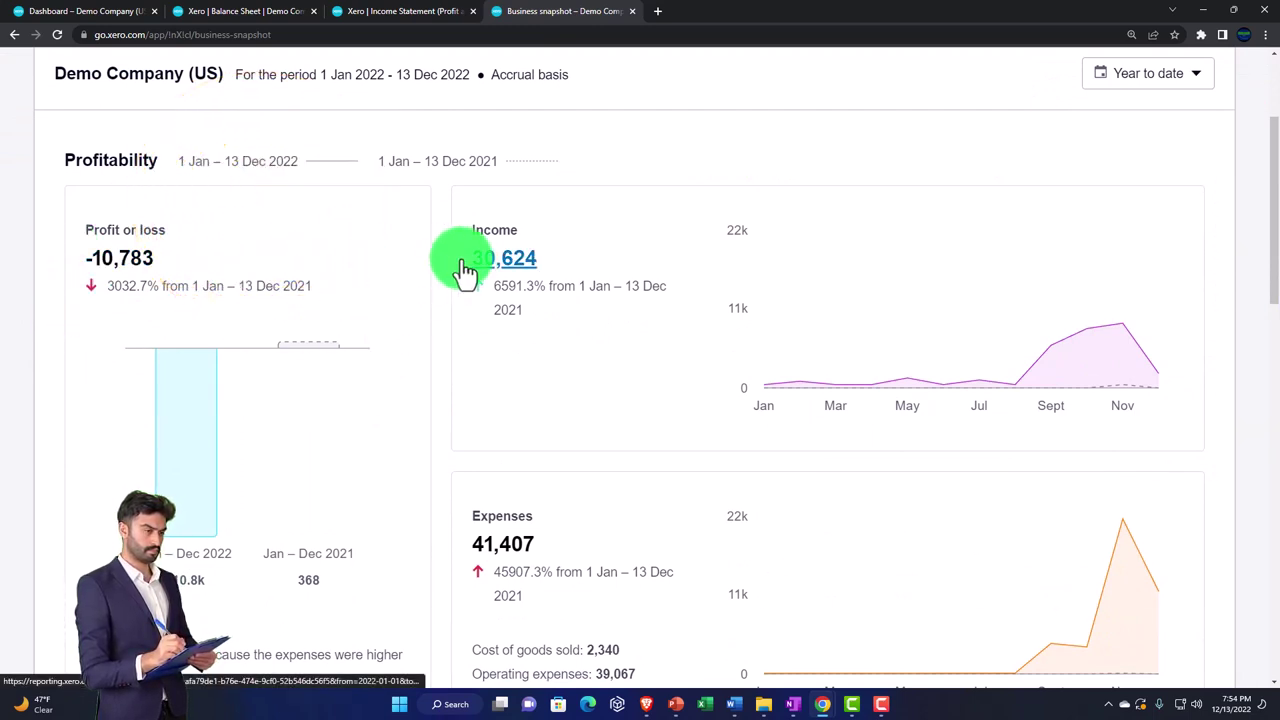
pyautogui.scroll(-4, 478, 263)
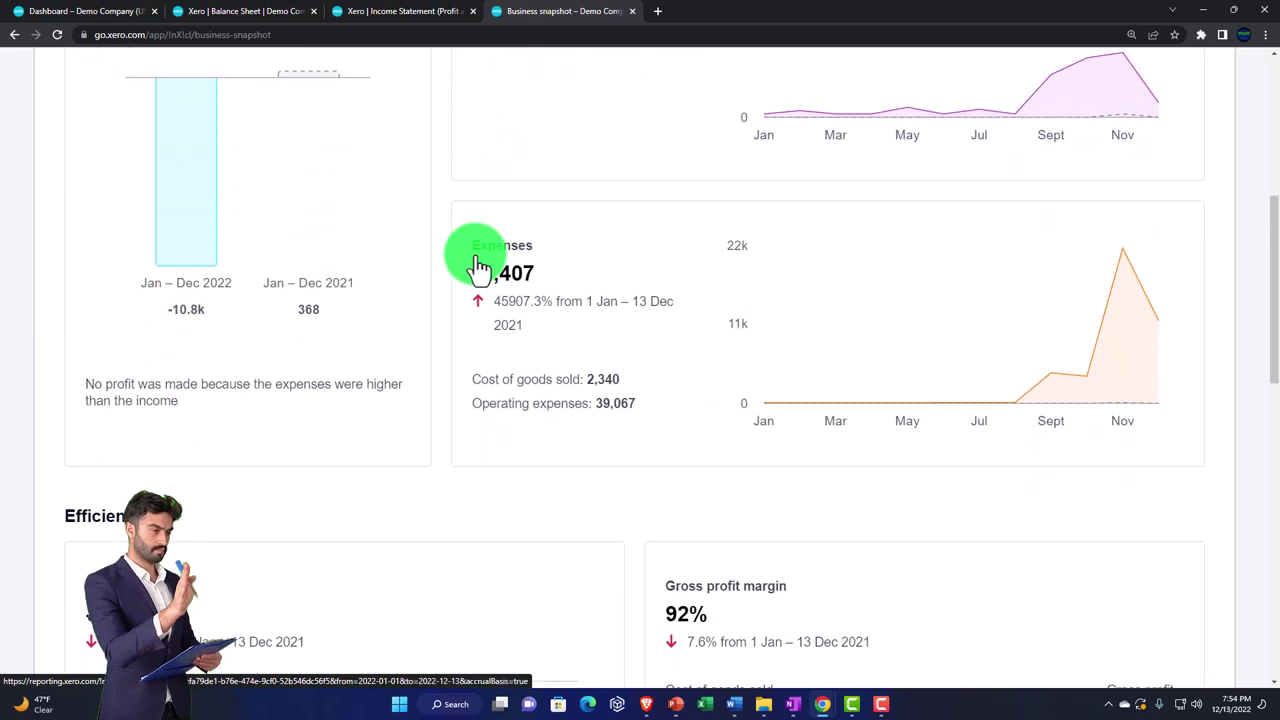
pyautogui.scroll(-2, 478, 263)
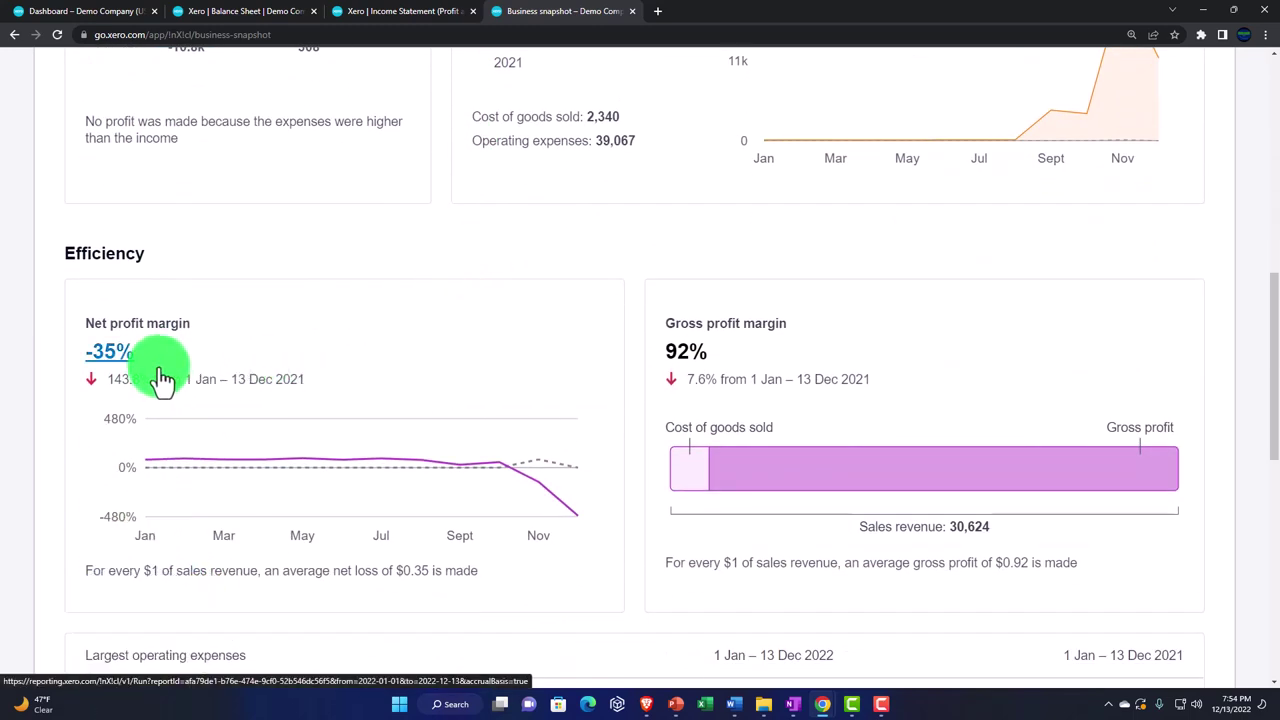
pyautogui.scroll(-1, 487, 393)
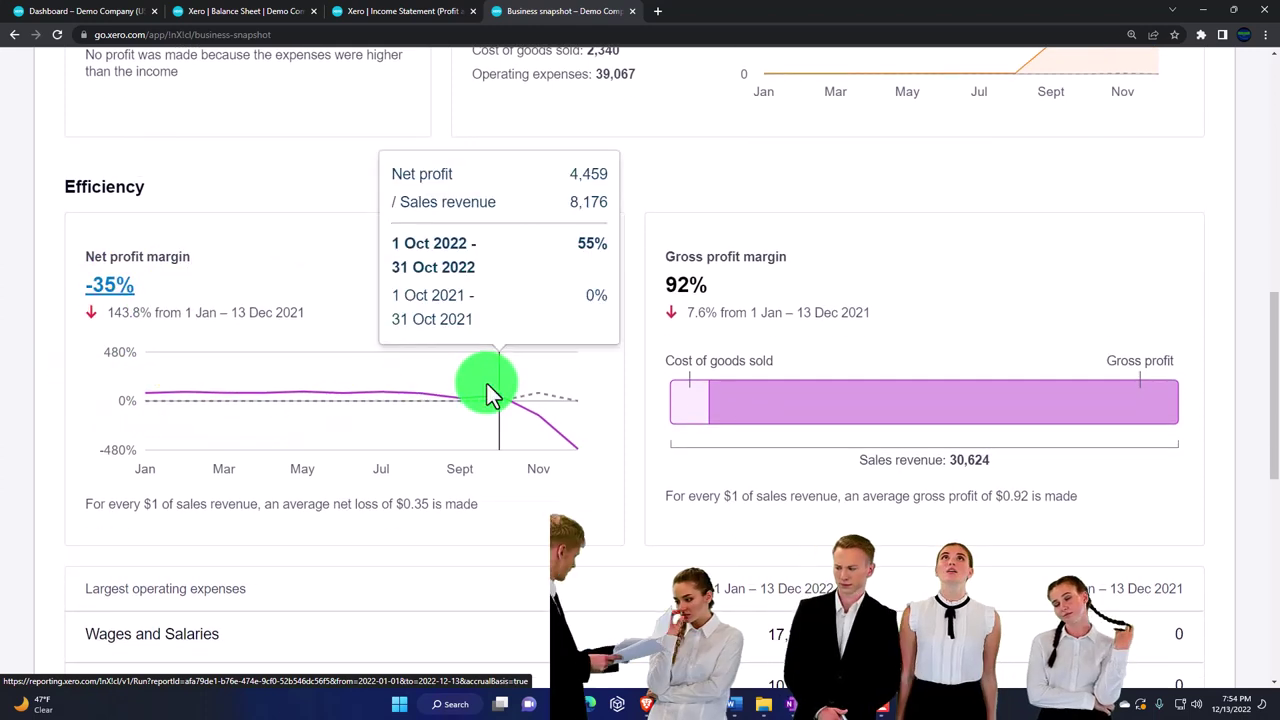
pyautogui.moveTo(389, 437)
pyautogui.scroll(-1, 389, 437)
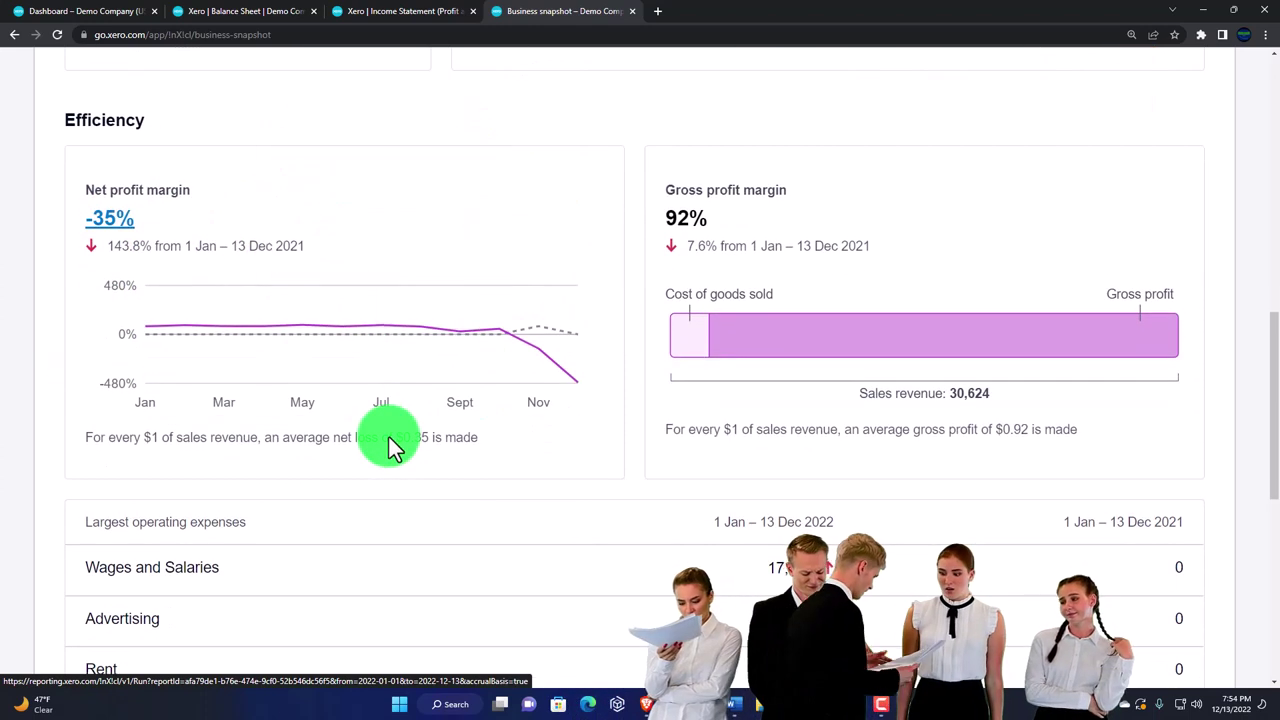
# Examine the Business snapshot's efficiency figures, largest operating expenses, and financial position and cash section.
pyautogui.scroll(-3, 389, 437)
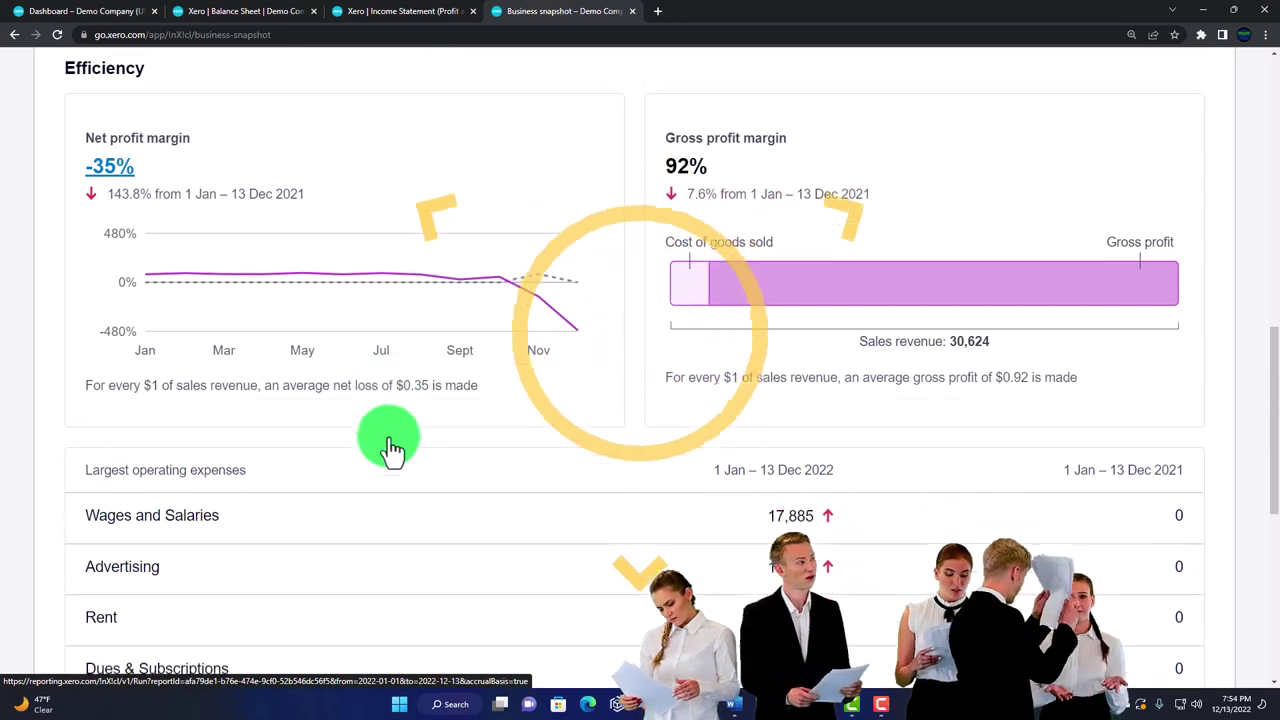
pyautogui.scroll(-1, 389, 437)
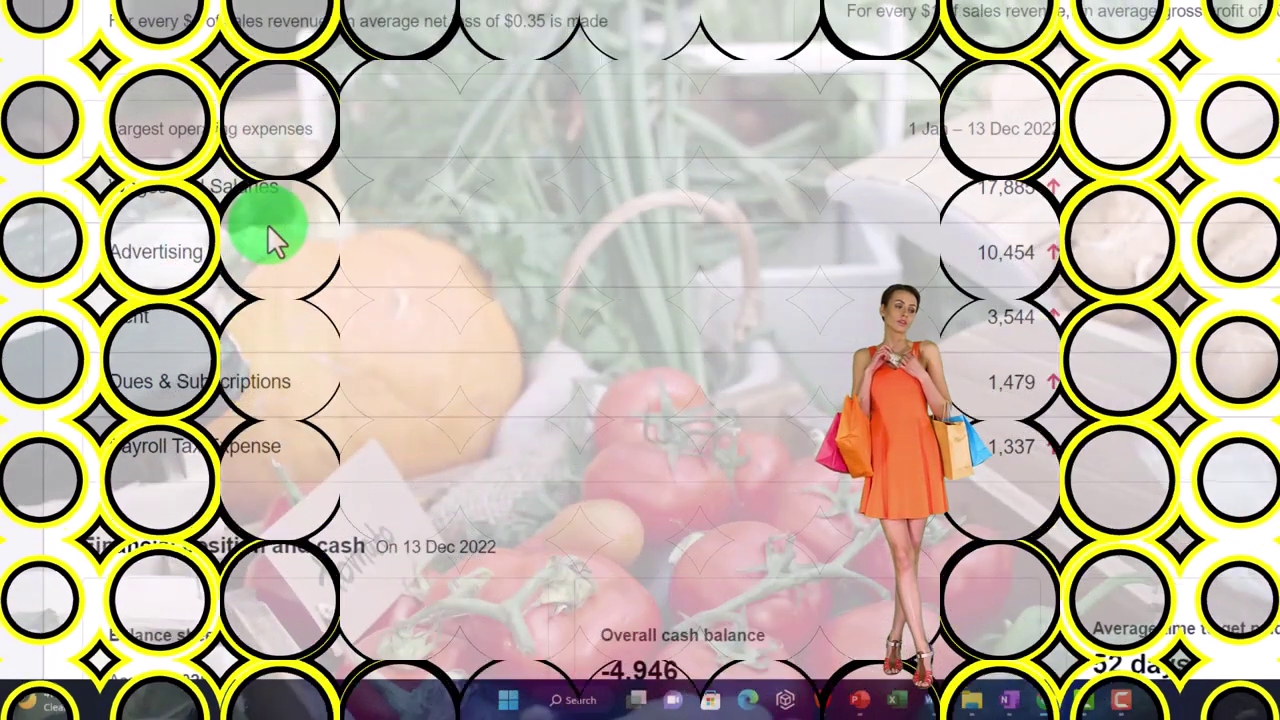
pyautogui.scroll(-3, 267, 223)
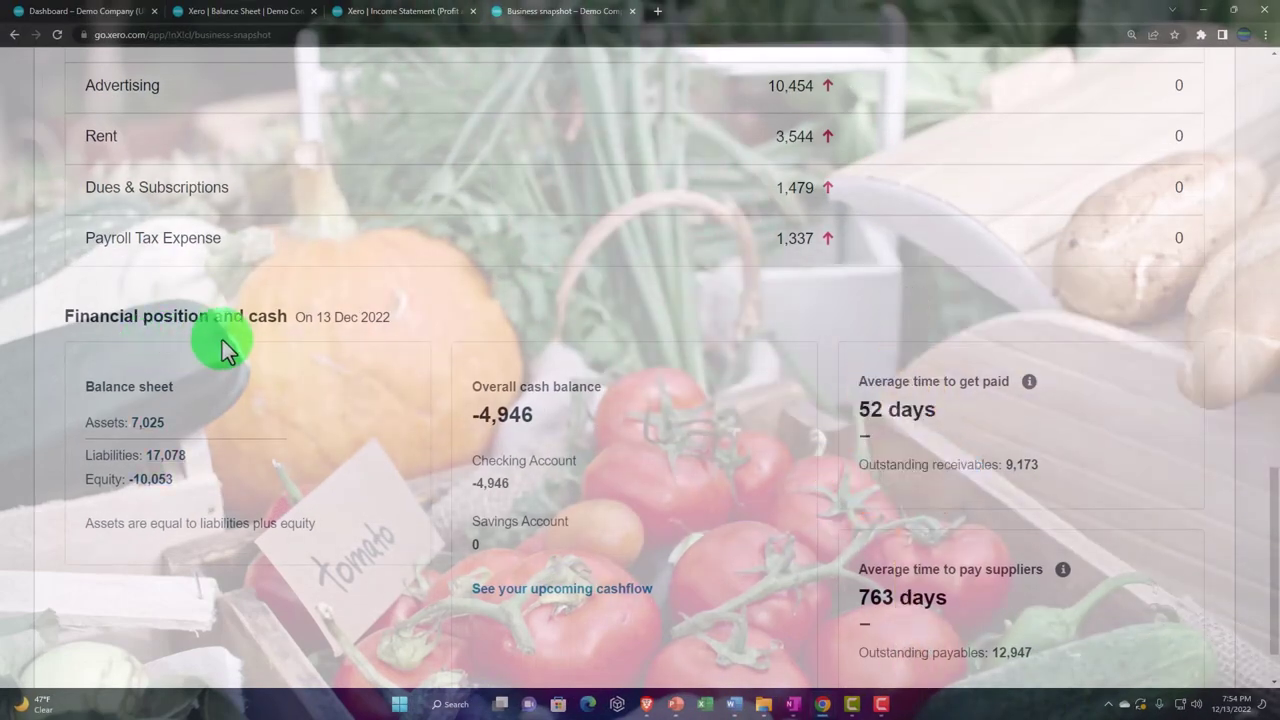
pyautogui.scroll(-1, 200, 348)
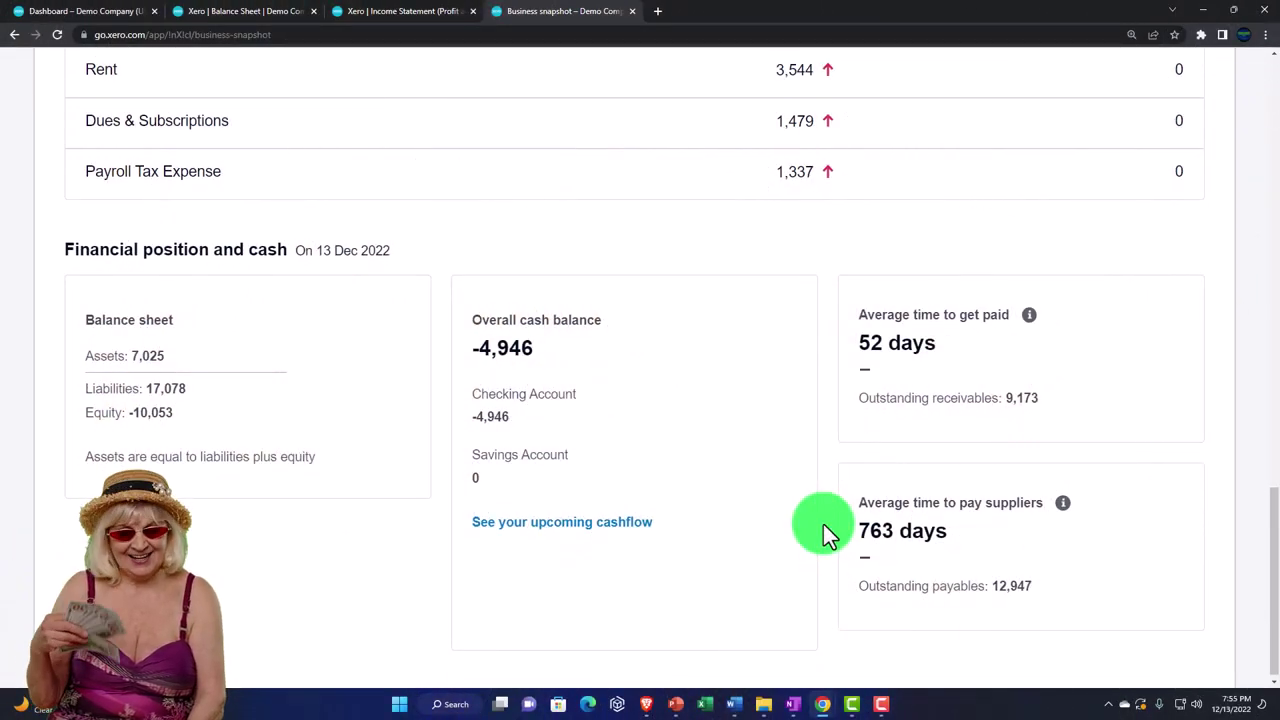
pyautogui.scroll(10, 823, 524)
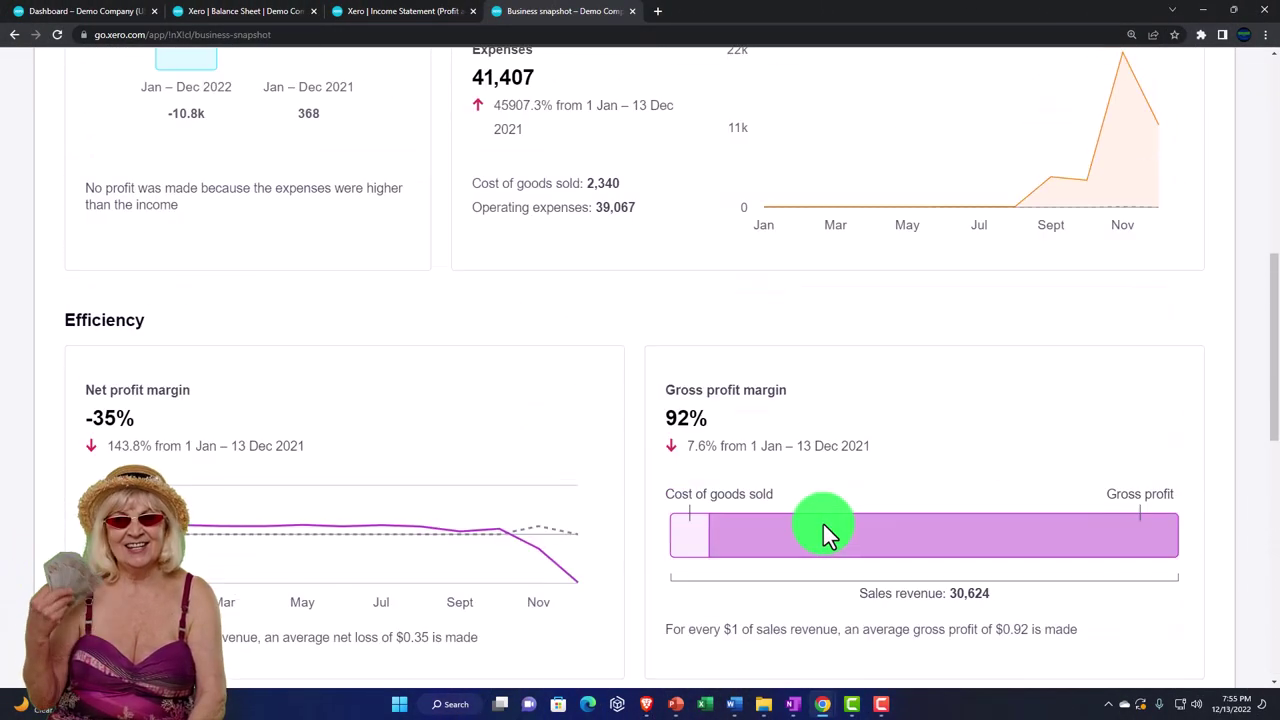
pyautogui.scroll(4, 823, 524)
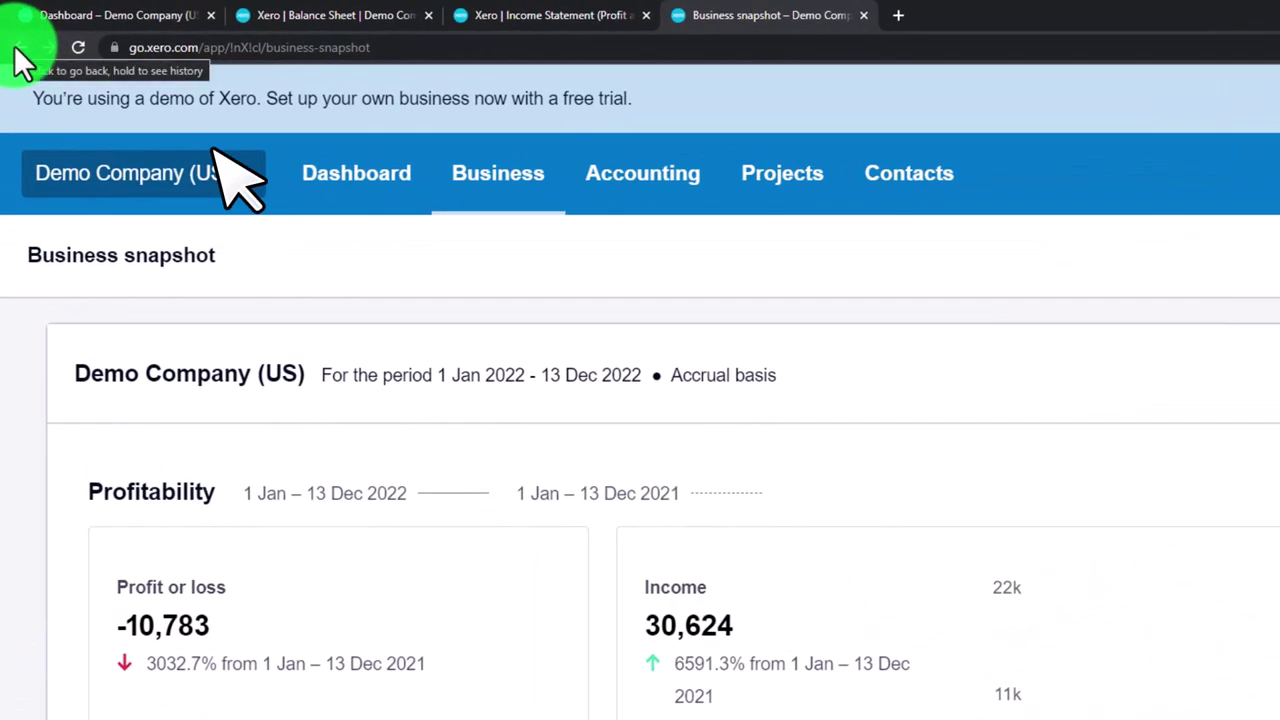
# Return to the reports list and open the Analytics - Short-term cash flow report in a new browser tab.
pyautogui.click(16, 47)
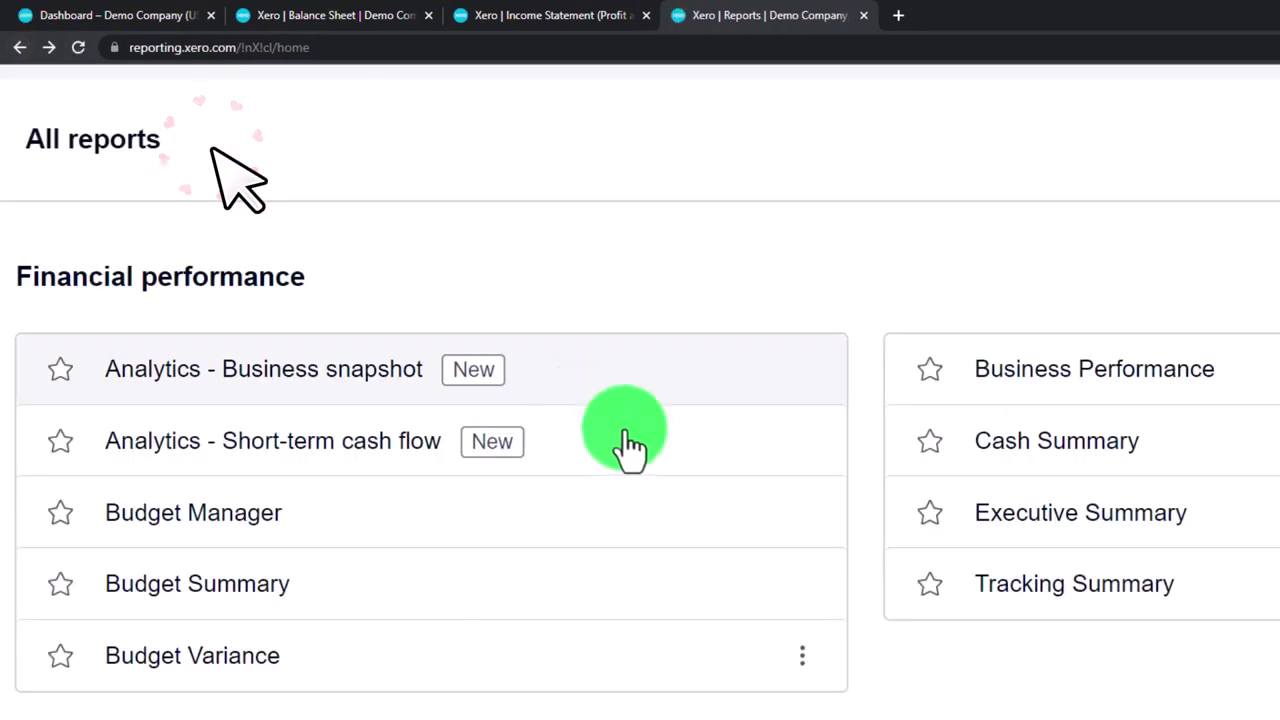
pyautogui.scroll(-1, 404, 390)
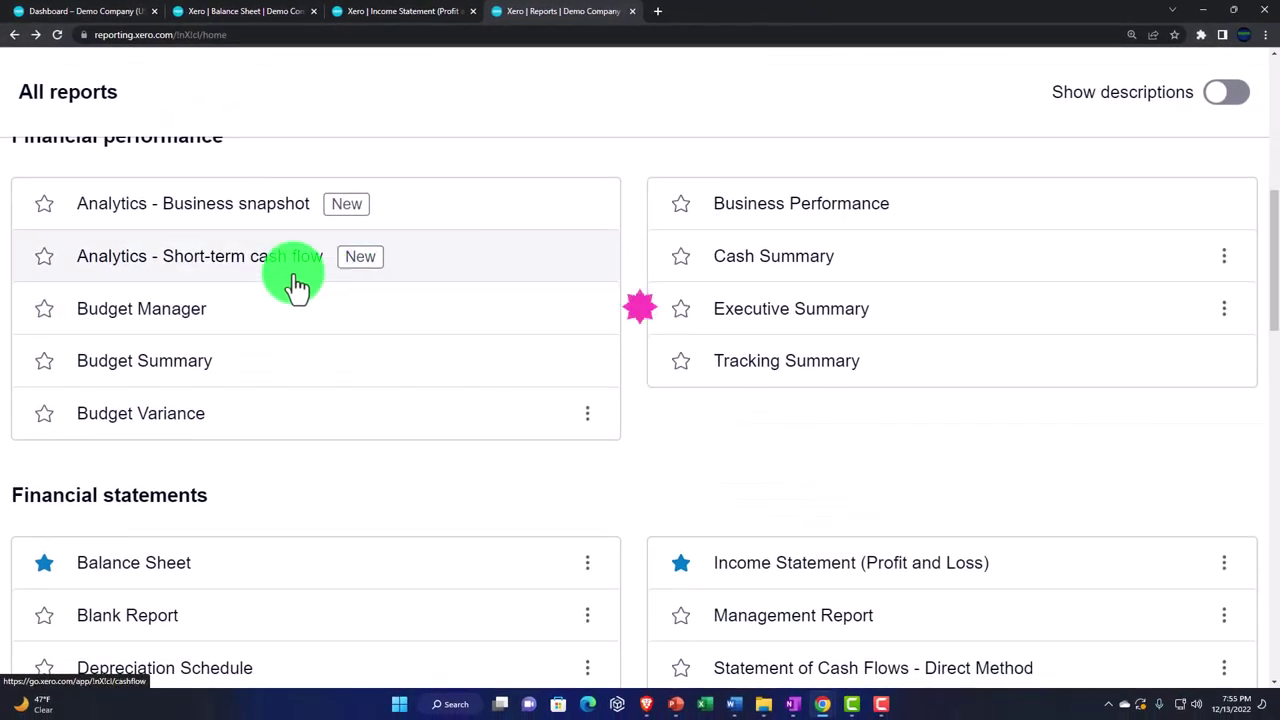
pyautogui.rightClick(208, 262)
pyautogui.click(276, 272)
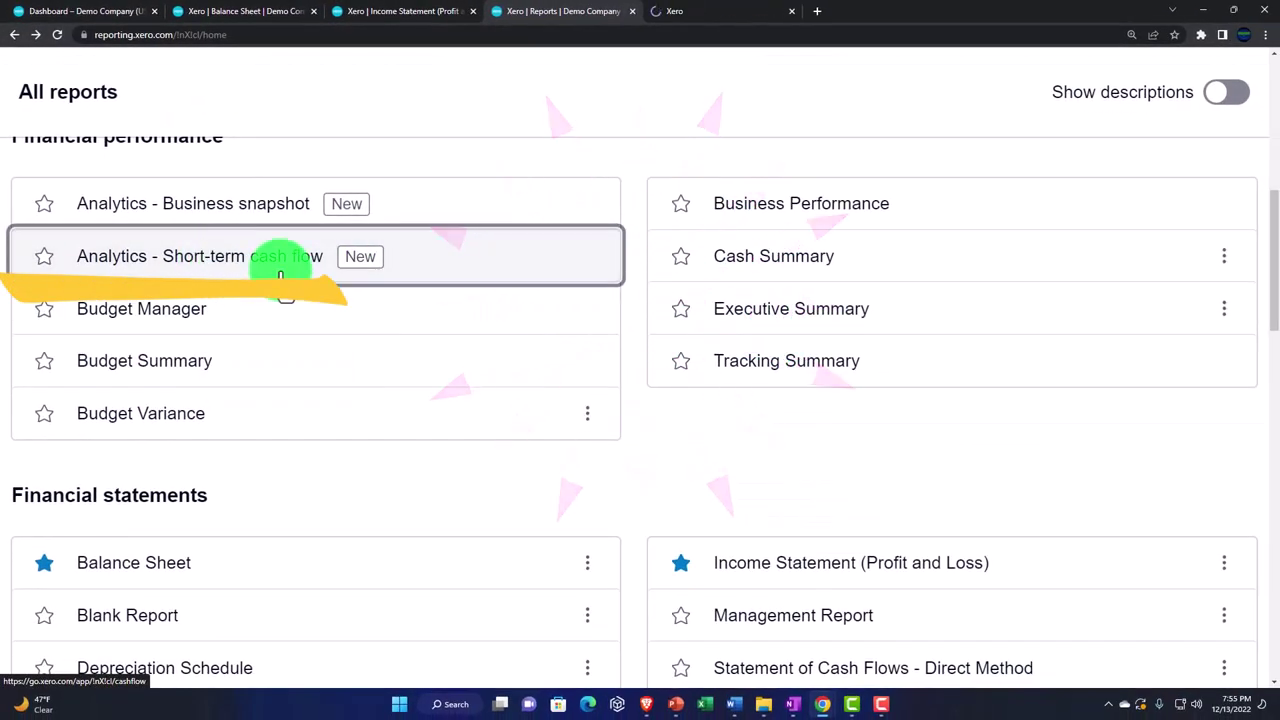
pyautogui.click(714, 17)
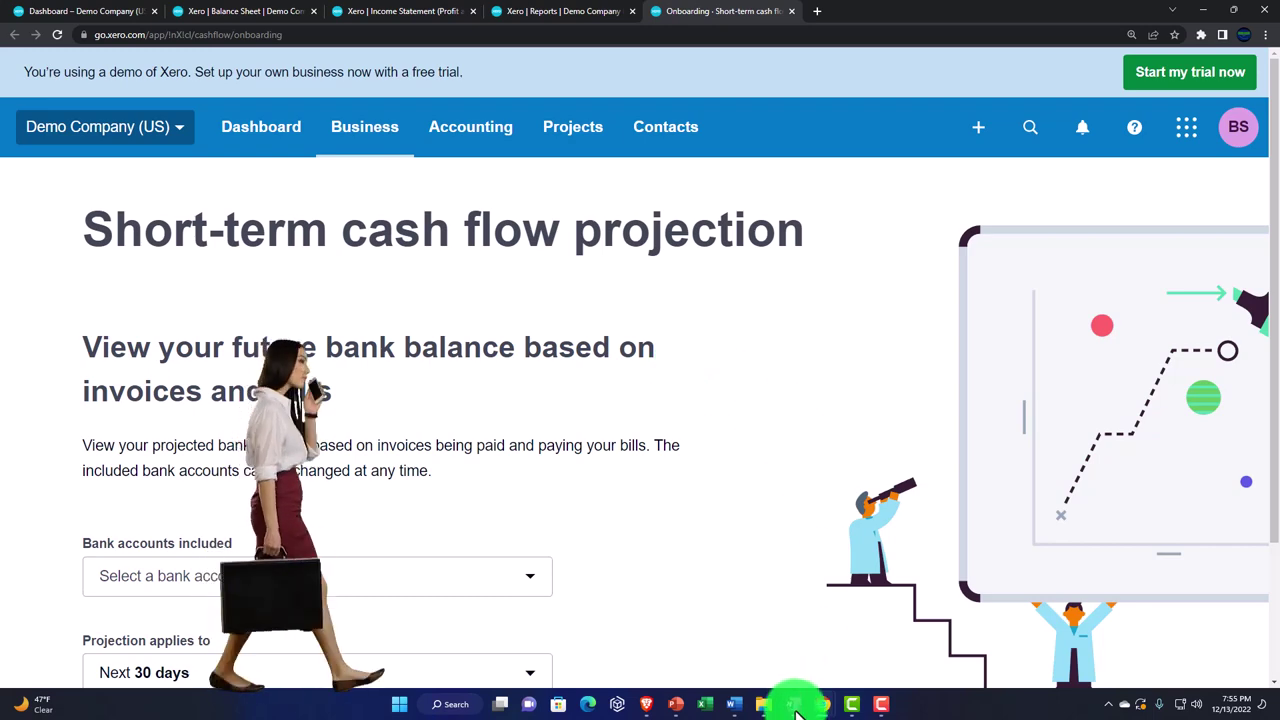
pyautogui.click(795, 708)
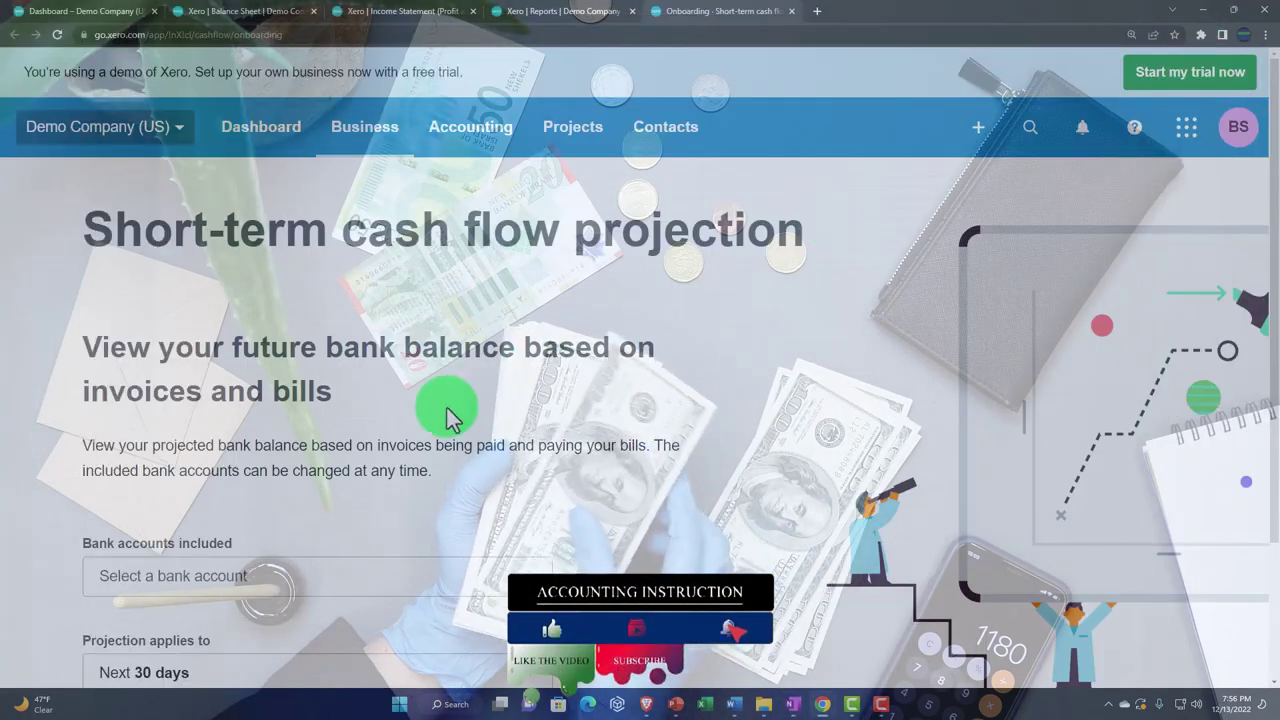
# Include the Checking Account in the short-term cash flow projection.
pyautogui.scroll(-1, 447, 410)
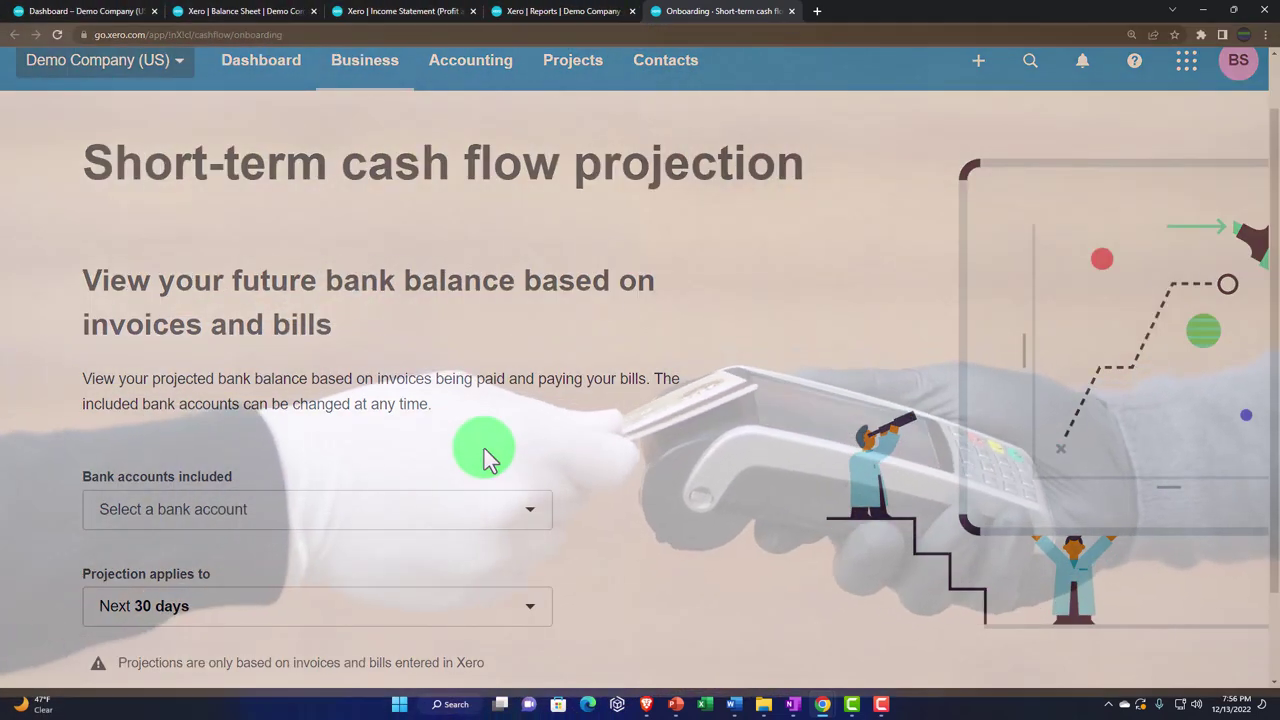
pyautogui.scroll(-1, 484, 448)
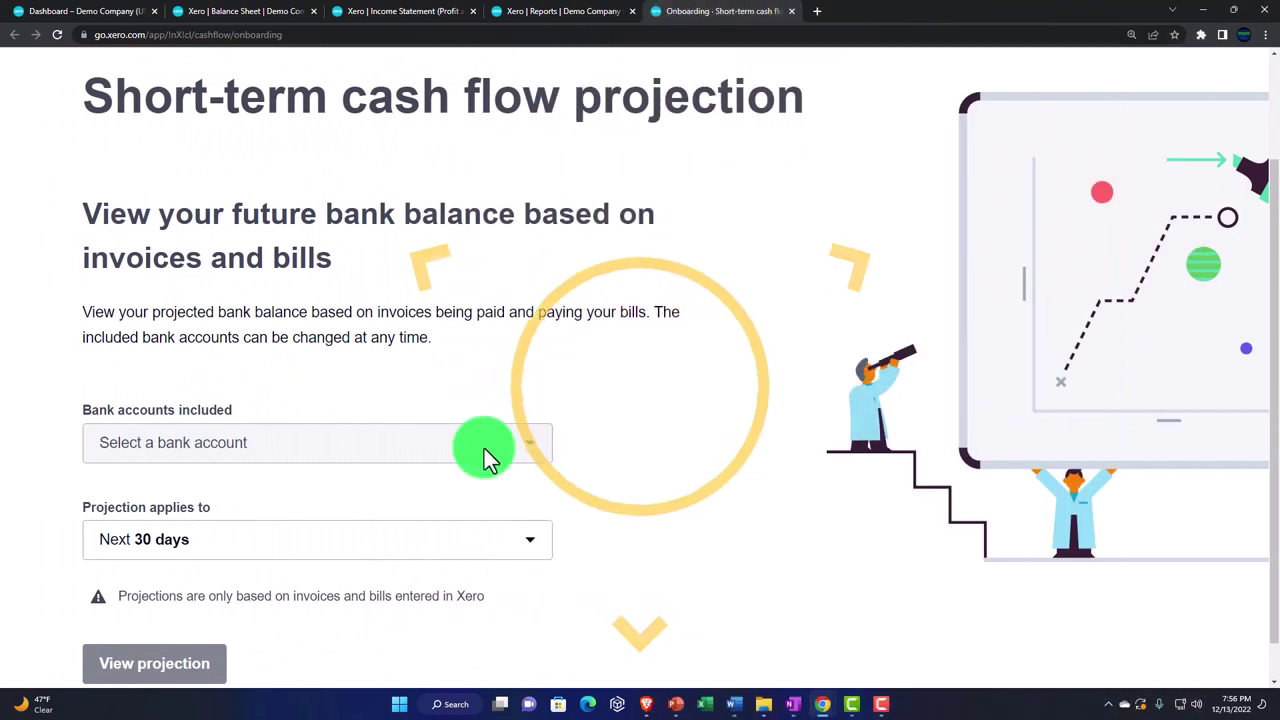
pyautogui.click(484, 448)
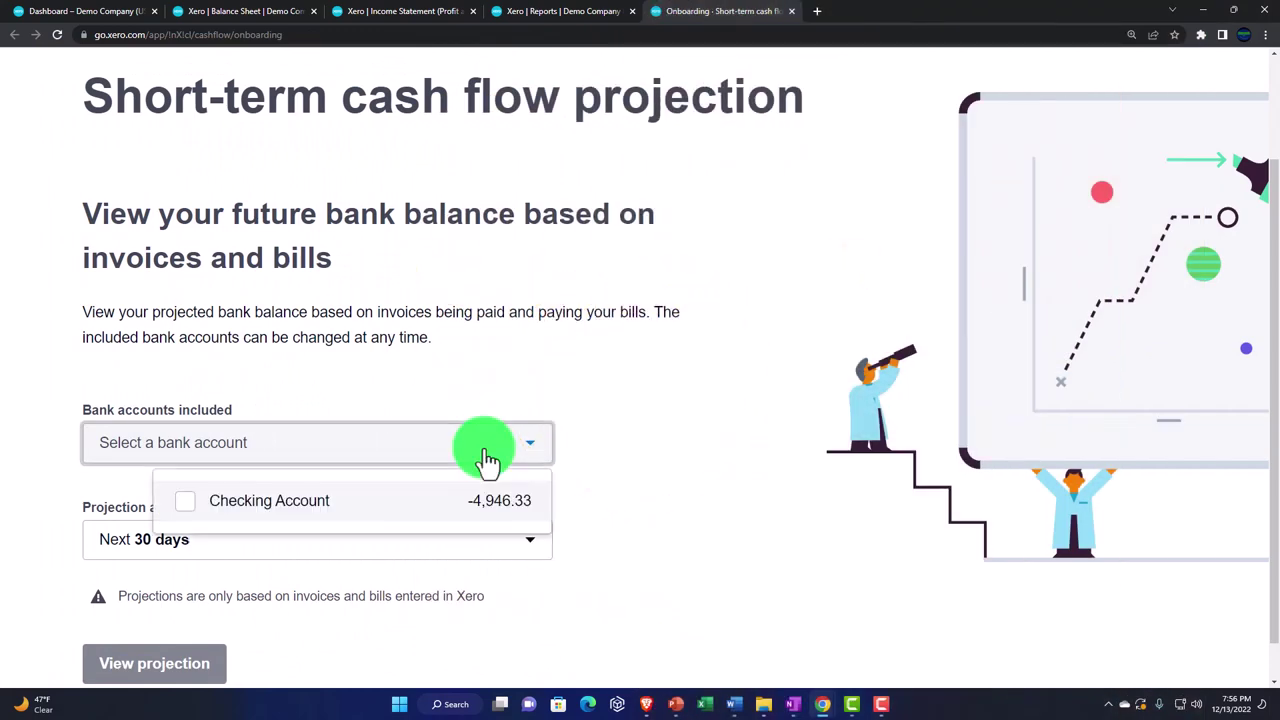
pyautogui.click(185, 500)
pyautogui.click(692, 388)
pyautogui.scroll(-1, 680, 400)
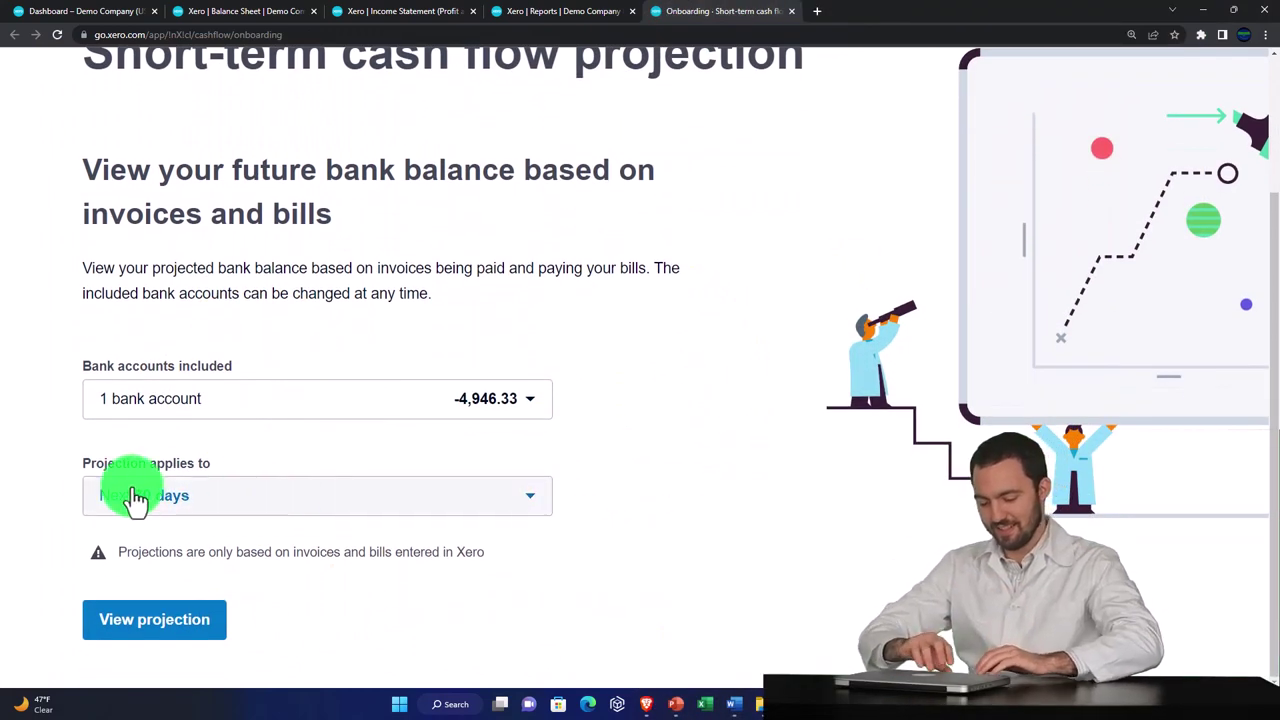
# Check the available projection periods, keep Next 30 days, and generate the cash flow projection.
pyautogui.click(286, 500)
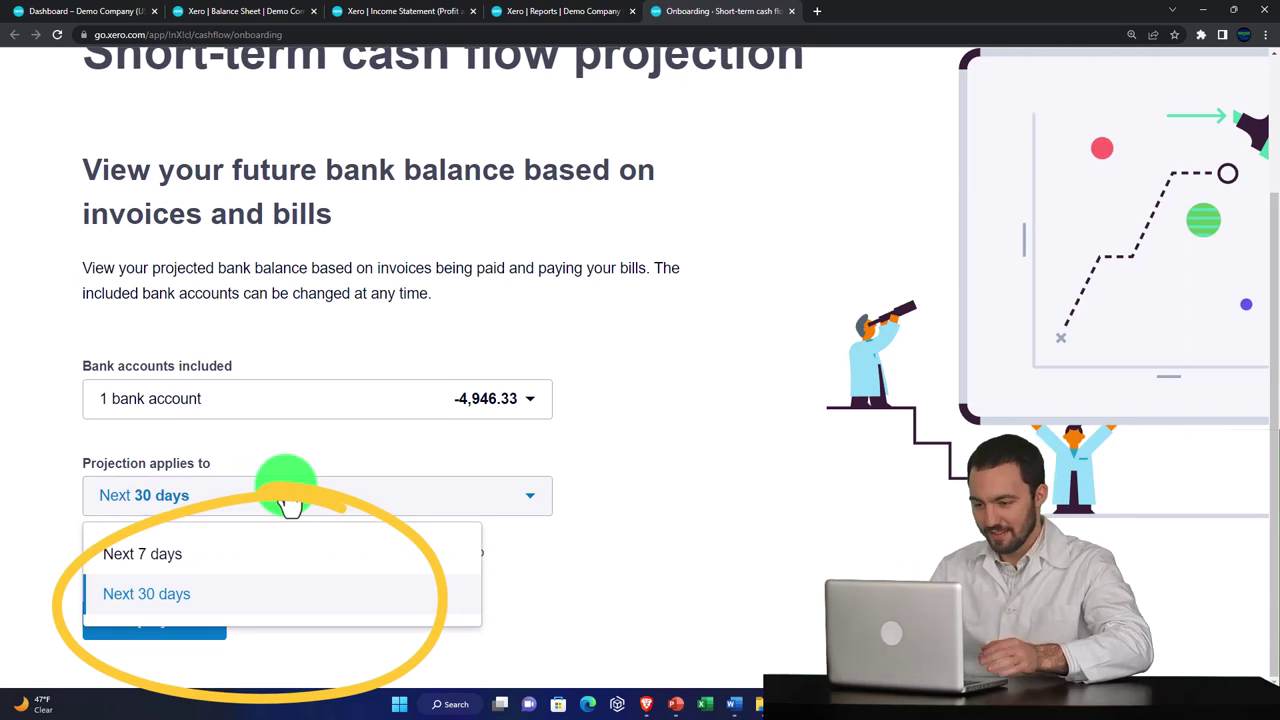
pyautogui.click(288, 500)
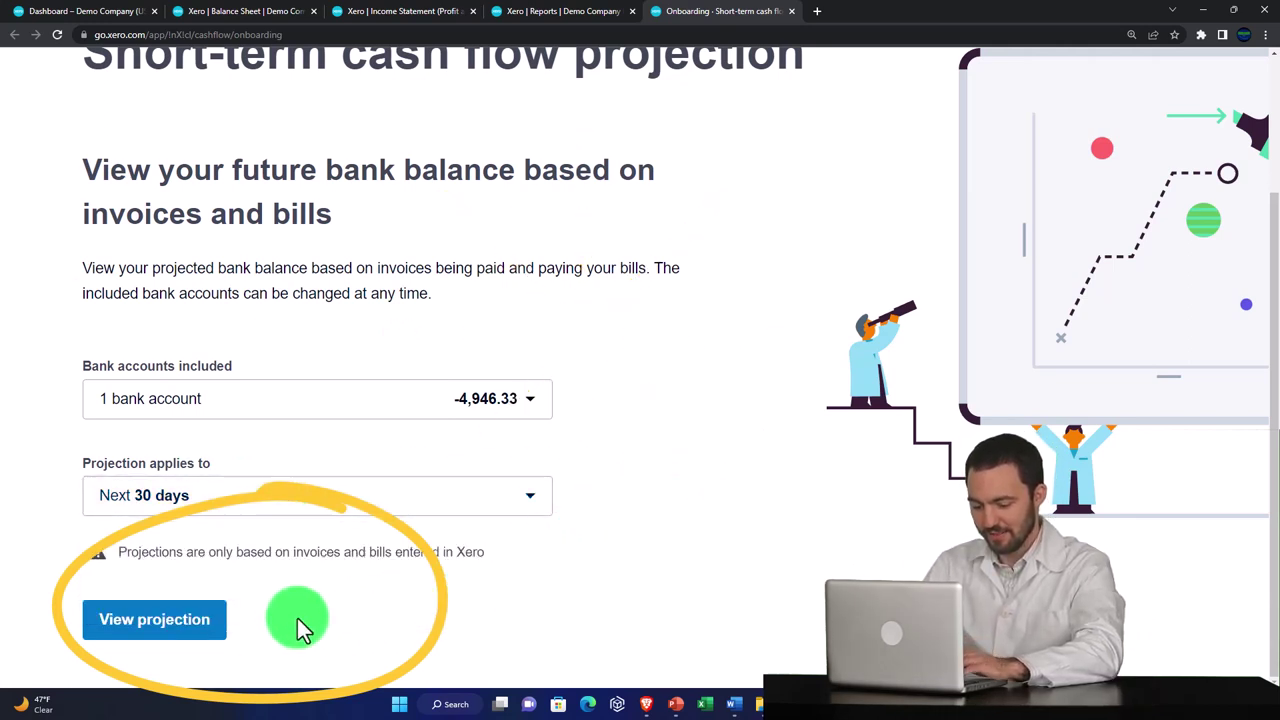
pyautogui.click(199, 632)
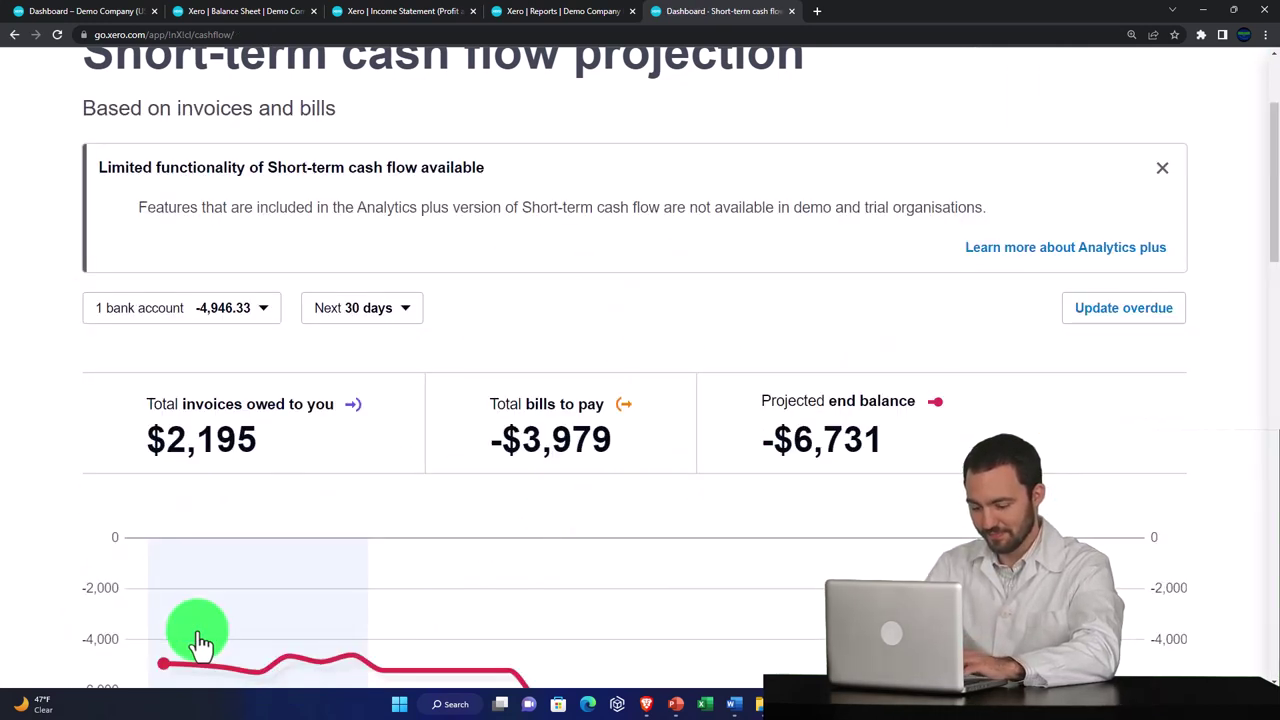
# Examine the cash flow projection's totals, balance chart, and the Dec 13 – 19 breakdown of upcoming invoices and bills.
pyautogui.scroll(1, 223, 486)
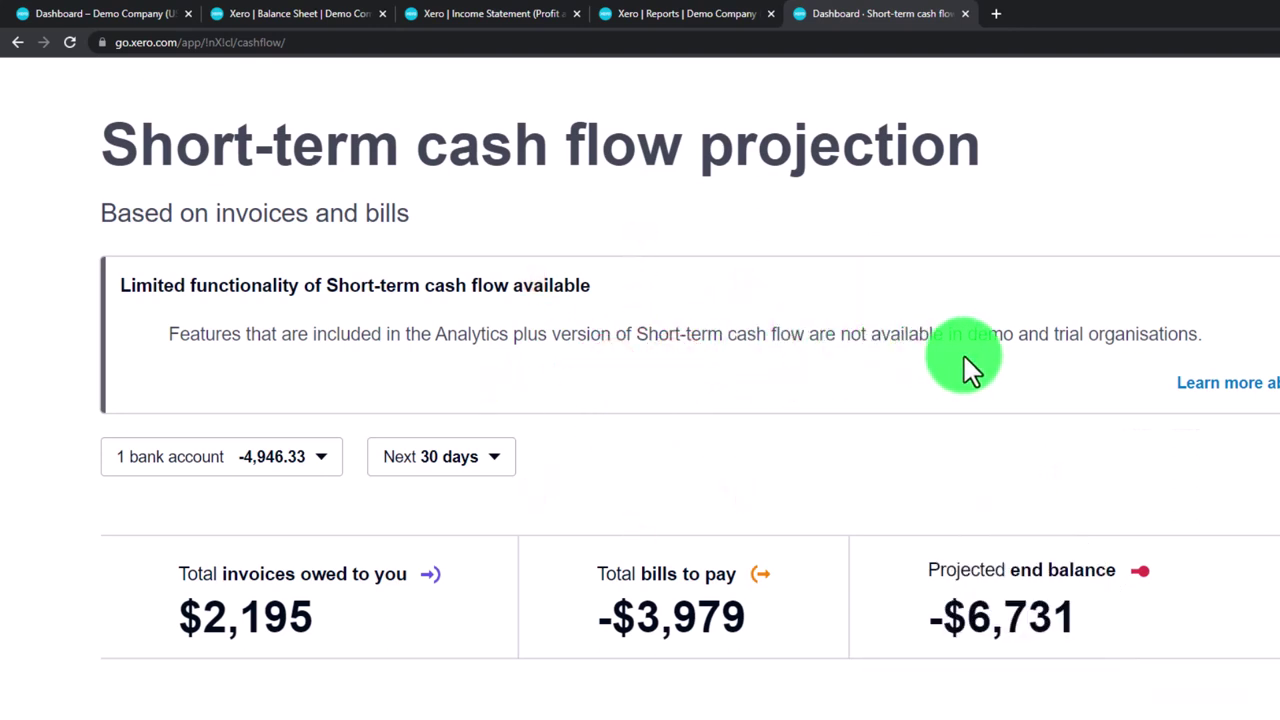
pyautogui.scroll(-3, 964, 356)
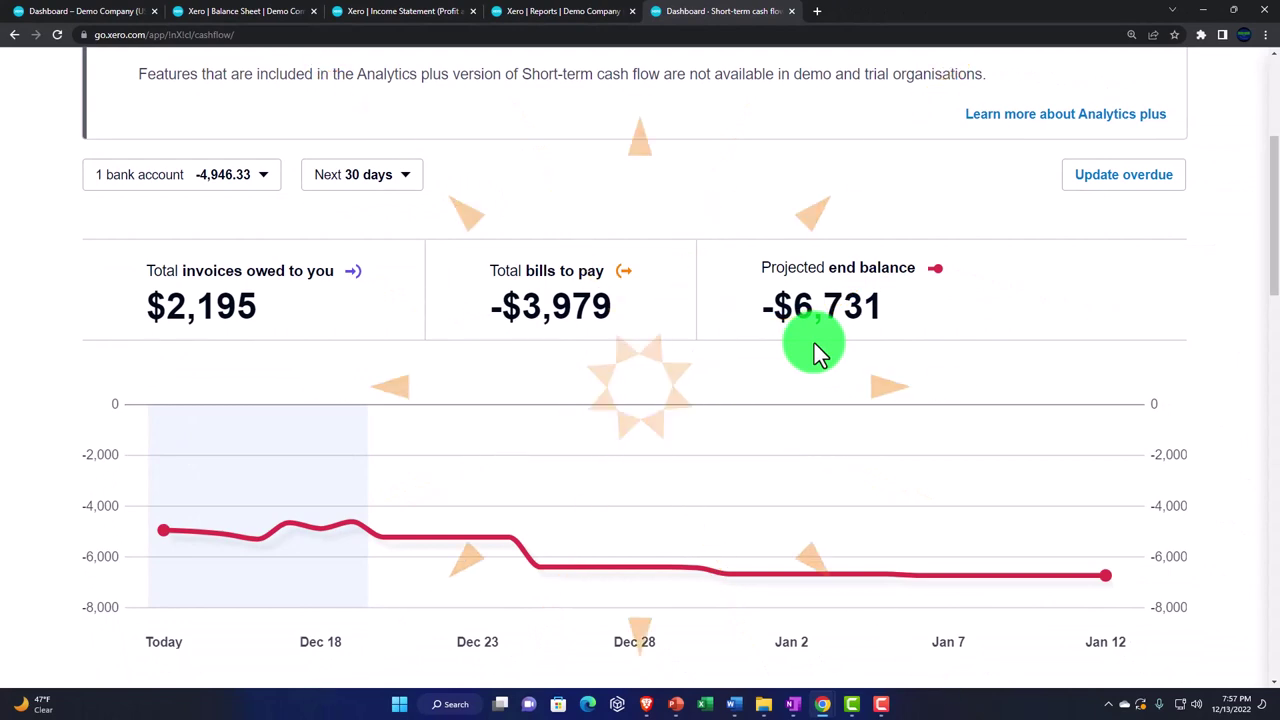
pyautogui.scroll(-3, 814, 343)
pyautogui.scroll(-2, 815, 343)
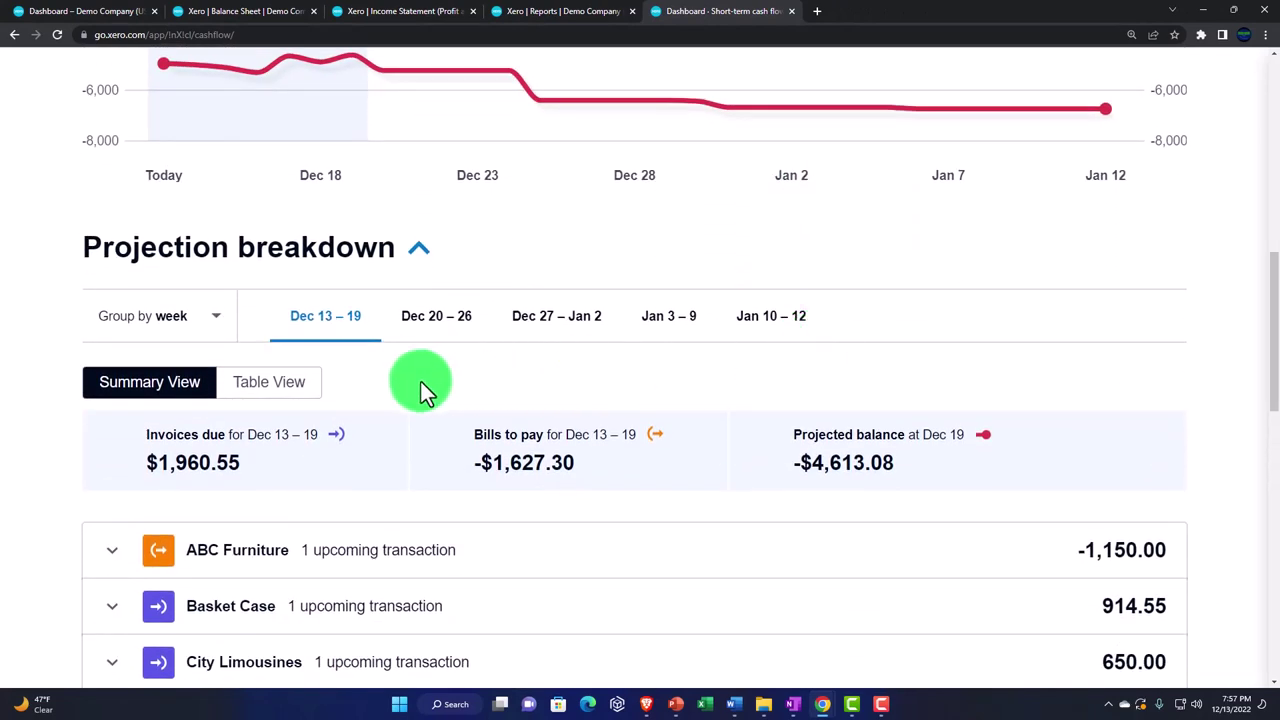
pyautogui.scroll(-1, 421, 382)
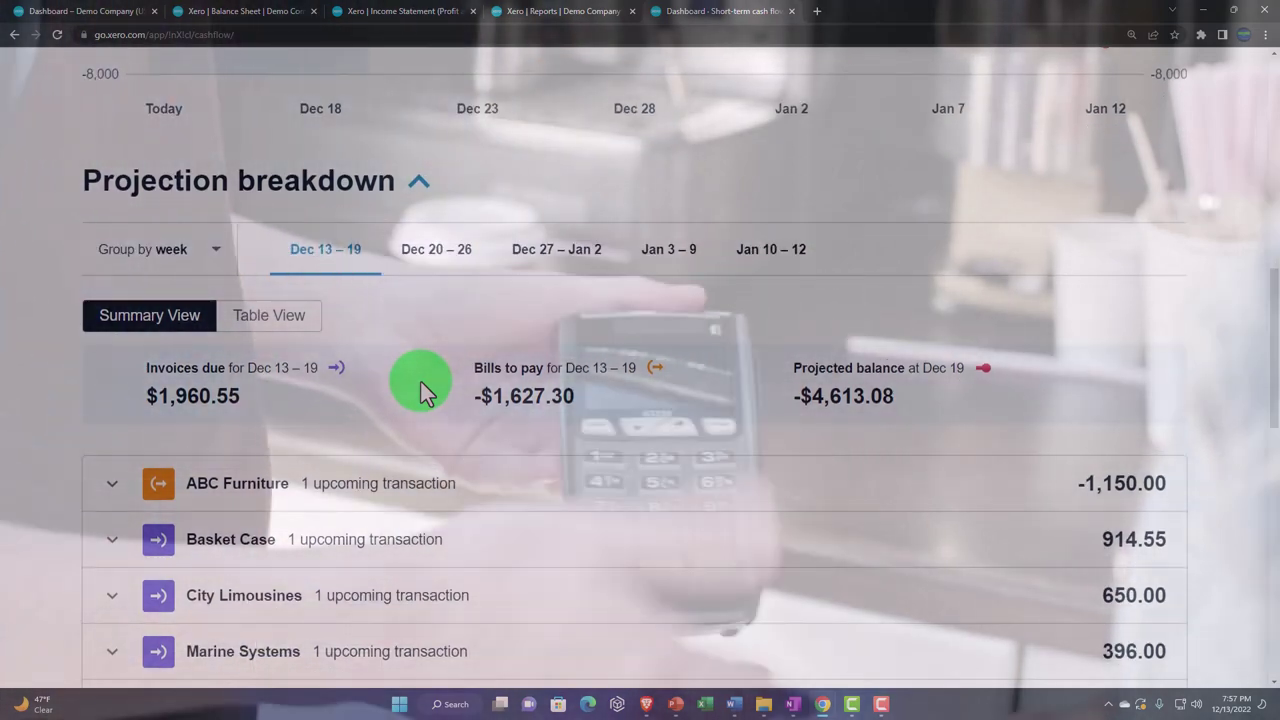
pyautogui.scroll(-3, 421, 382)
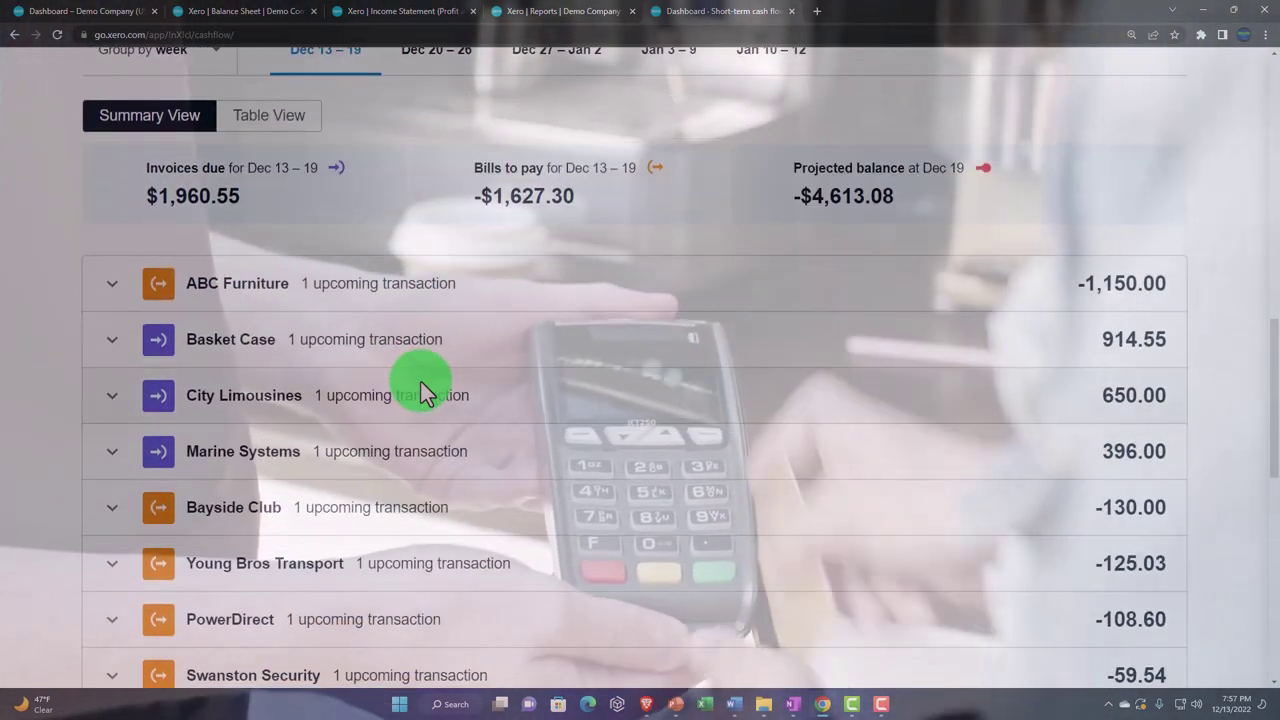
pyautogui.scroll(-1, 421, 382)
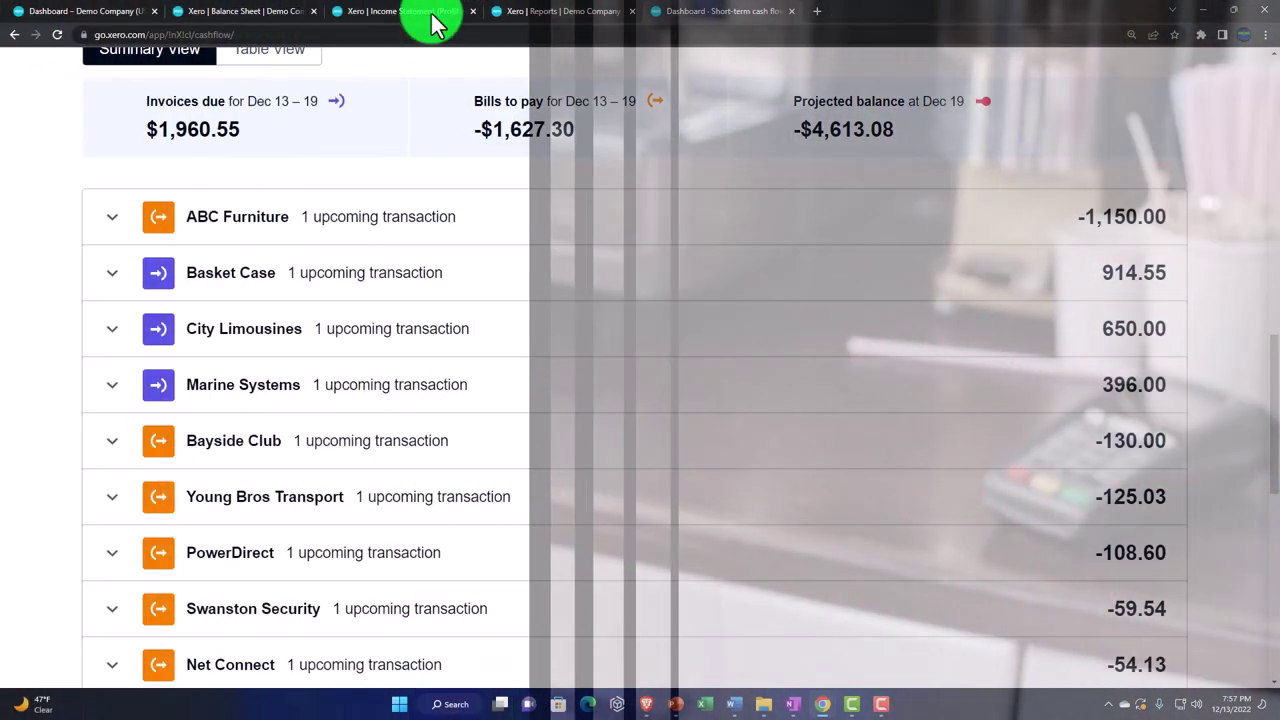
# Close the Short-term cash flow browser tab and return to the reports list.
pyautogui.click(555, 12)
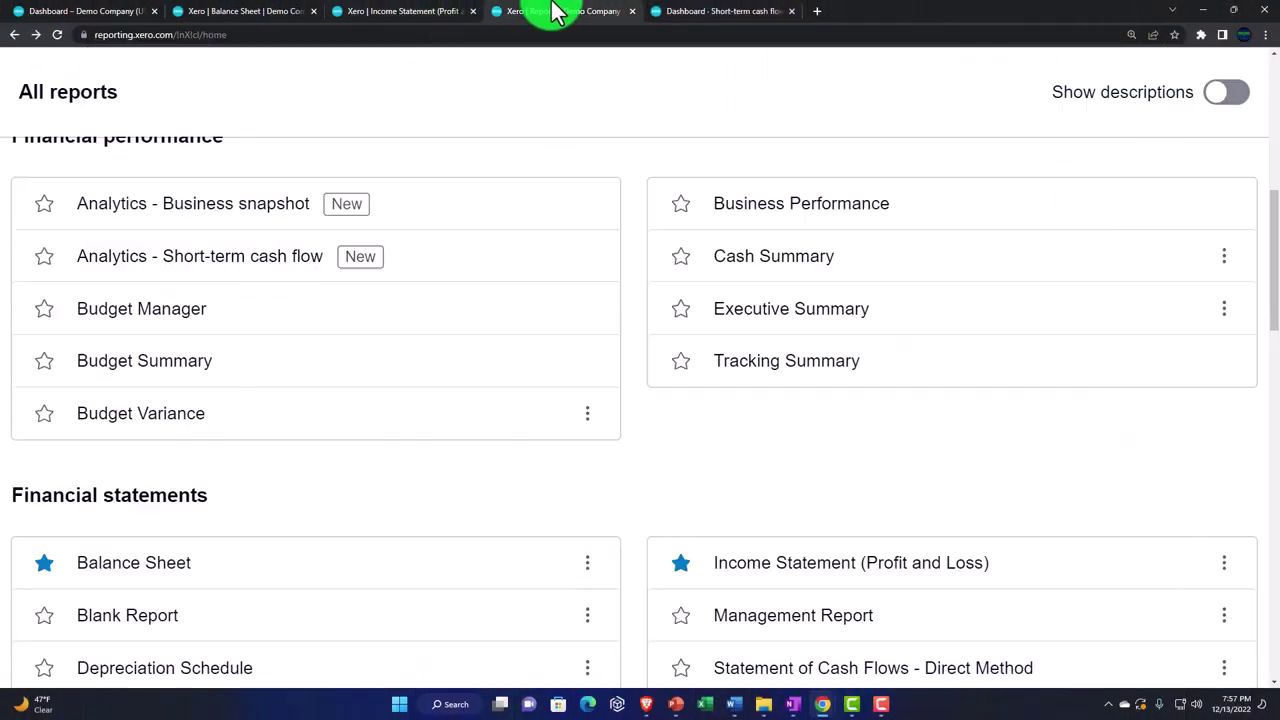
pyautogui.click(664, 14)
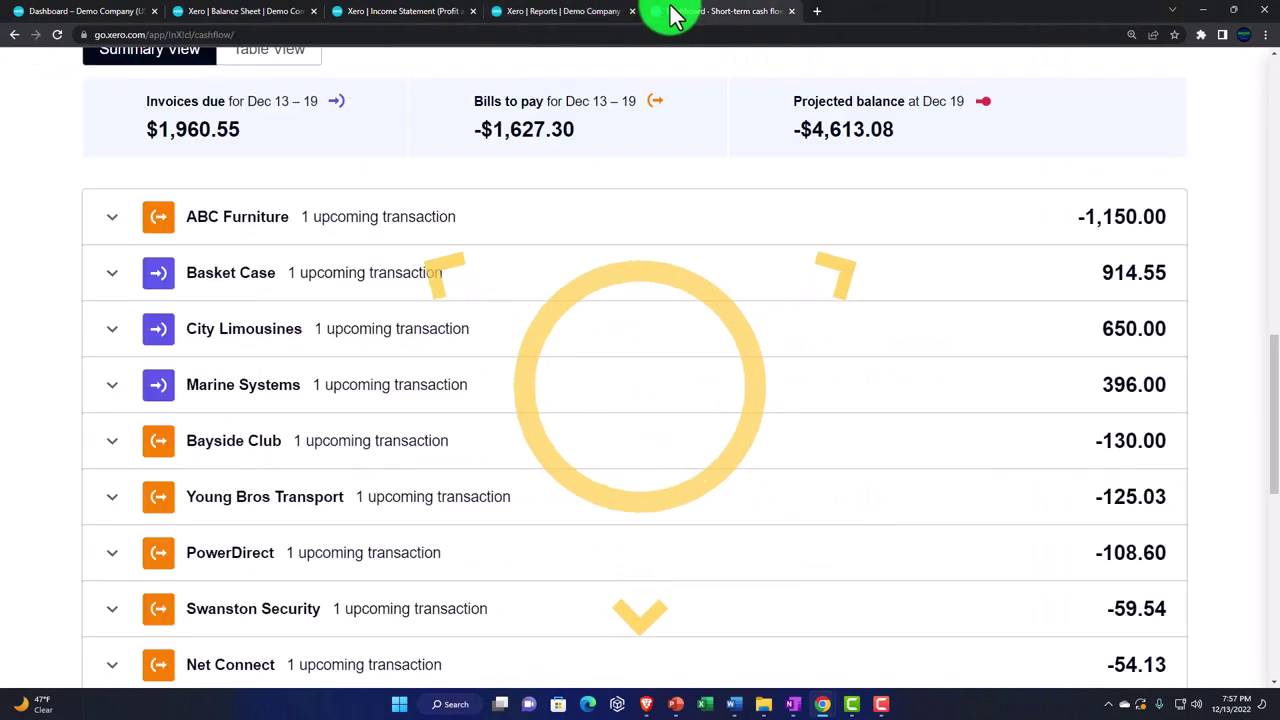
pyautogui.click(793, 12)
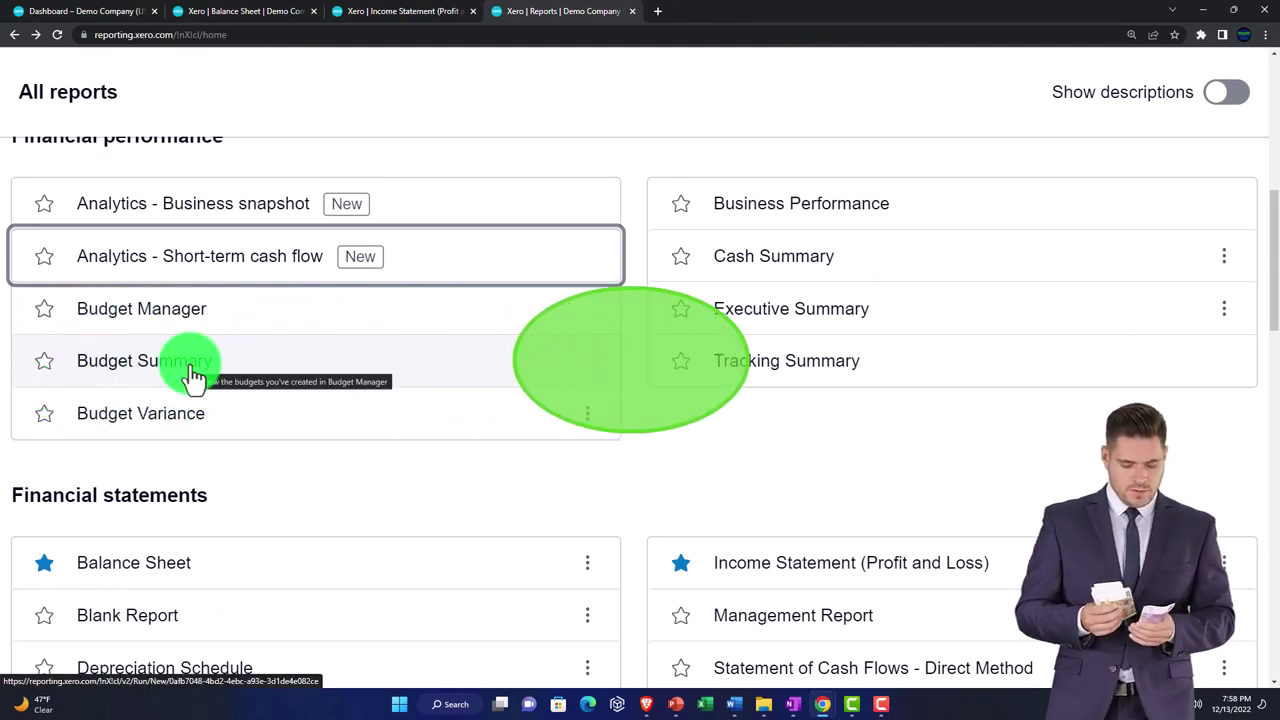
# Open the Budget Manager report from the Financial performance group in a new browser tab and switch to it.
pyautogui.rightClick(176, 320)
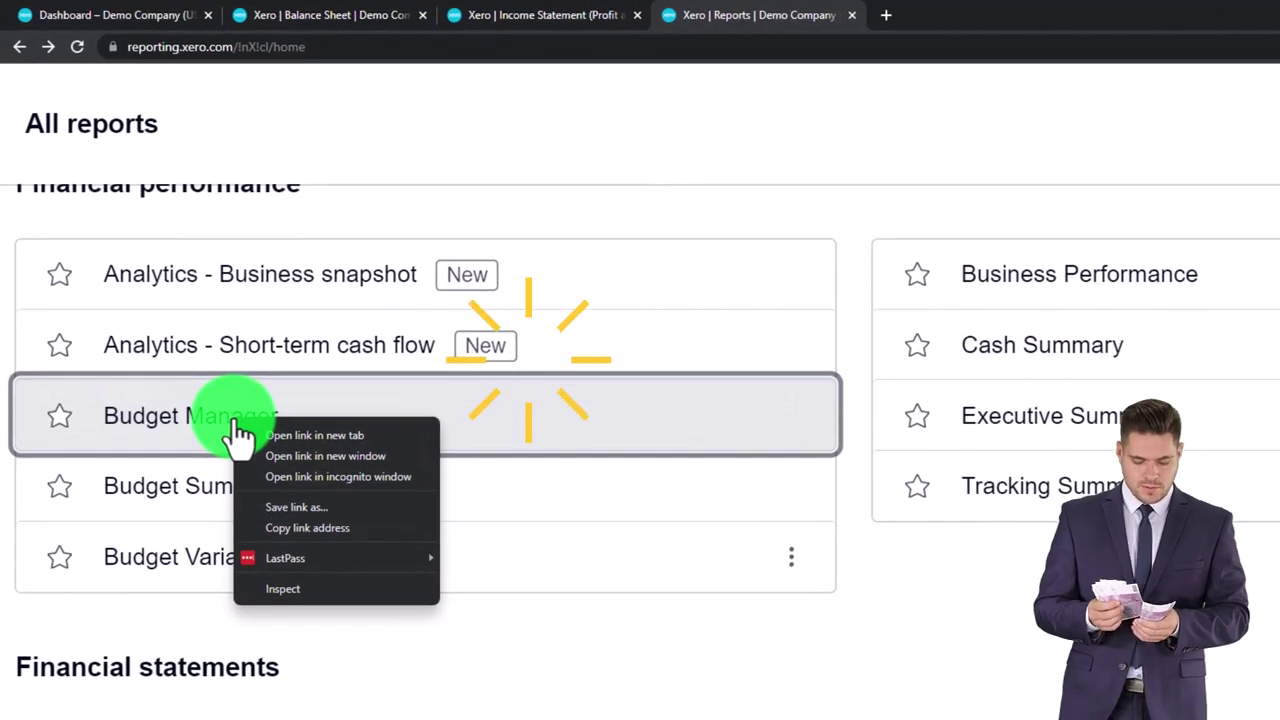
pyautogui.click(262, 435)
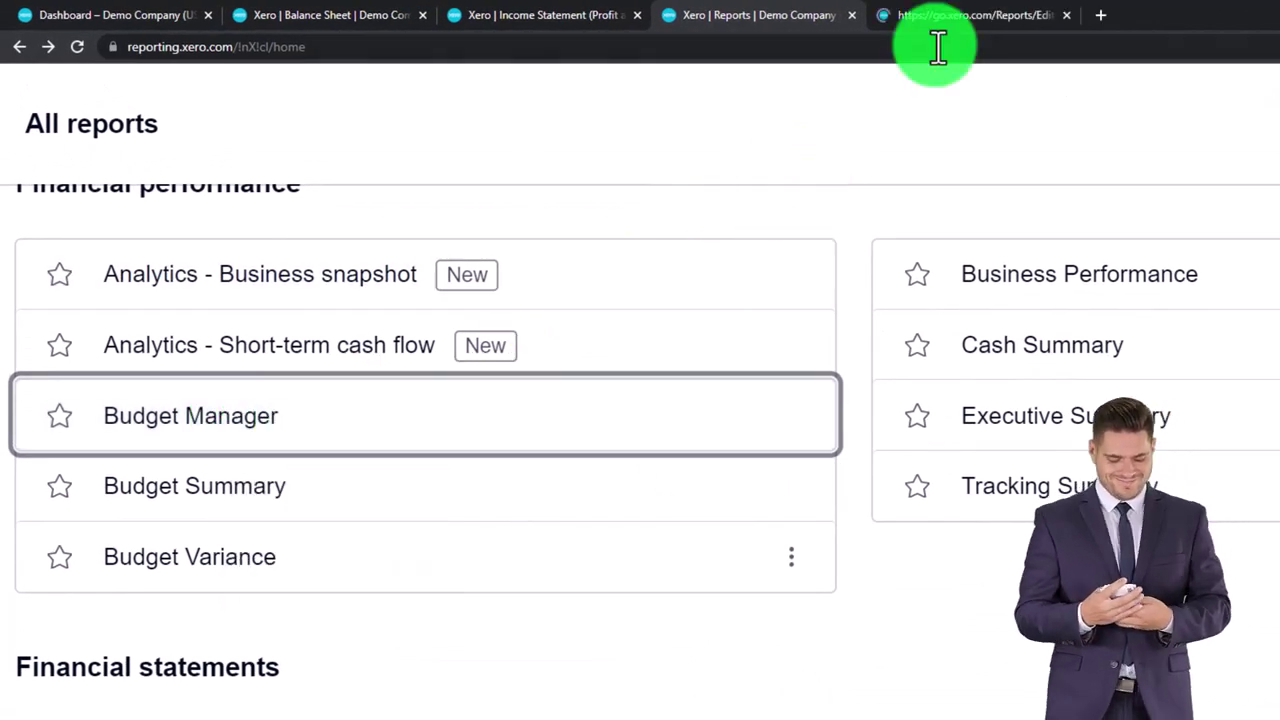
pyautogui.click(948, 18)
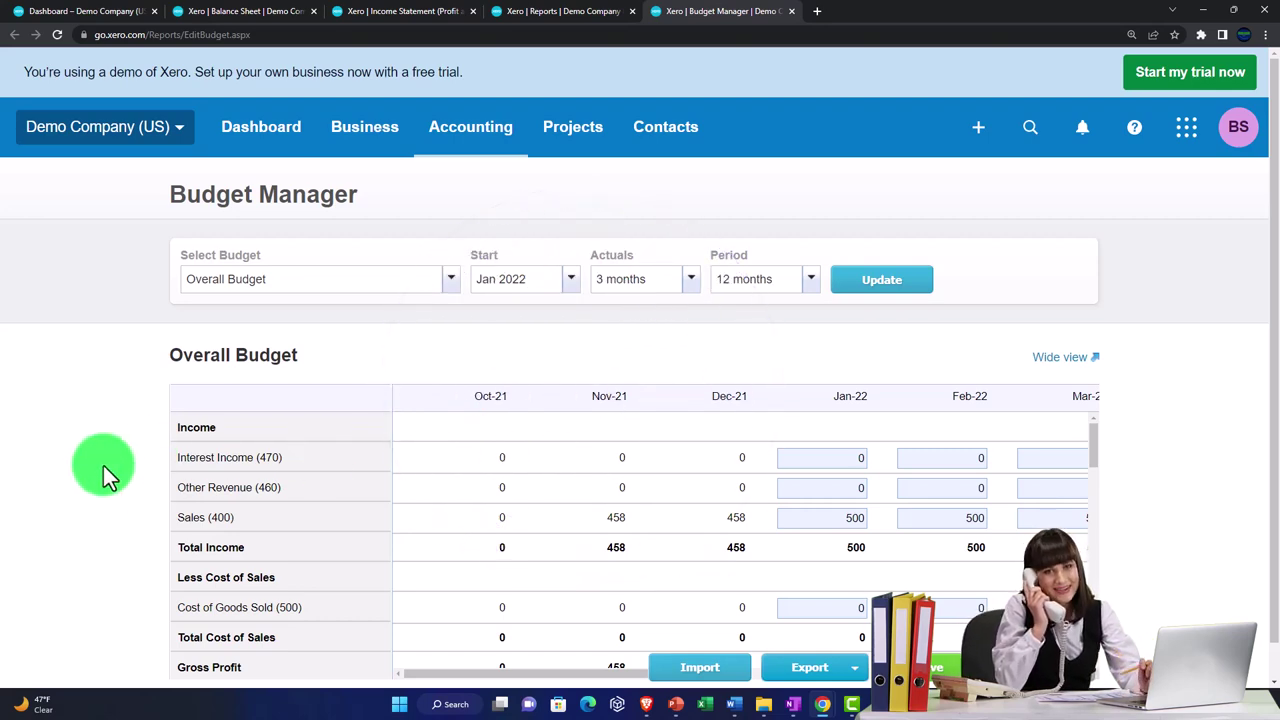
# View the budget and start month choices without changing them, and look over the Overall Budget table.
pyautogui.click(455, 284)
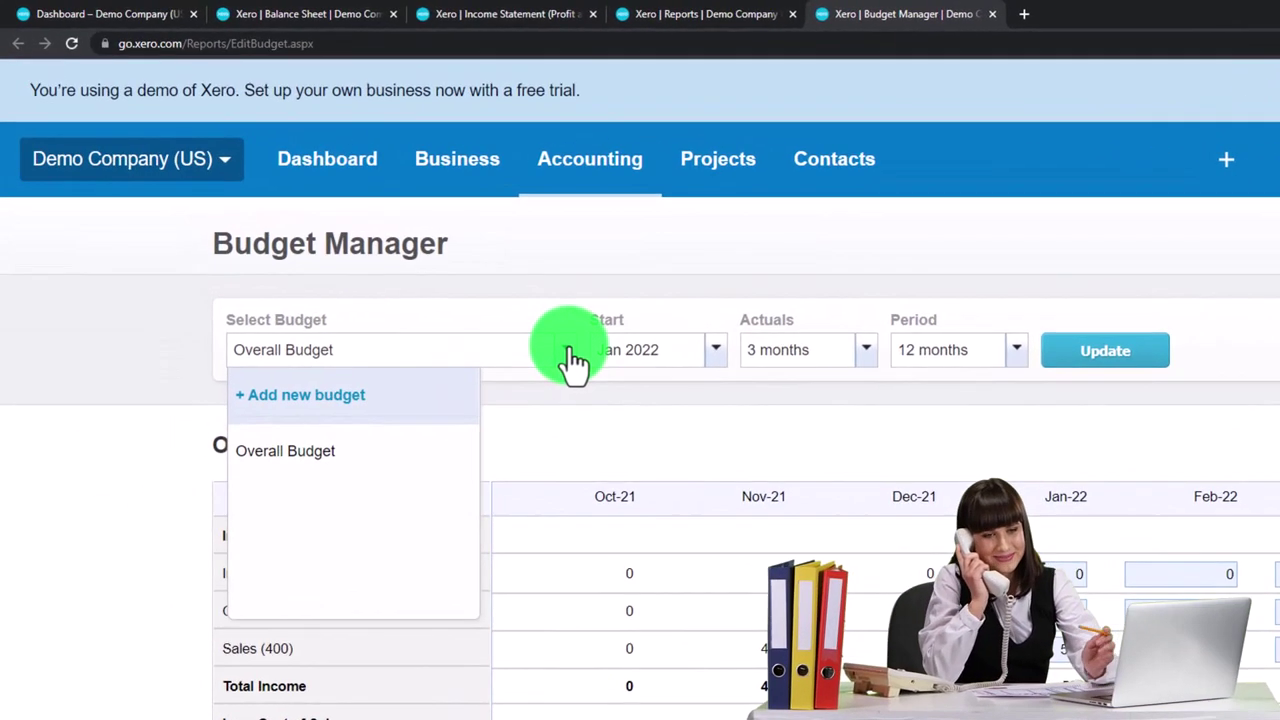
pyautogui.click(101, 424)
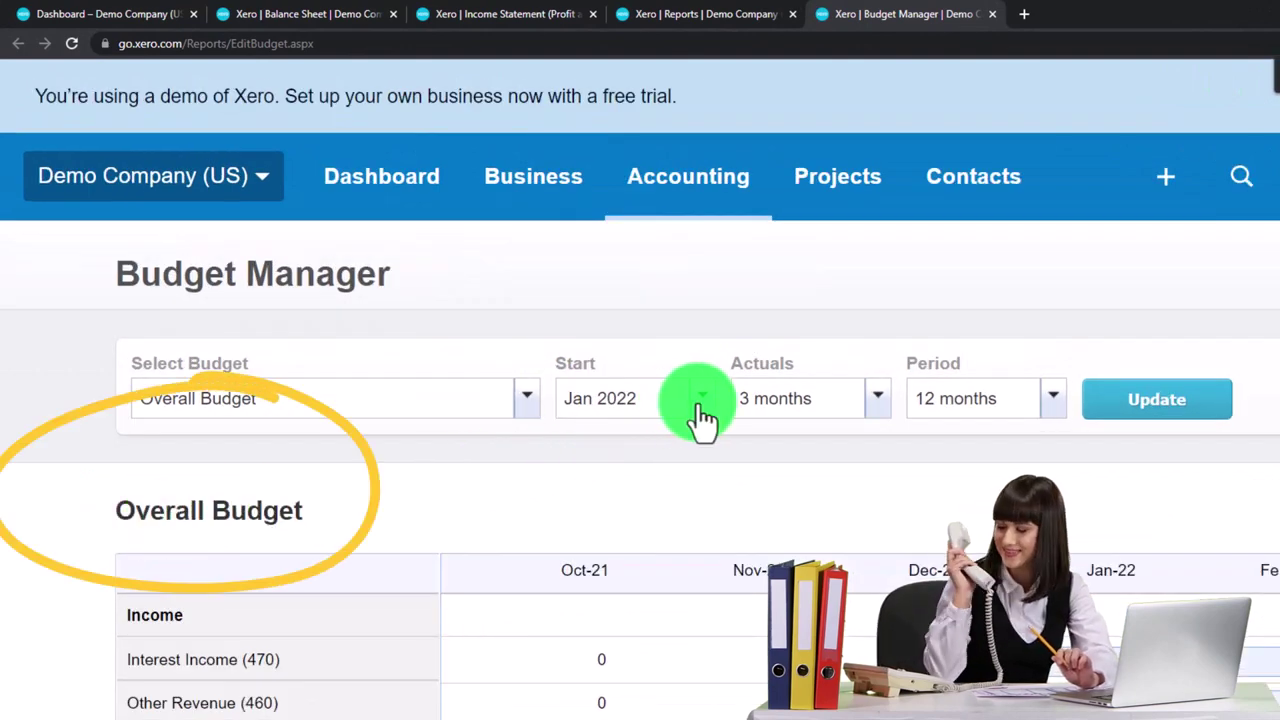
pyautogui.click(703, 405)
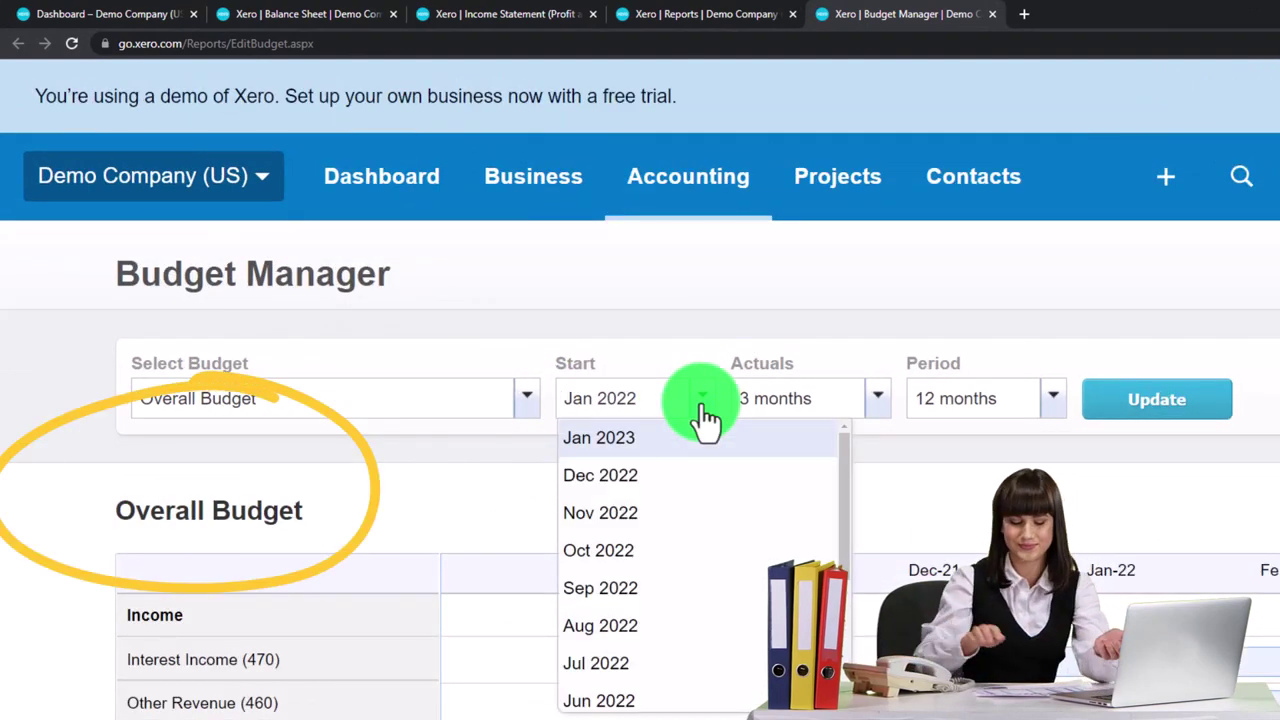
pyautogui.click(771, 410)
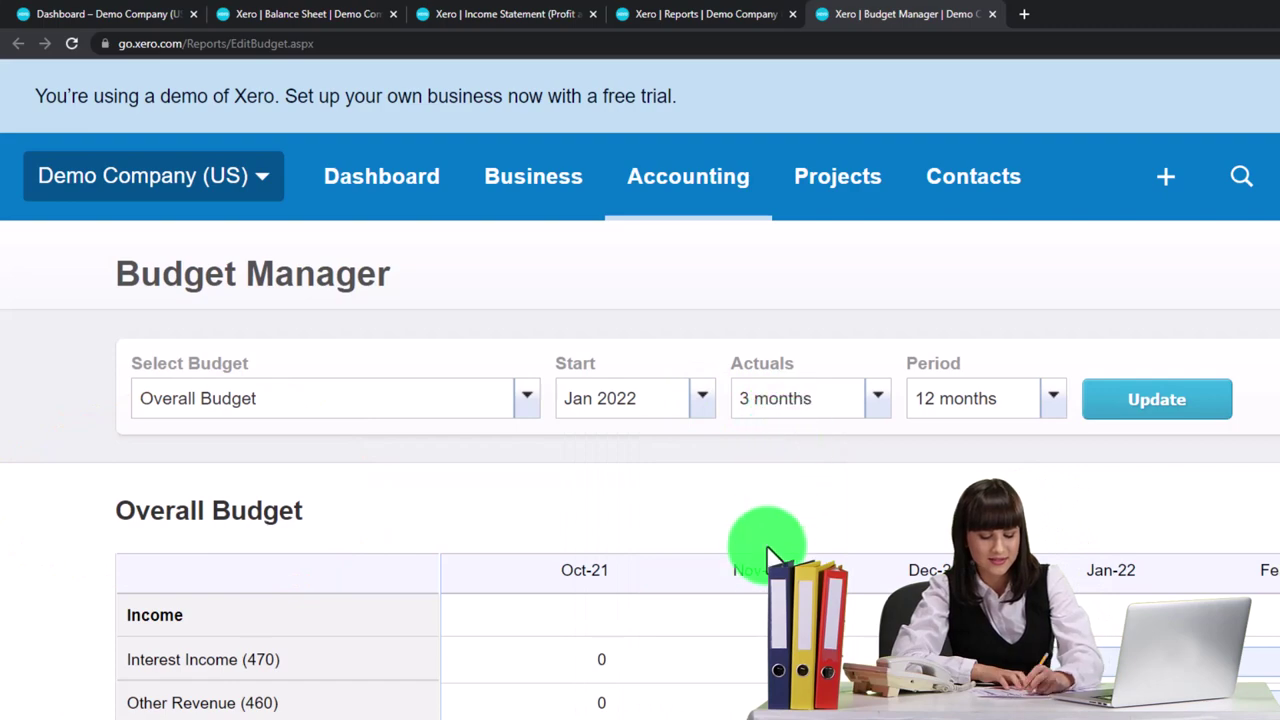
pyautogui.scroll(-1, 768, 548)
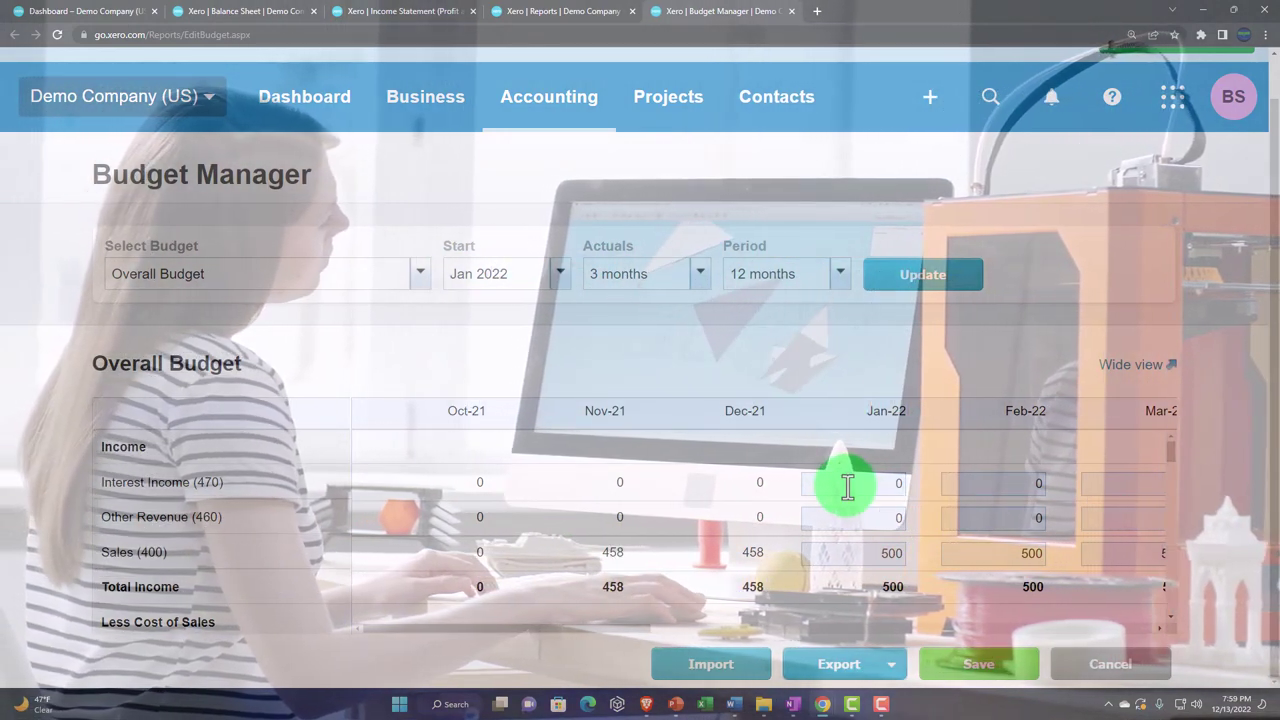
# Keep the budget period at 12 months, set the actuals to None, and update the Overall Budget table.
pyautogui.click(845, 283)
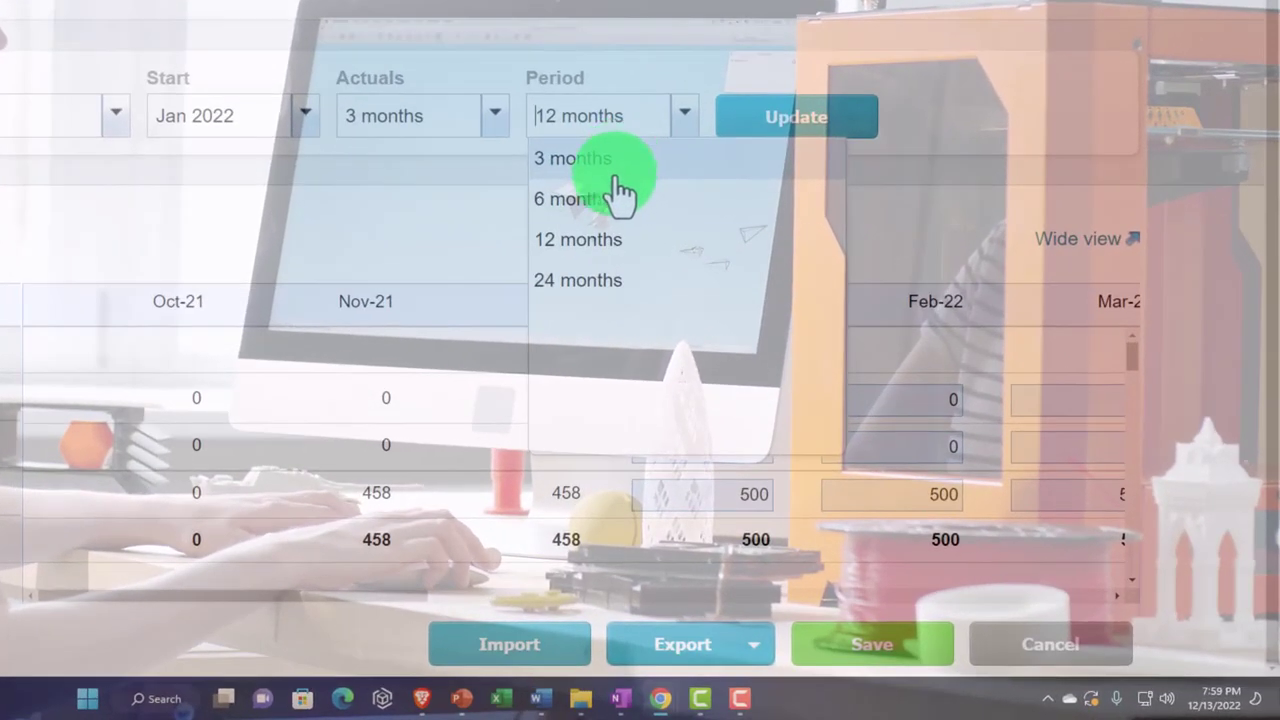
pyautogui.click(598, 250)
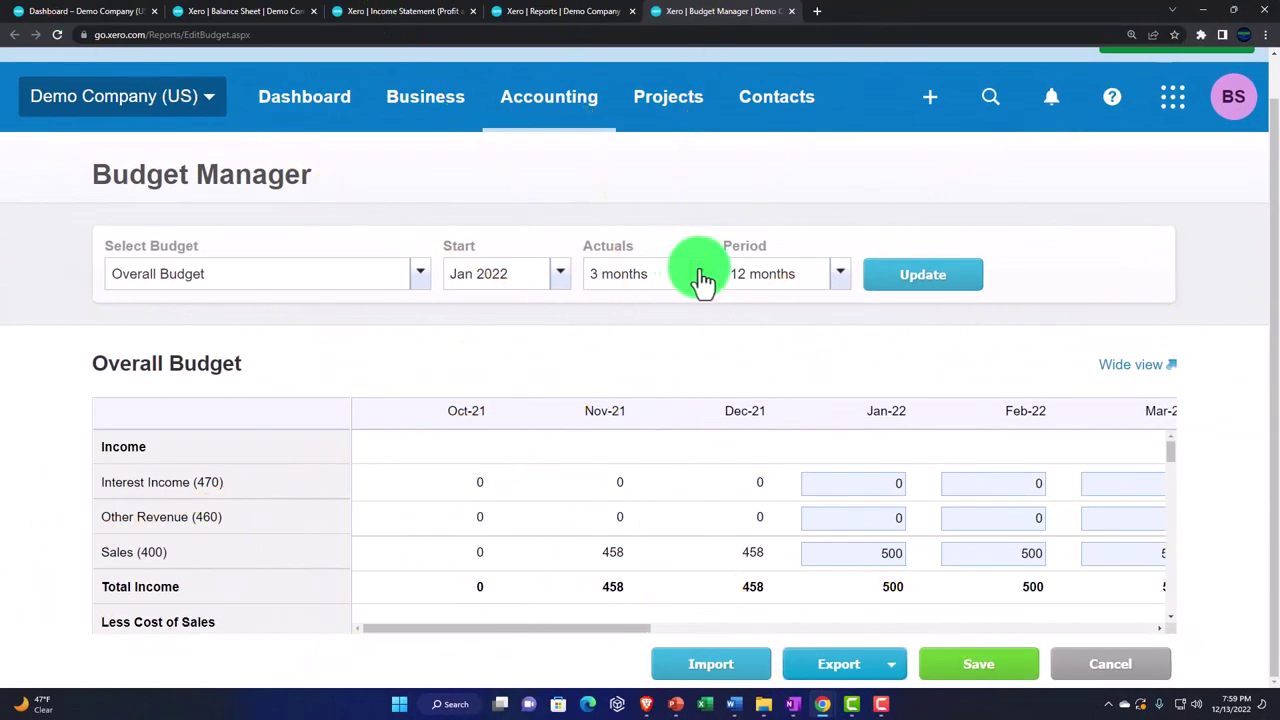
pyautogui.click(703, 278)
pyautogui.click(634, 322)
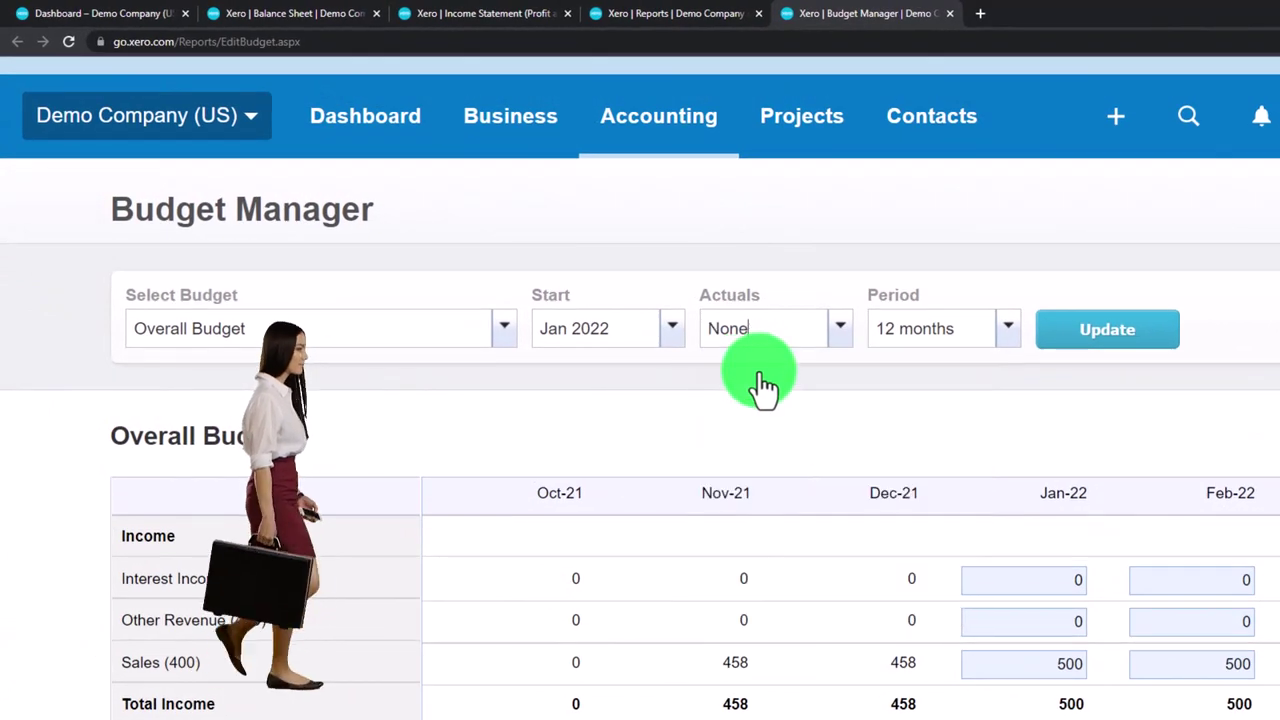
pyautogui.click(1095, 345)
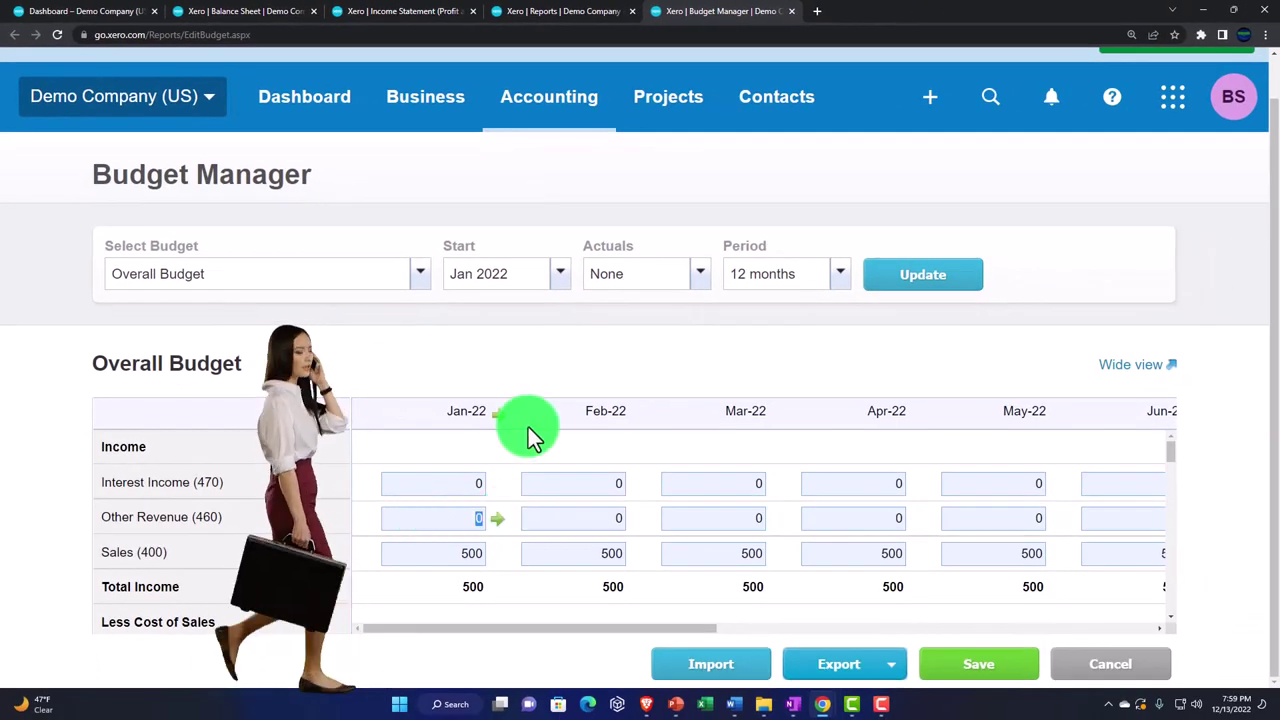
# Enter 1000 for Other Revenue in Jan-22 and apply it as a fixed amount to each month.
pyautogui.write('1000')
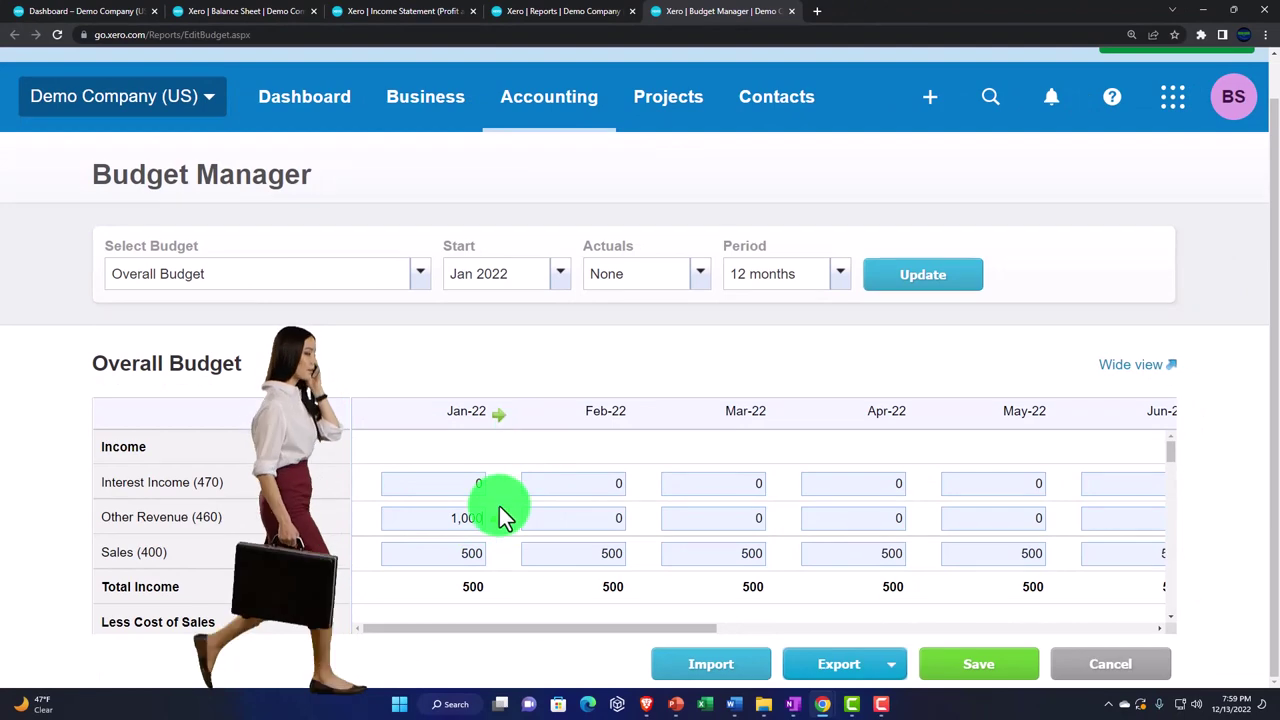
pyautogui.click(496, 518)
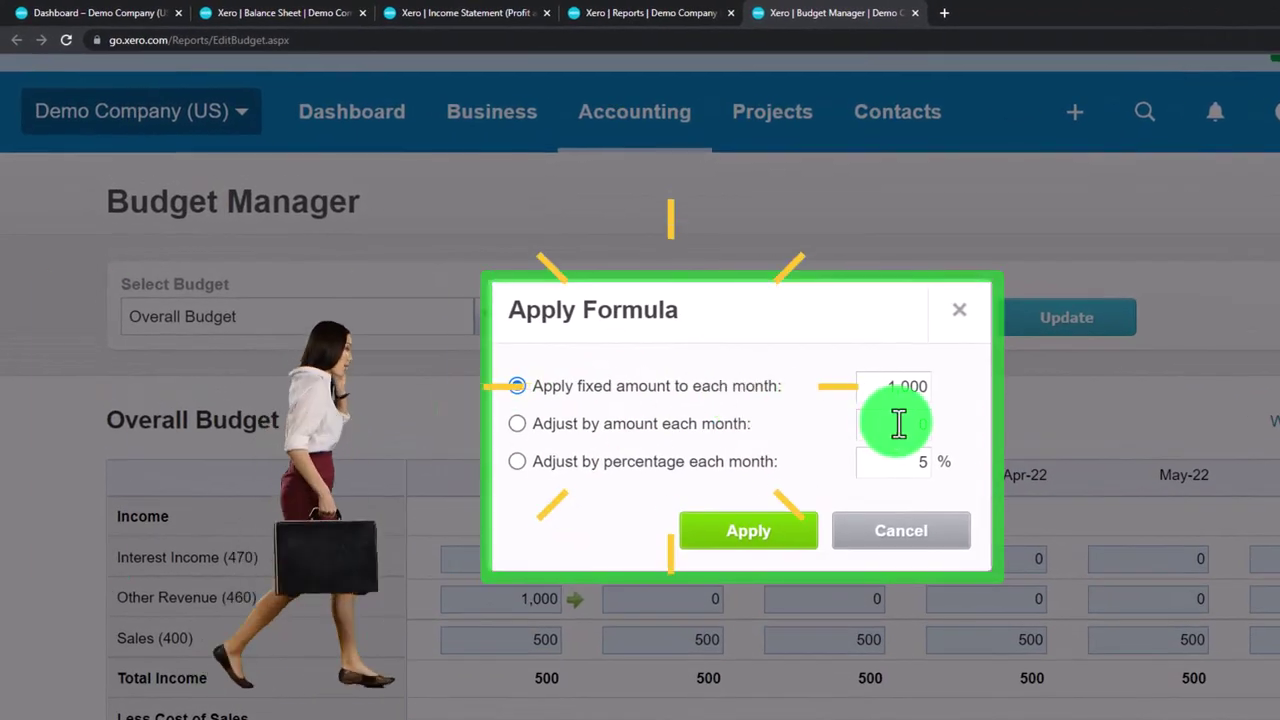
pyautogui.click(772, 538)
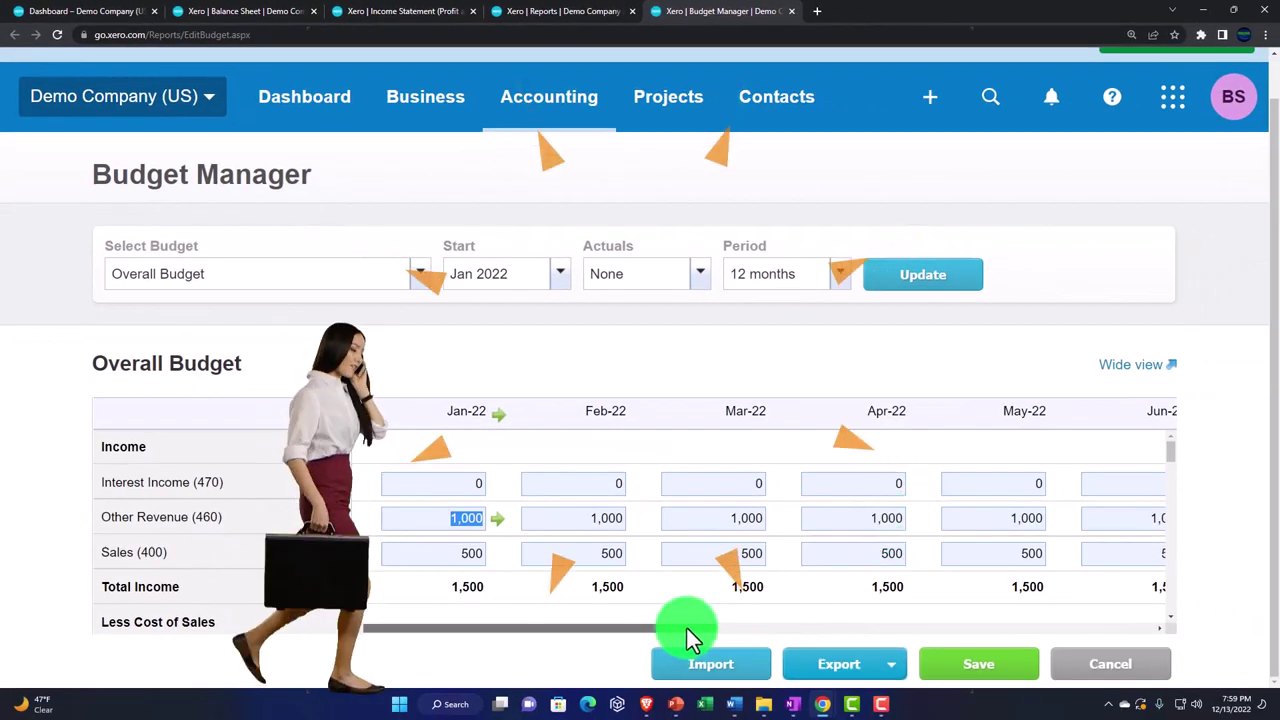
# View the Overall Budget table in wide view and return it to standard view.
pyautogui.moveTo(686, 628); pyautogui.dragTo(620, 664)
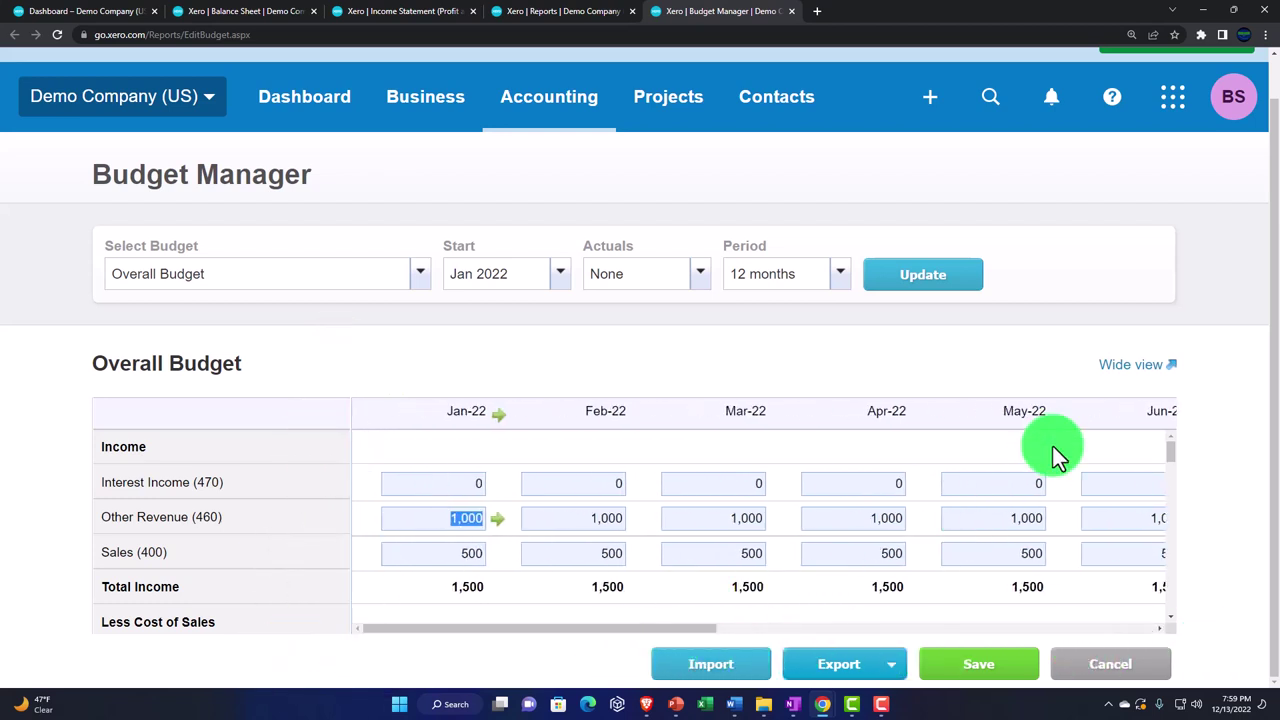
pyautogui.click(1122, 367)
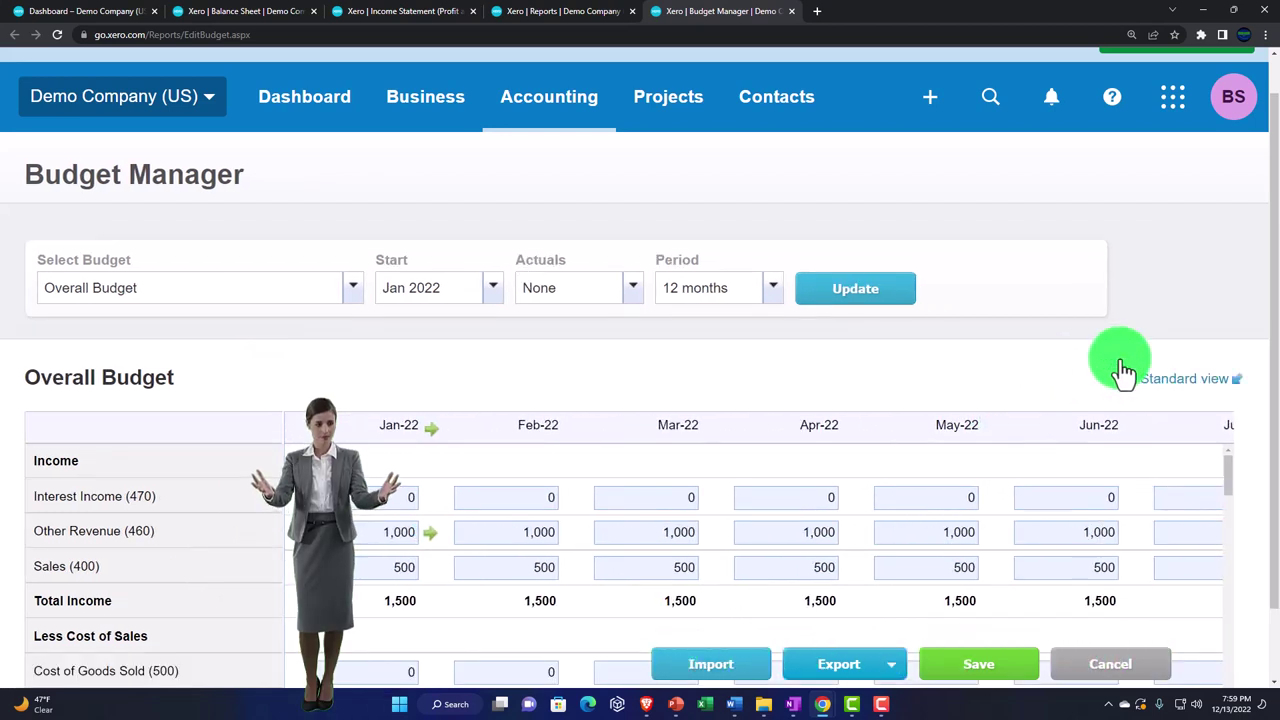
pyautogui.click(1160, 385)
# Look through the Overall Budget's expense accounts down to the Net Profit row and return to the income rows.
pyautogui.click(626, 560)
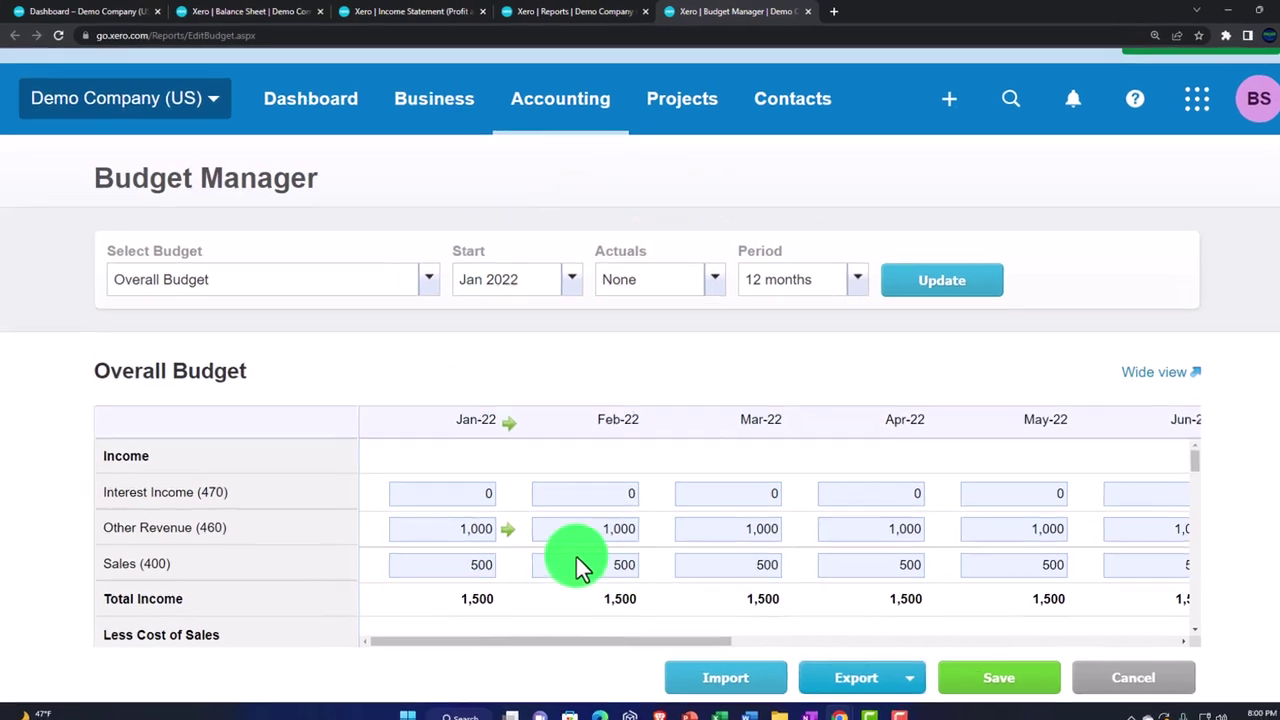
pyautogui.scroll(-5, 500, 585)
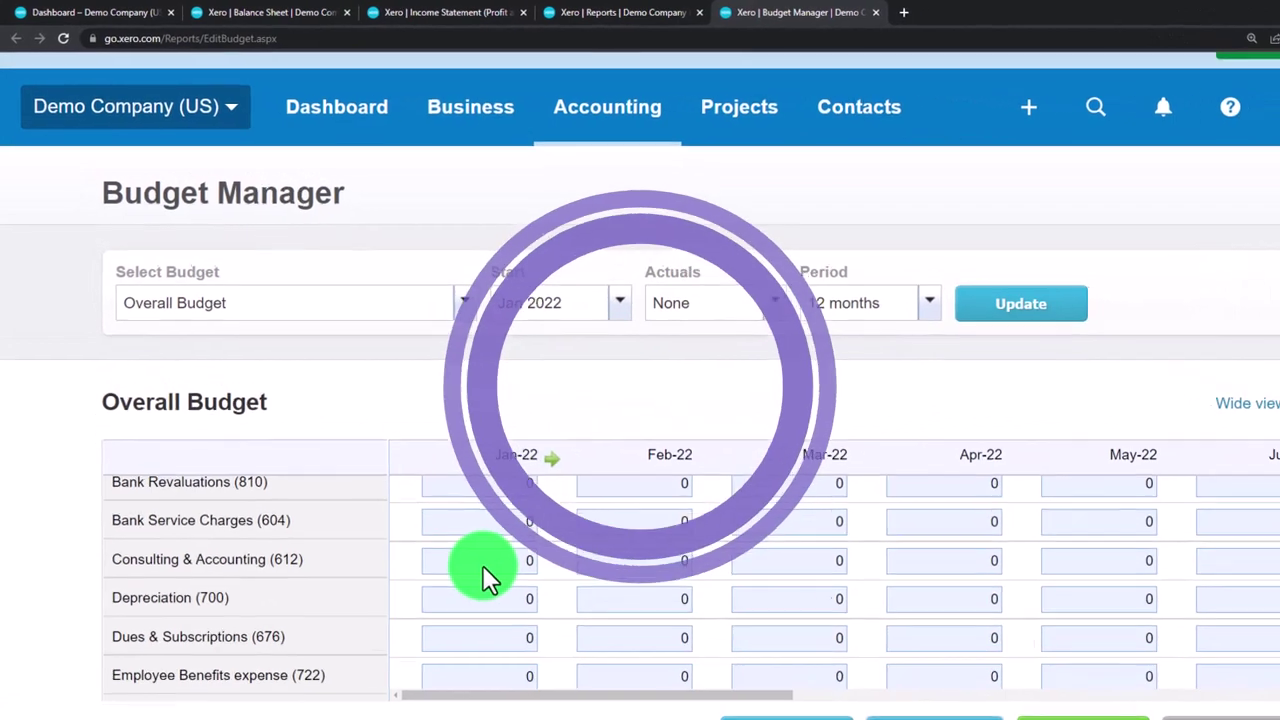
pyautogui.scroll(-5, 485, 570)
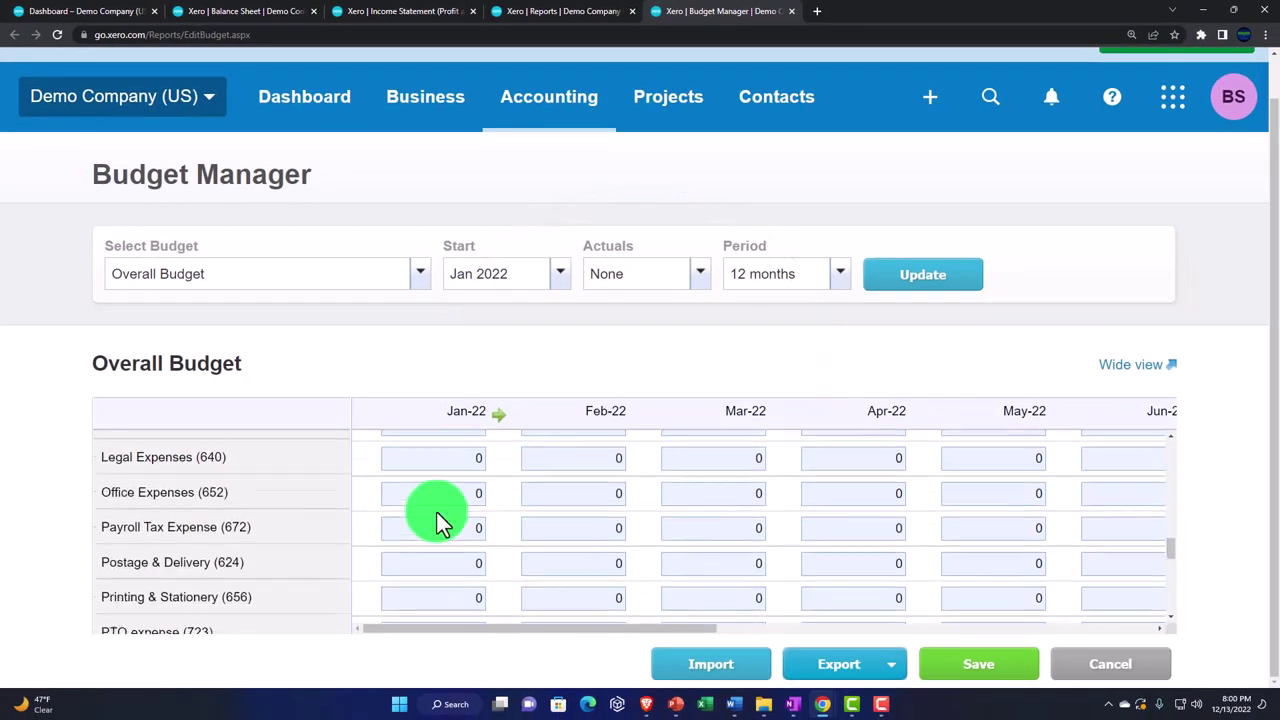
pyautogui.scroll(-5, 436, 511)
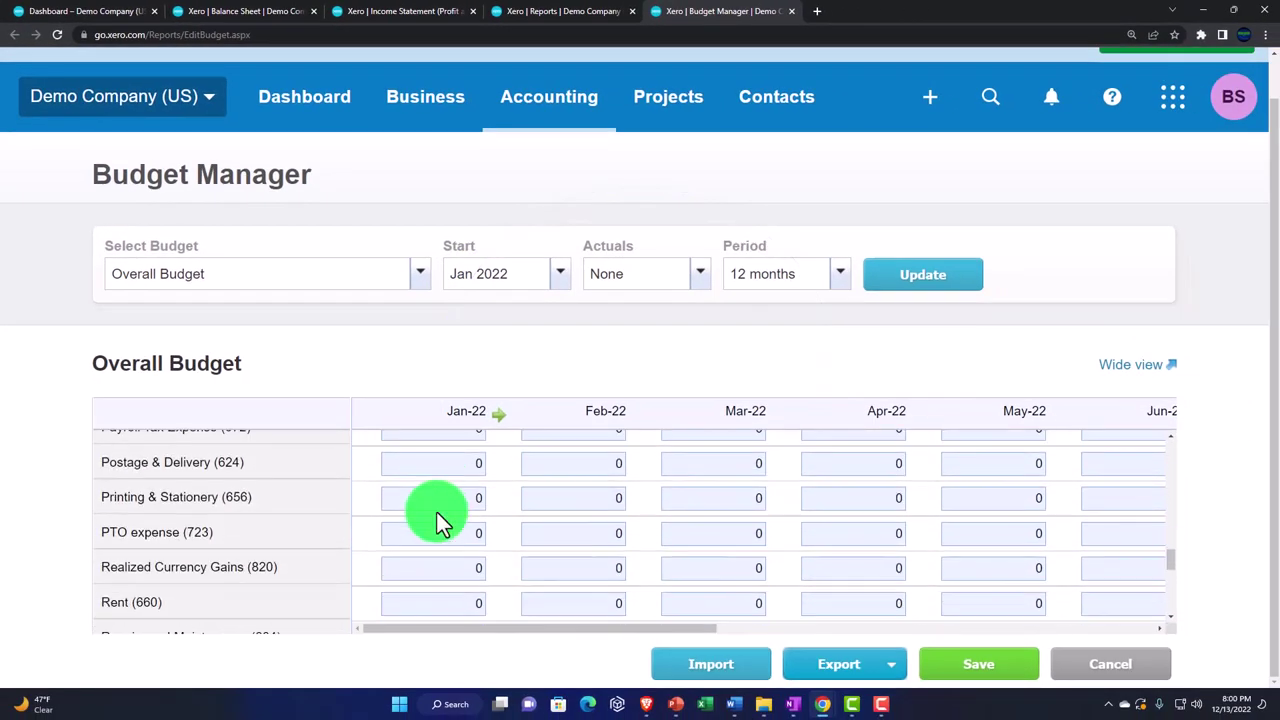
pyautogui.scroll(-4, 438, 512)
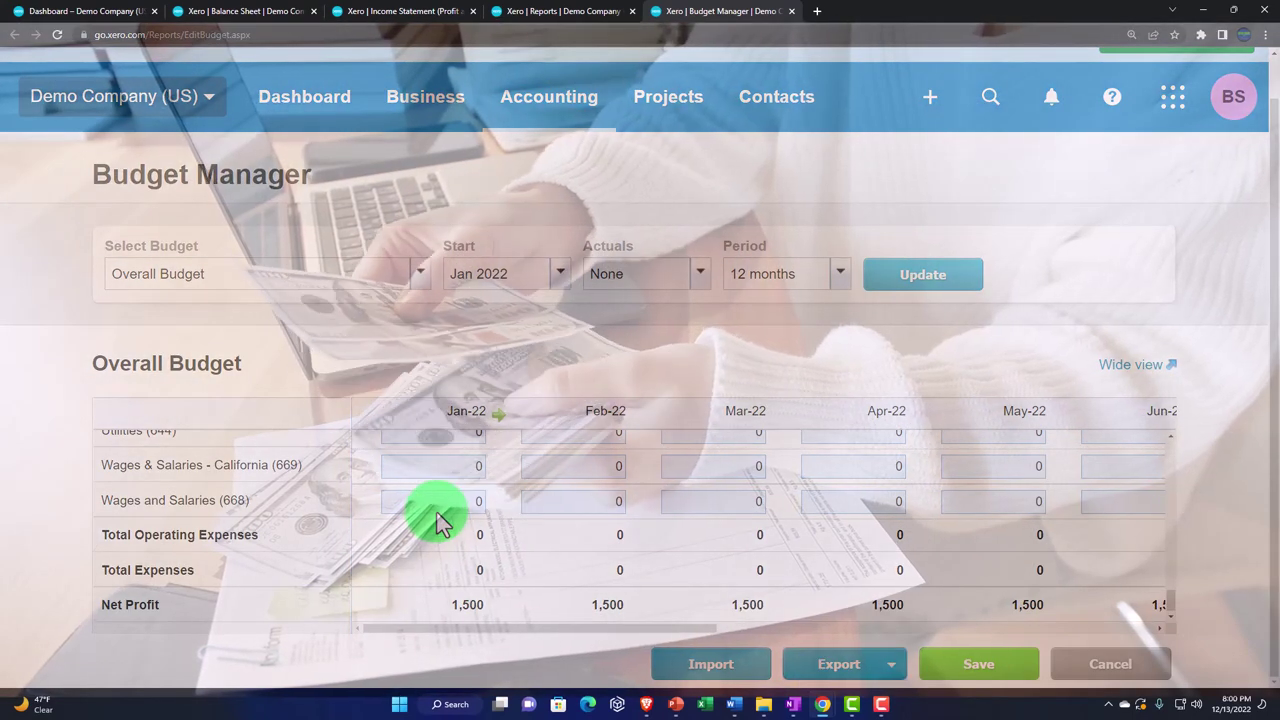
pyautogui.scroll(15, 436, 511)
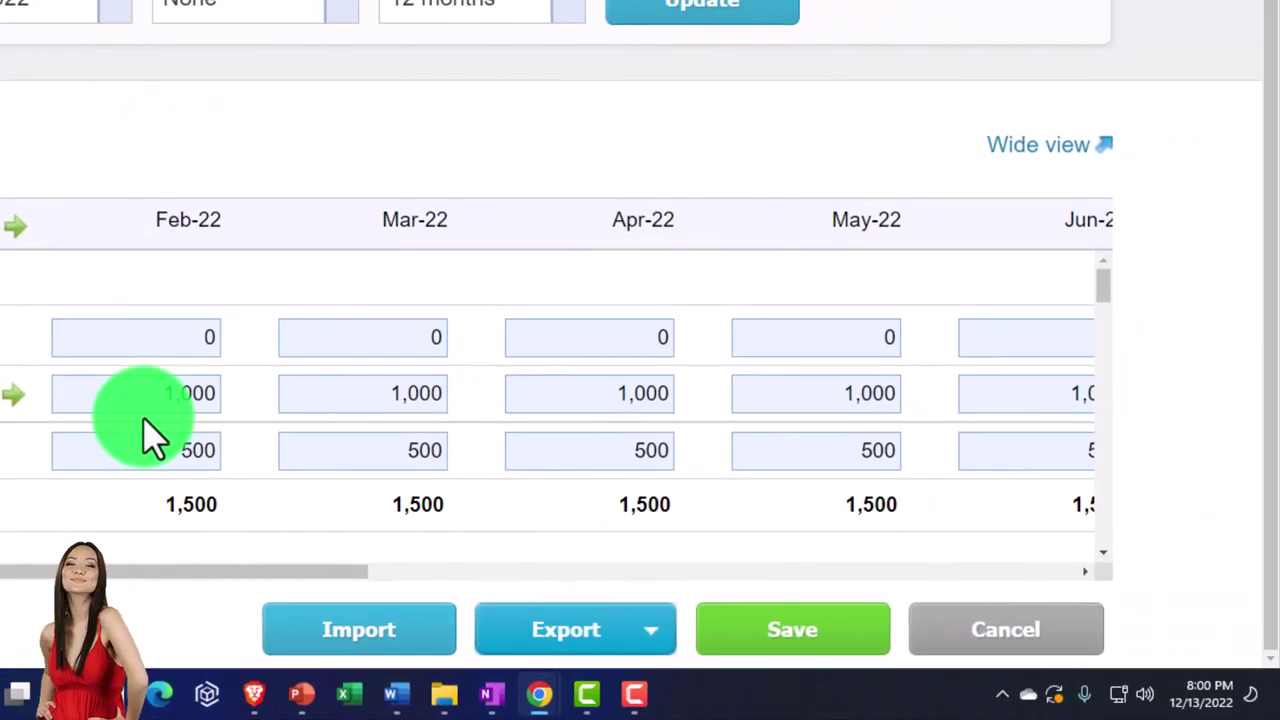
pyautogui.scroll(-1, 150, 435)
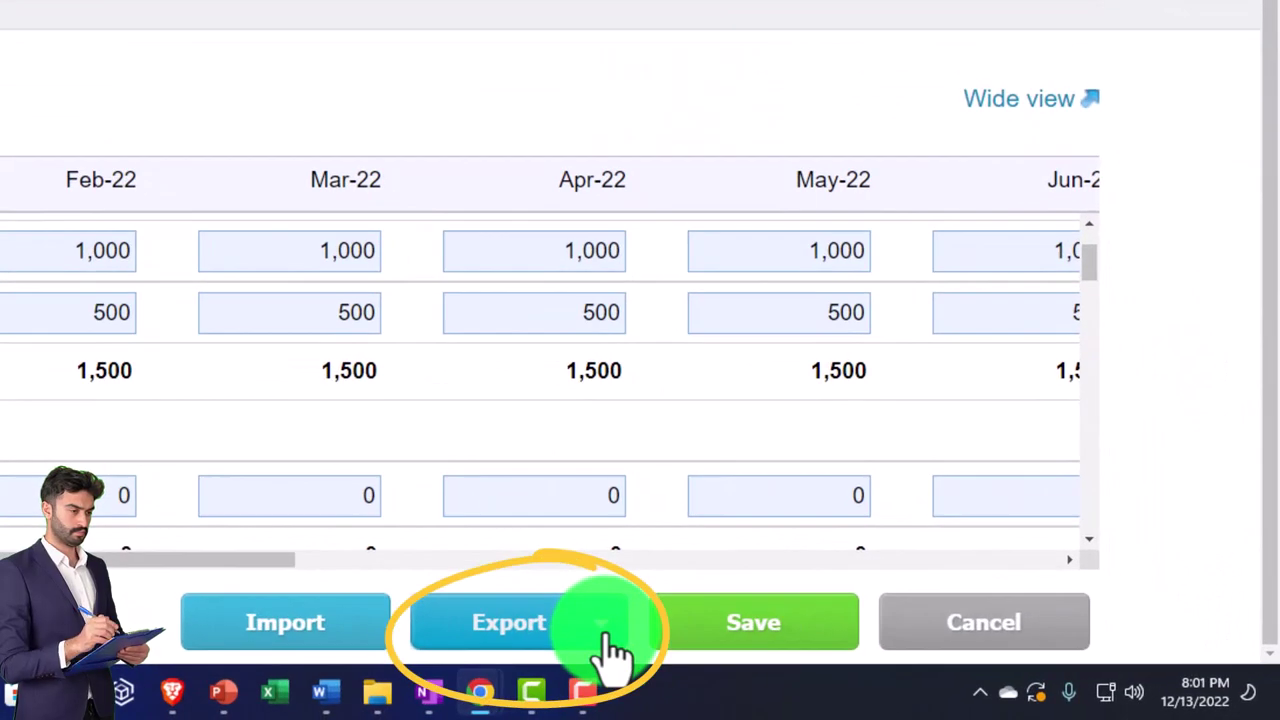
# View the budget's export format choices without exporting, and save the Overall Budget.
pyautogui.click(868, 666)
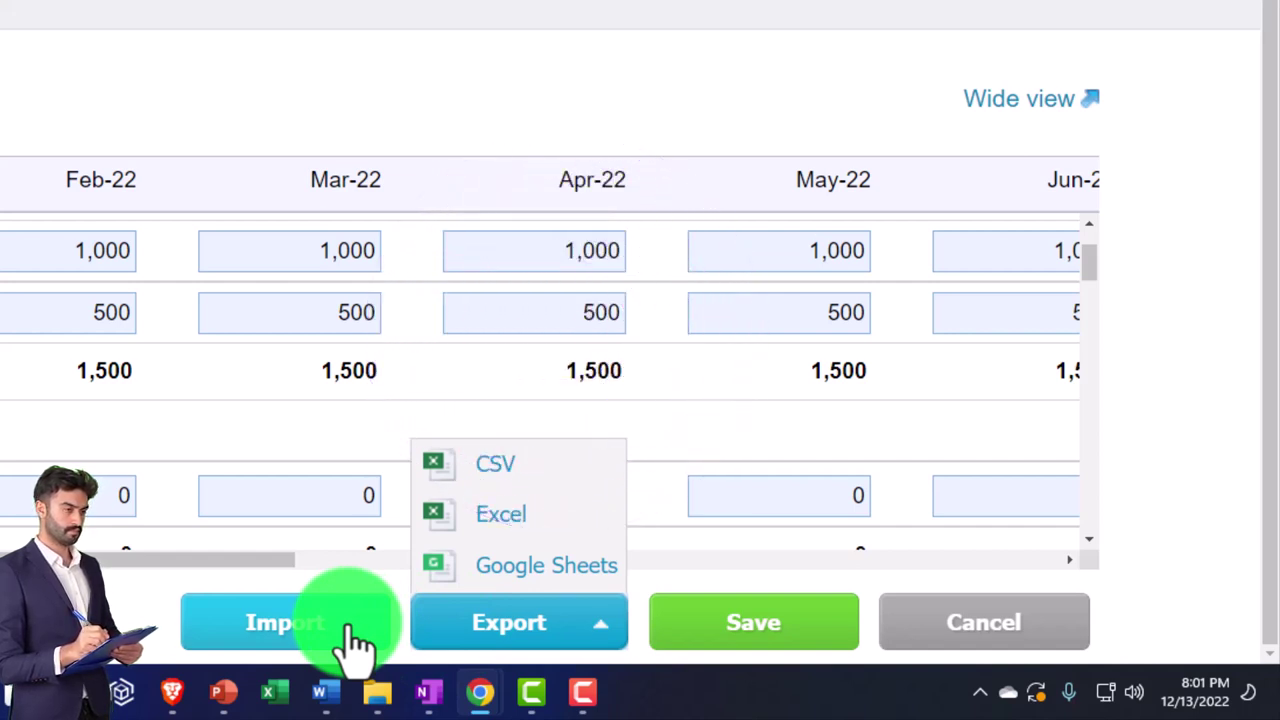
pyautogui.click(118, 585)
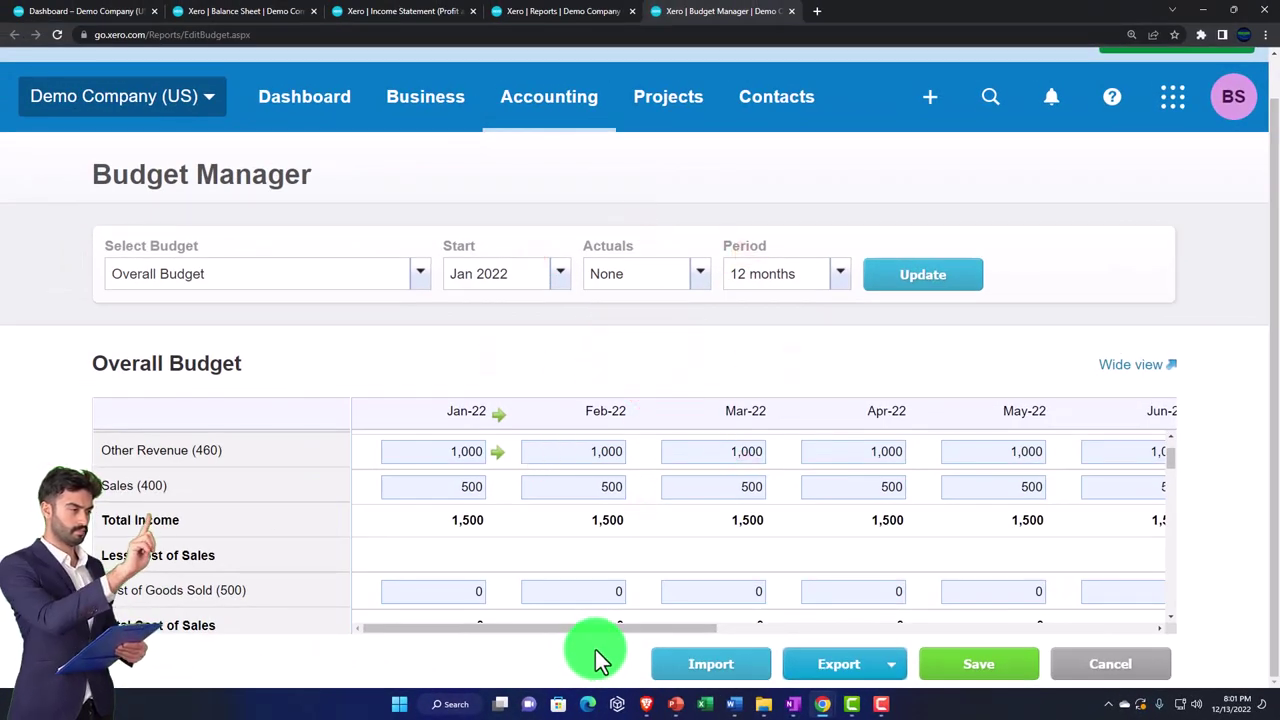
pyautogui.click(993, 668)
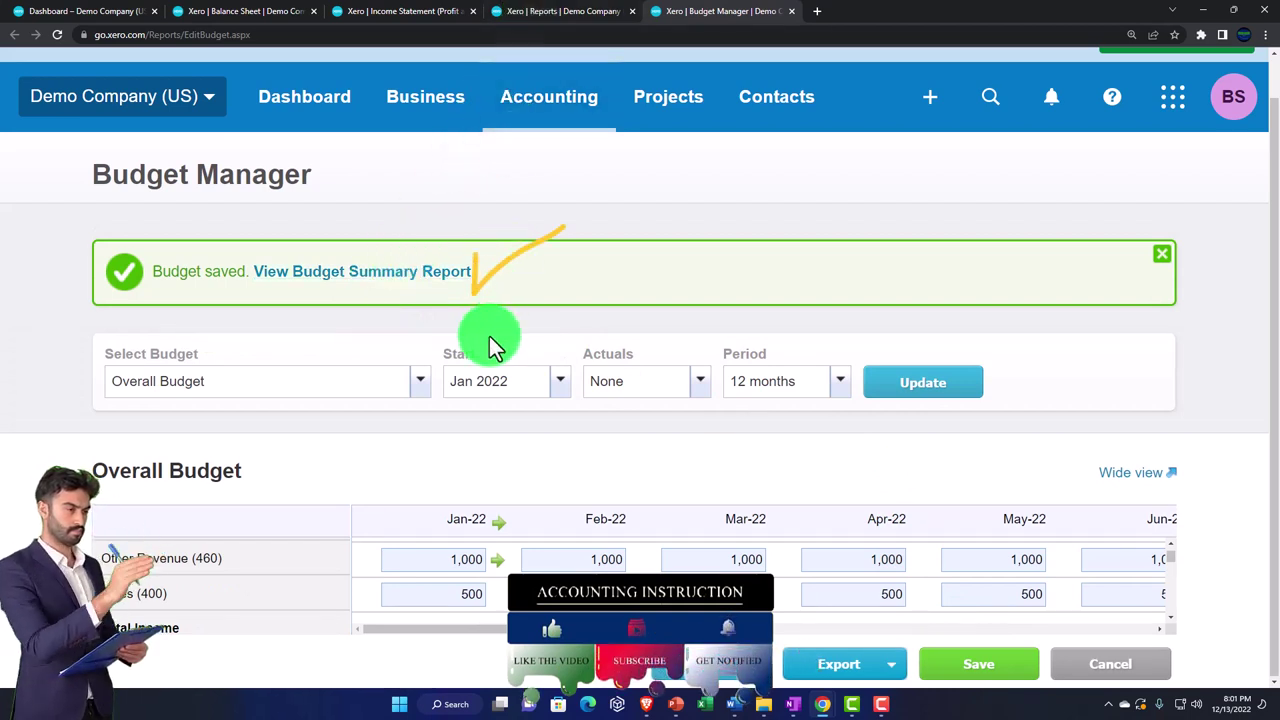
# Add and save a new budget named Test with the region left at Do Not Filter.
pyautogui.click(424, 393)
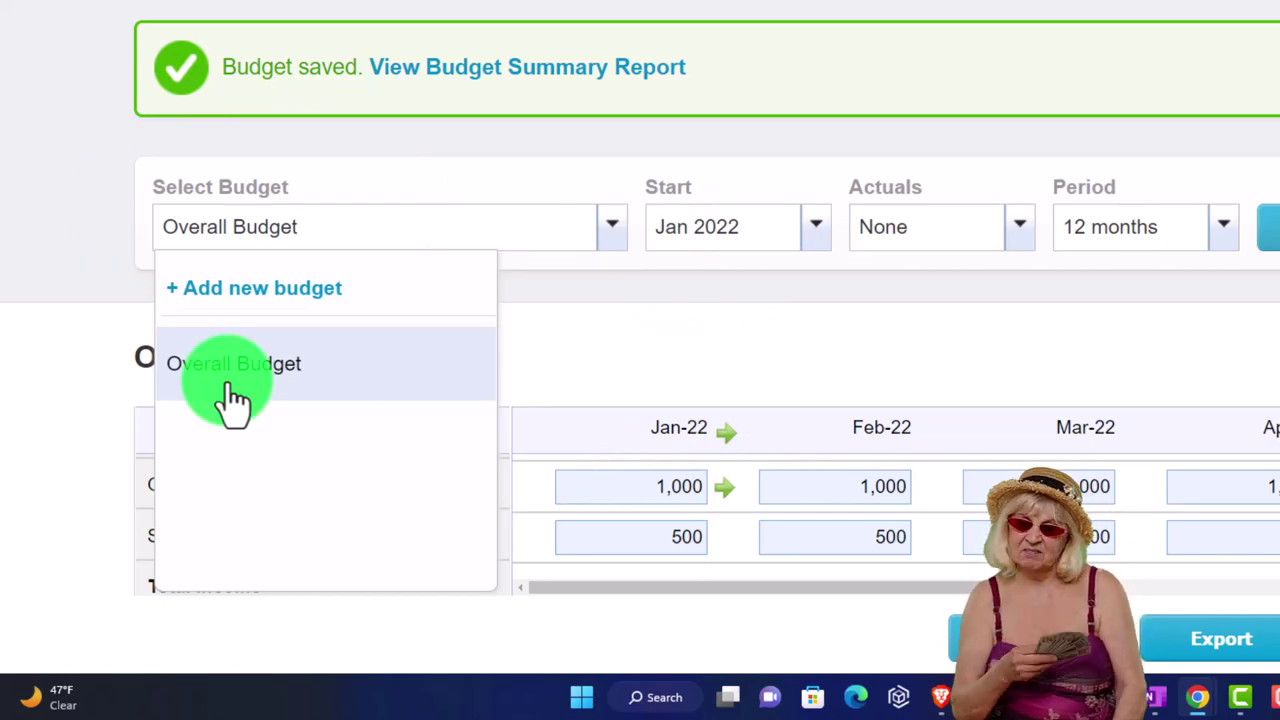
pyautogui.click(238, 294)
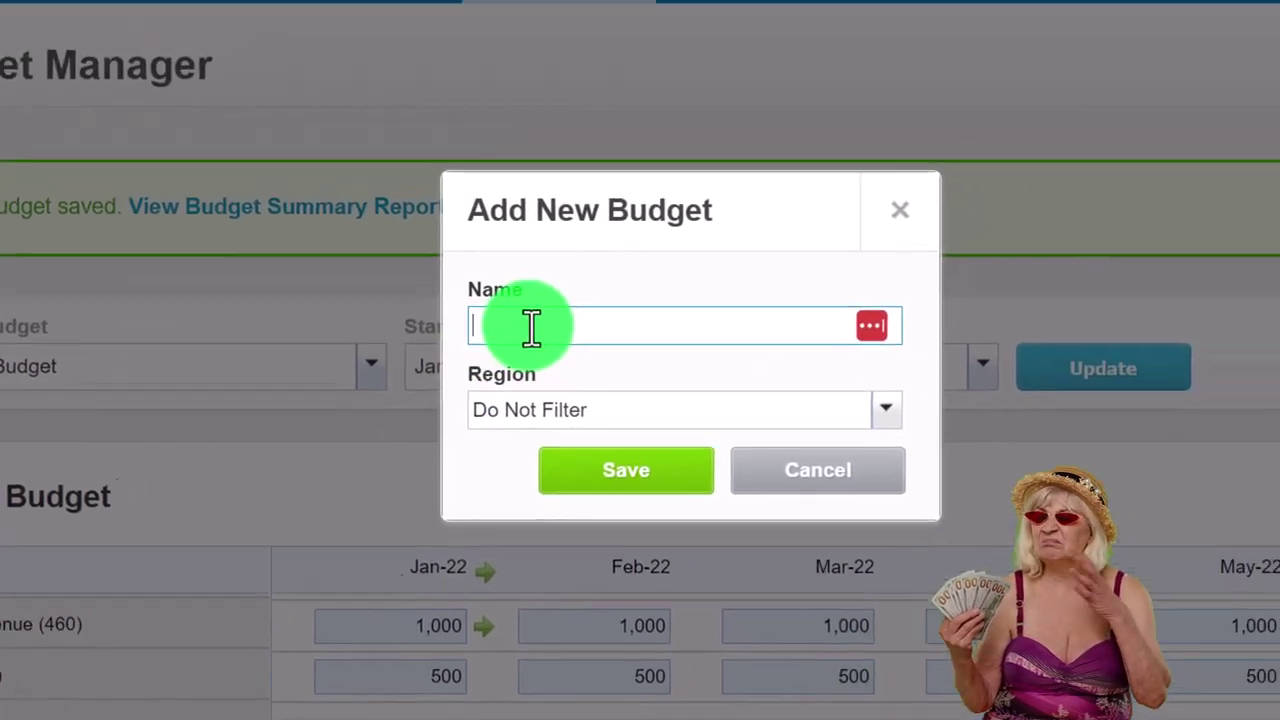
pyautogui.click(771, 189)
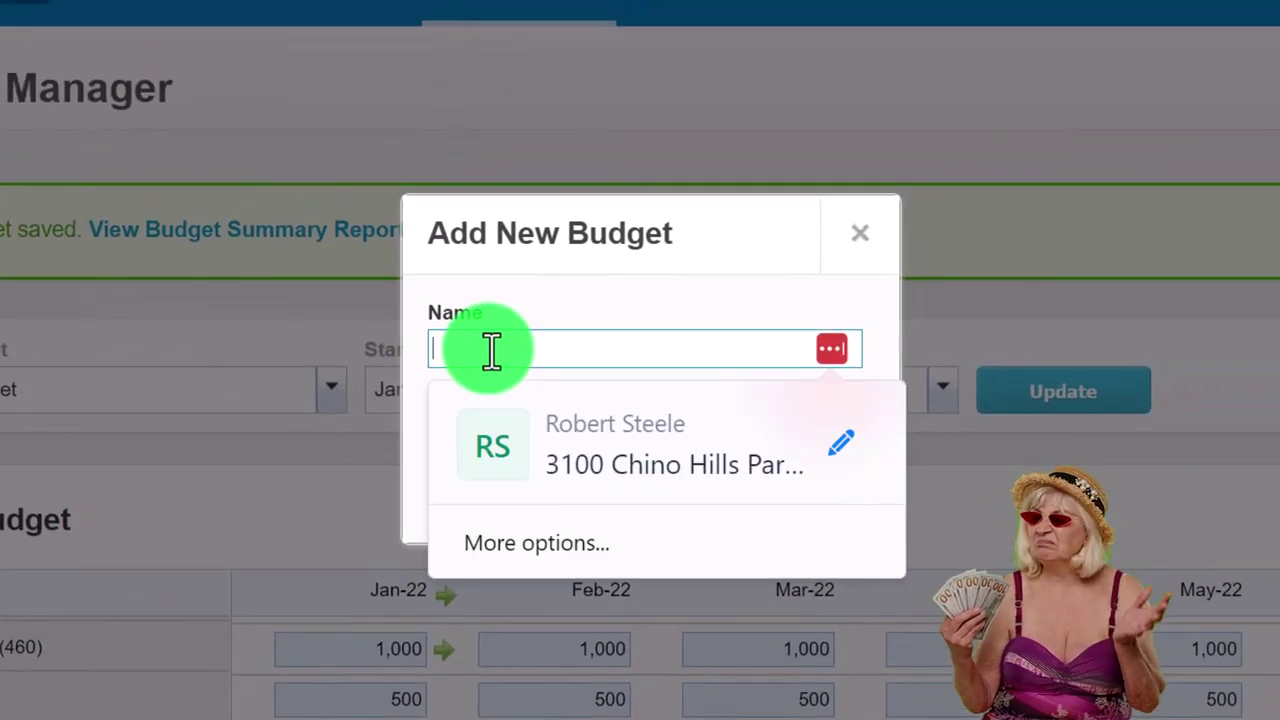
pyautogui.write('Test')
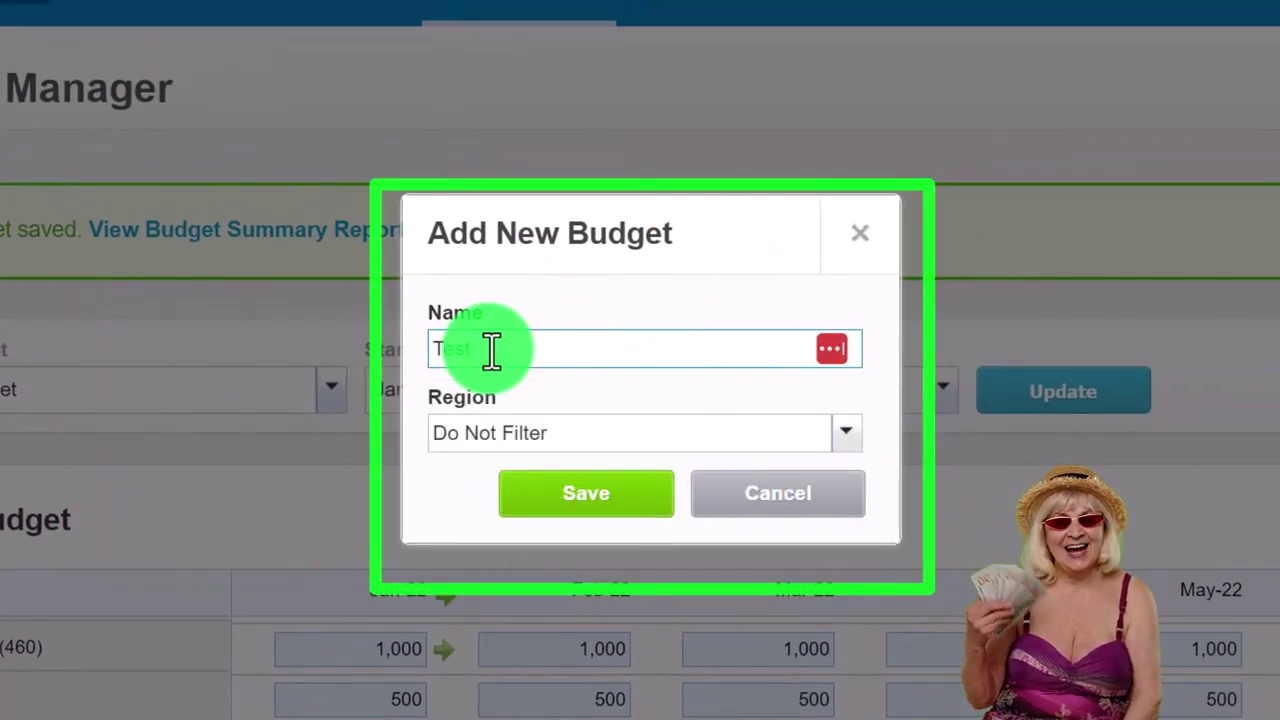
pyautogui.press('Tab')
pyautogui.click(545, 505)
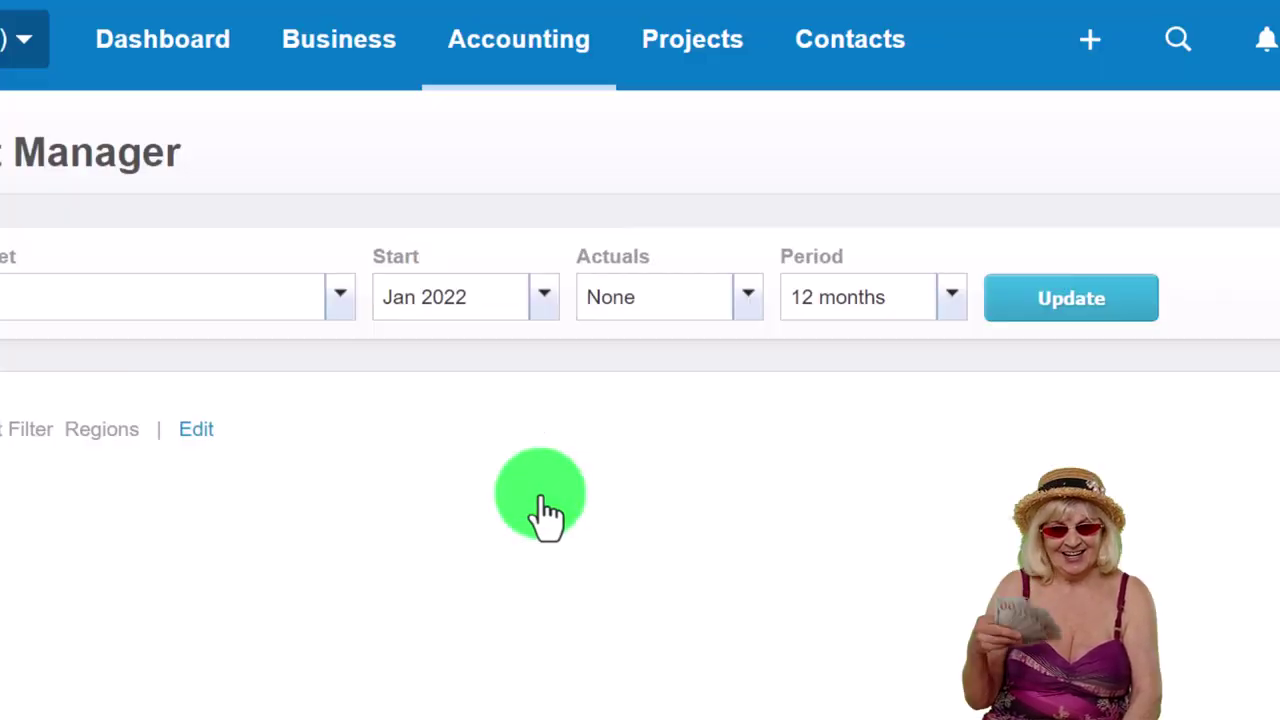
# Enter 500 for Interest Income in Jan-22 of the Test budget and apply it as a fixed amount to each month.
pyautogui.scroll(-1, 563, 456)
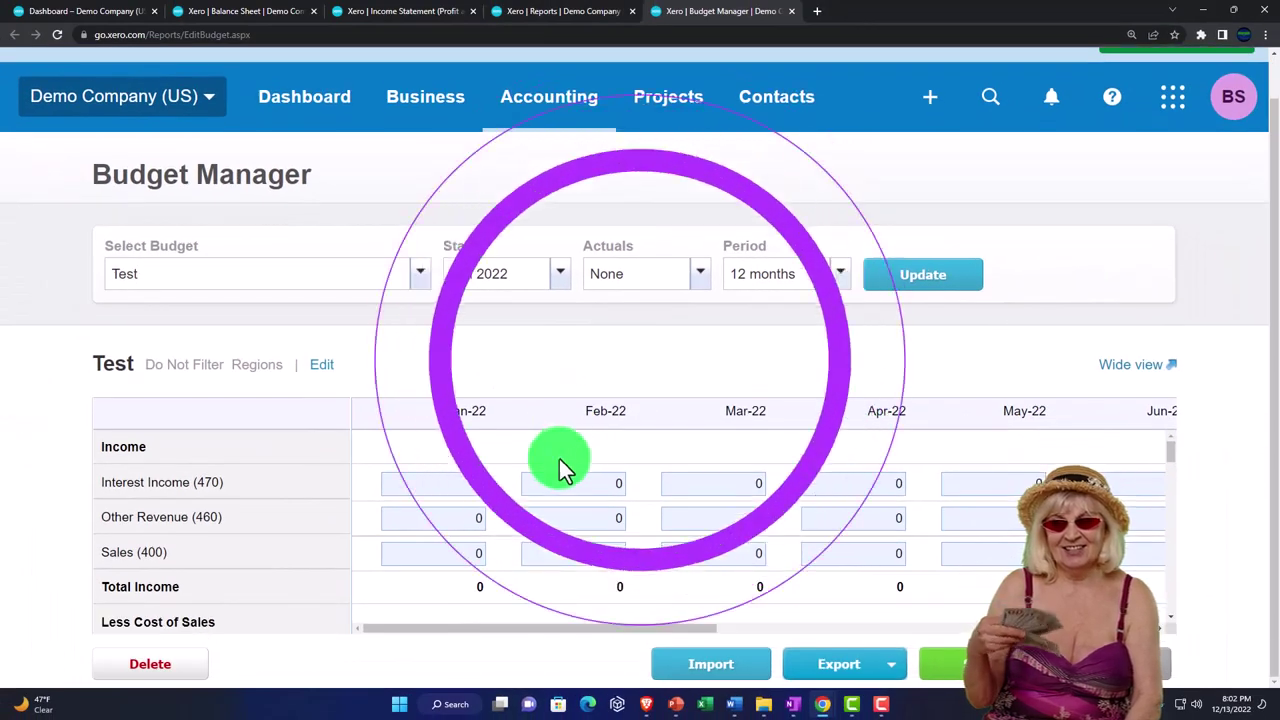
pyautogui.moveTo(449, 480); pyautogui.dragTo(521, 482)
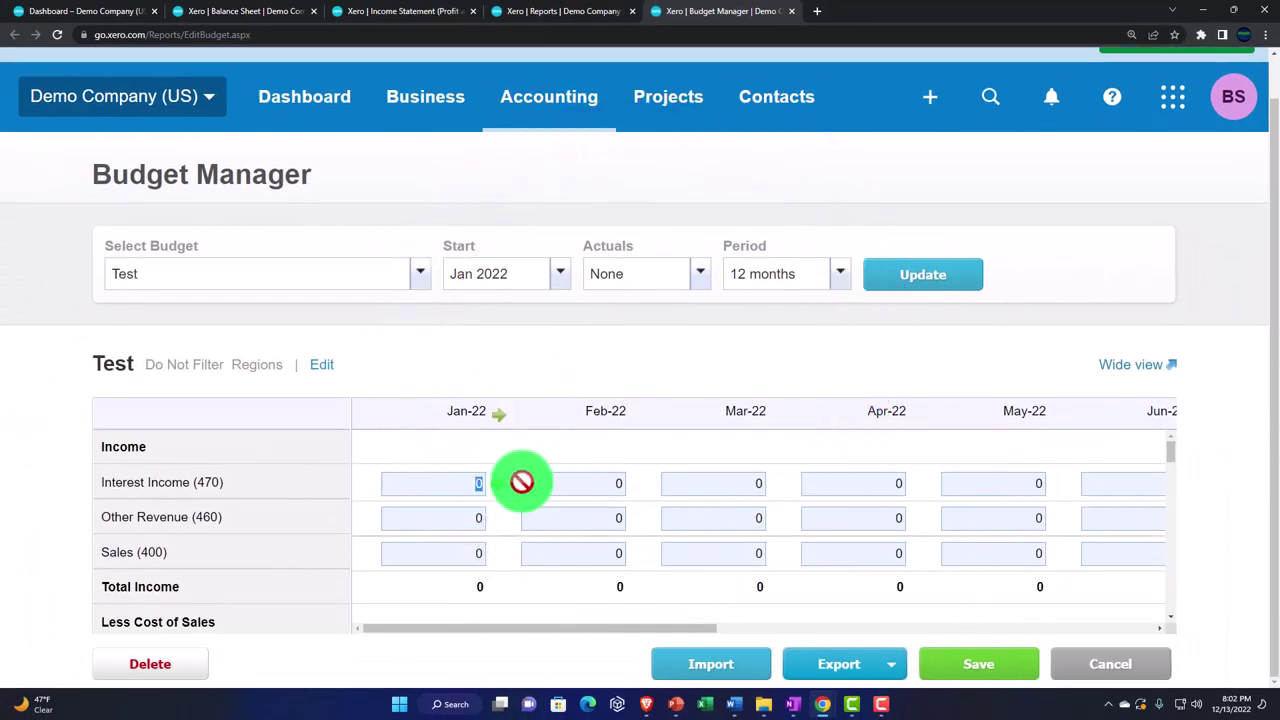
pyautogui.write('500')
pyautogui.click(493, 481)
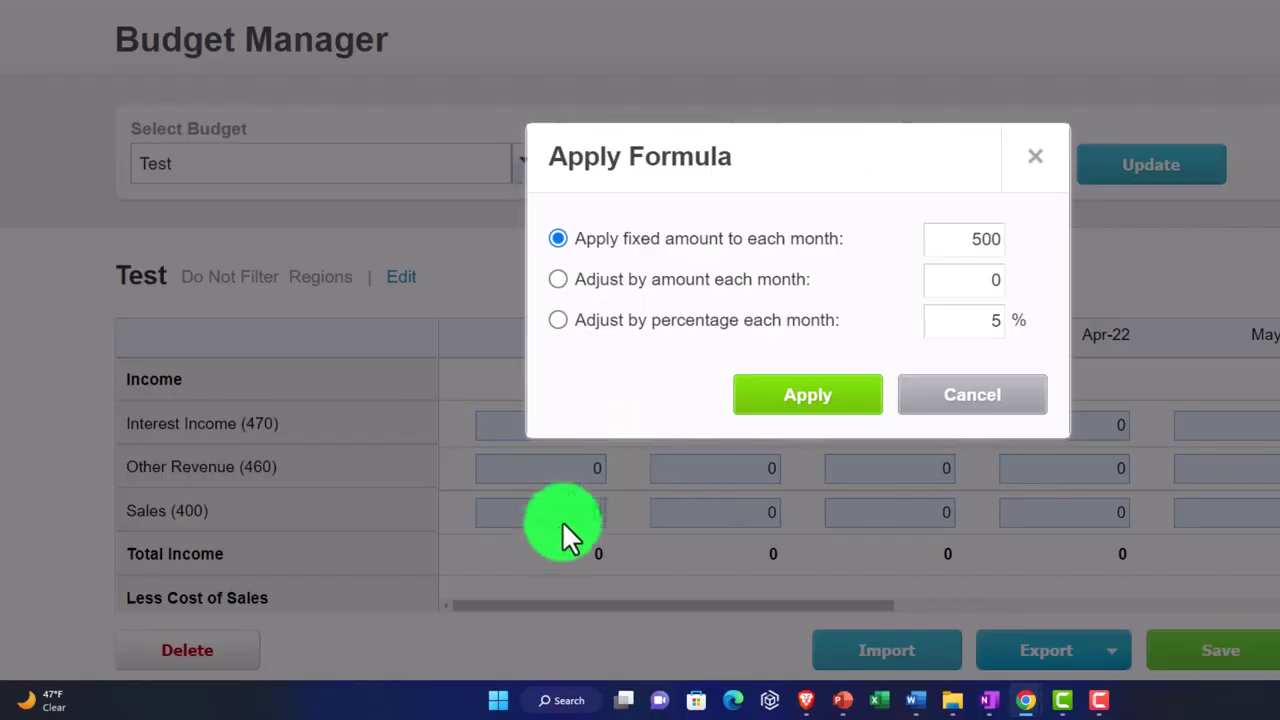
pyautogui.click(748, 402)
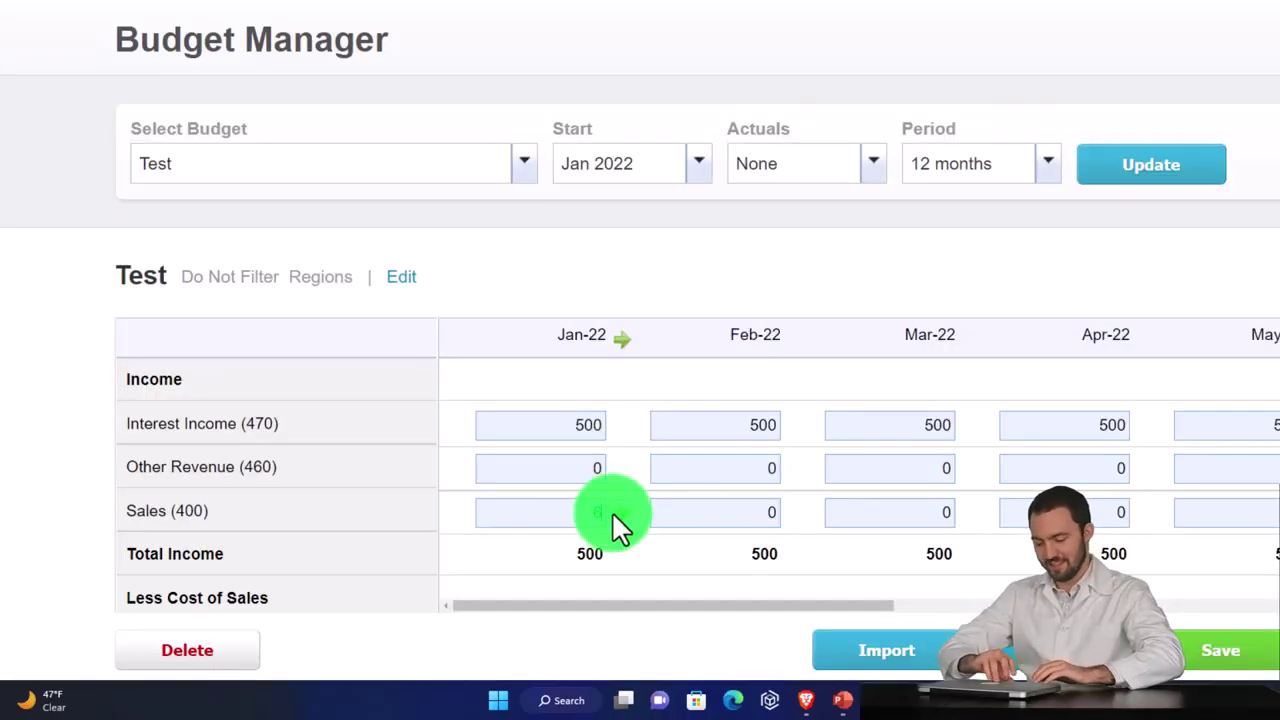
# Enter 600 for Sales in Jan-22 of the Test budget and apply it as a fixed amount to each month.
pyautogui.write('600')
pyautogui.click(618, 512)
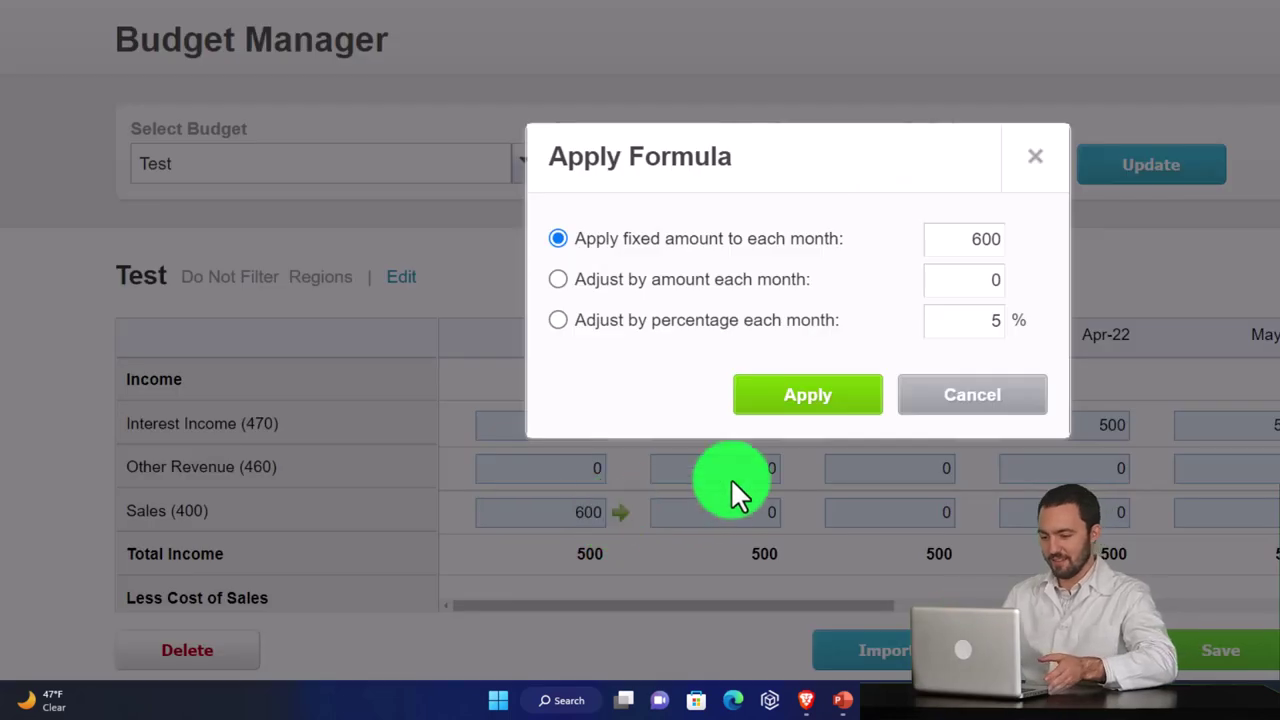
pyautogui.click(810, 398)
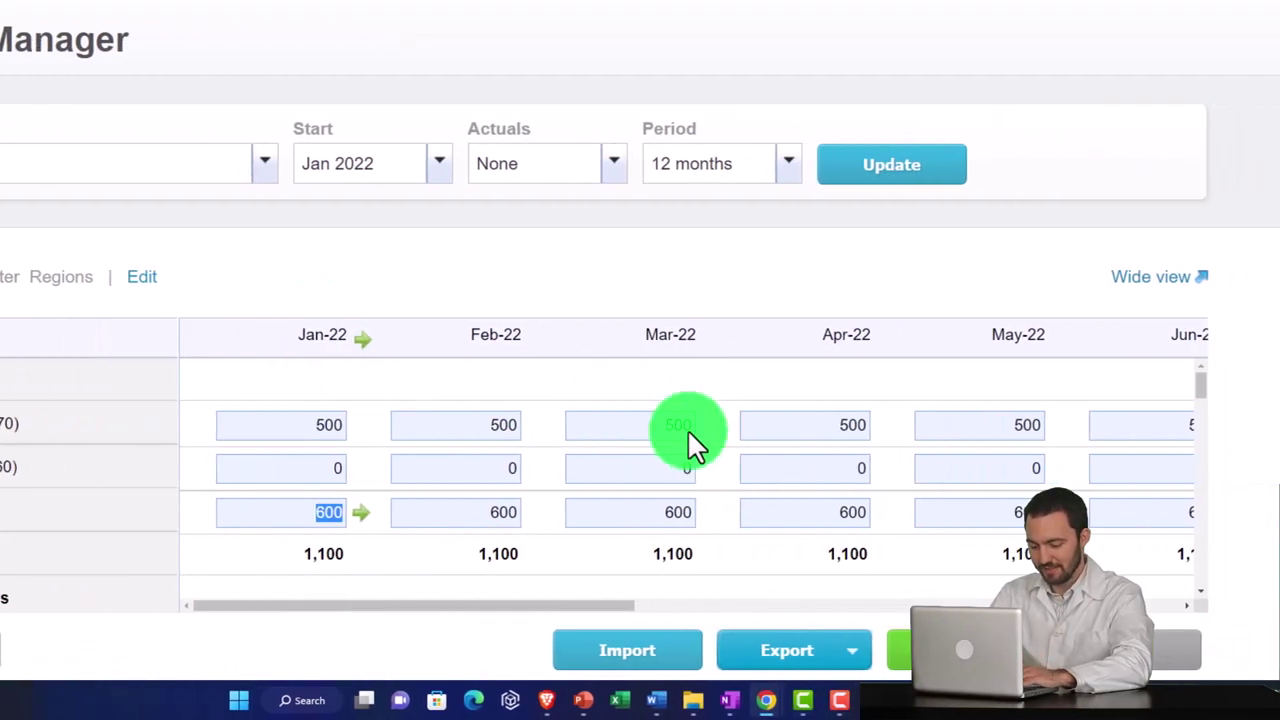
# Save the Test budget and open its Budget Summary report to review the monthly figures.
pyautogui.click(885, 657)
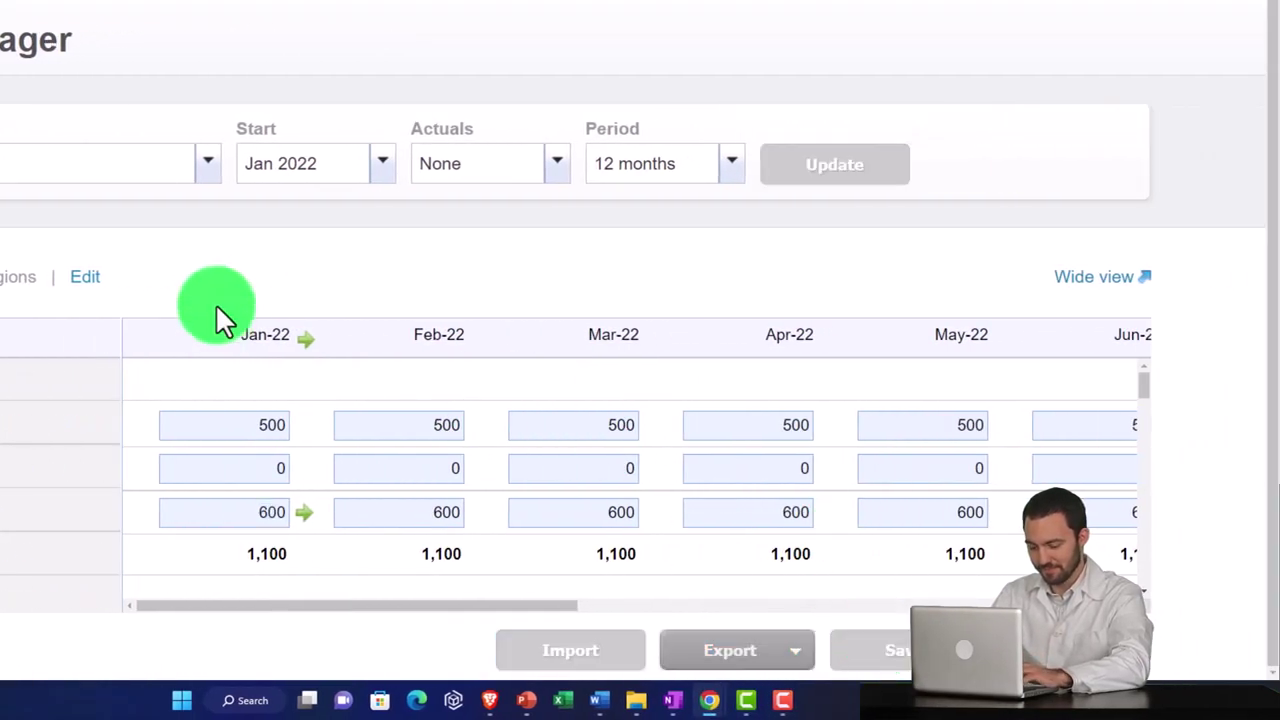
pyautogui.click(214, 170)
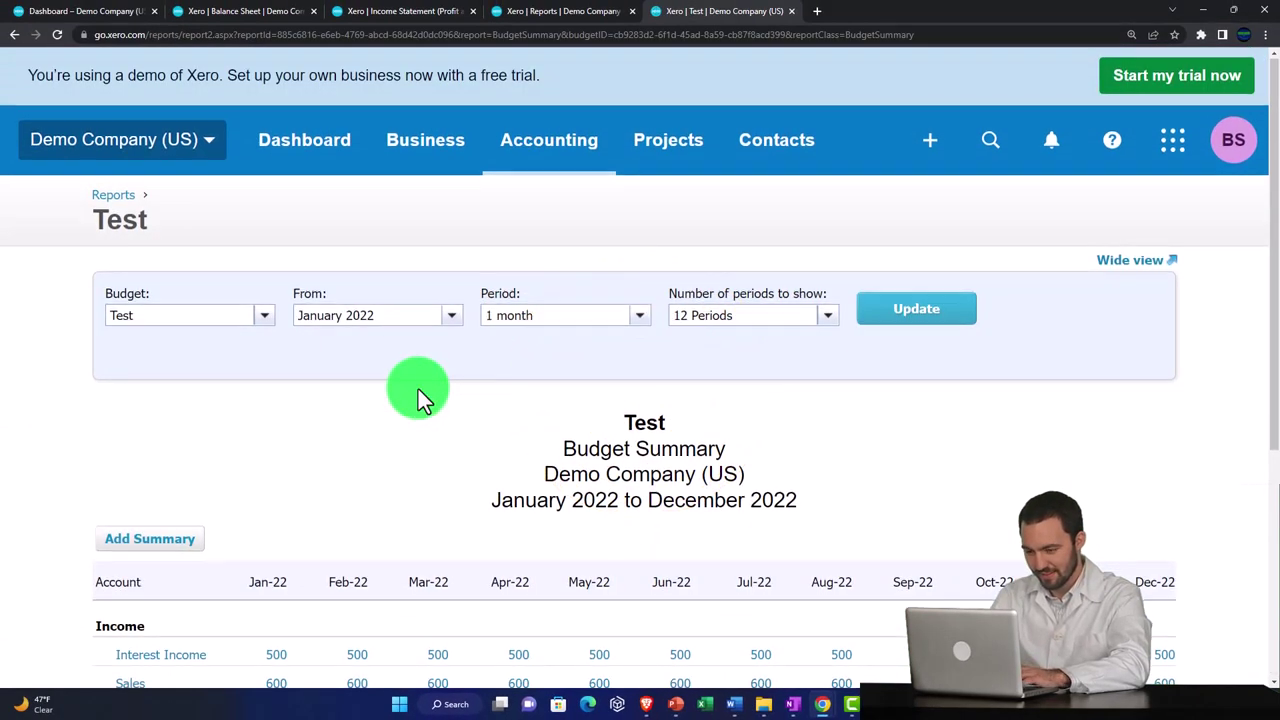
pyautogui.scroll(-3, 422, 400)
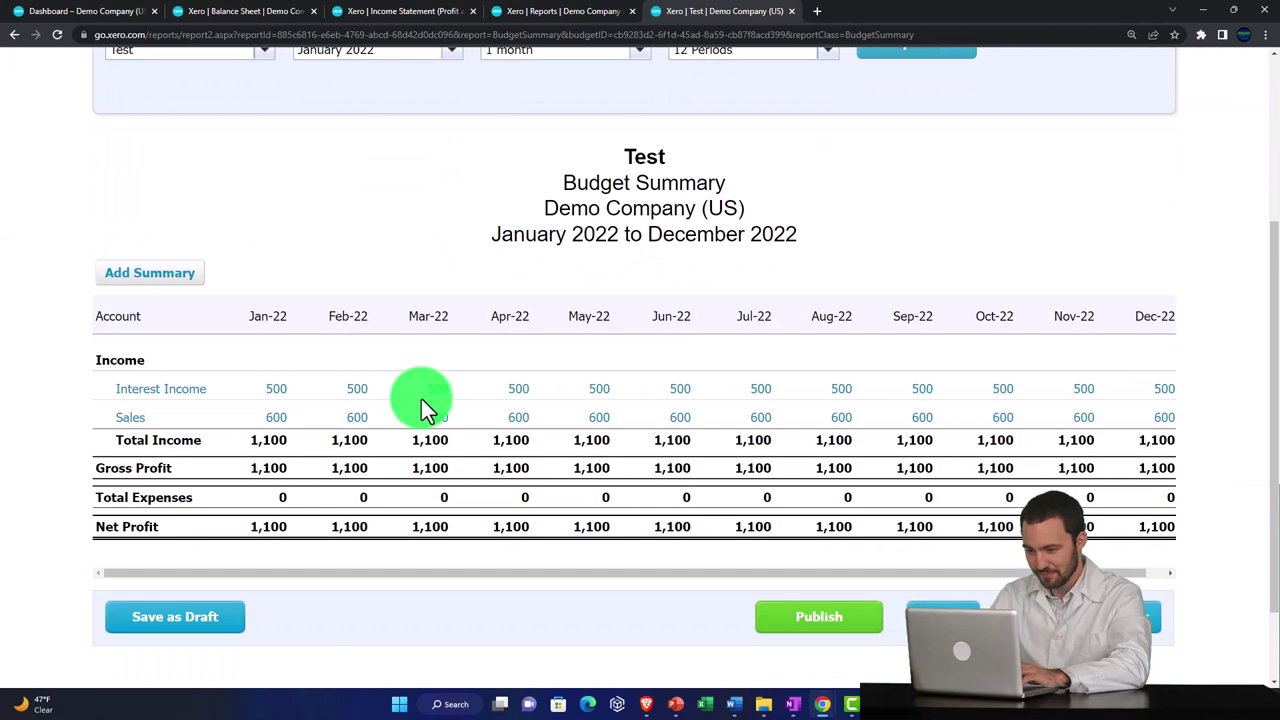
# Return from the Budget Summary report to Budget Manager with the Overall Budget table in view.
pyautogui.scroll(3, 421, 398)
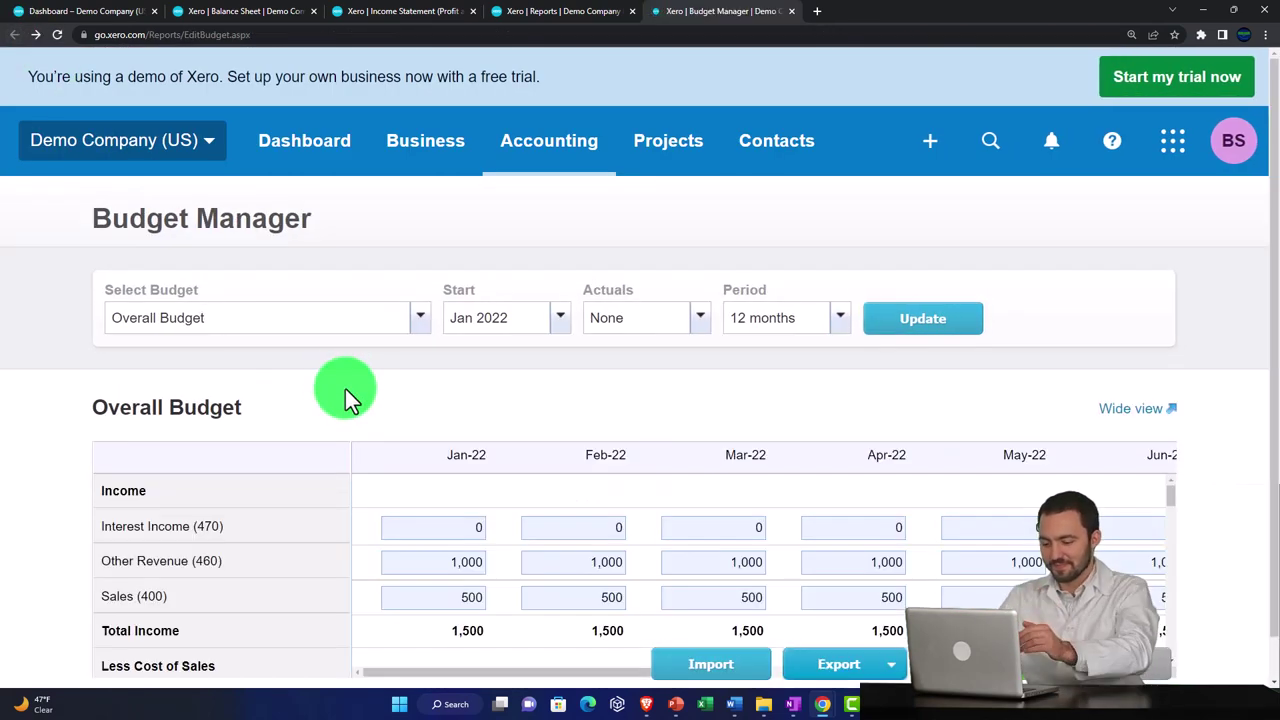
pyautogui.scroll(-1, 345, 395)
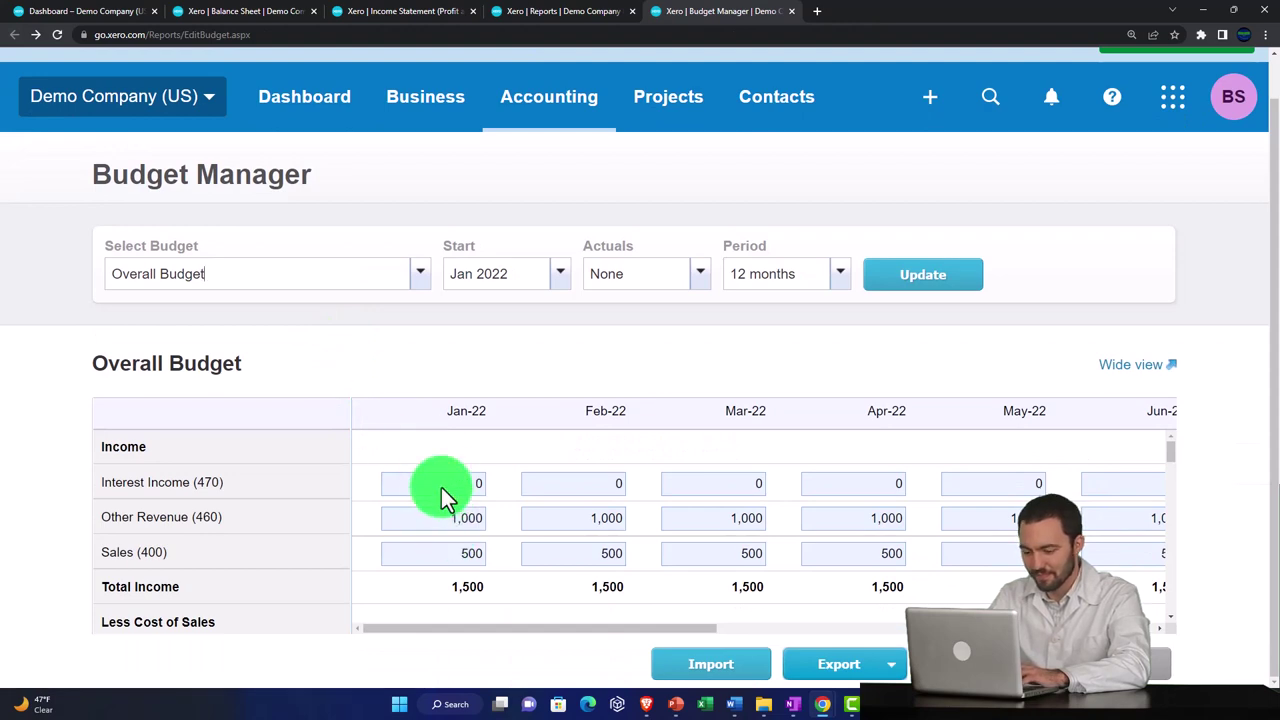
# Check the budget choices in Budget Manager and open the Budget Summary report from the reports list in a new tab.
pyautogui.scroll(-1, 441, 487)
pyautogui.click(423, 289)
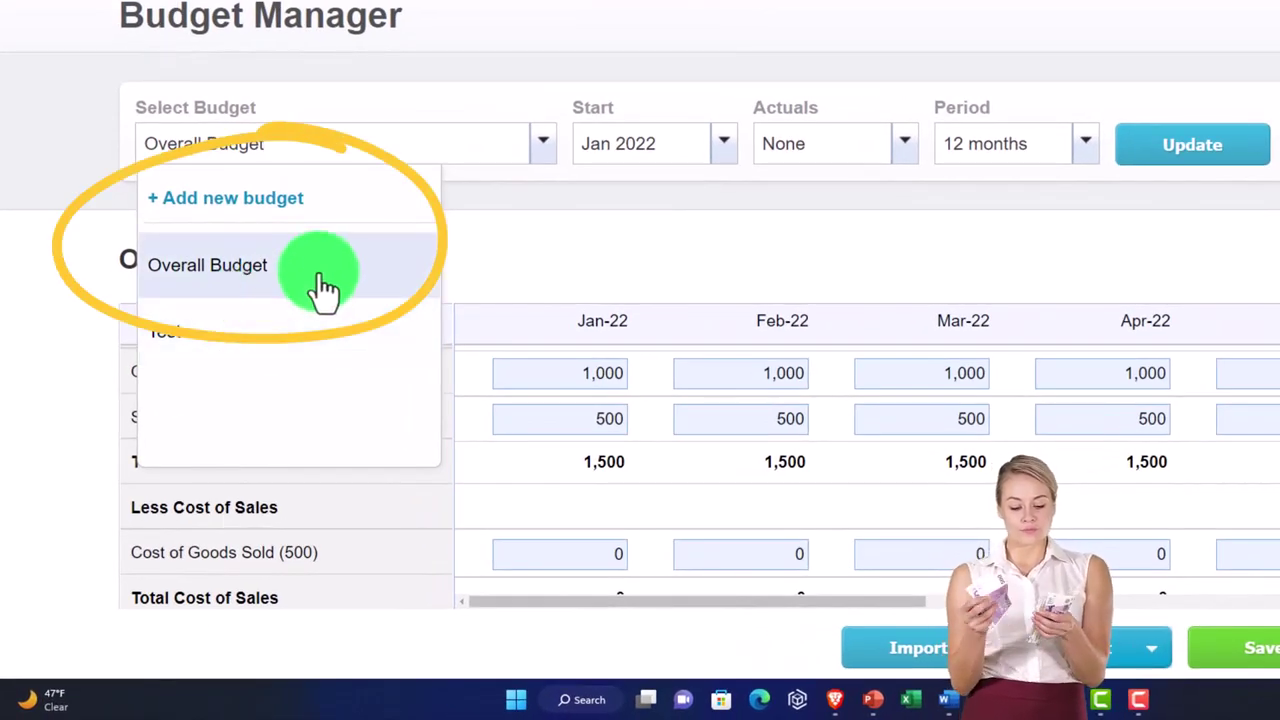
pyautogui.click(646, 255)
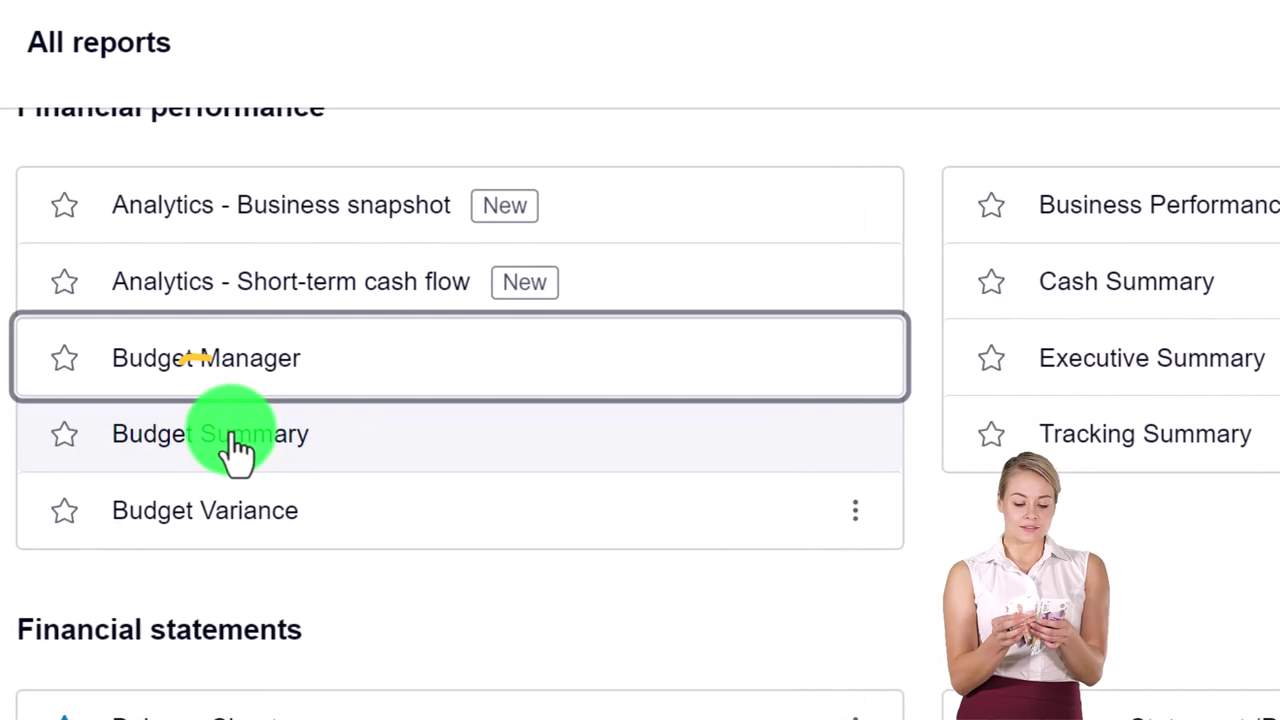
pyautogui.rightClick(232, 440)
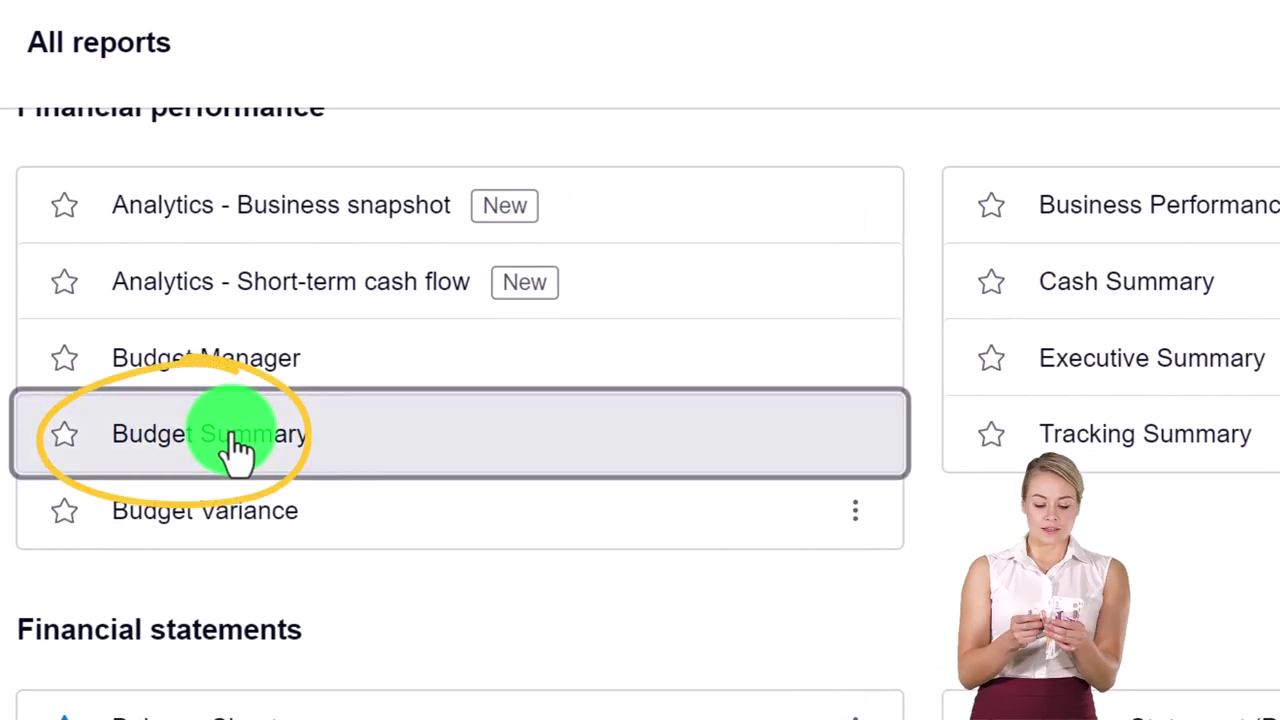
pyautogui.click(267, 449)
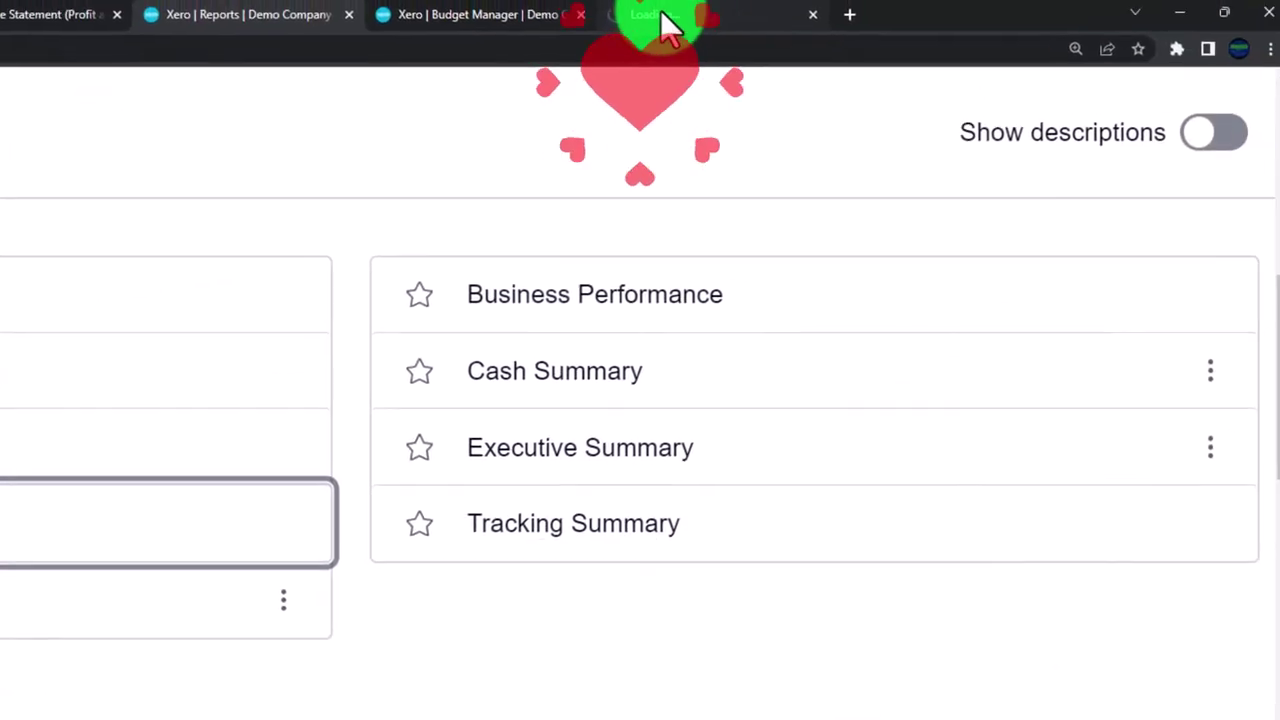
pyautogui.click(653, 14)
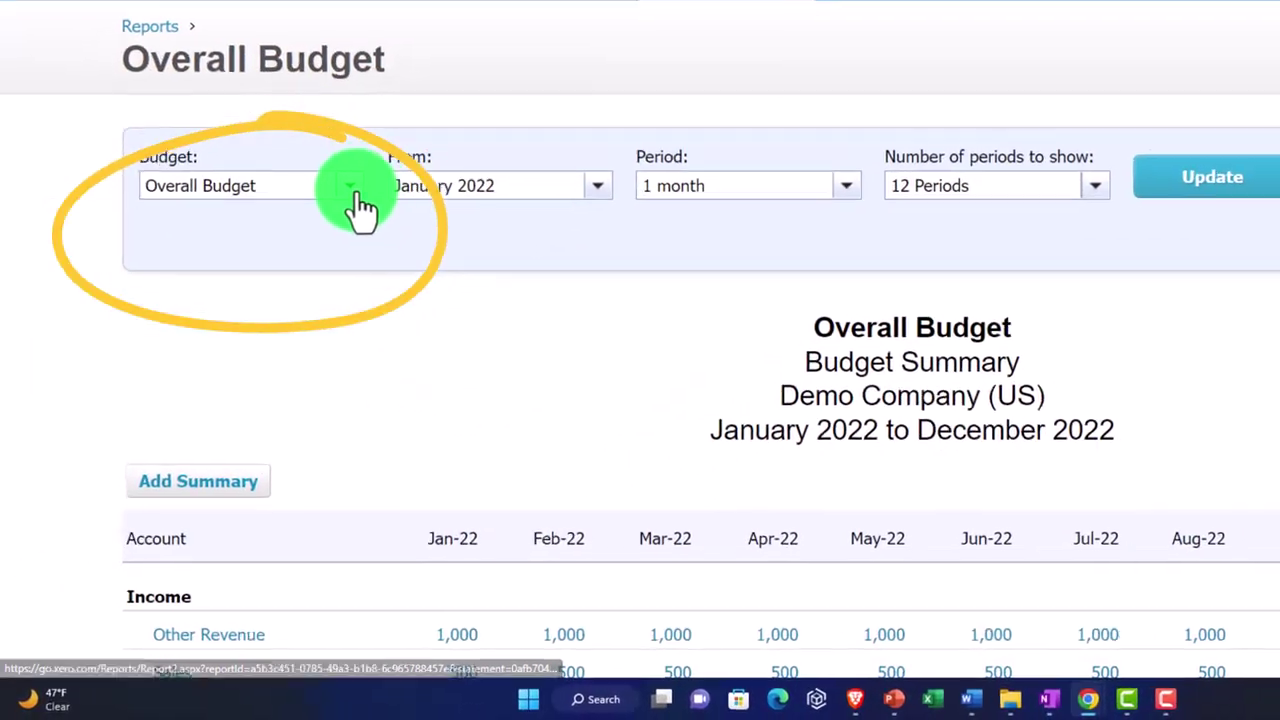
# Examine the budget and period options of the Budget Summary report and its monthly income and expense figures for the Overall Budget.
pyautogui.click(252, 323)
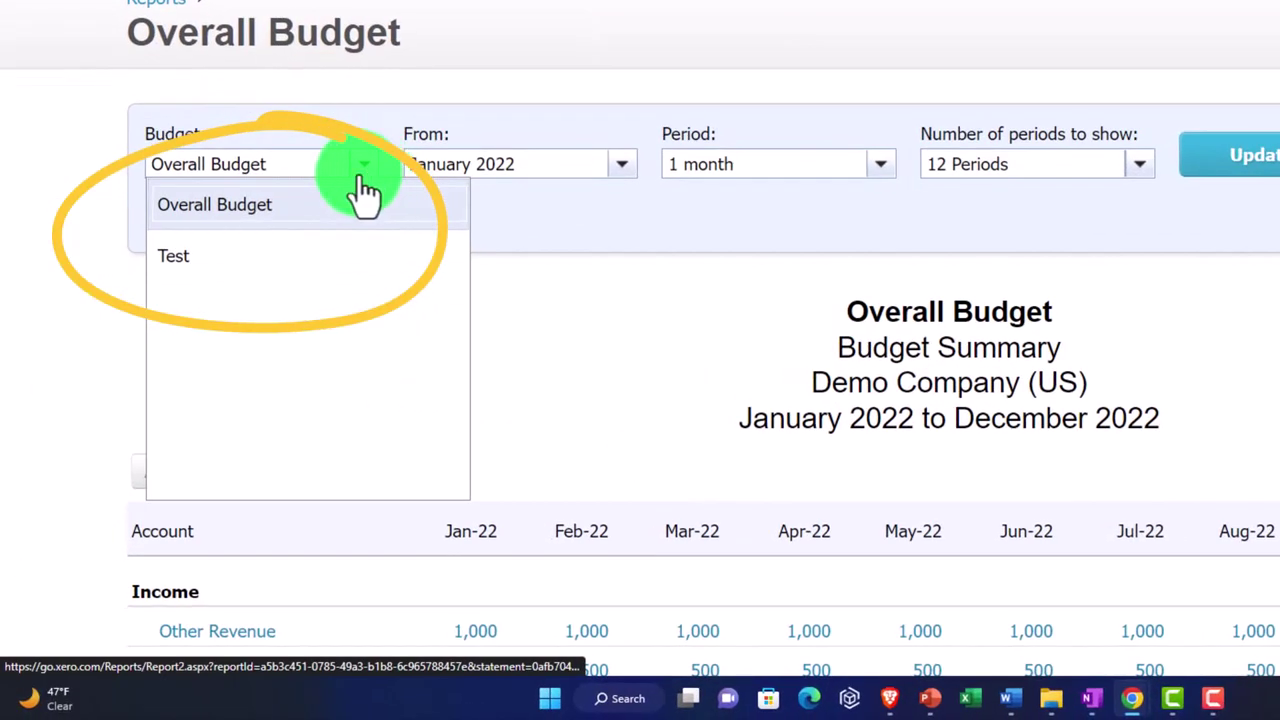
pyautogui.click(362, 192)
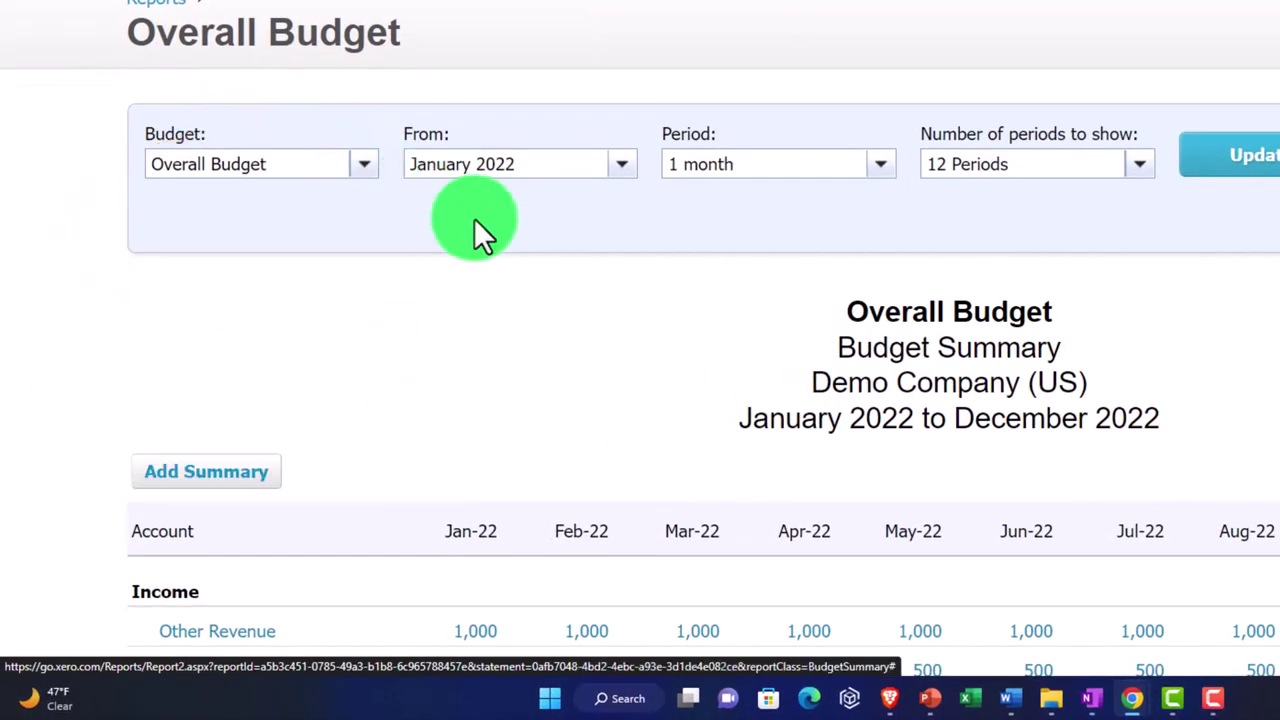
pyautogui.click(880, 172)
pyautogui.click(880, 186)
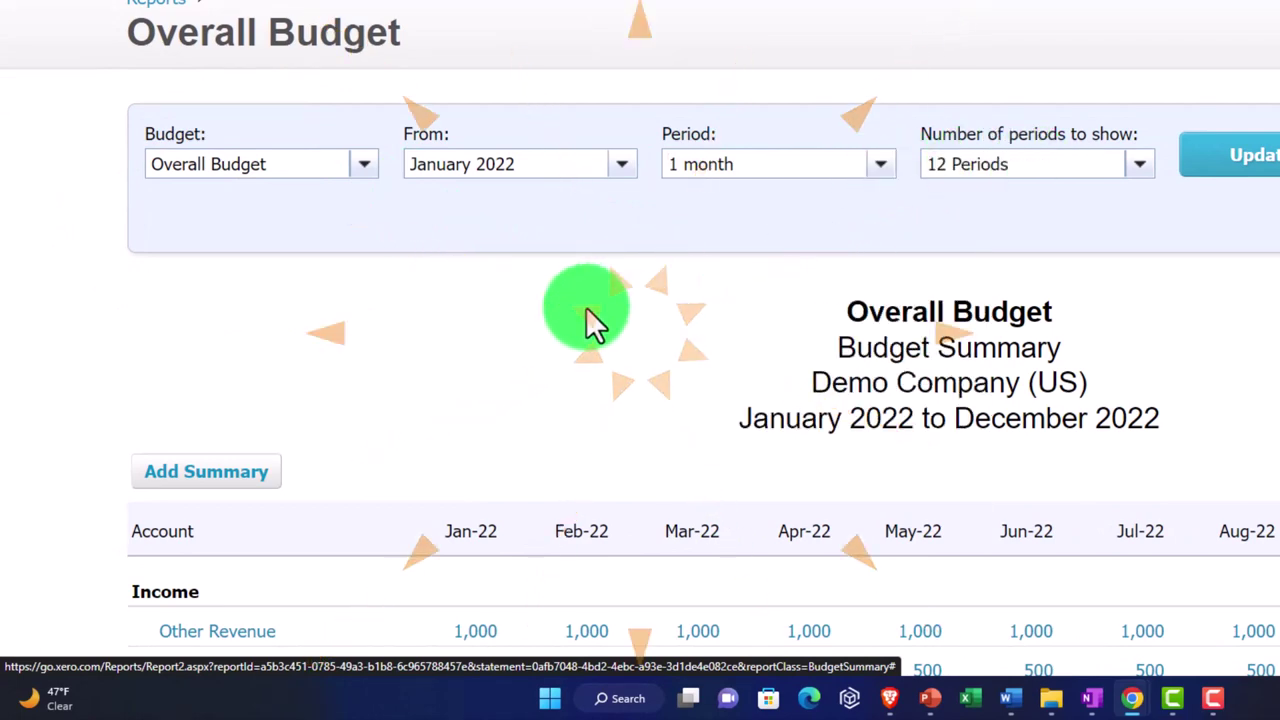
pyautogui.scroll(-2, 586, 318)
pyautogui.click(386, 423)
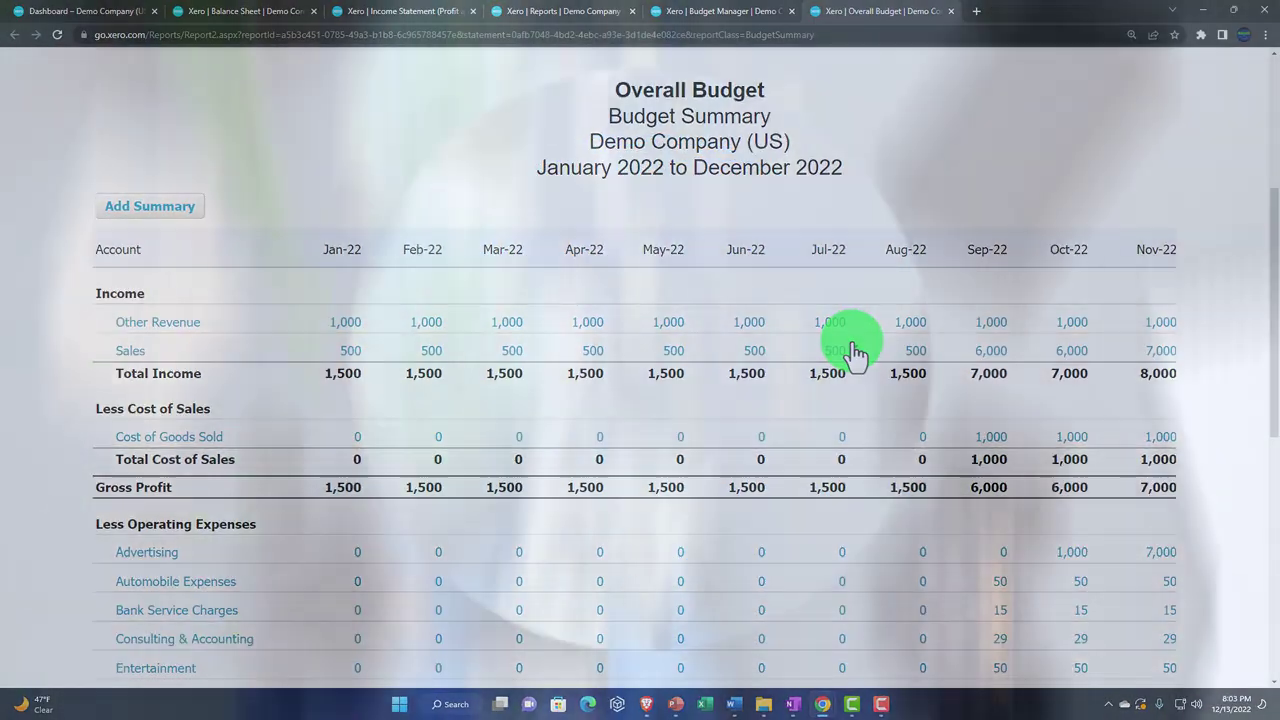
pyautogui.scroll(-2, 855, 352)
pyautogui.scroll(-5, 855, 352)
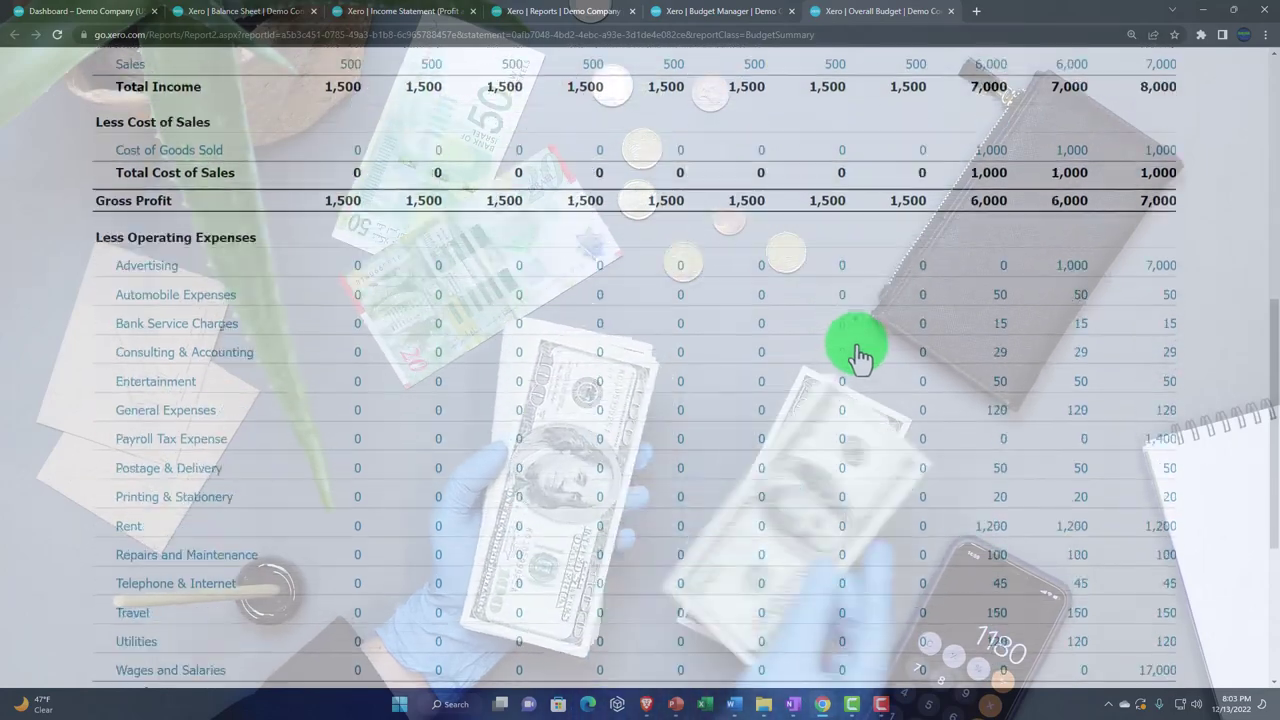
pyautogui.scroll(6, 857, 354)
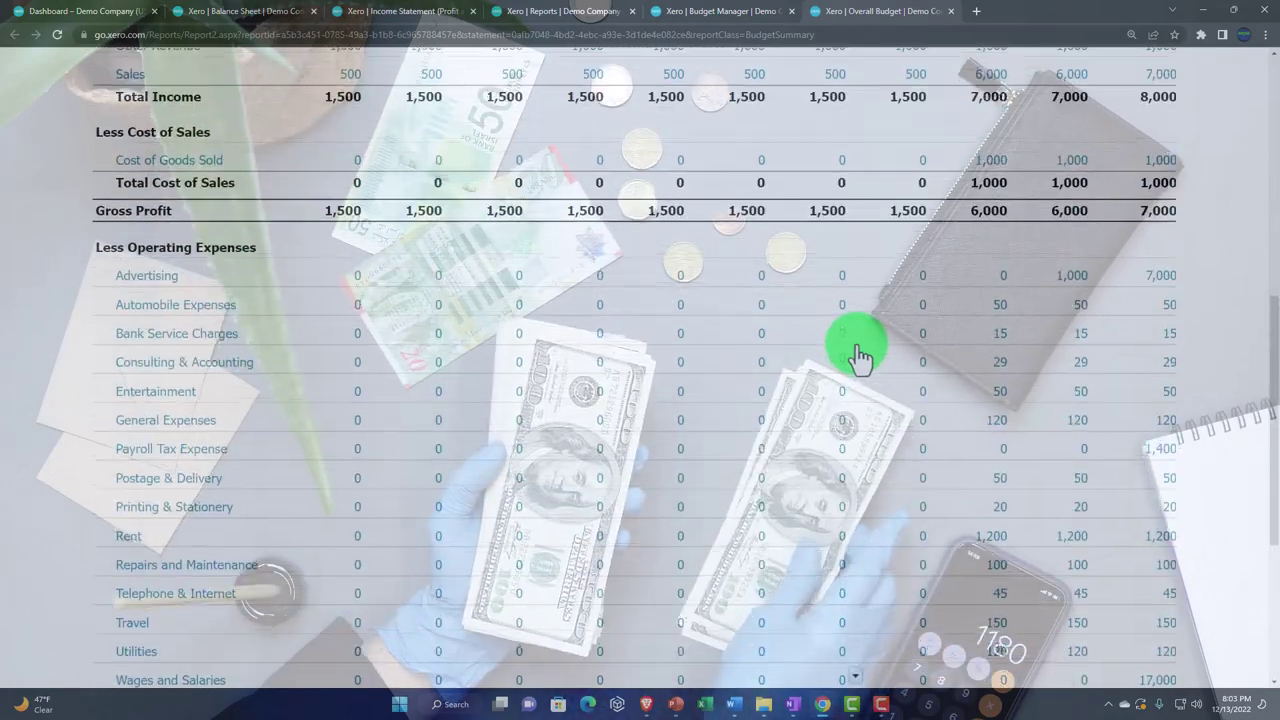
pyautogui.scroll(-5, 870, 365)
pyautogui.scroll(-2, 878, 410)
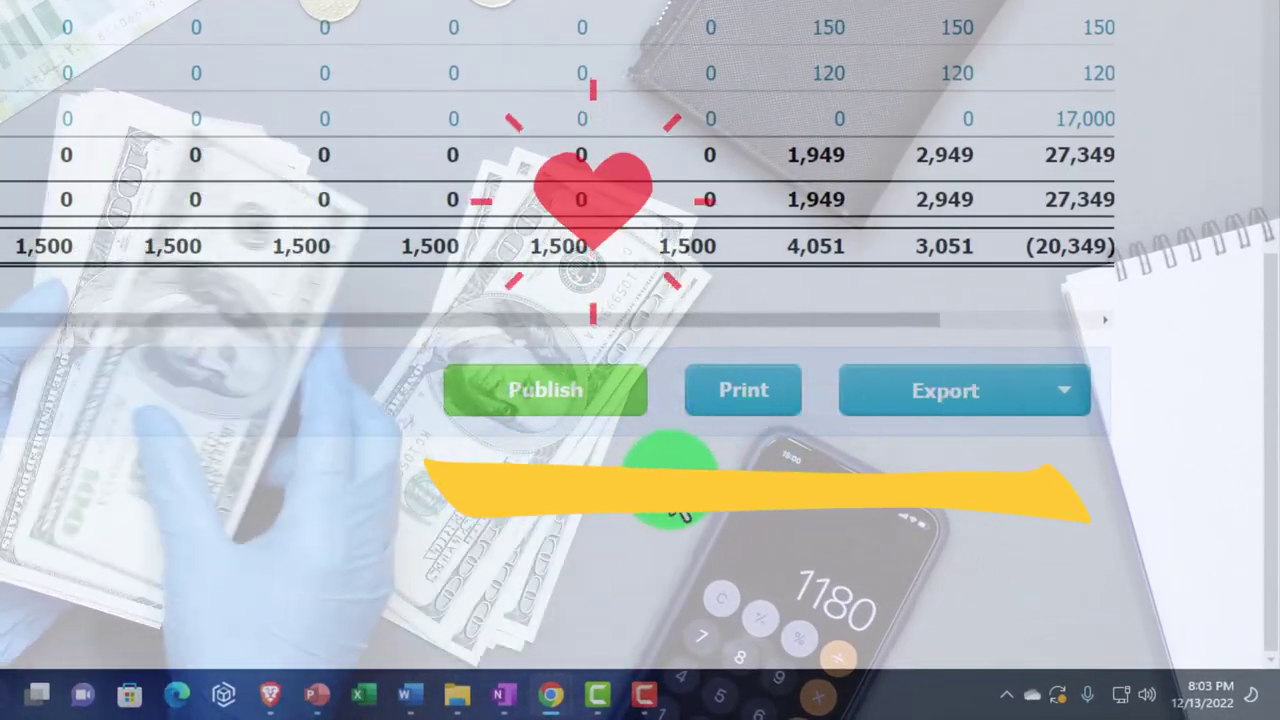
# Publish the Overall Budget report with its default title and details, and open the published version to review it.
pyautogui.click(546, 396)
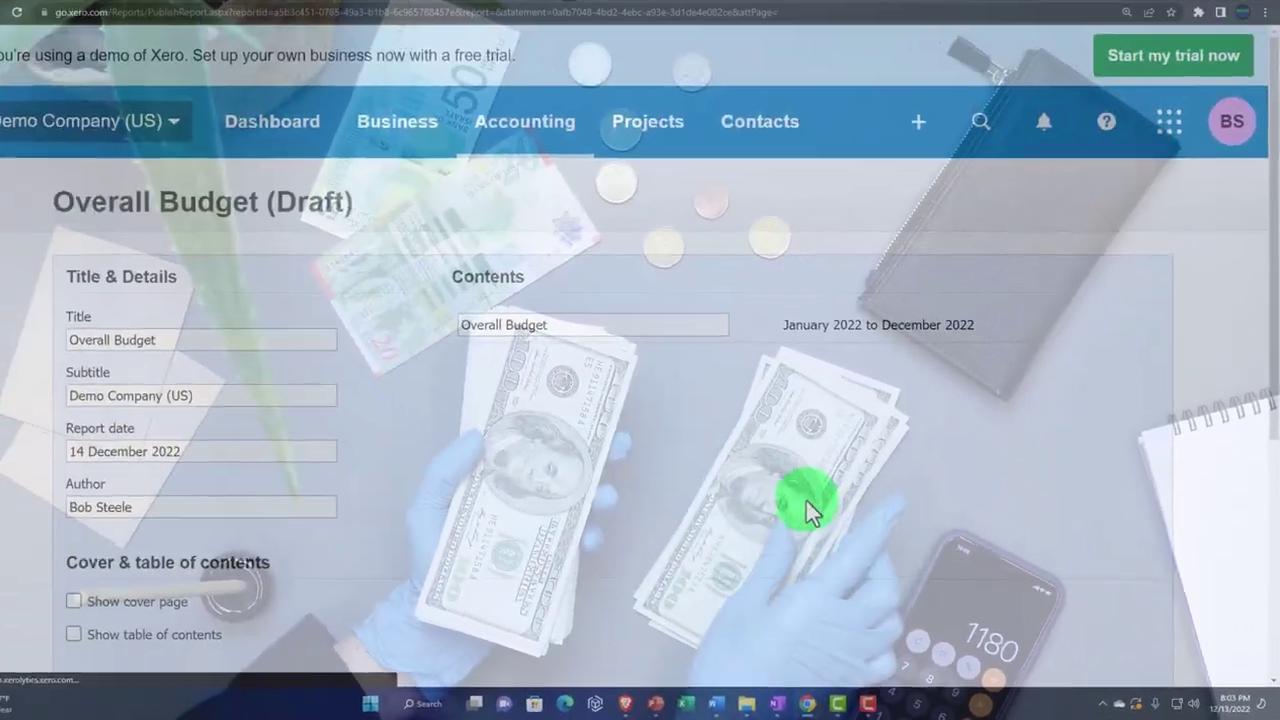
pyautogui.scroll(-4, 518, 470)
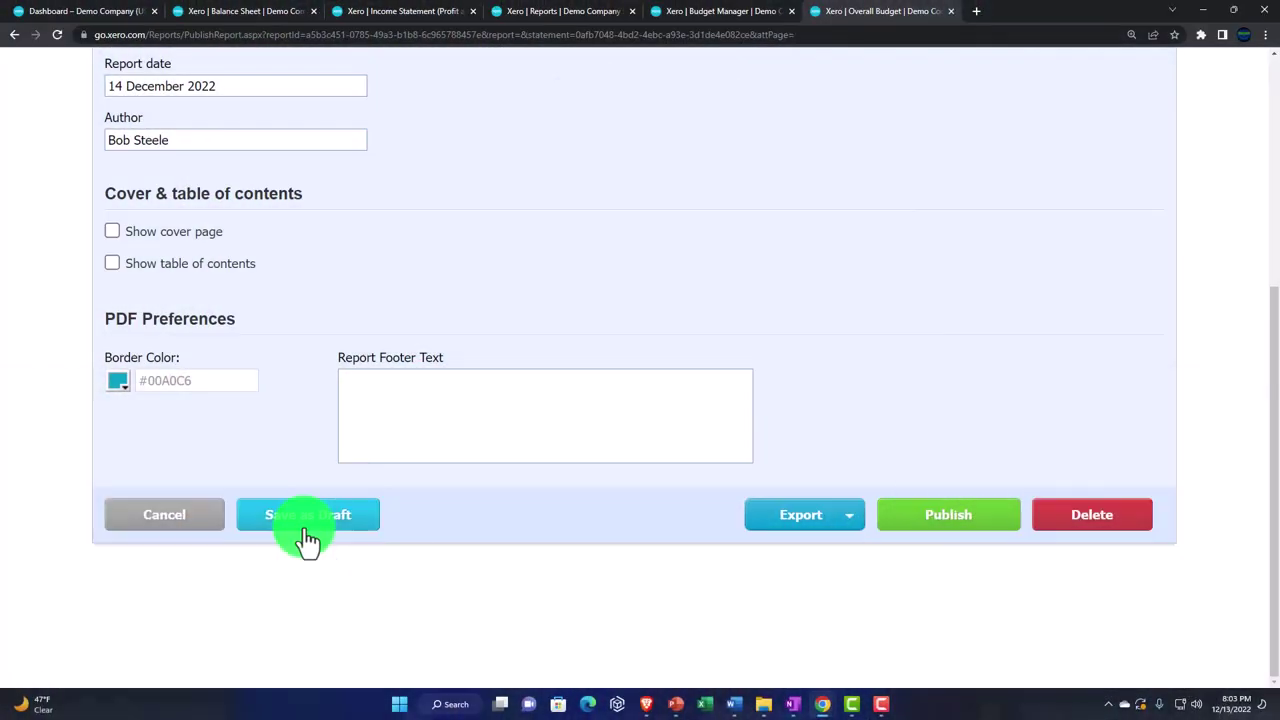
pyautogui.click(935, 528)
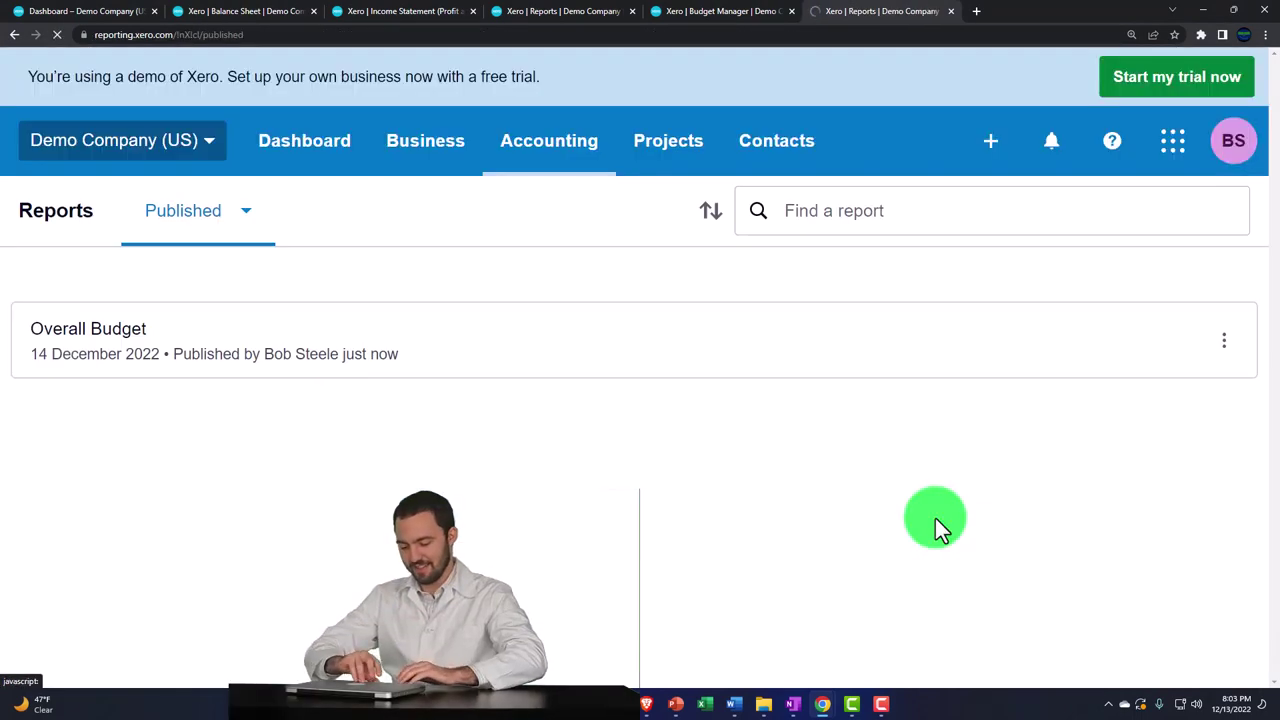
pyautogui.click(243, 357)
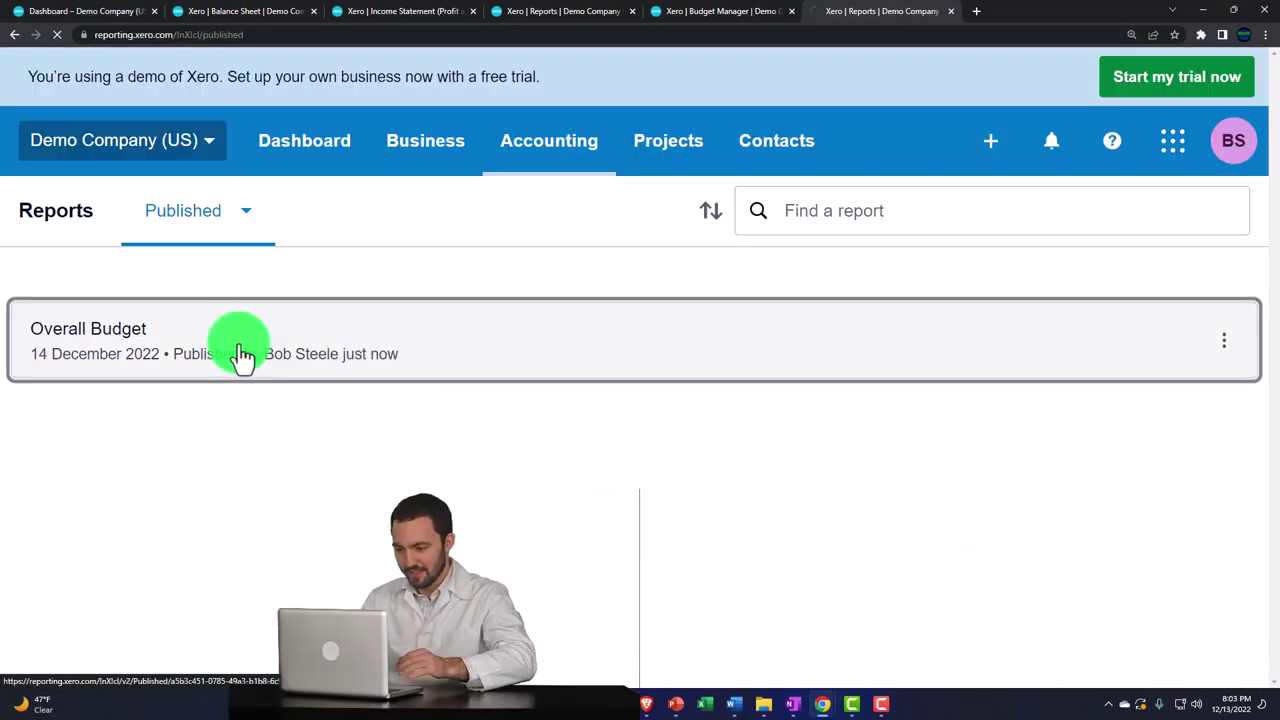
pyautogui.scroll(-3, 996, 371)
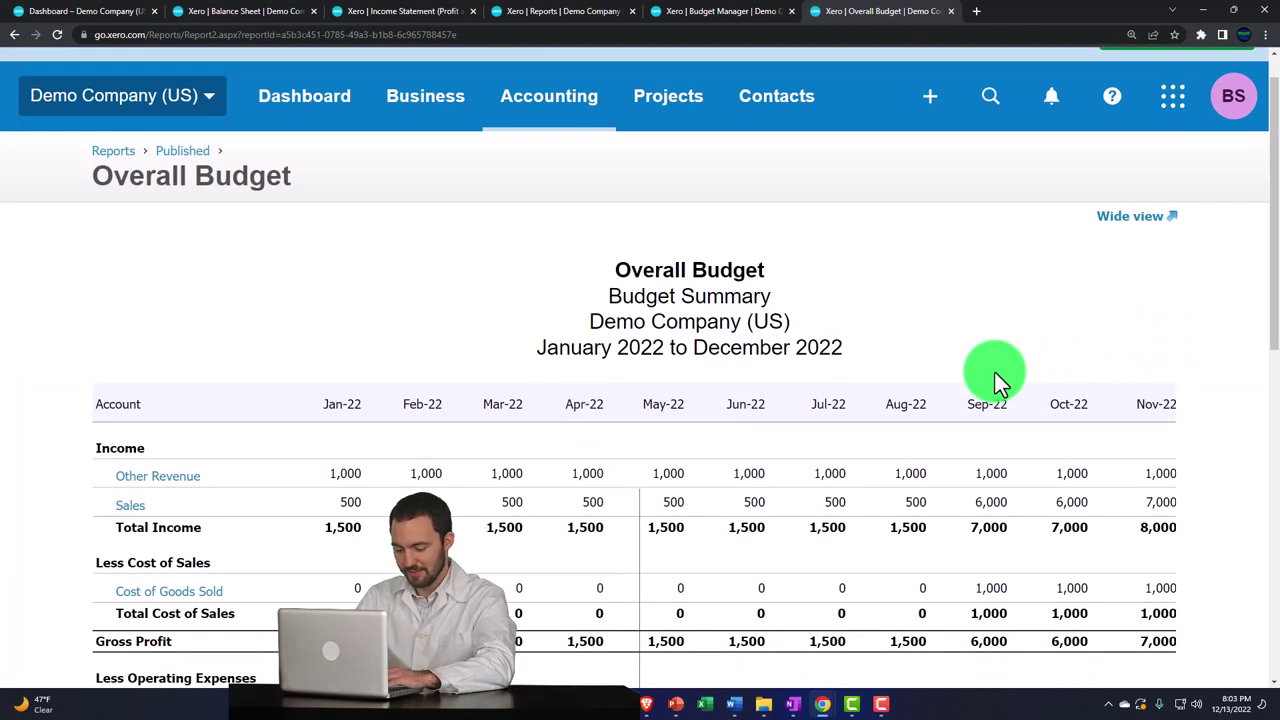
pyautogui.scroll(3, 993, 375)
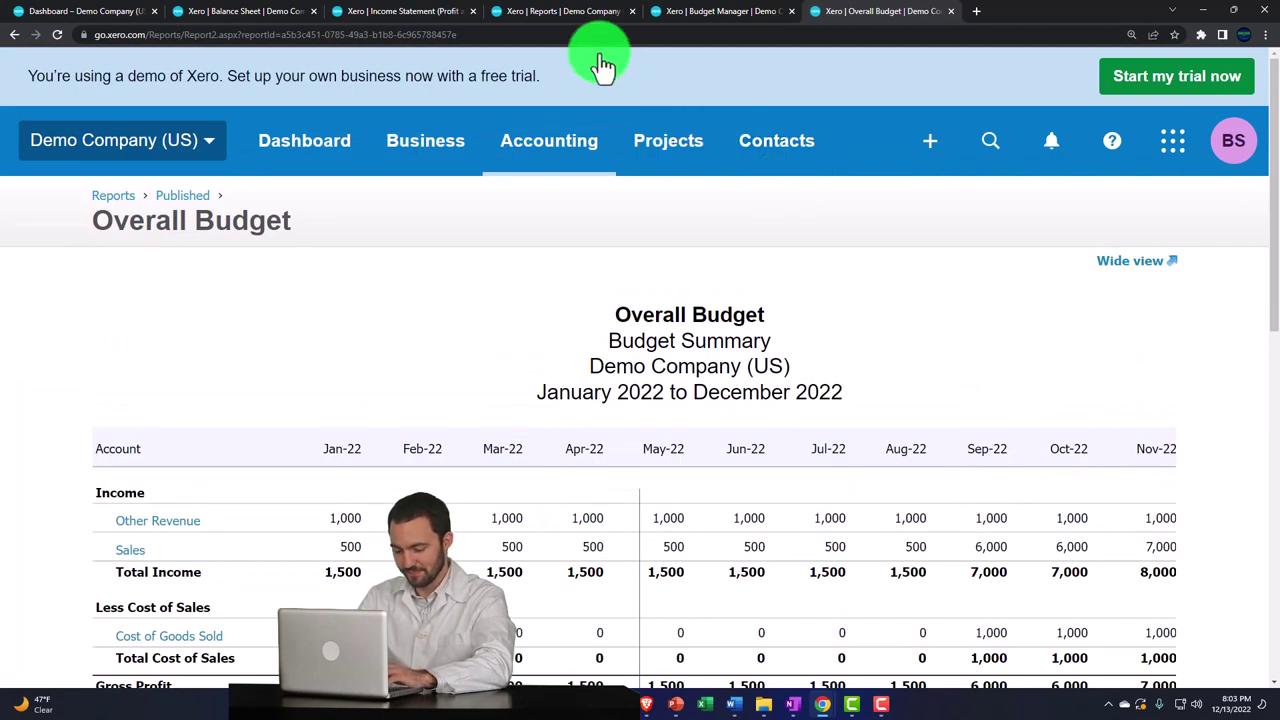
# Open the Budget Variance report from the Financial performance reports in a new browser tab.
pyautogui.click(556, 12)
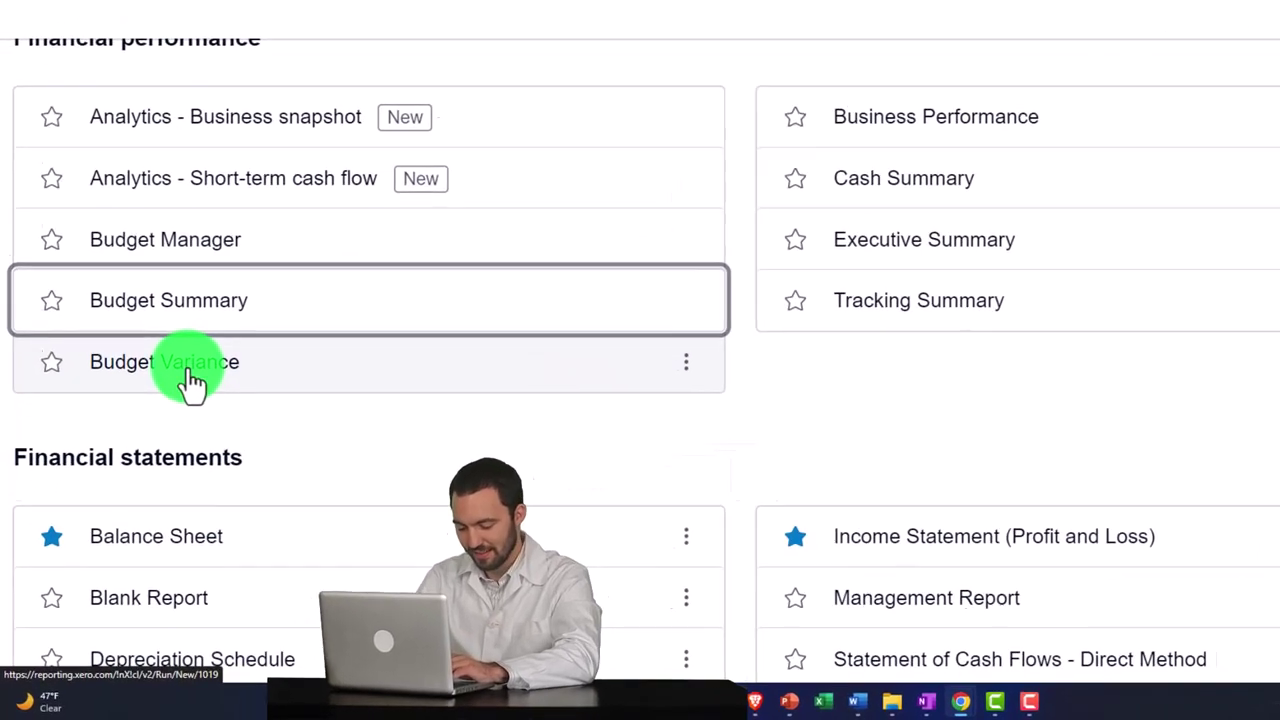
pyautogui.rightClick(163, 418)
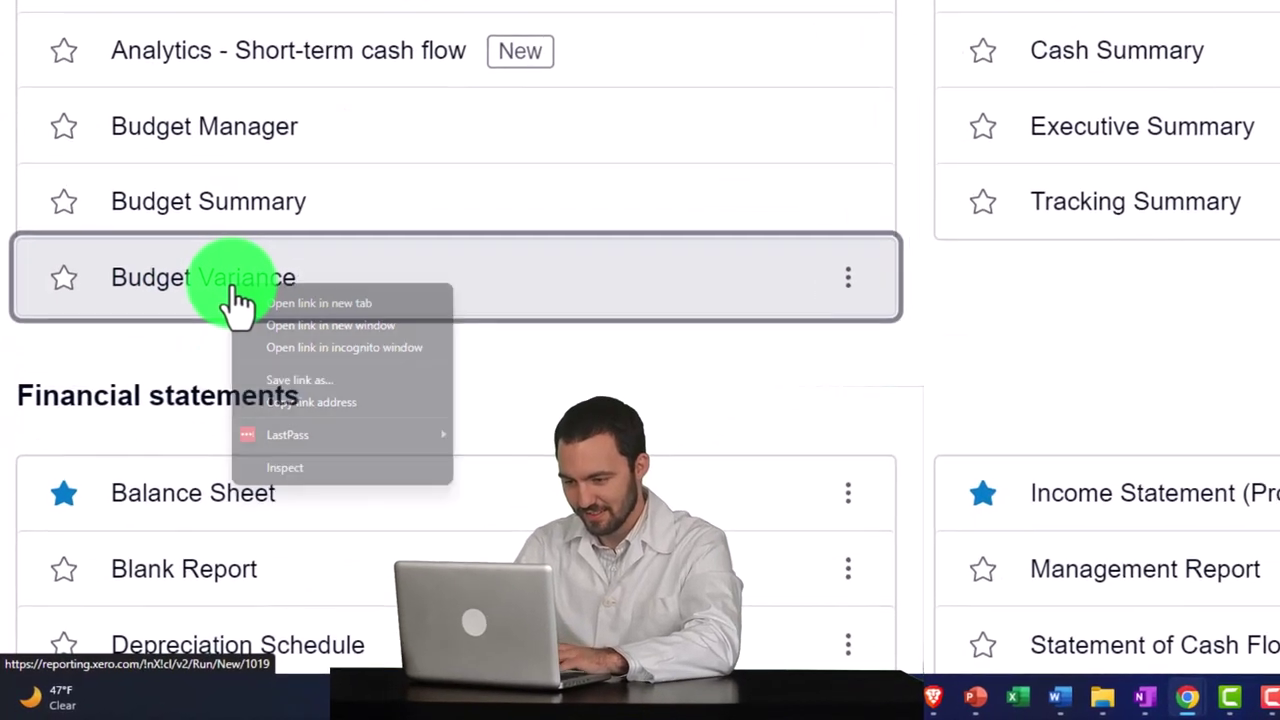
pyautogui.press('Escape')
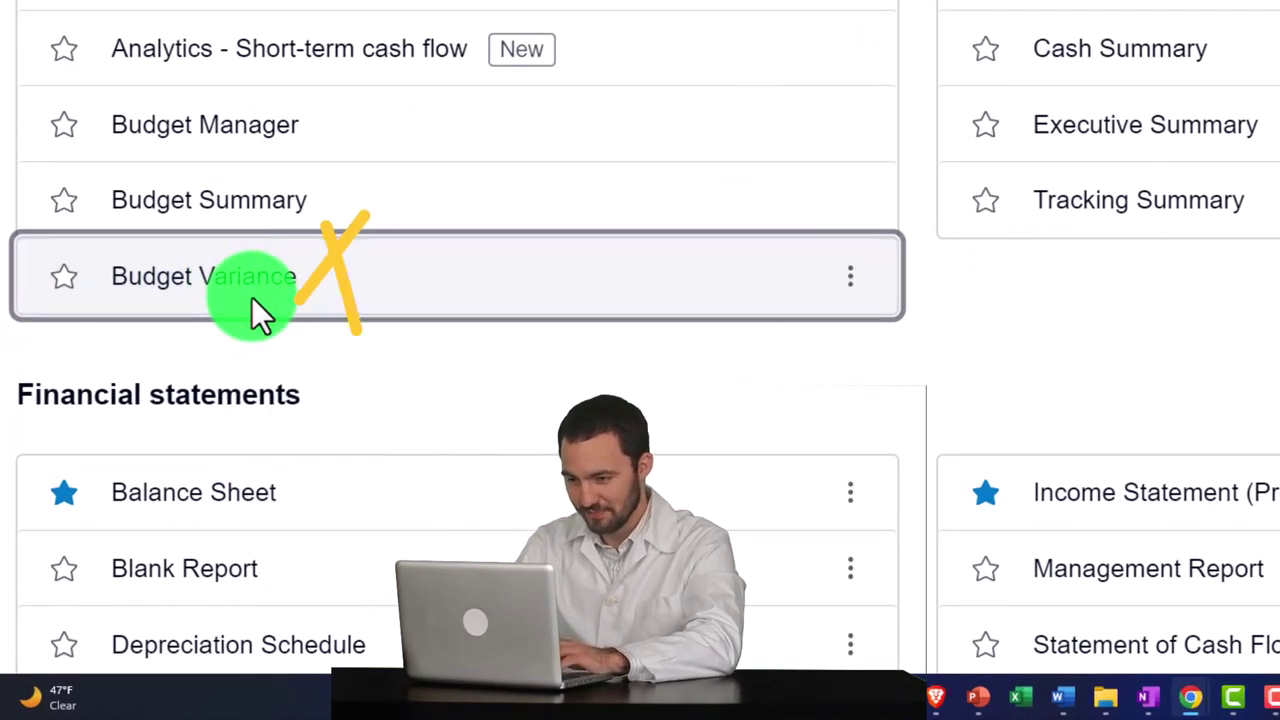
pyautogui.click(252, 297)
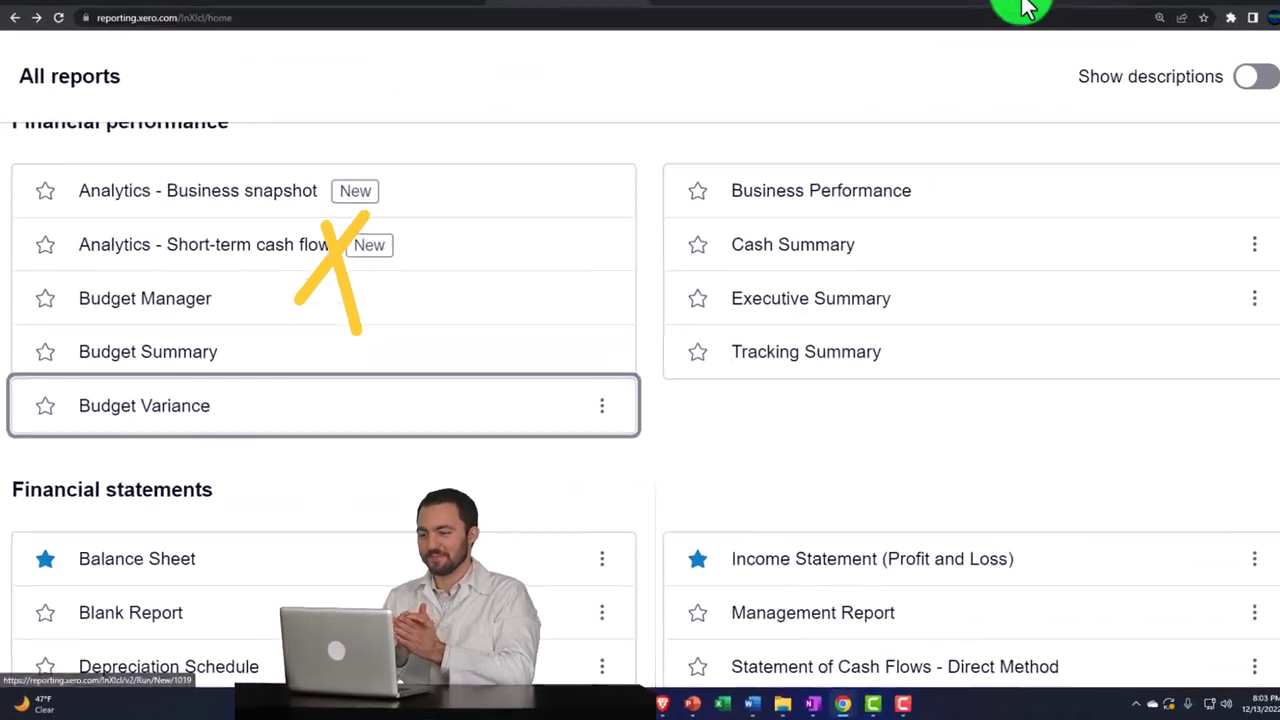
pyautogui.click(1005, 12)
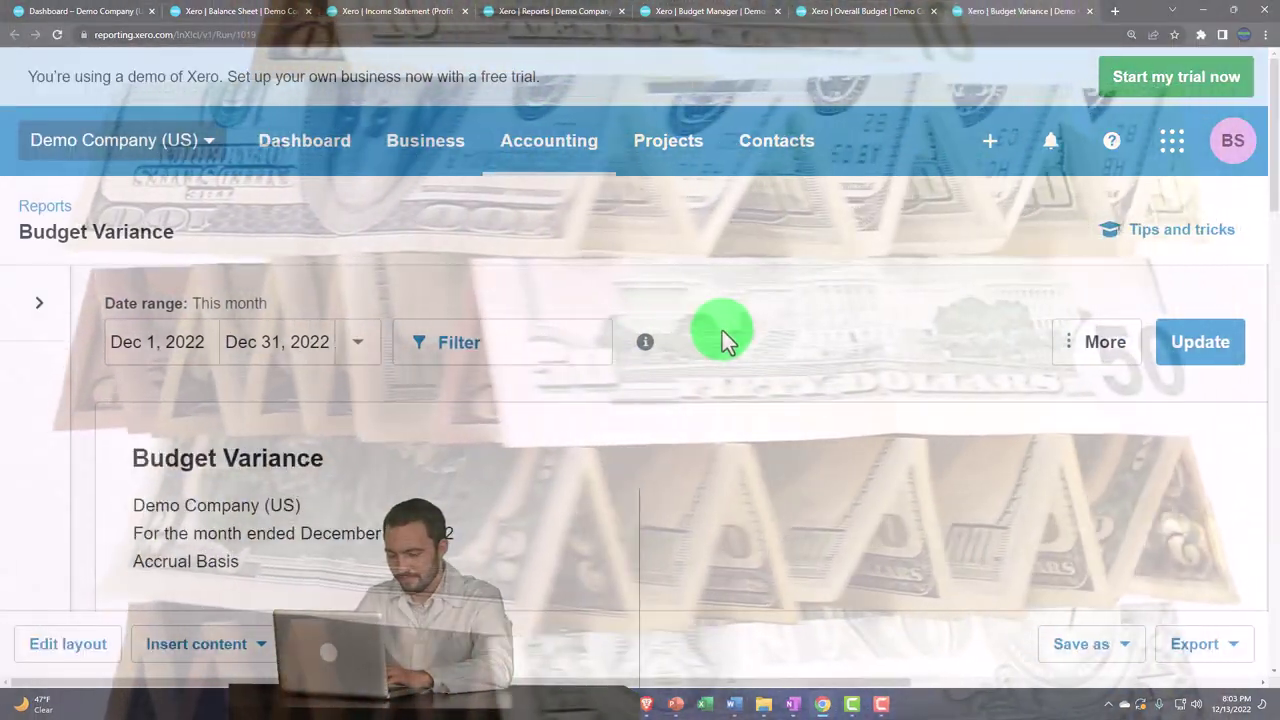
# Examine the Budget Variance report's December 2022 and full-year actuals, Overall Budget amounts, variances and variance percentages.
pyautogui.scroll(-1, 720, 335)
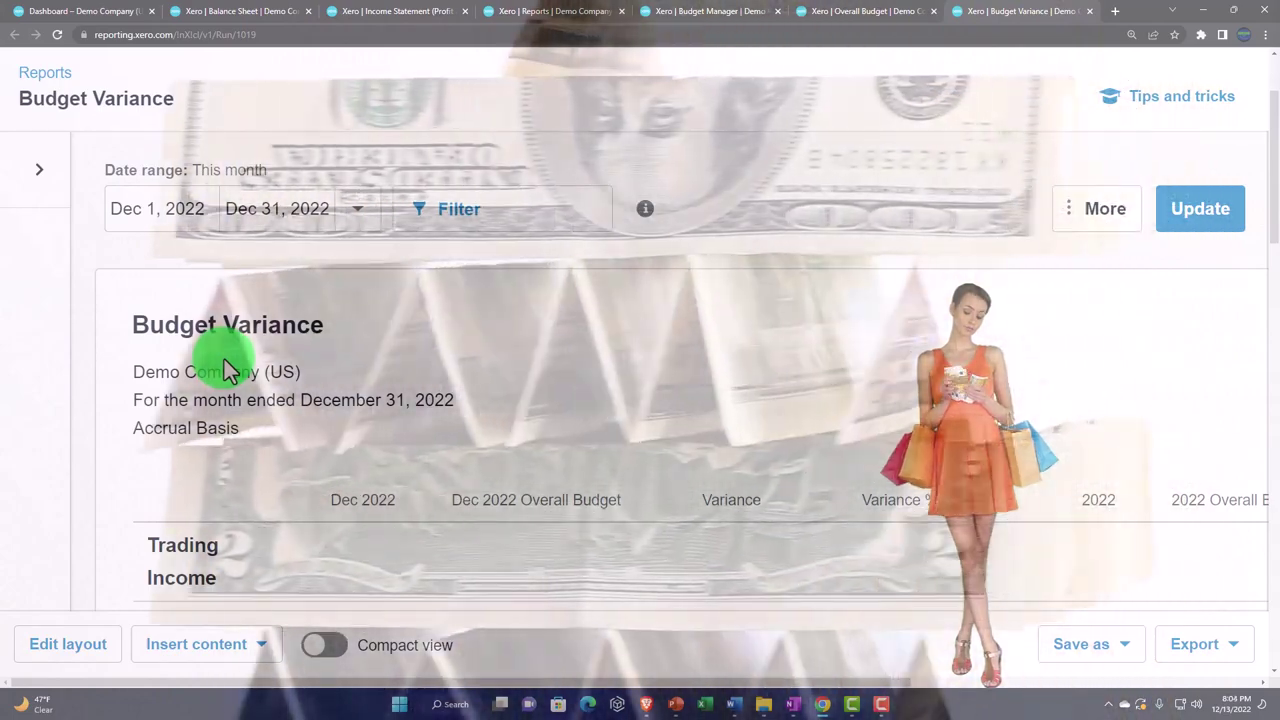
pyautogui.scroll(-2, 228, 370)
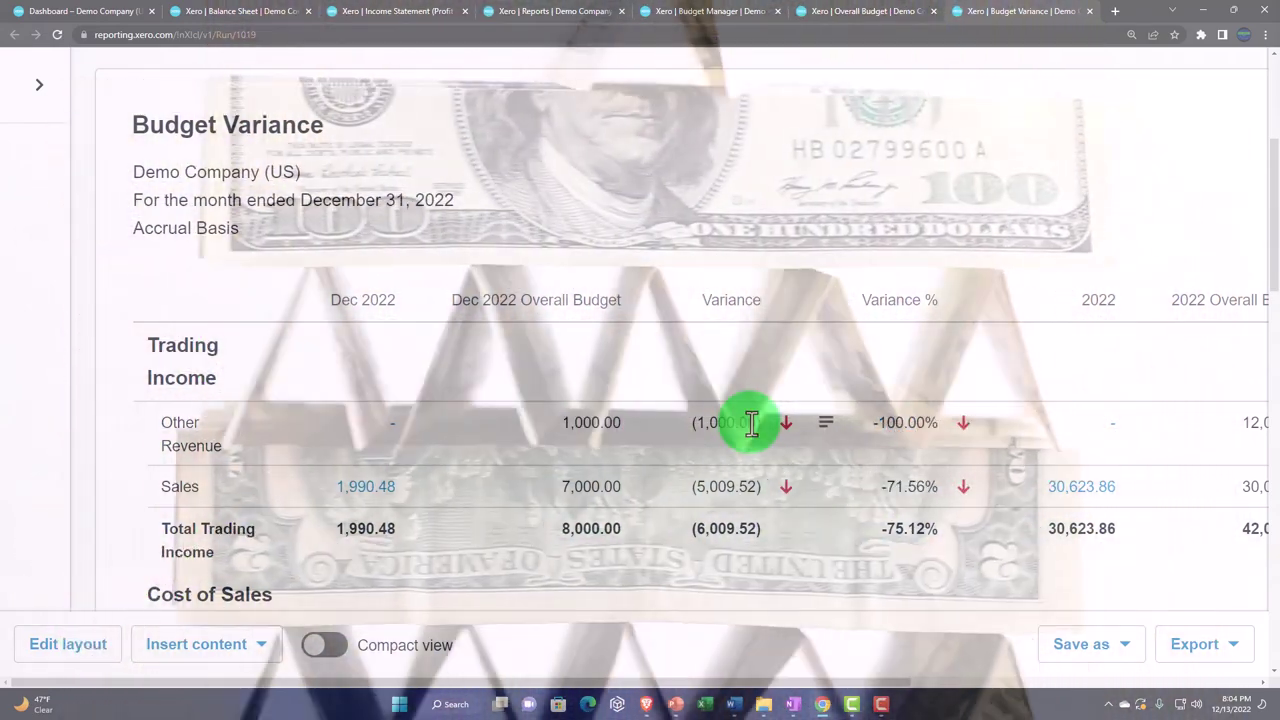
pyautogui.hotkey('ctrl', '-')
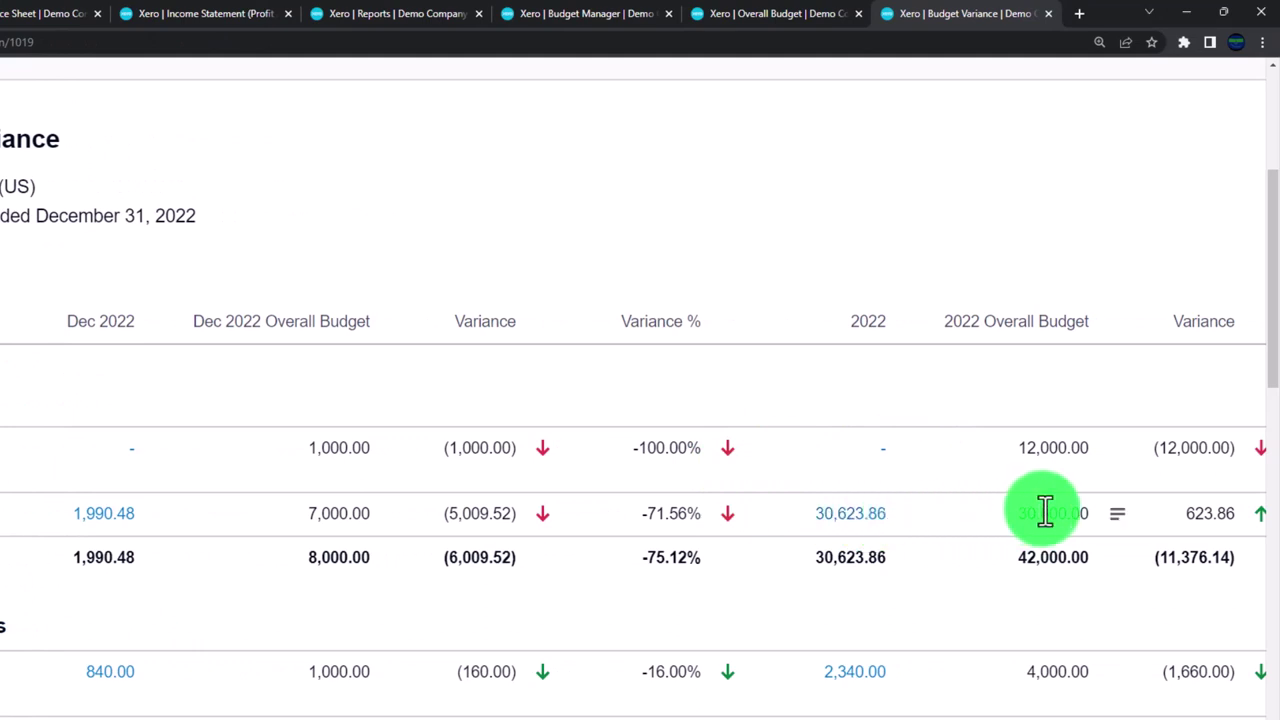
pyautogui.hotkey('ctrl', '-')
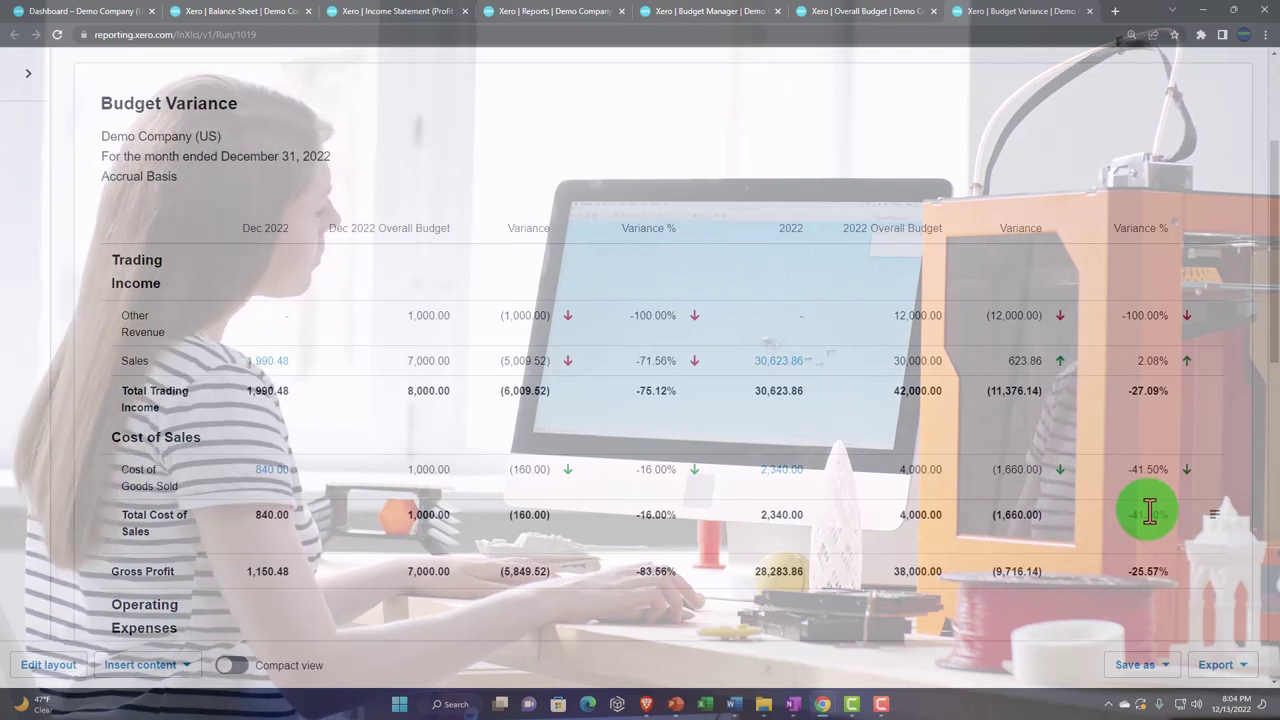
pyautogui.scroll(3, 561, 377)
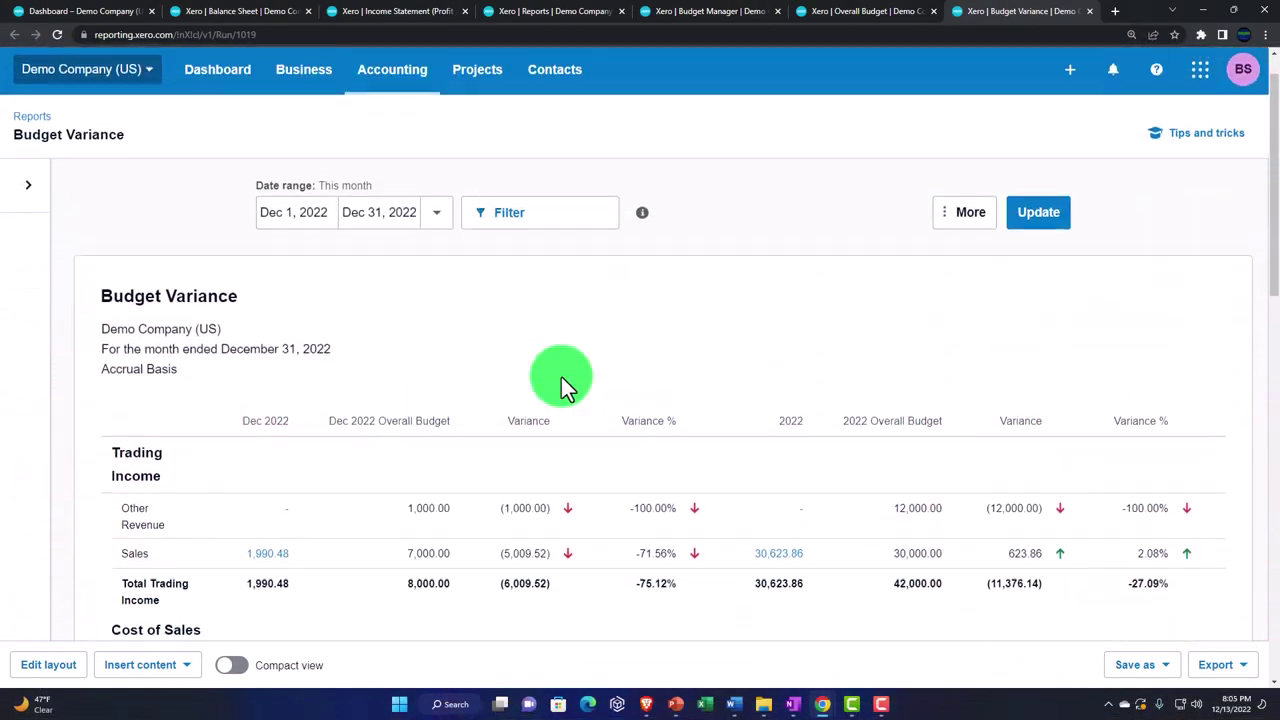
pyautogui.scroll(-3, 561, 377)
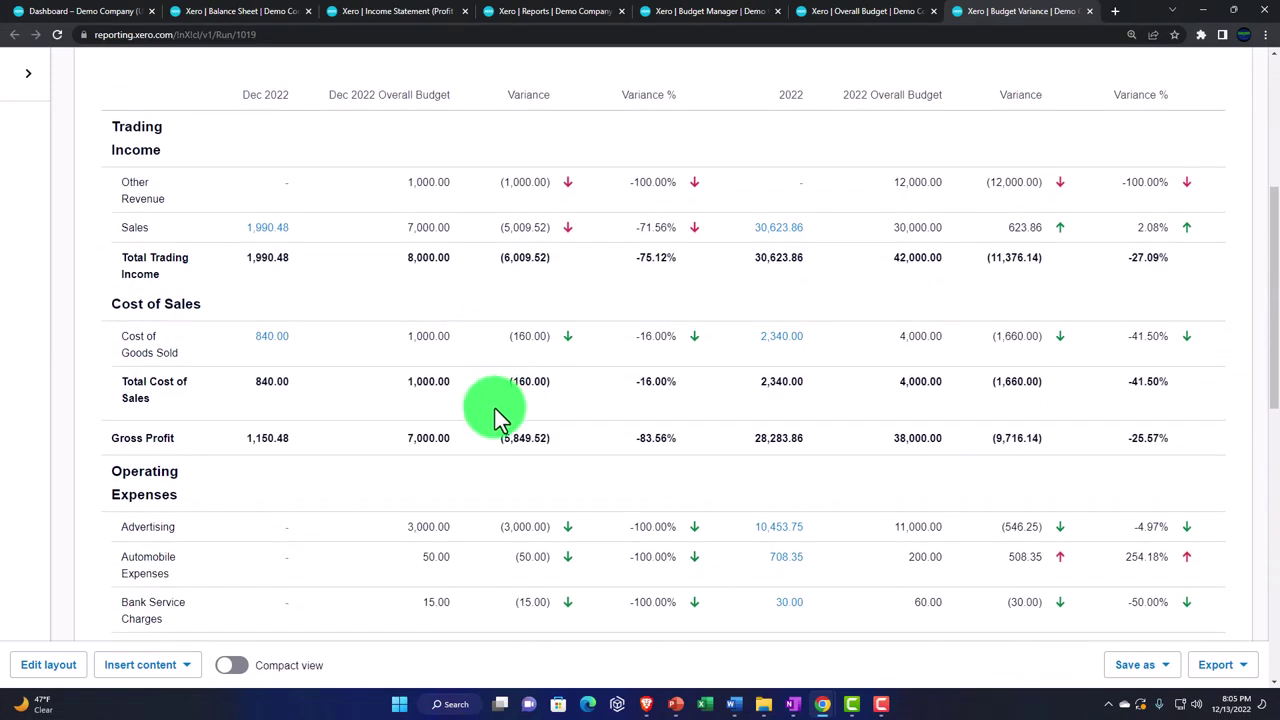
# Edit the Budget Variance report layout and add a budget column that uses the Test budget.
pyautogui.click(58, 668)
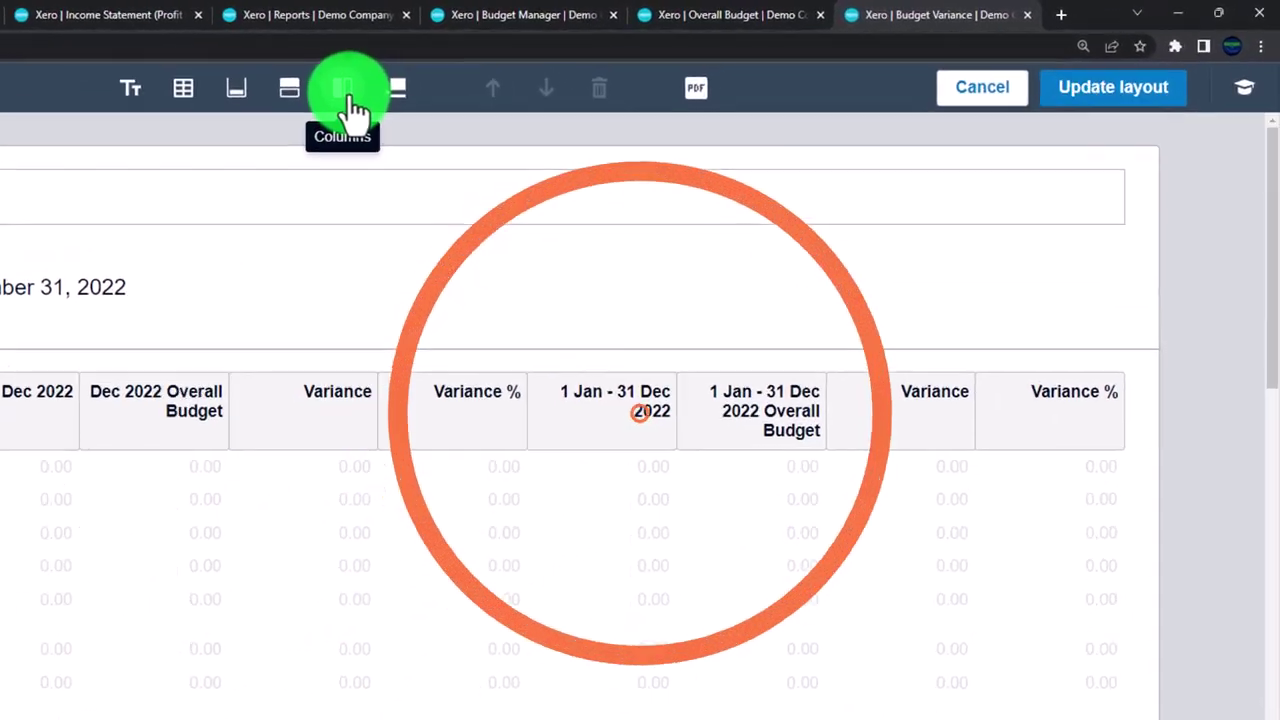
pyautogui.click(573, 66)
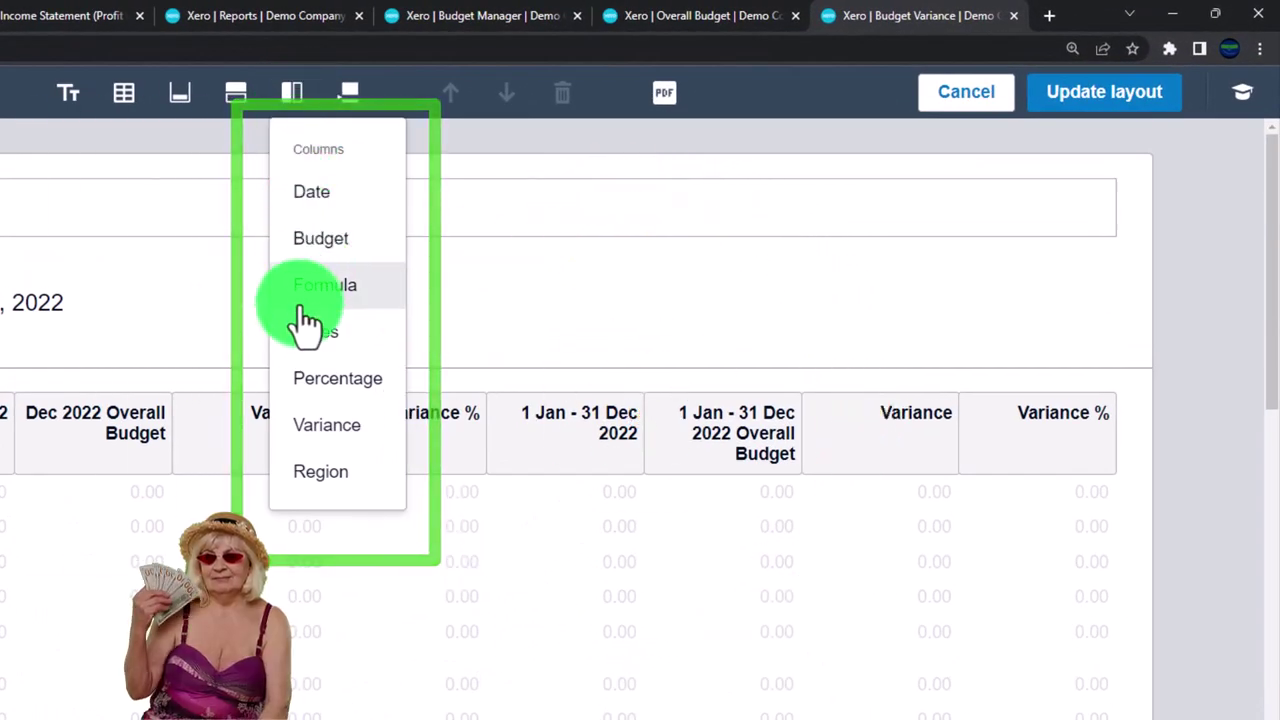
pyautogui.click(330, 250)
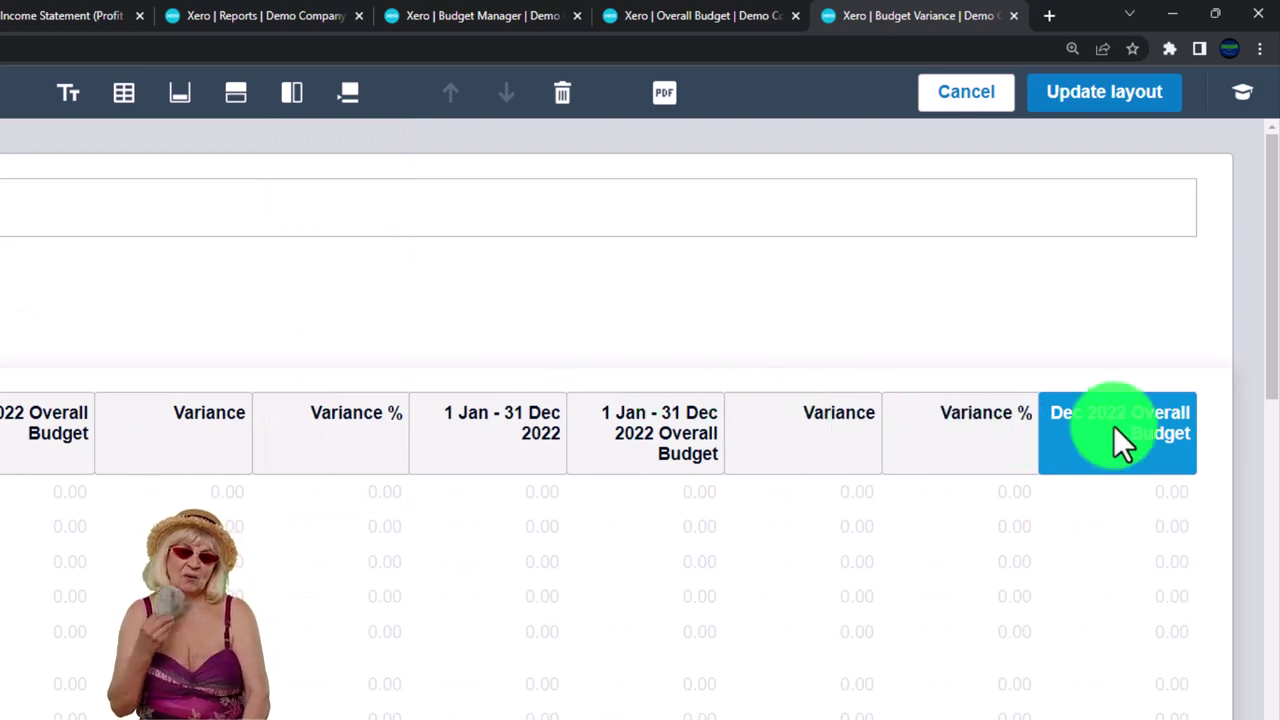
pyautogui.click(1114, 251)
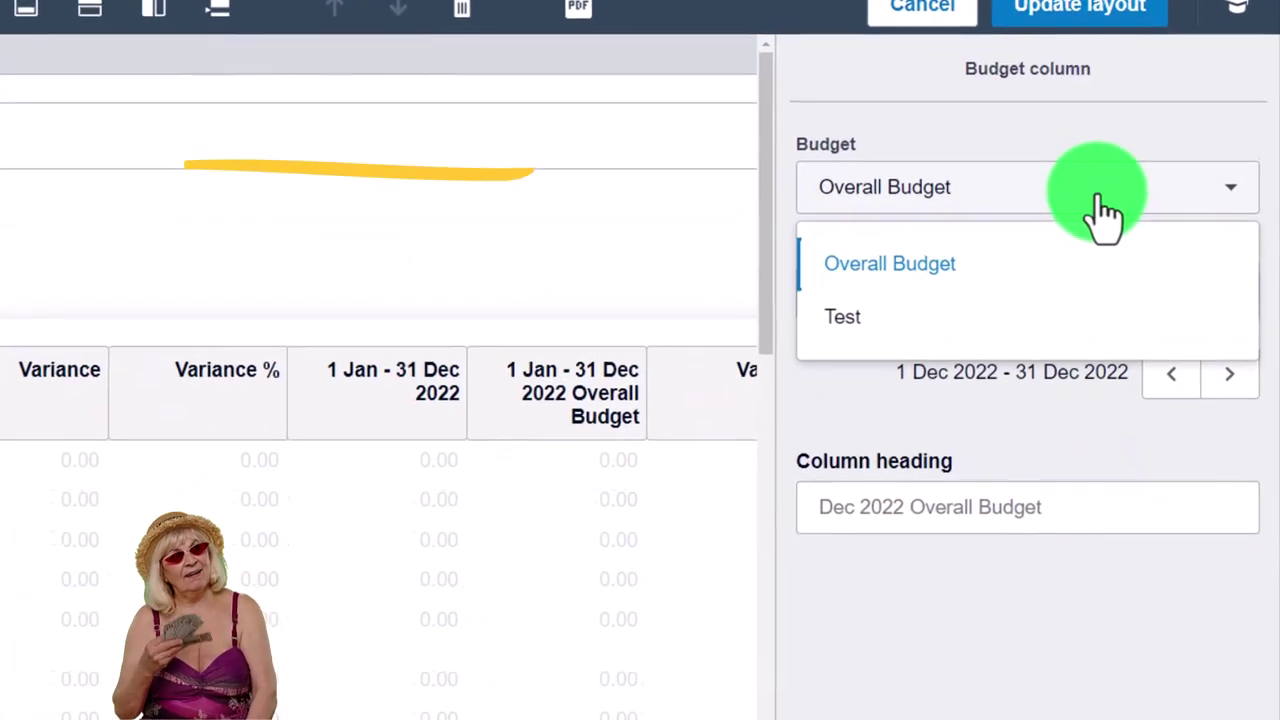
pyautogui.click(842, 316)
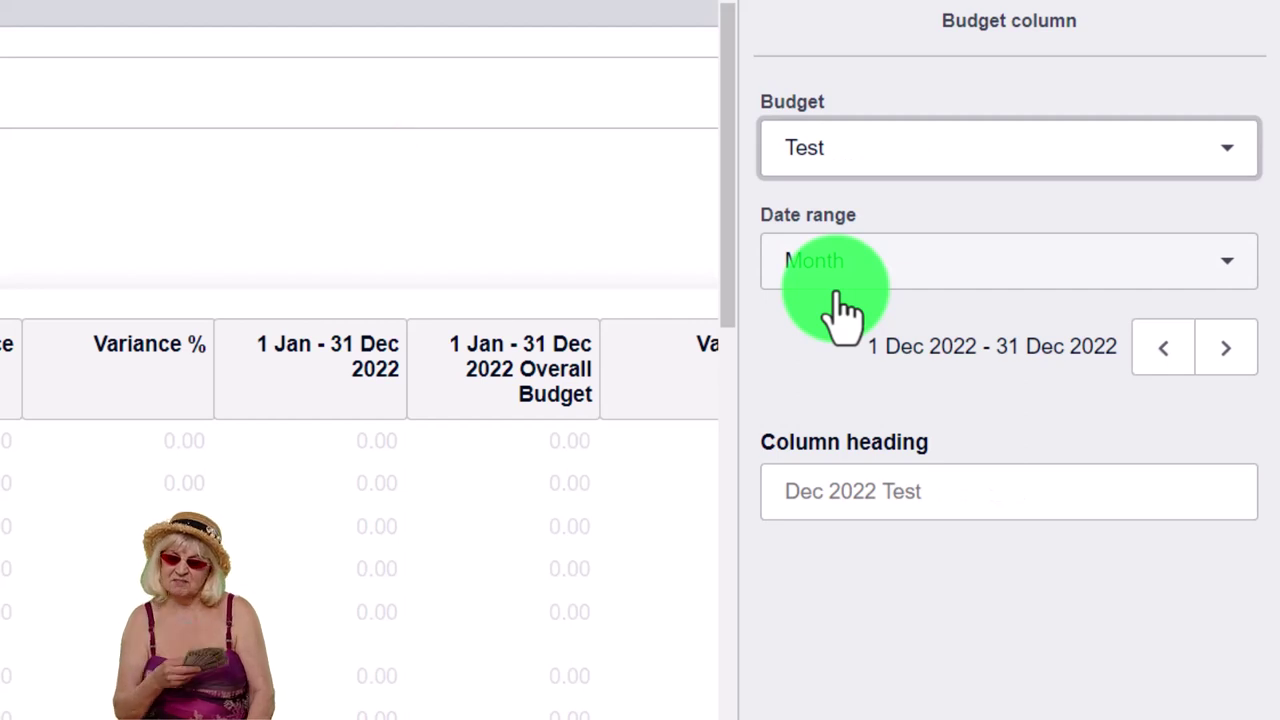
pyautogui.click(586, 229)
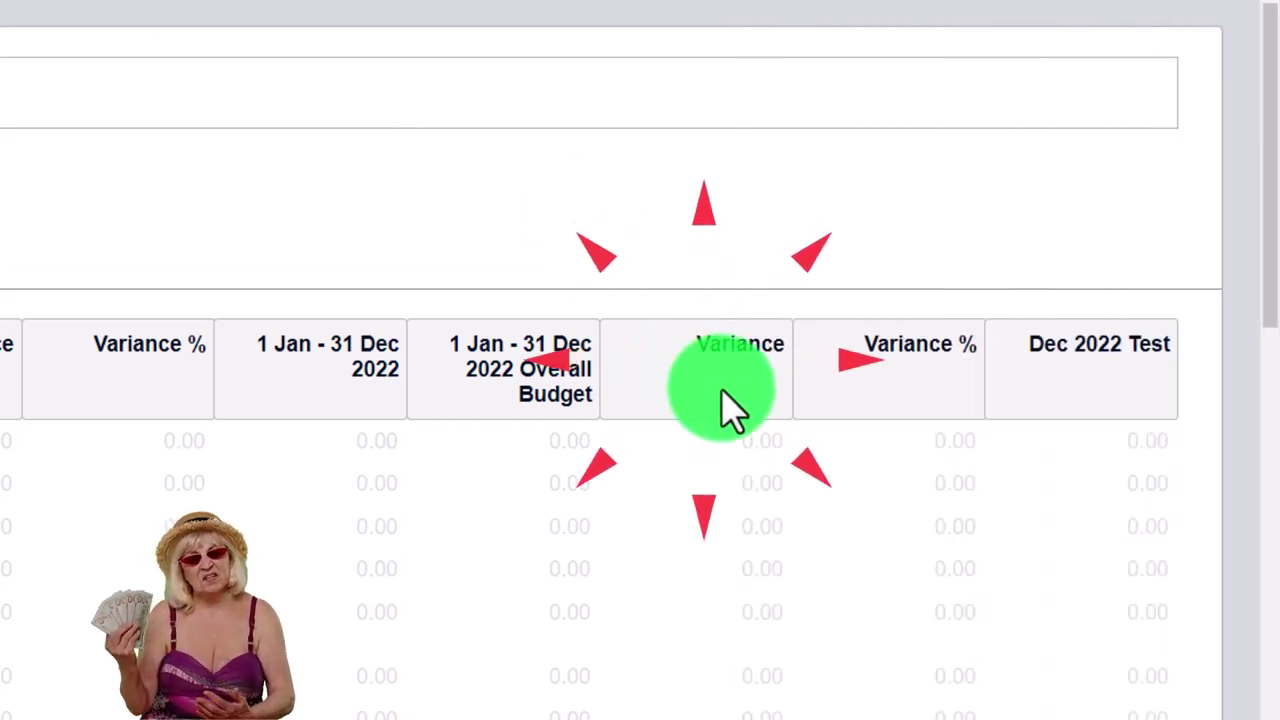
# Apply the updated Budget Variance layout and review the added December 2022 Test budget column in the report.
pyautogui.click(1063, 394)
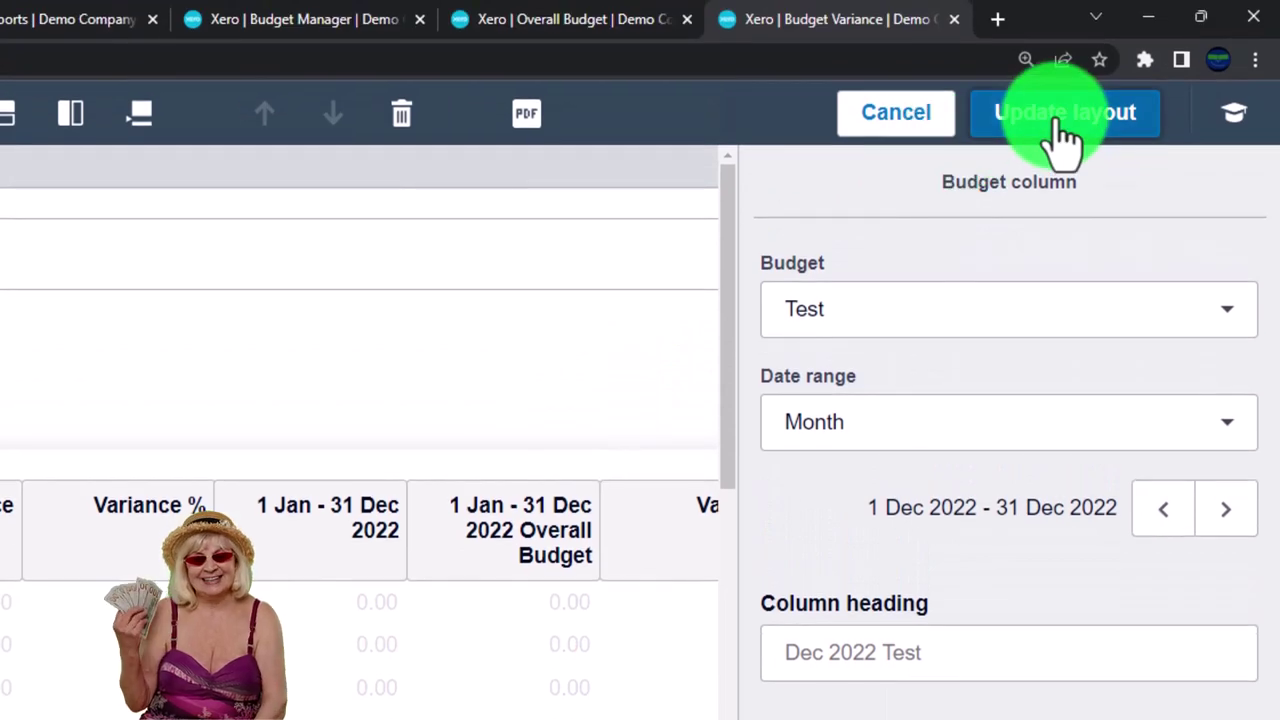
pyautogui.click(1051, 118)
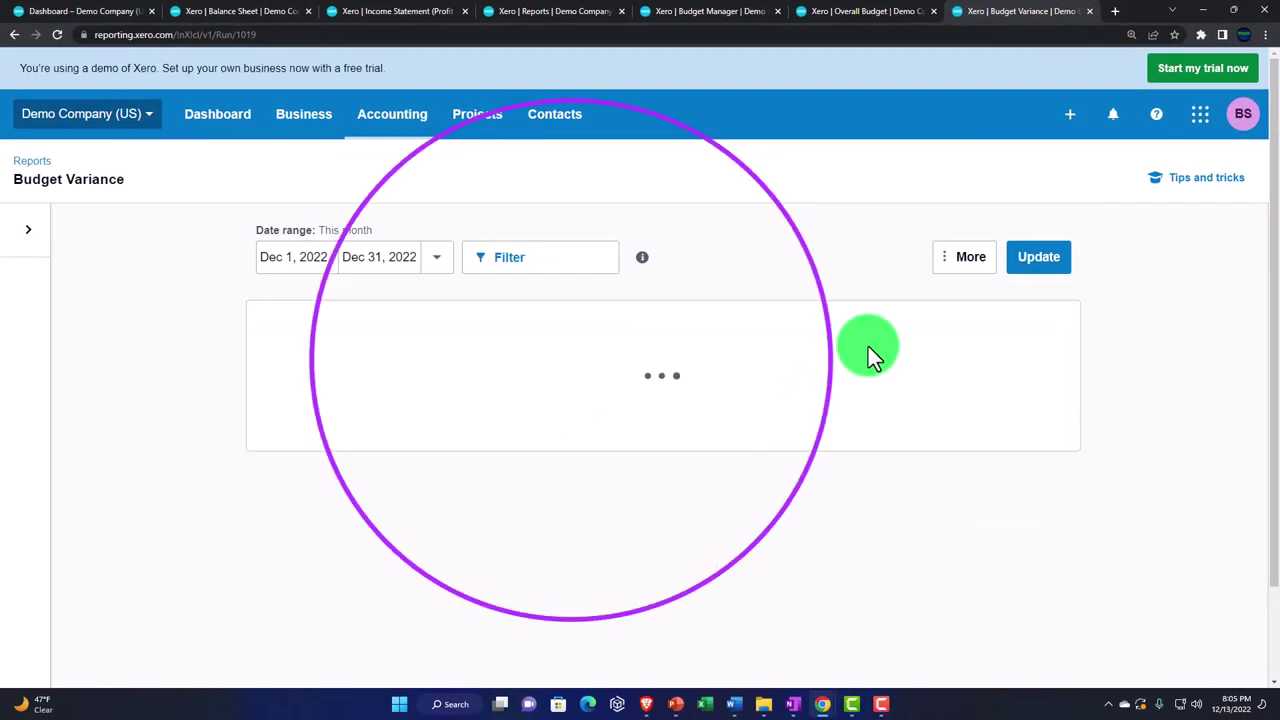
pyautogui.scroll(-2, 868, 346)
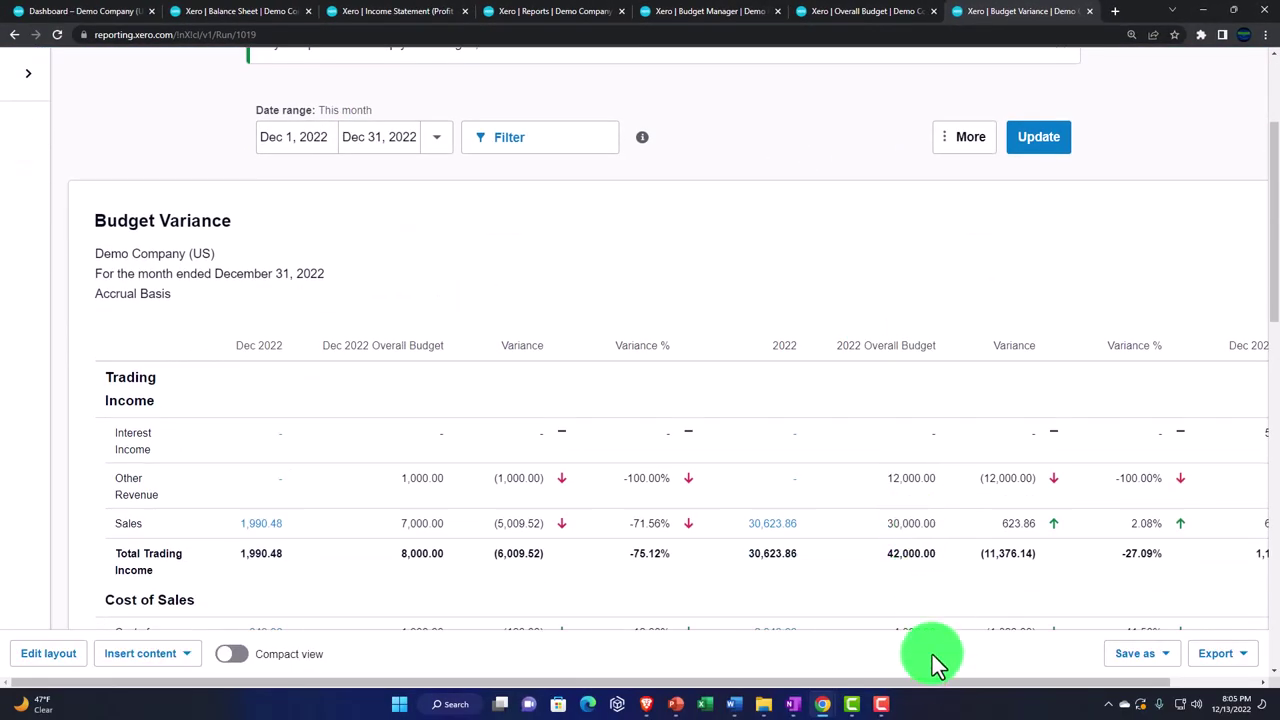
pyautogui.moveTo(936, 684); pyautogui.dragTo(1112, 690)
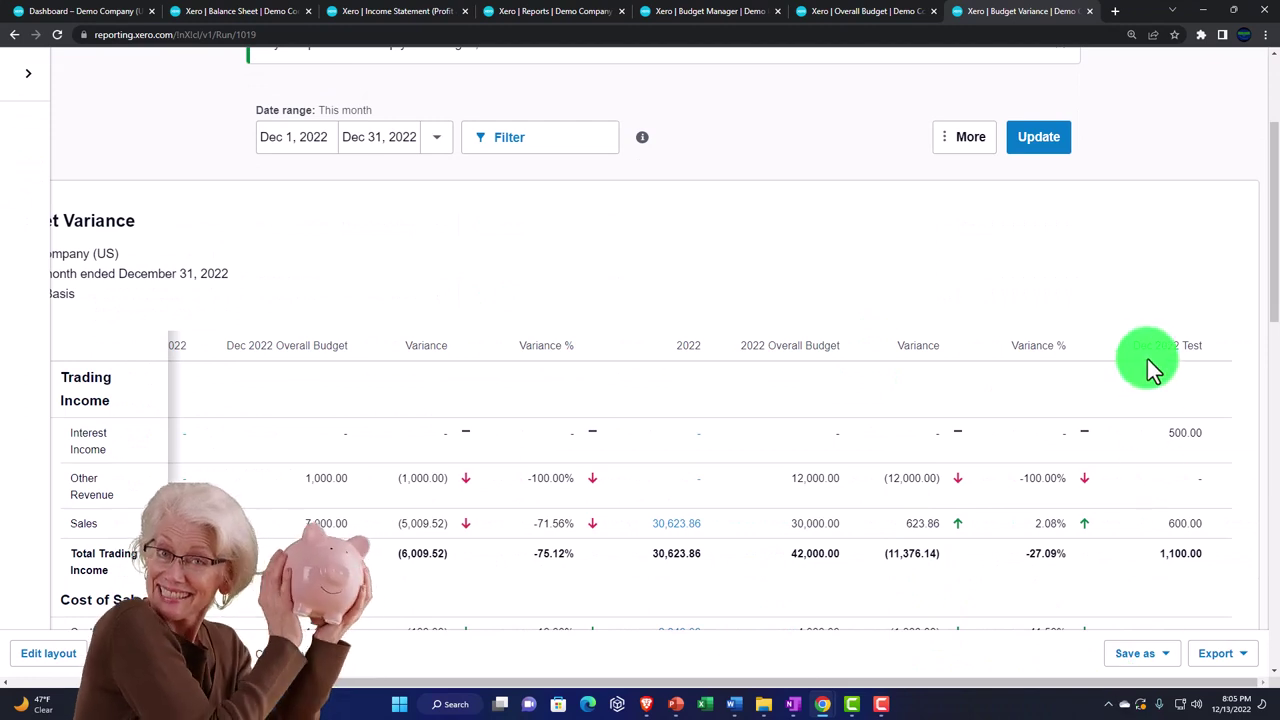
pyautogui.scroll(-1, 1190, 370)
pyautogui.scroll(-1, 1190, 423)
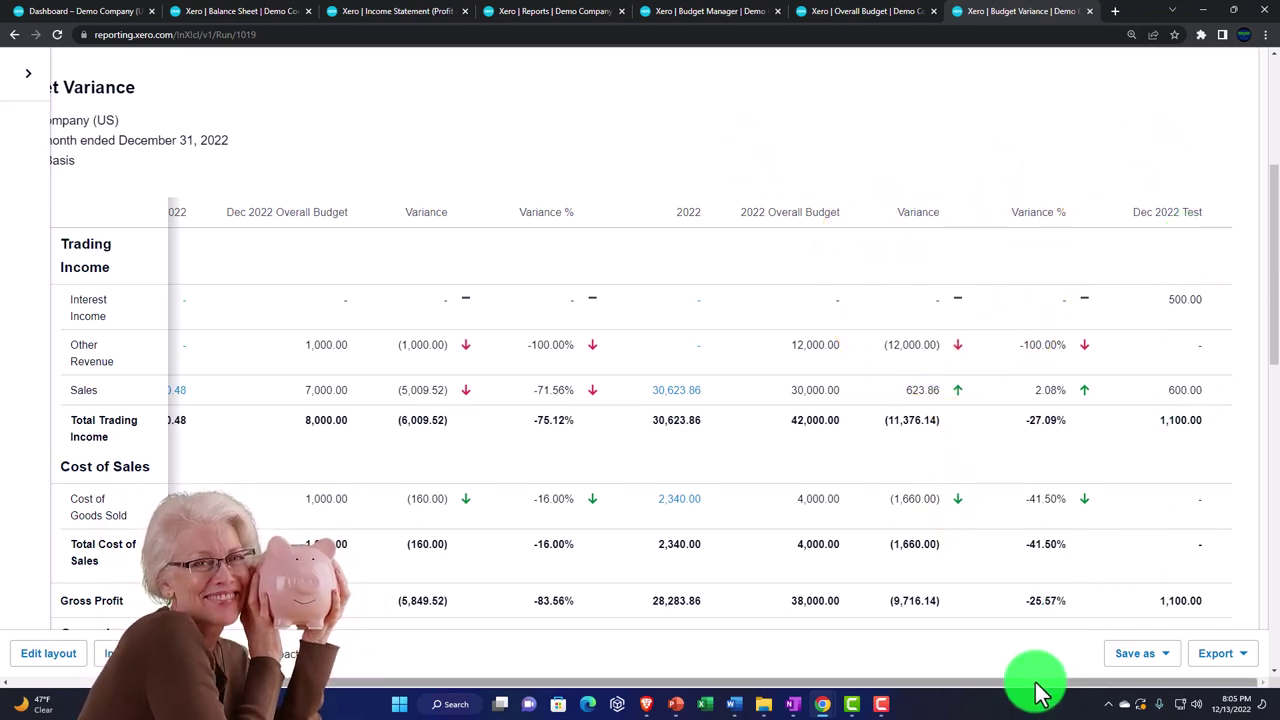
pyautogui.moveTo(1037, 688); pyautogui.dragTo(613, 688)
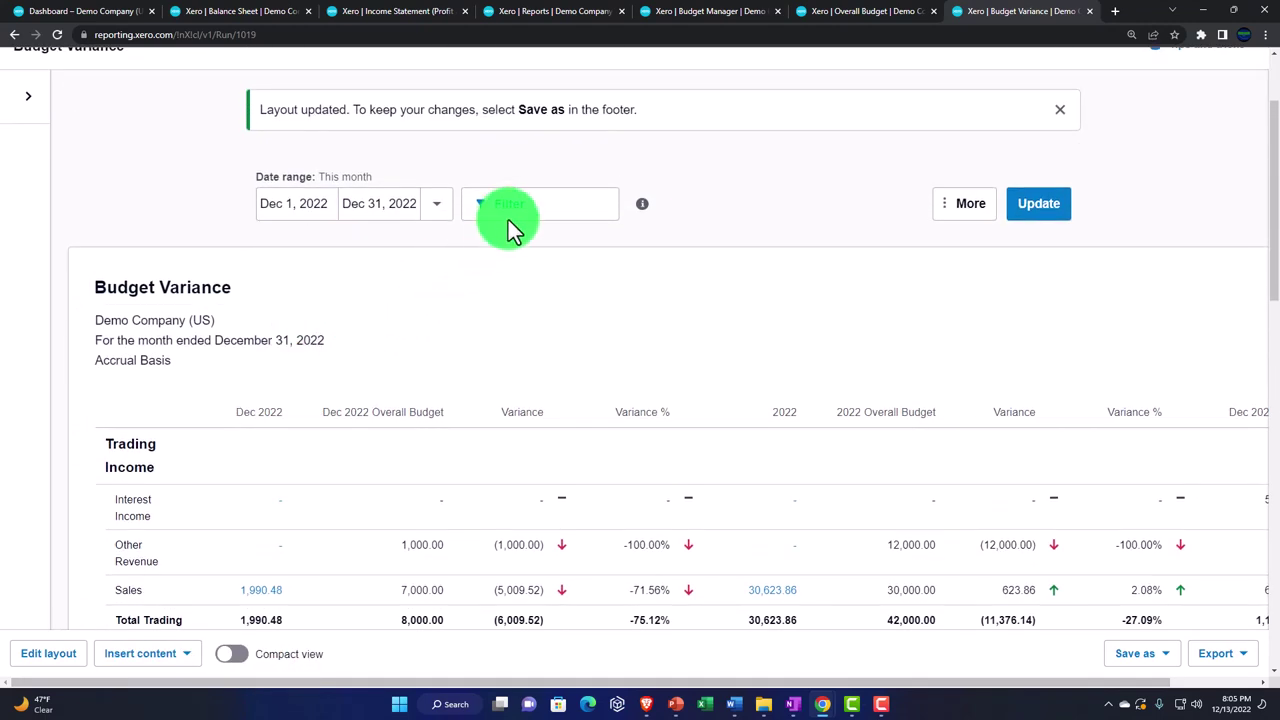
# Check the Region tracking category filters available for the Budget Variance report without applying any.
pyautogui.click(513, 222)
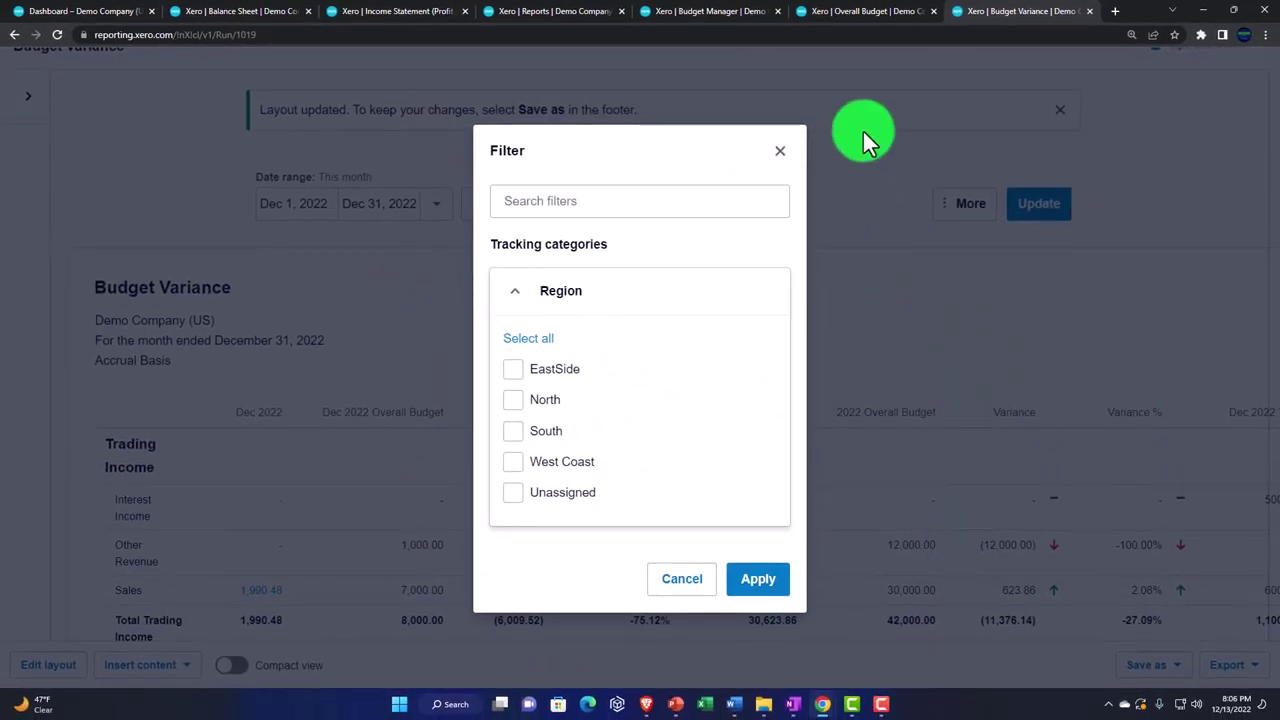
pyautogui.click(779, 151)
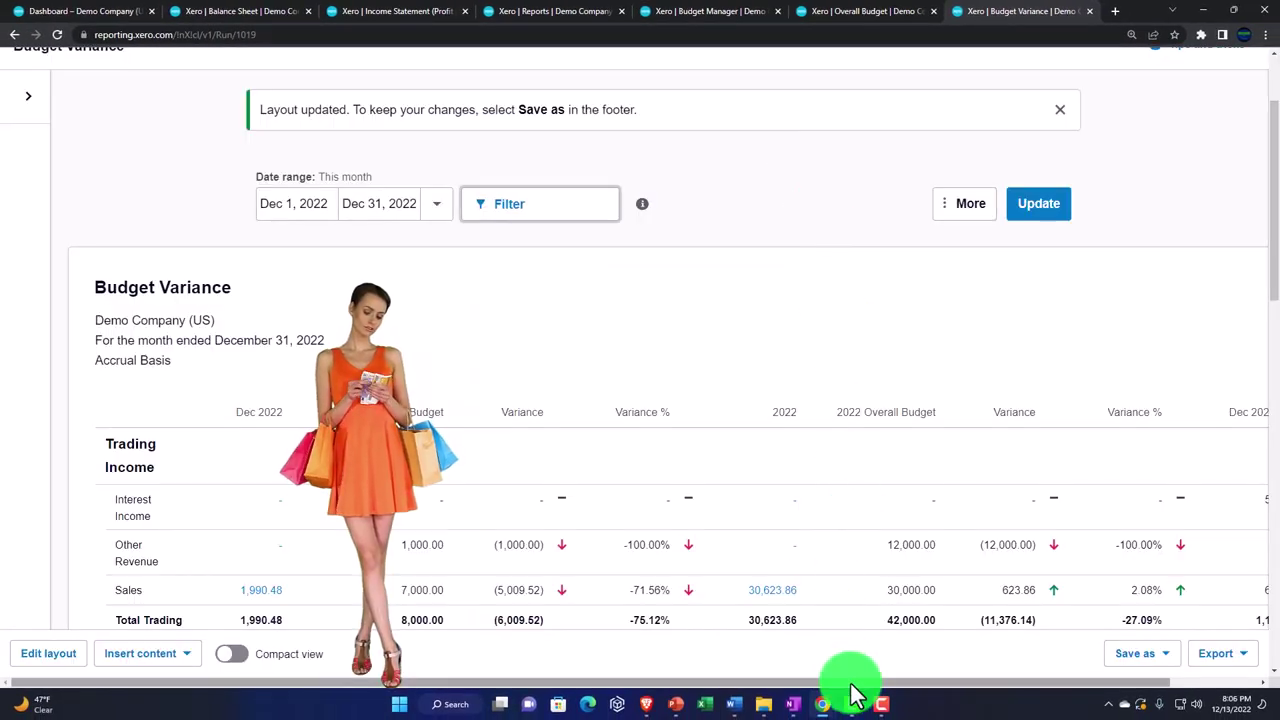
pyautogui.moveTo(851, 686); pyautogui.dragTo(974, 690)
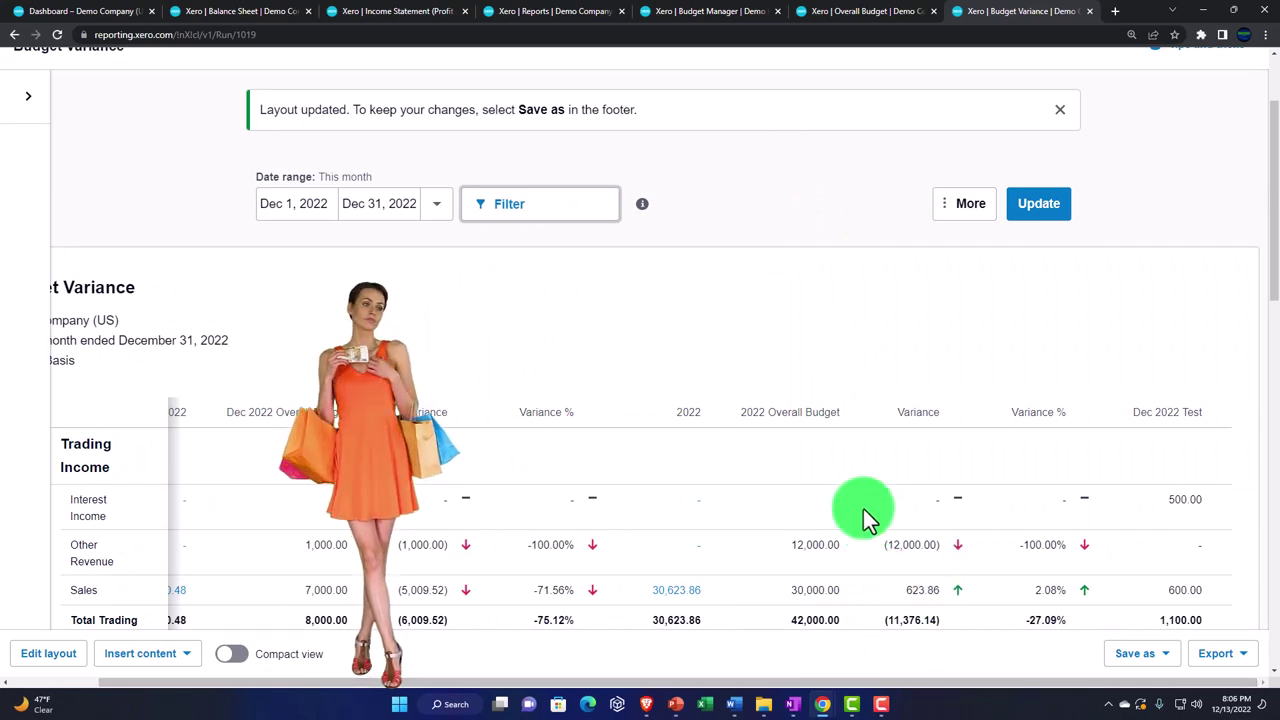
# Open the Business Performance report from the Financial performance reports and examine its financial ratio graphs for the last 12 months.
pyautogui.click(578, 15)
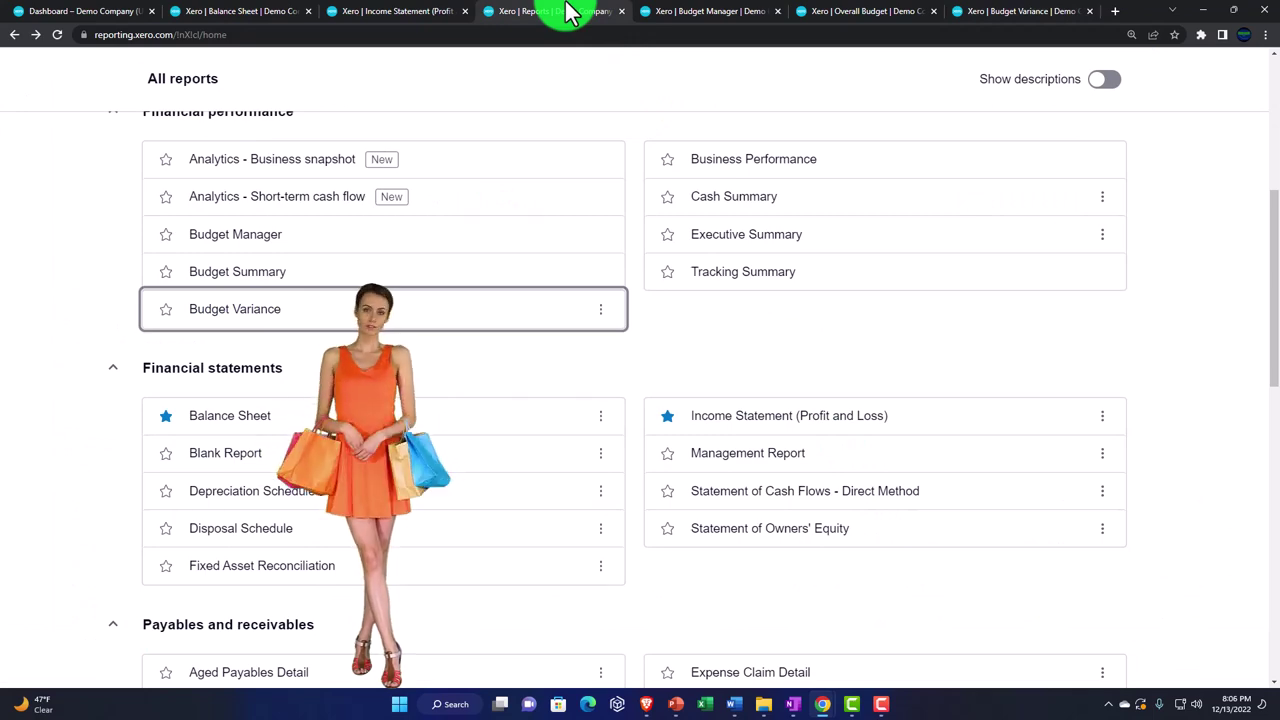
pyautogui.click(760, 168)
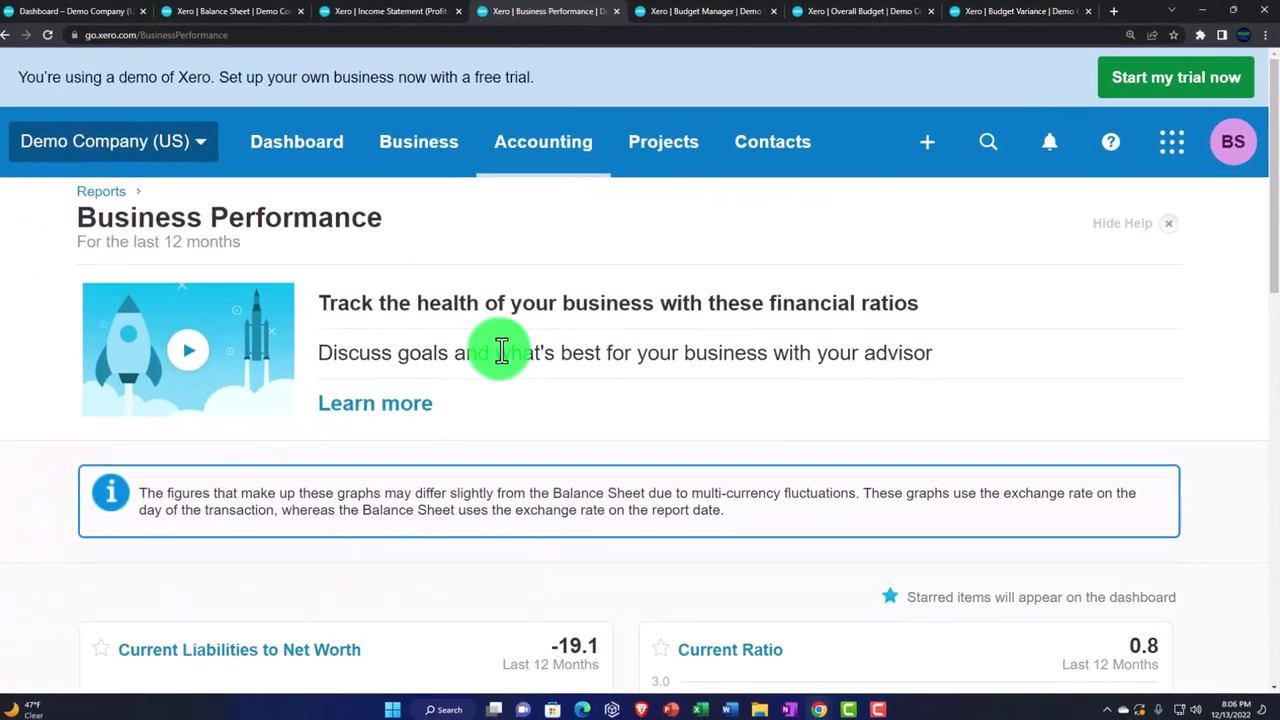
pyautogui.scroll(-1, 506, 347)
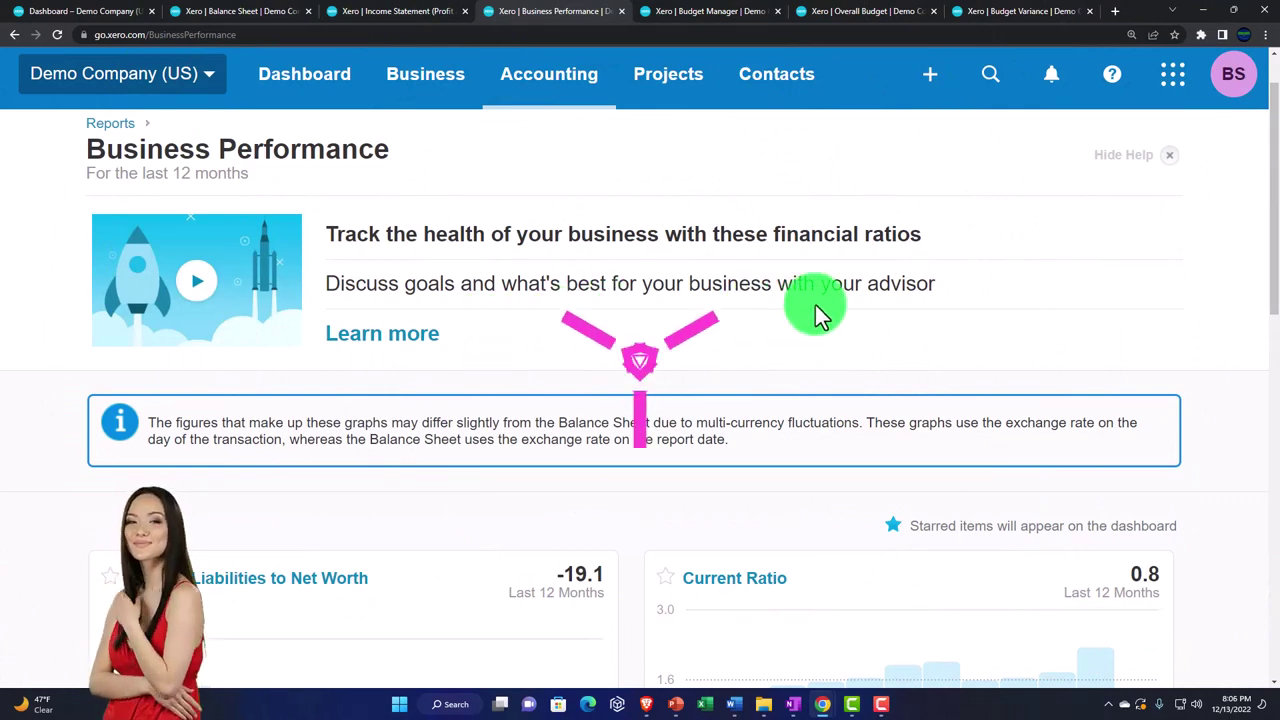
pyautogui.scroll(-1, 338, 412)
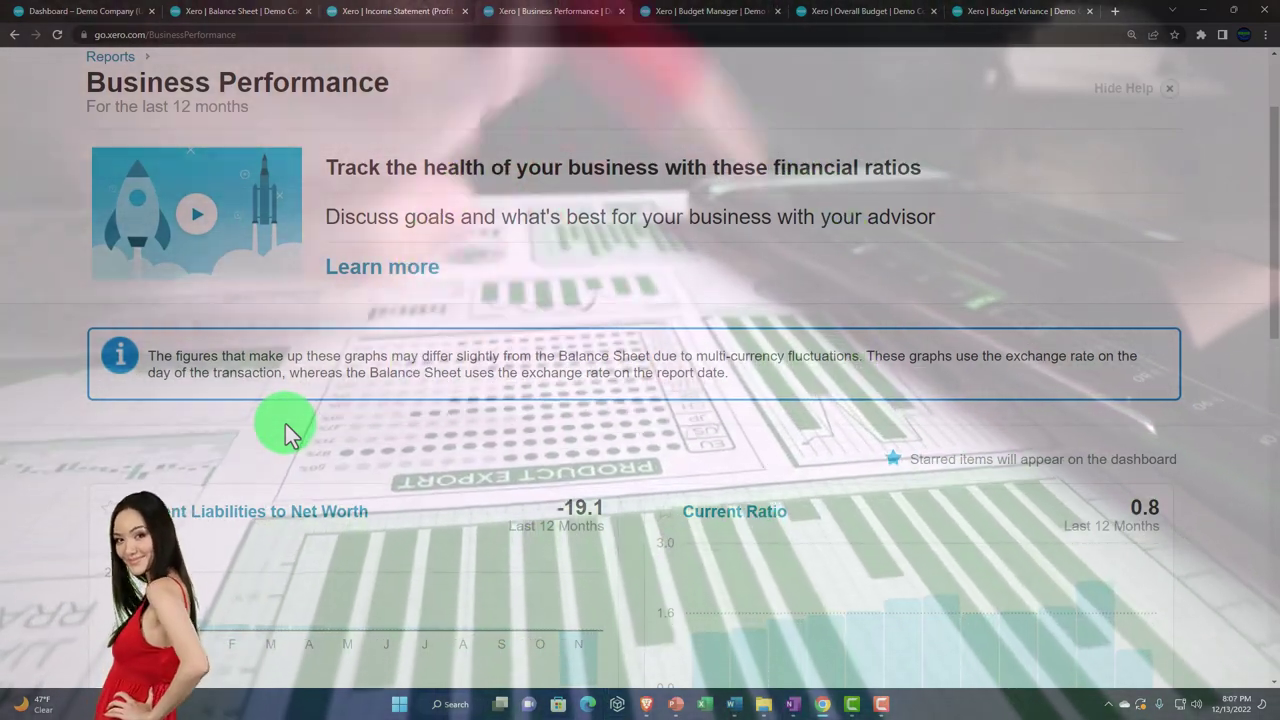
pyautogui.scroll(-2, 285, 423)
pyautogui.scroll(-2, 285, 423)
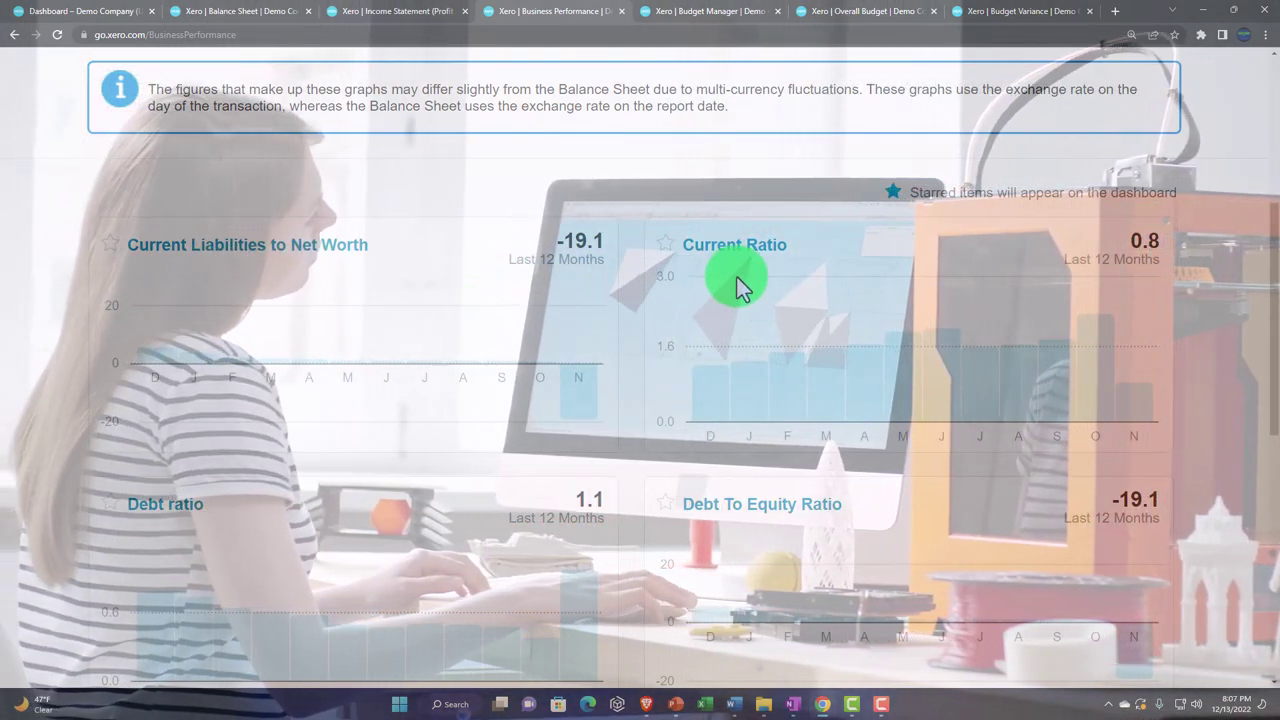
pyautogui.scroll(-1, 737, 277)
pyautogui.scroll(-2, 737, 277)
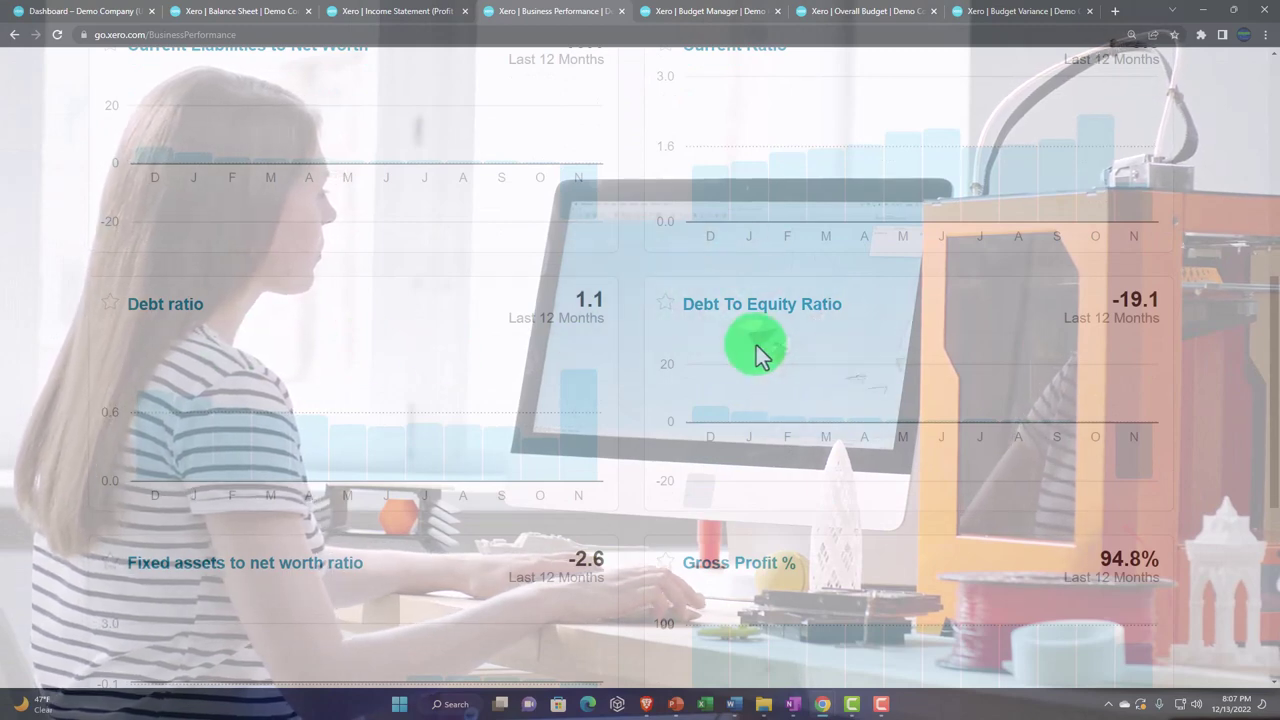
pyautogui.scroll(-3, 756, 345)
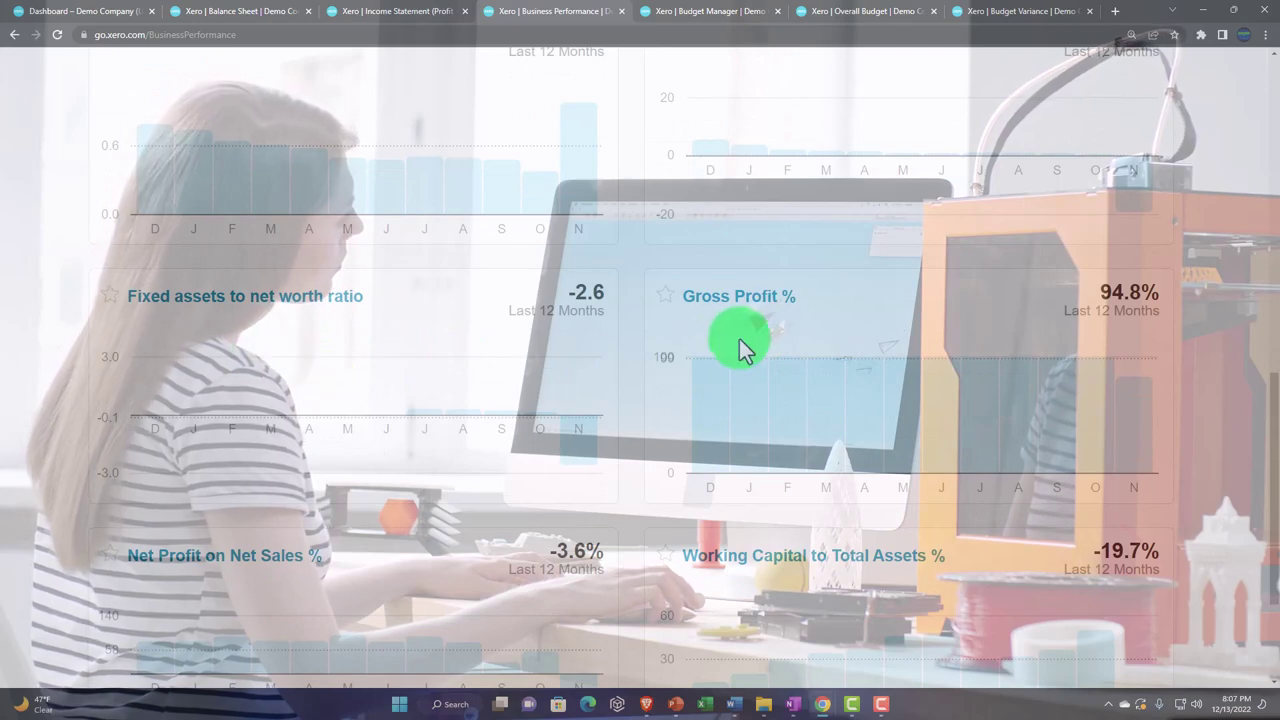
pyautogui.scroll(-2, 745, 347)
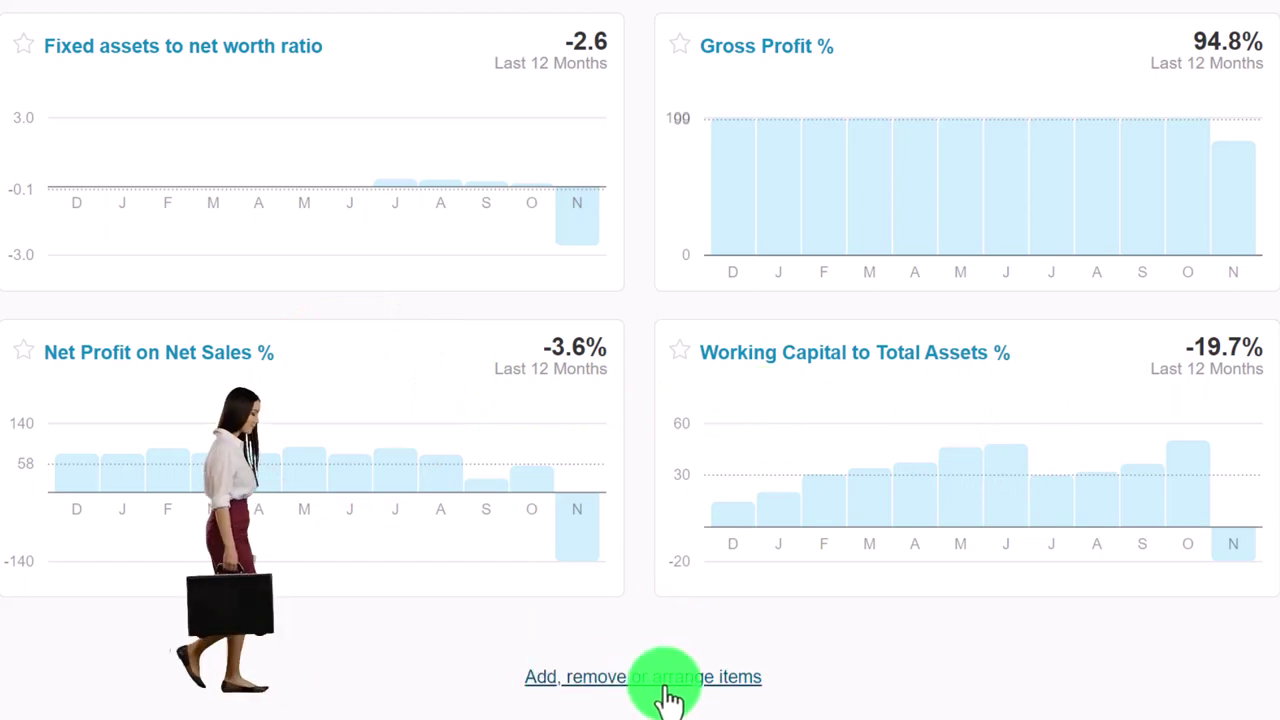
# Look at the options for hiding and arranging the Business Performance ratio graphs, and exit without changing any.
pyautogui.click(662, 688)
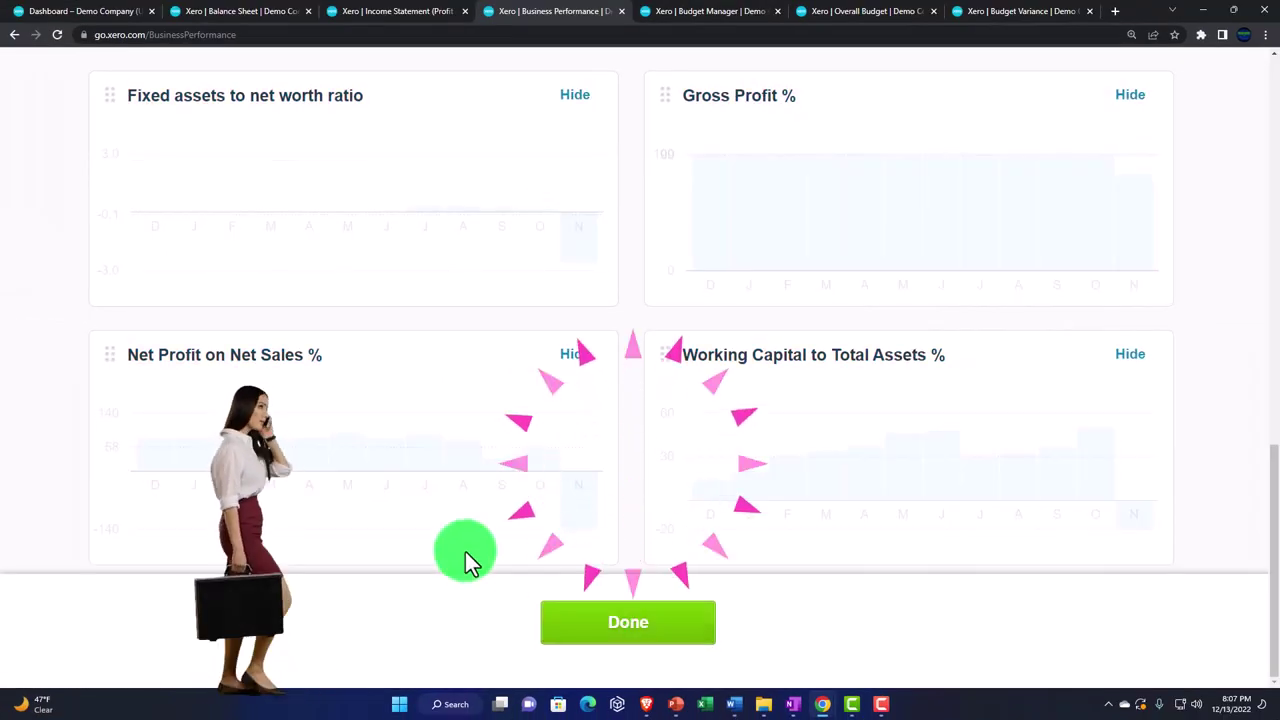
pyautogui.scroll(5, 466, 558)
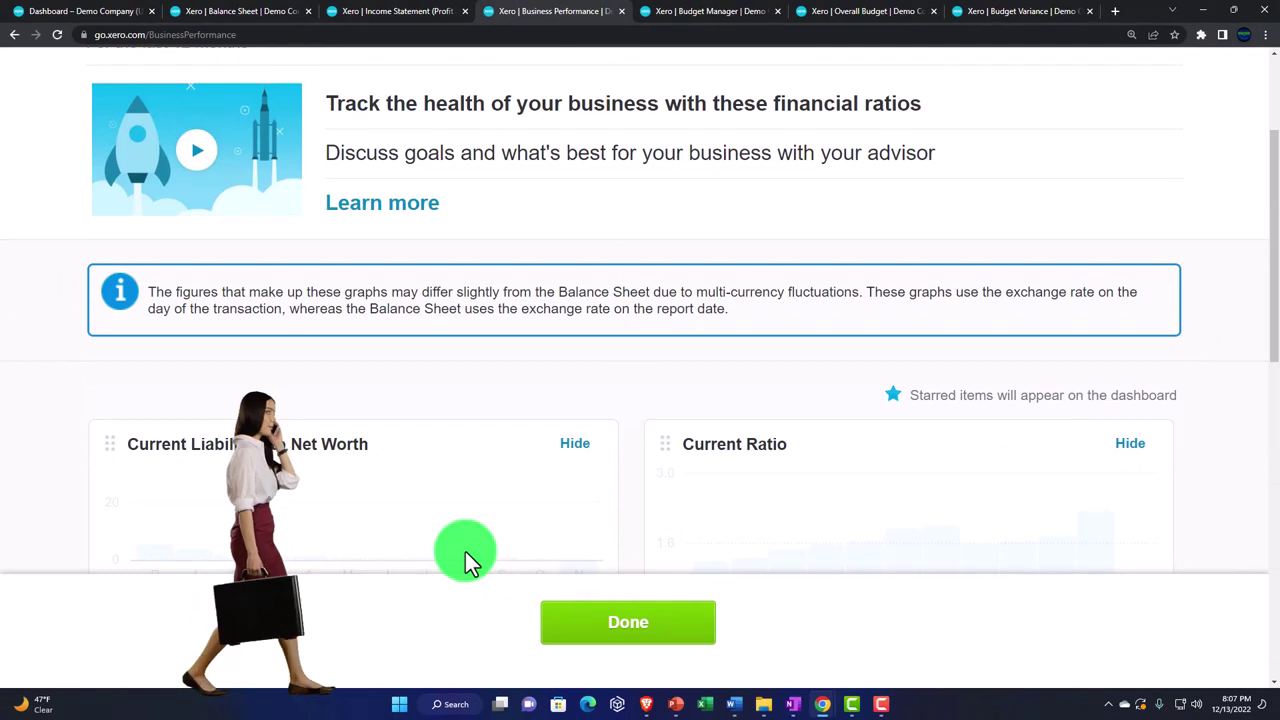
pyautogui.scroll(1, 465, 551)
pyautogui.click(622, 640)
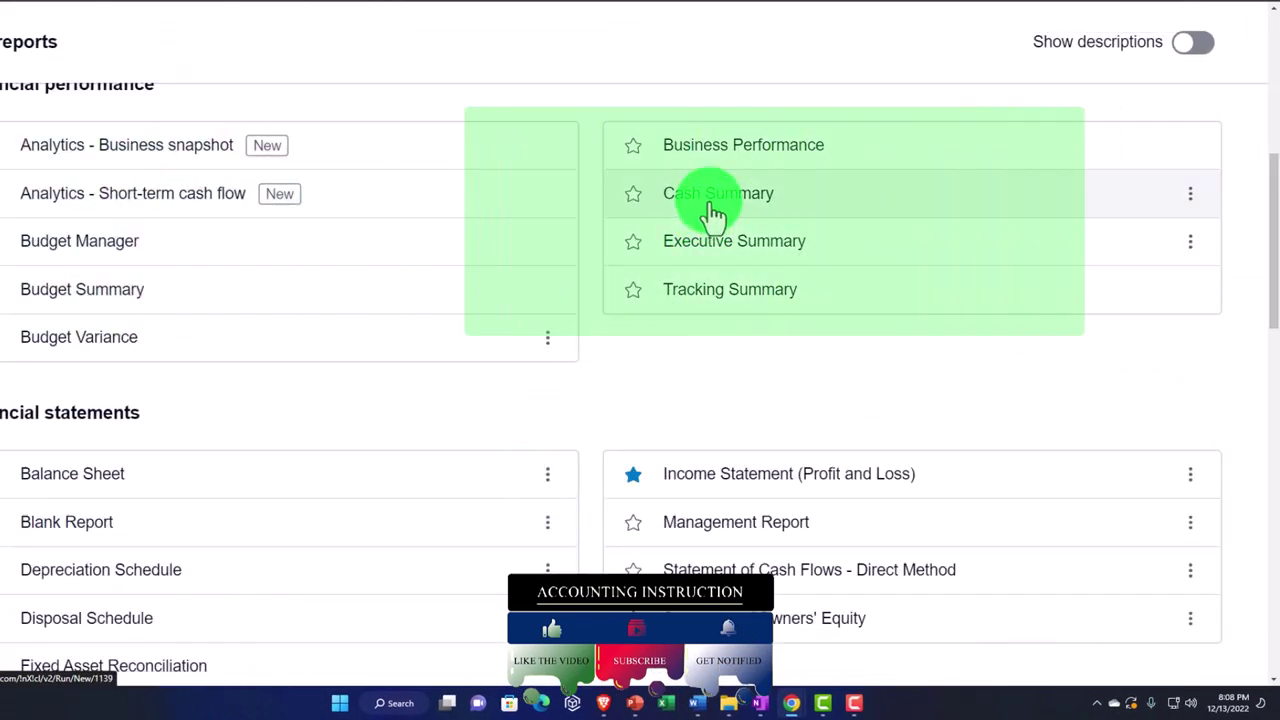
# Open the Cash Summary report and update its date range to this fiscal year, Jan 1 to Dec 31, 2022.
pyautogui.click(712, 212)
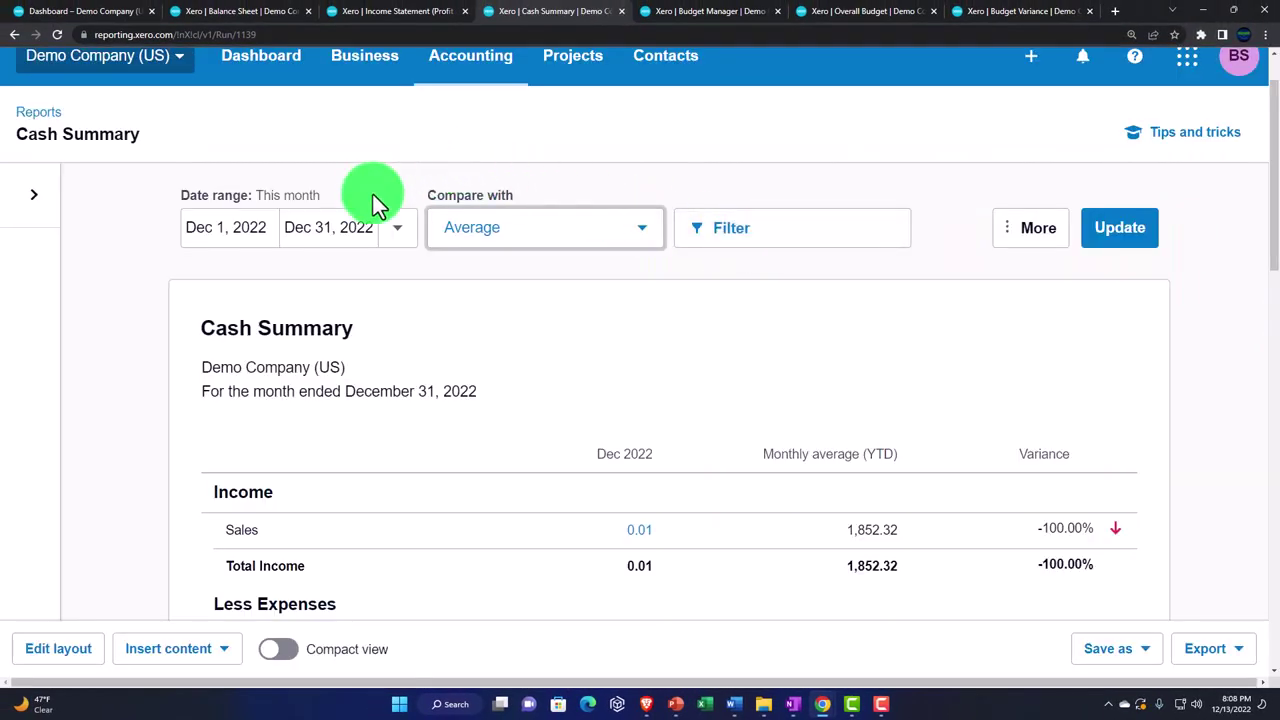
pyautogui.click(395, 228)
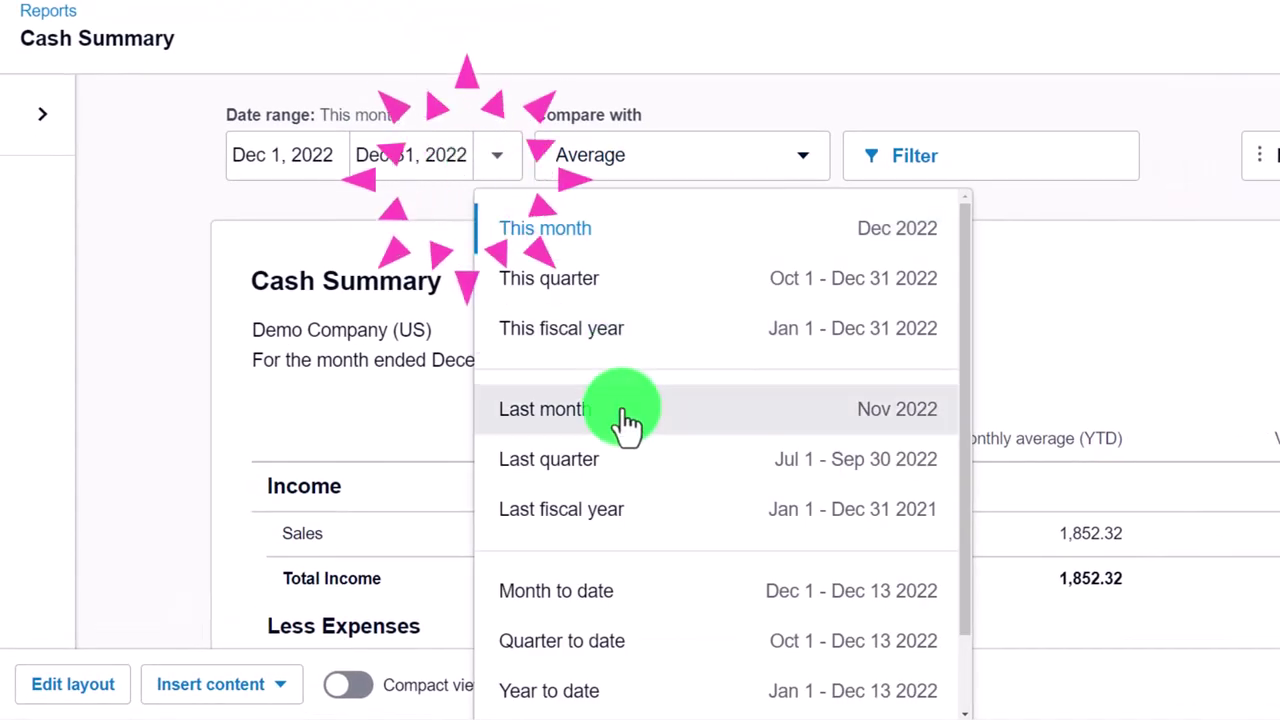
pyautogui.scroll(-2, 637, 470)
pyautogui.scroll(2, 640, 491)
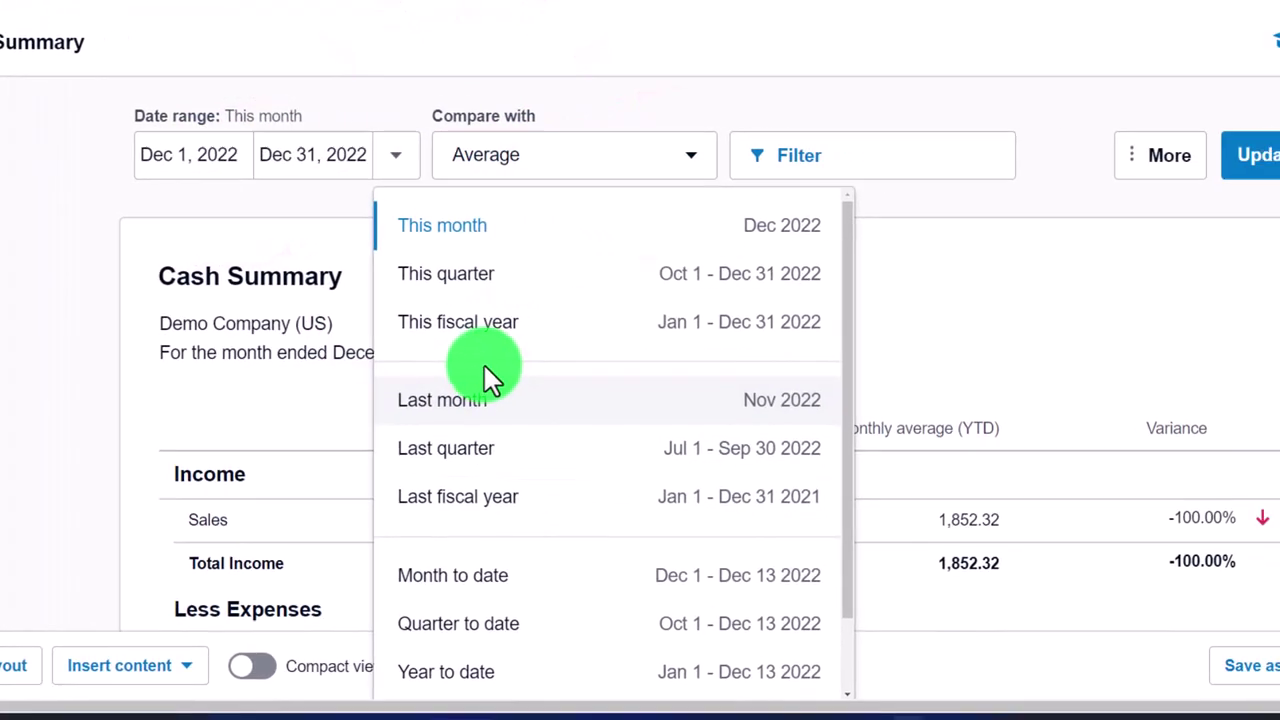
pyautogui.click(472, 328)
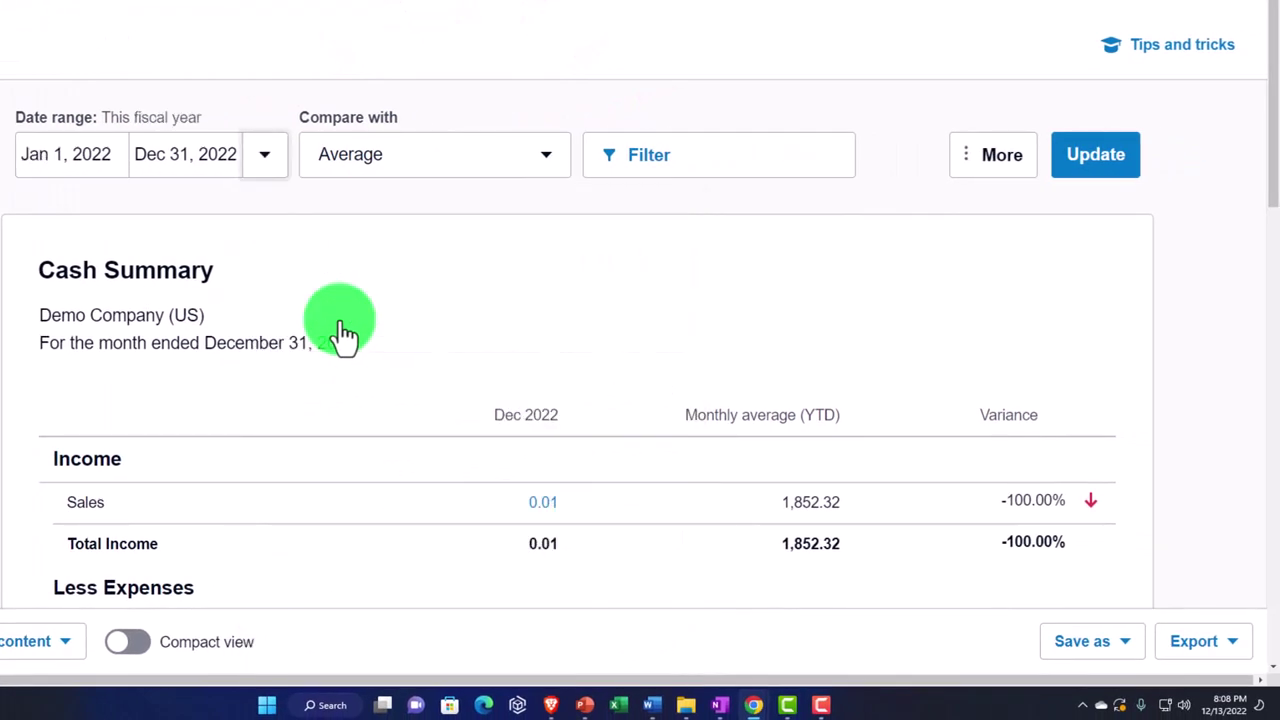
pyautogui.click(1126, 160)
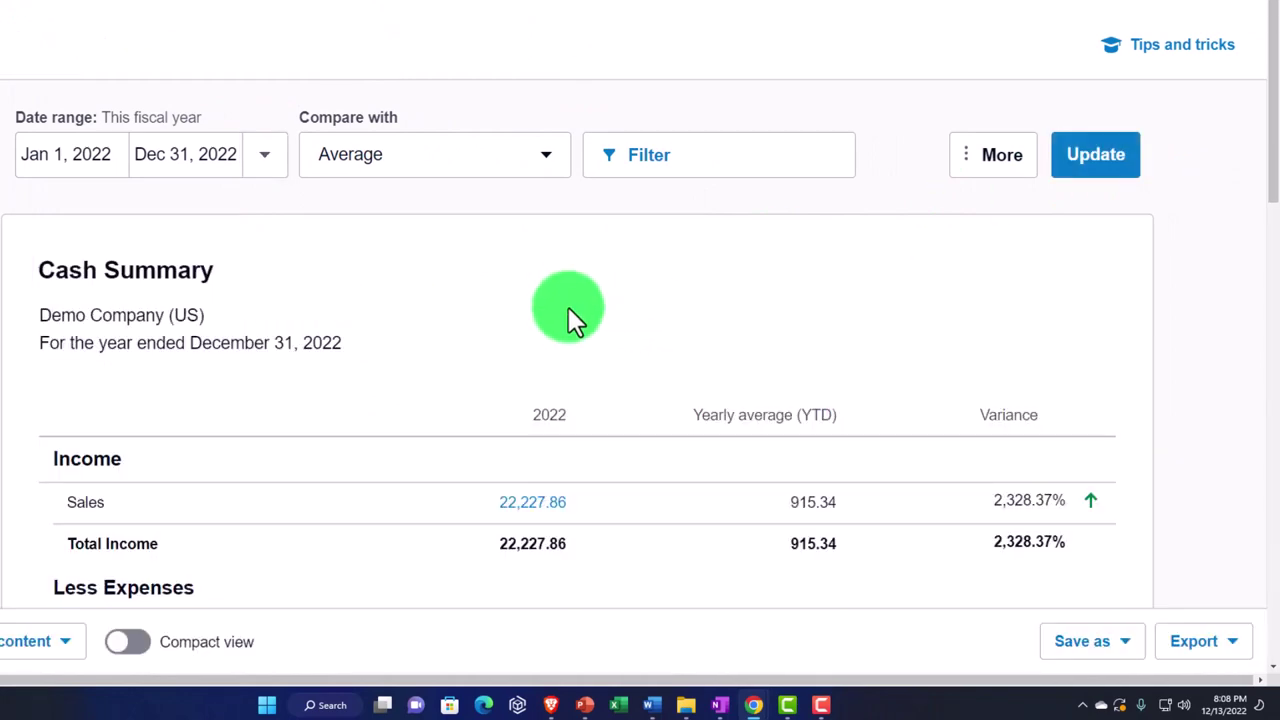
# Examine the 2022 Cash Summary's income, expenses, other cash activity, sales tax and closing summary against the yearly average and variance.
pyautogui.scroll(-2, 565, 315)
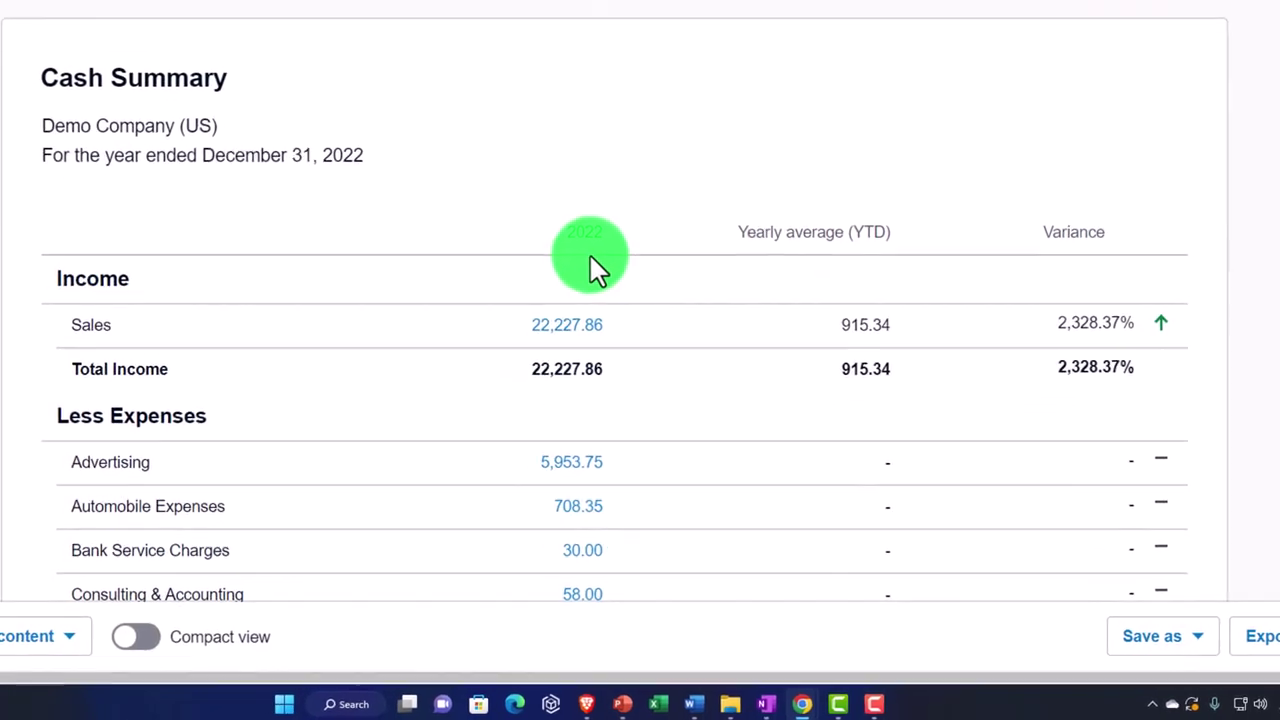
pyautogui.scroll(-7, 590, 325)
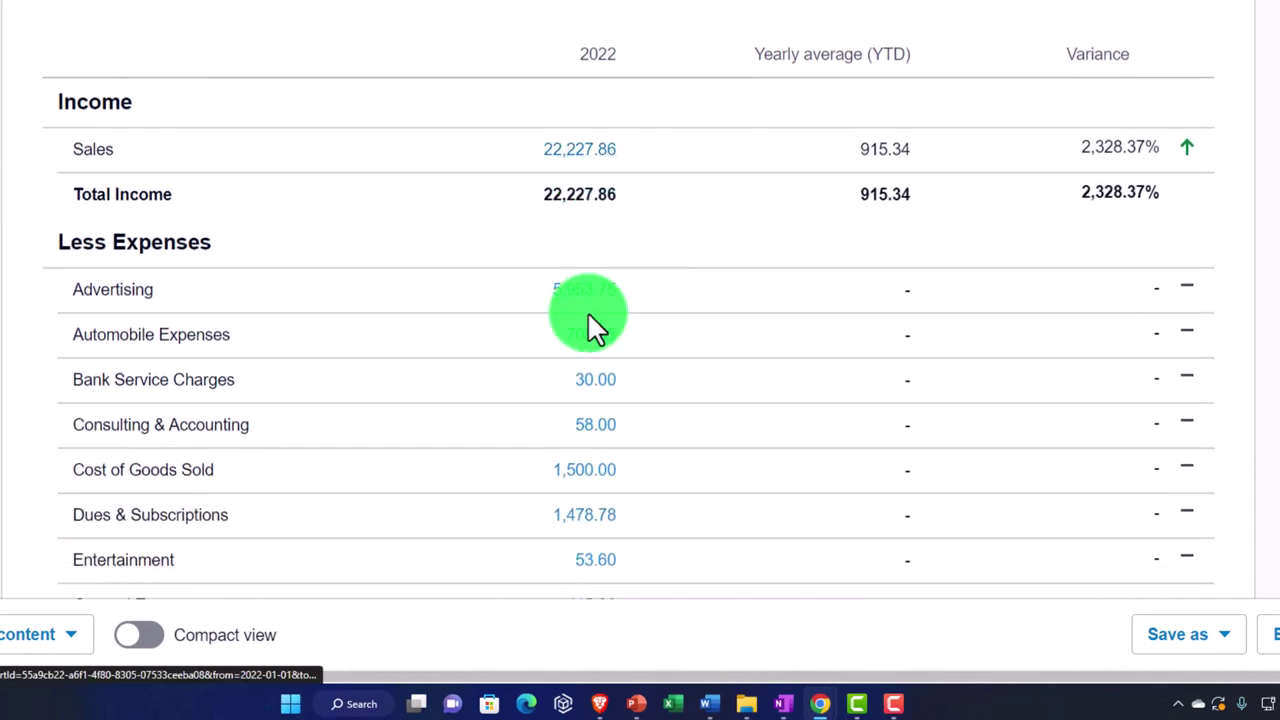
pyautogui.scroll(-3, 590, 318)
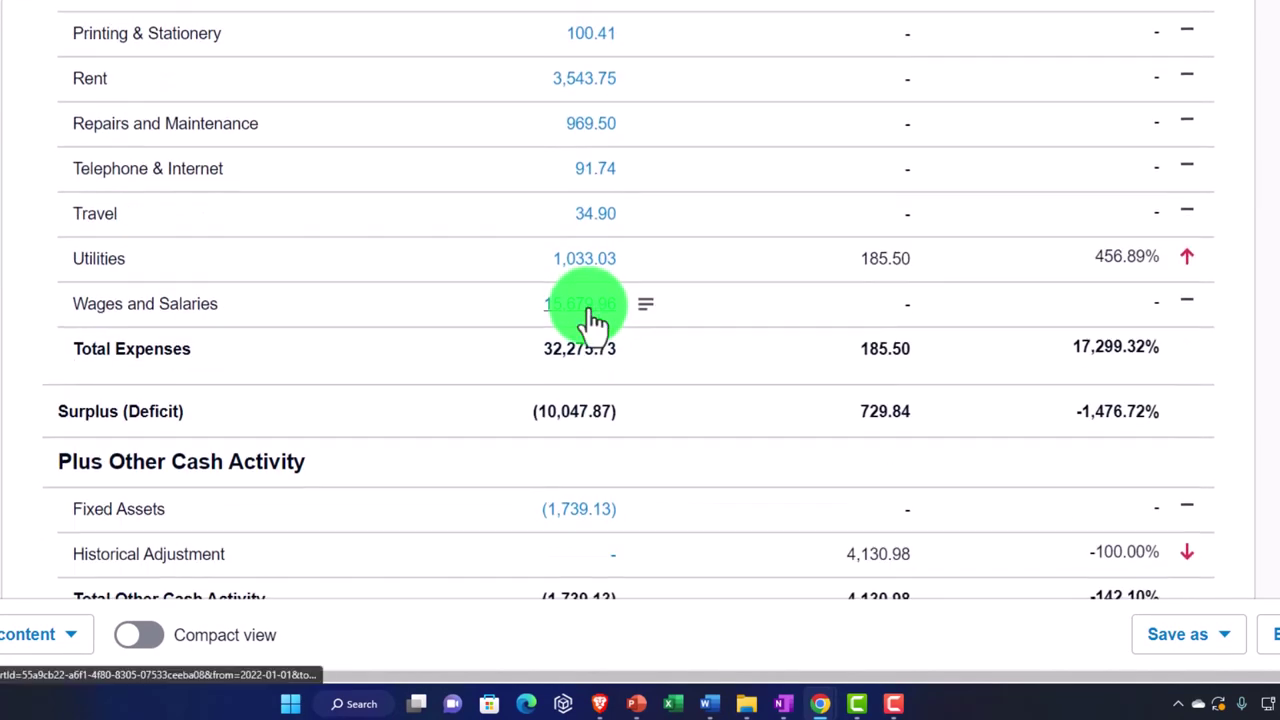
pyautogui.scroll(-2, 590, 318)
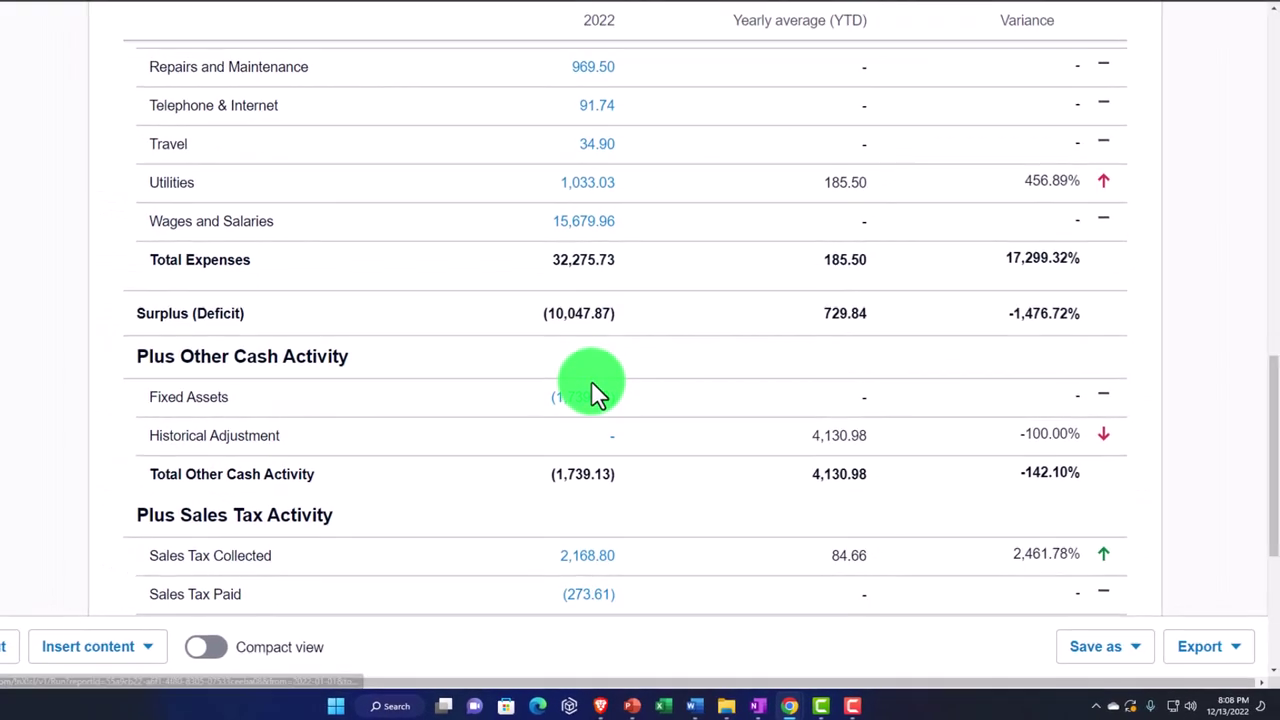
pyautogui.scroll(-1, 591, 380)
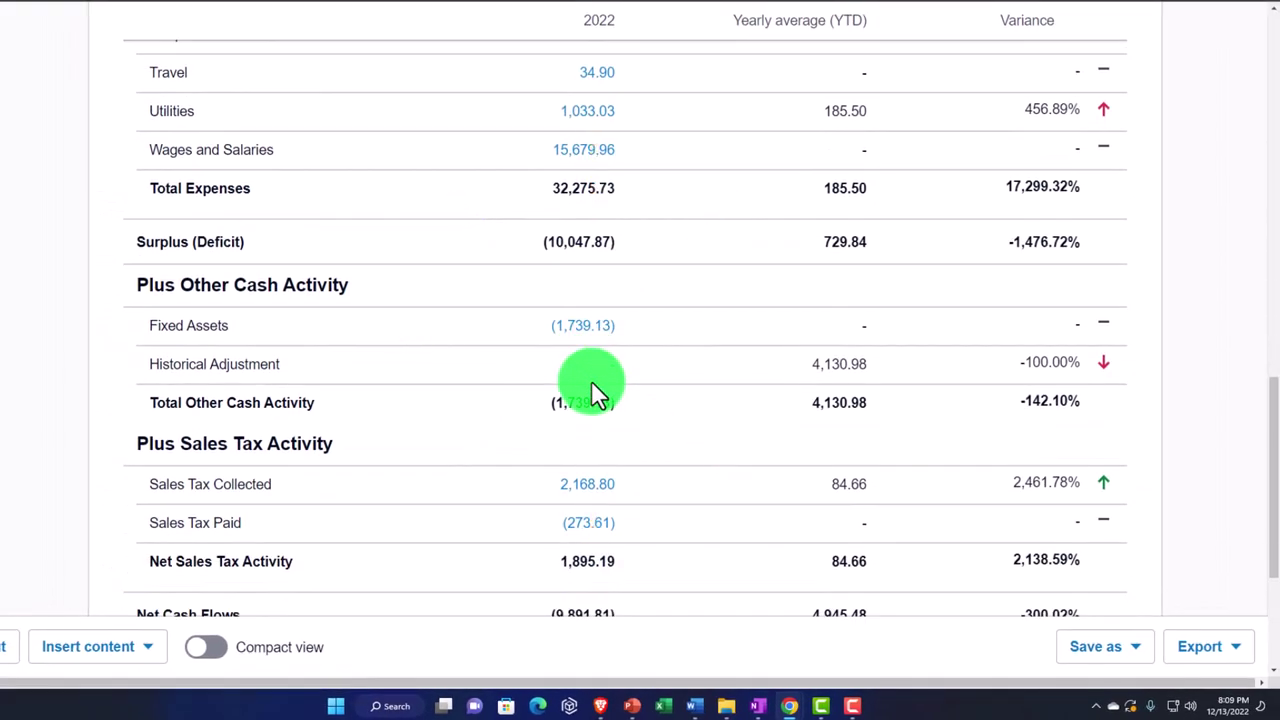
pyautogui.scroll(-1, 591, 380)
pyautogui.scroll(-2, 591, 380)
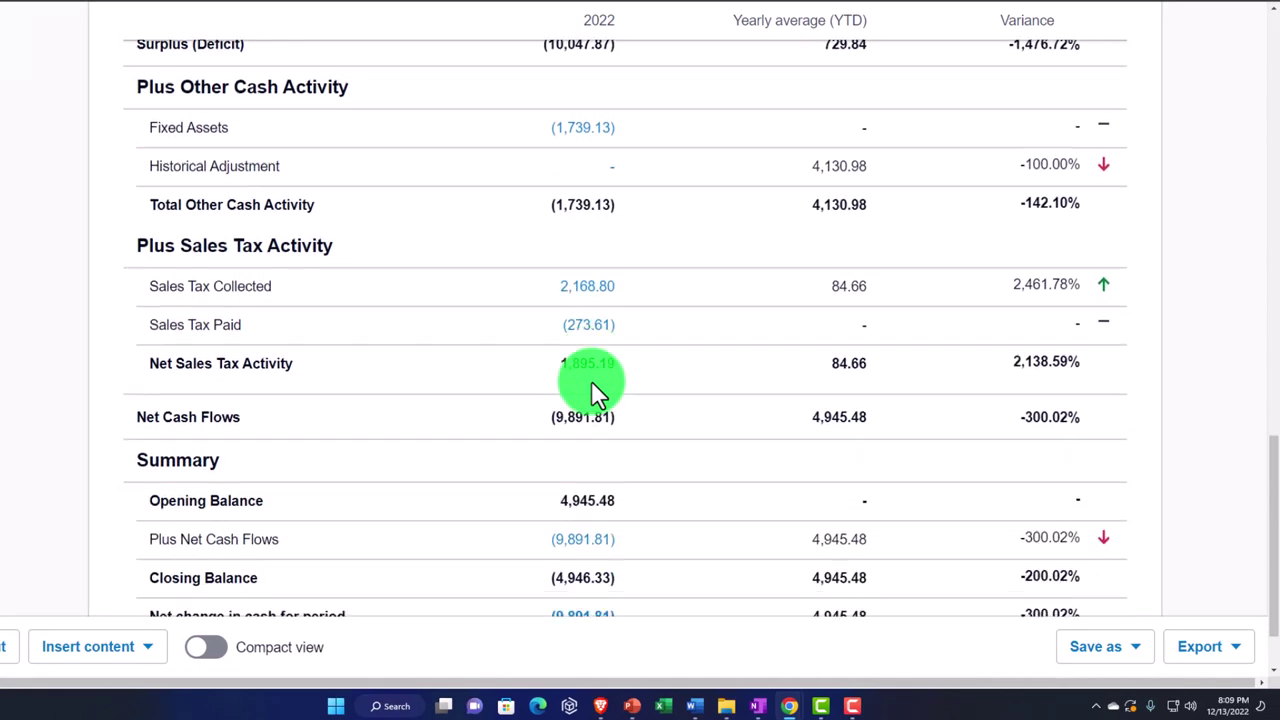
pyautogui.scroll(-1, 591, 380)
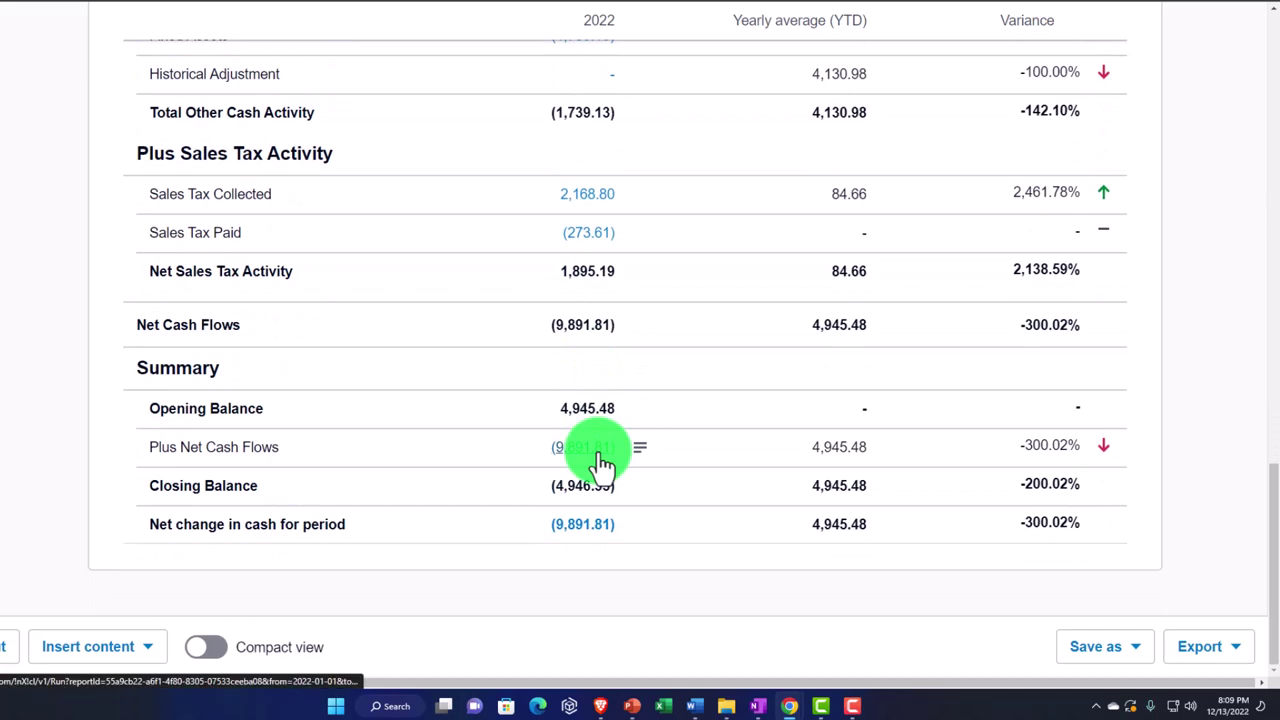
pyautogui.scroll(10, 597, 450)
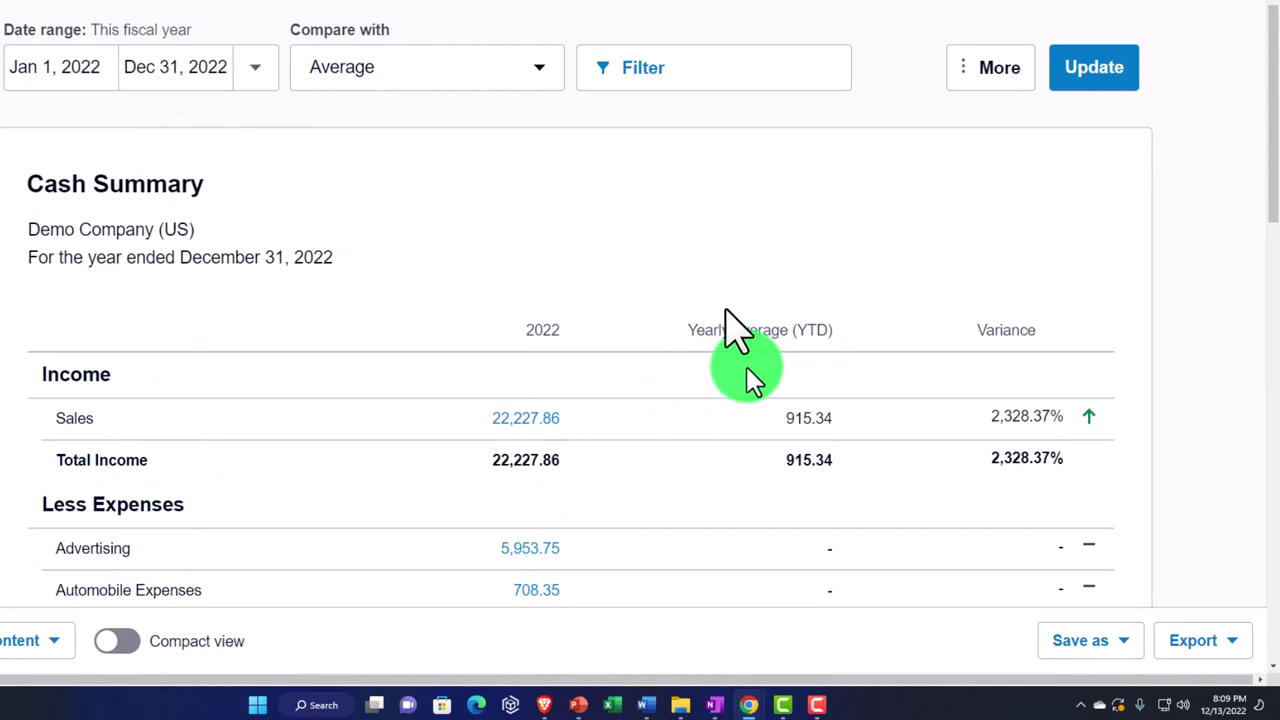
pyautogui.scroll(-2, 746, 366)
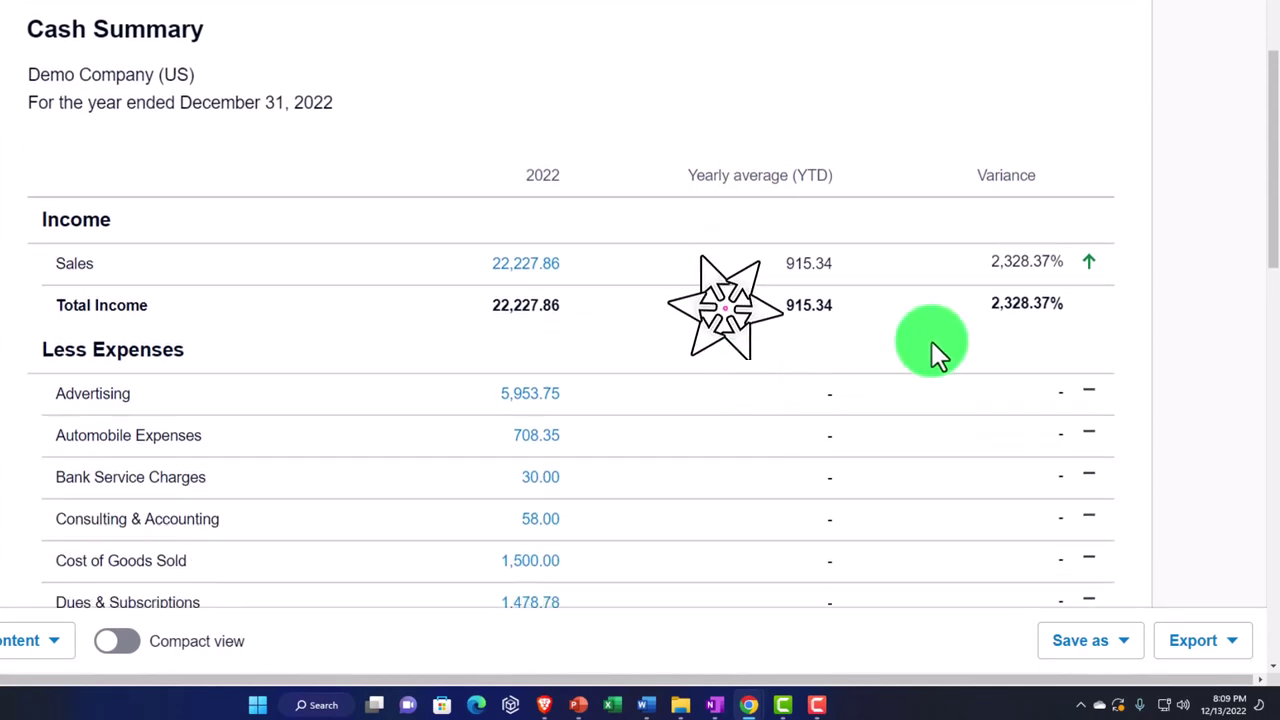
pyautogui.scroll(-3, 942, 339)
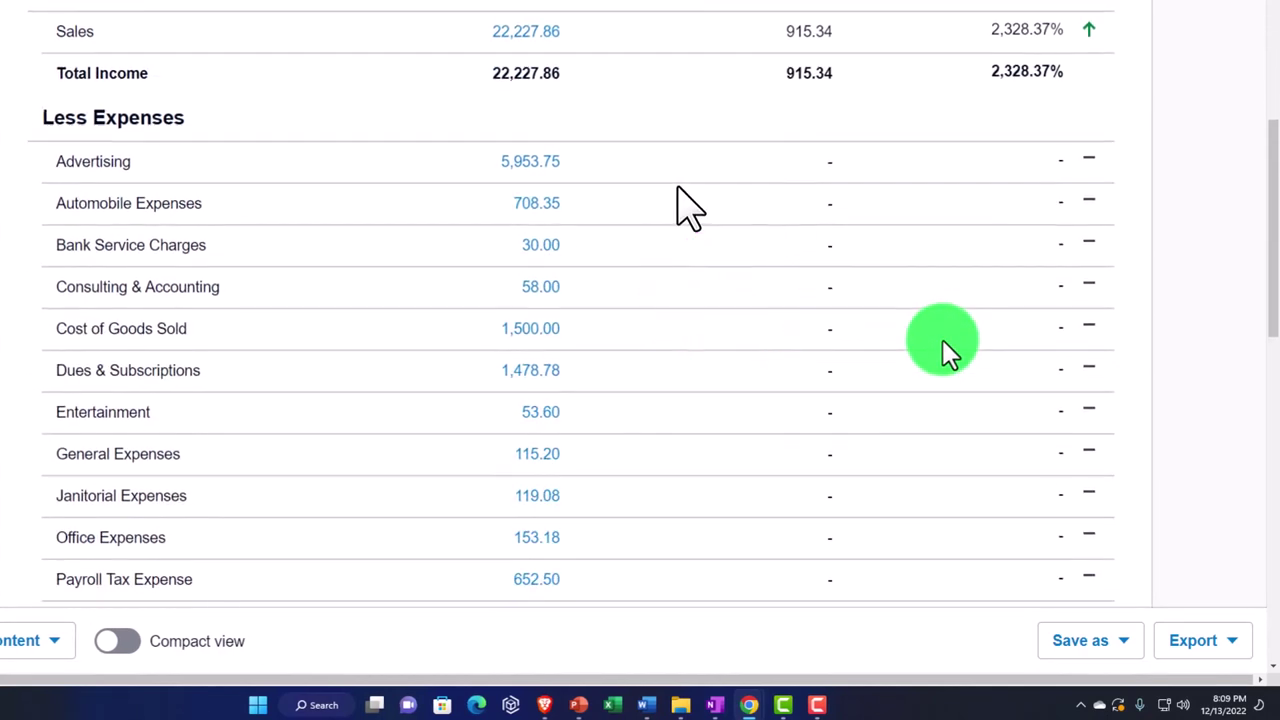
# Look at the Region tracking category filters available for the Cash Summary, and exit without applying any.
pyautogui.scroll(5, 968, 366)
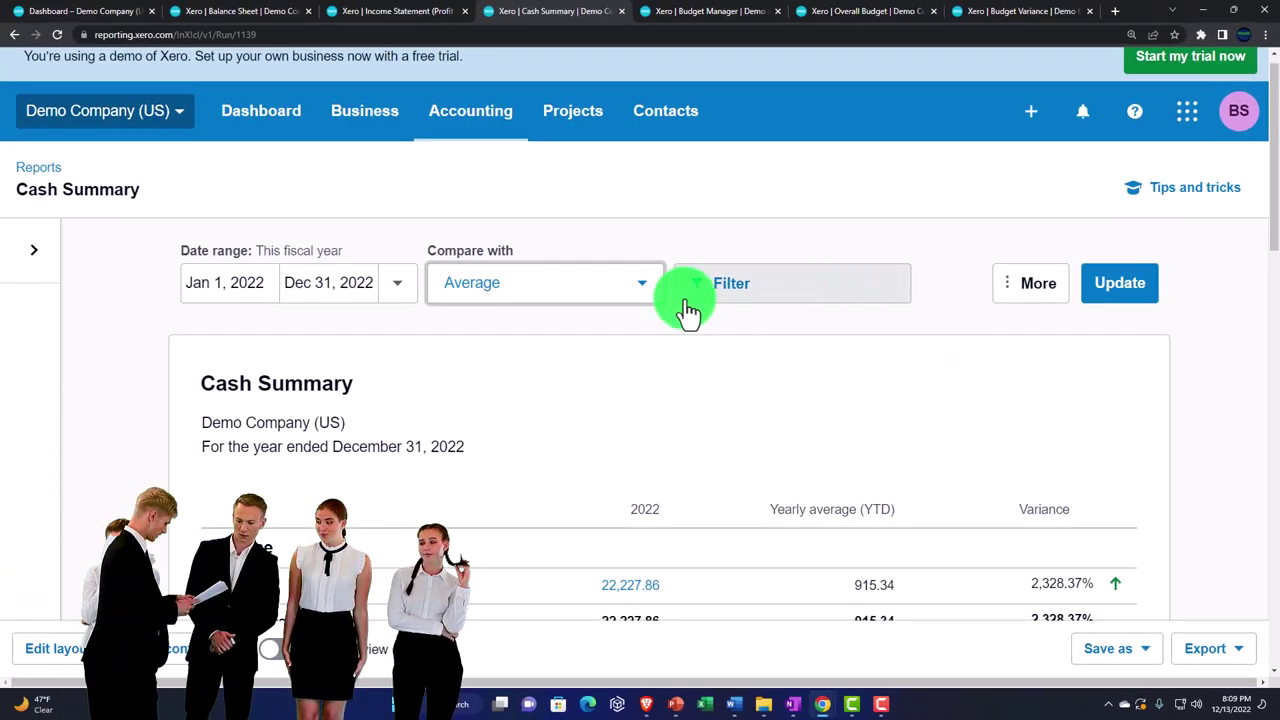
pyautogui.click(791, 297)
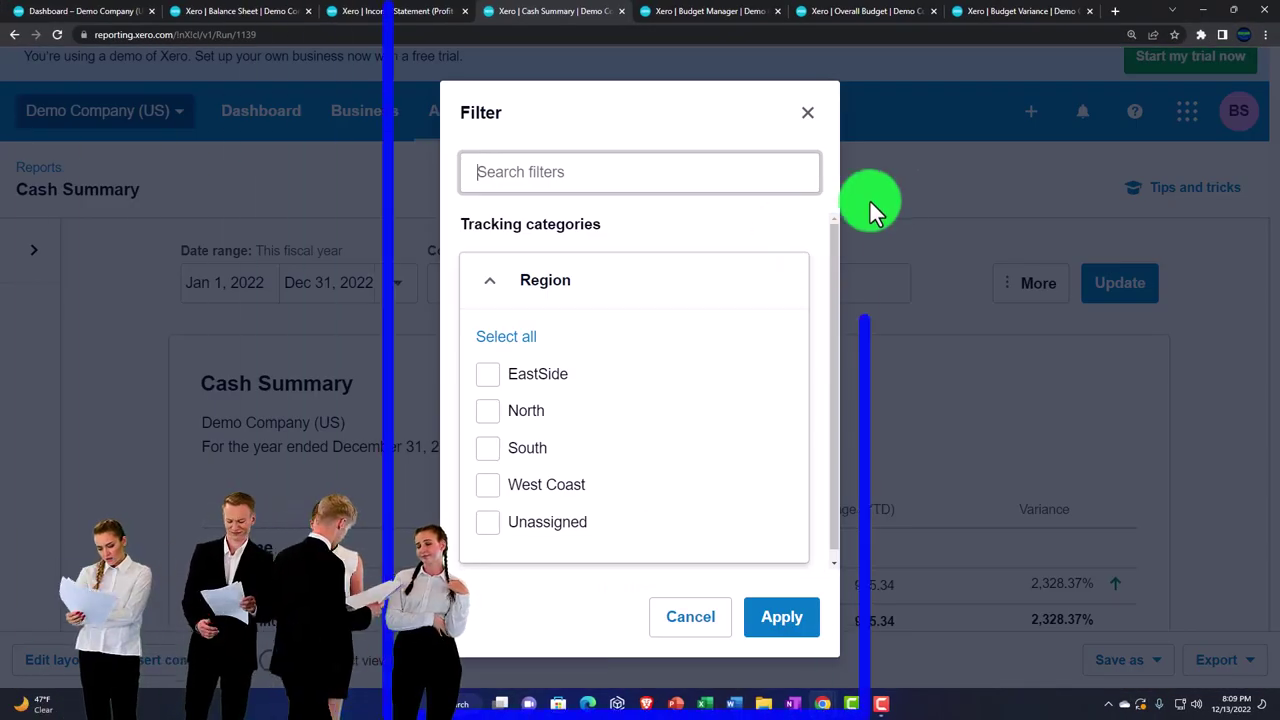
pyautogui.click(812, 116)
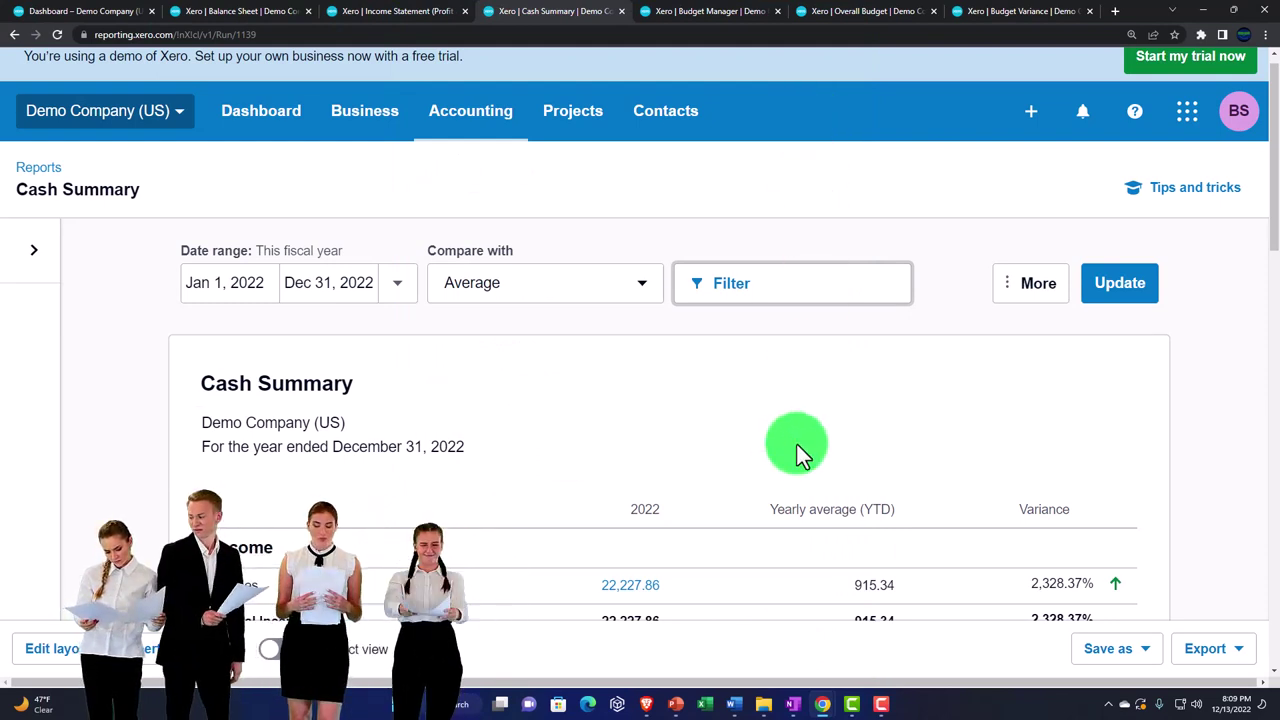
# Update the Cash Summary to compare with 1 year and look over the 2022 and 2021 columns.
pyautogui.click(648, 286)
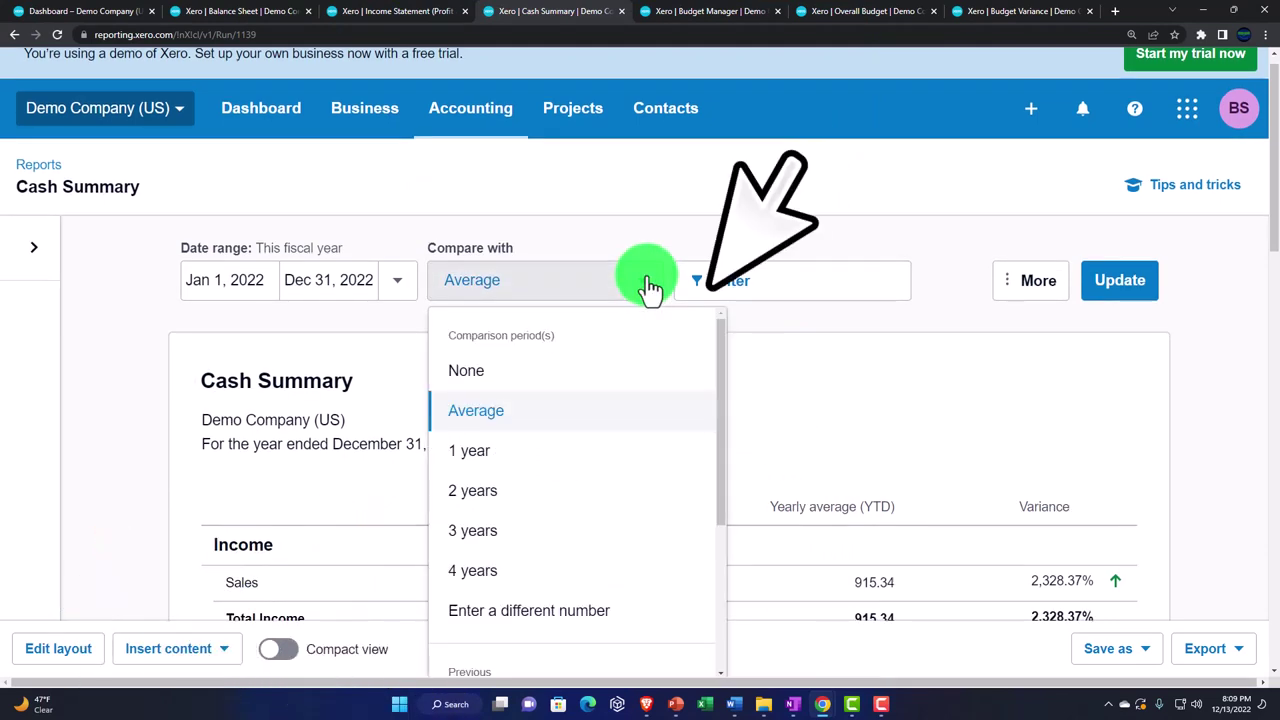
pyautogui.click(496, 458)
pyautogui.click(1122, 290)
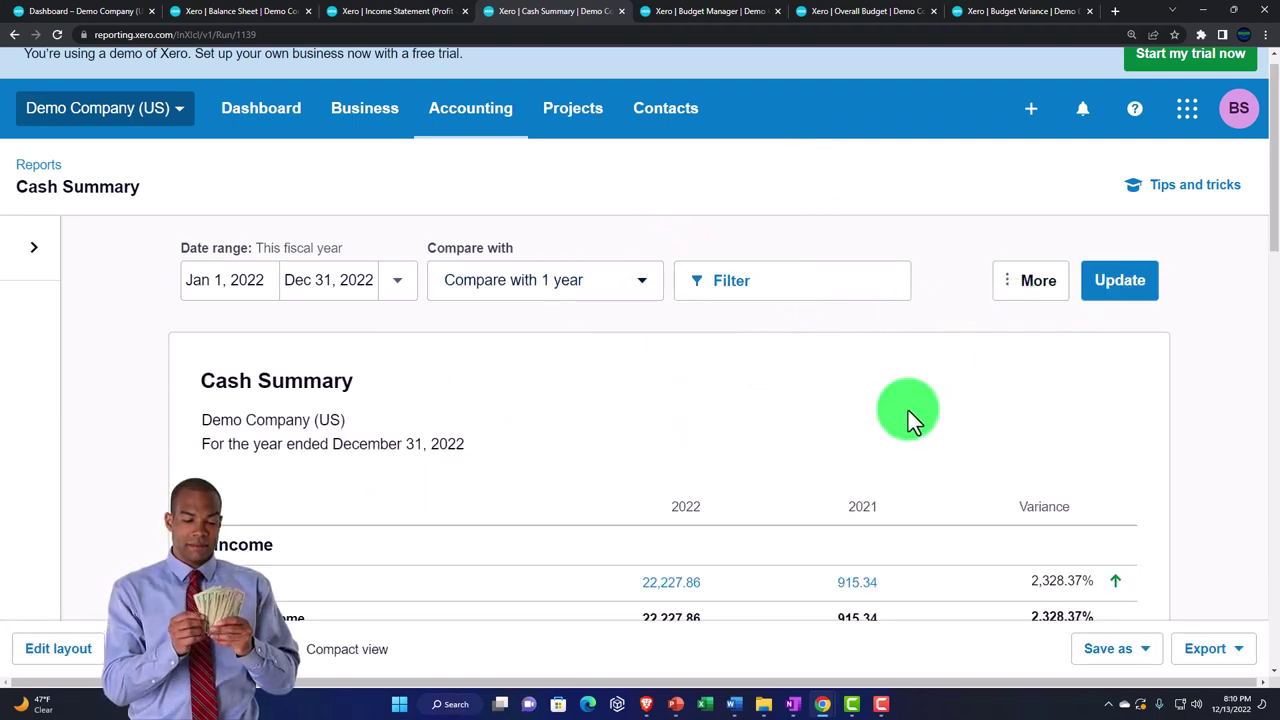
pyautogui.scroll(-3, 908, 410)
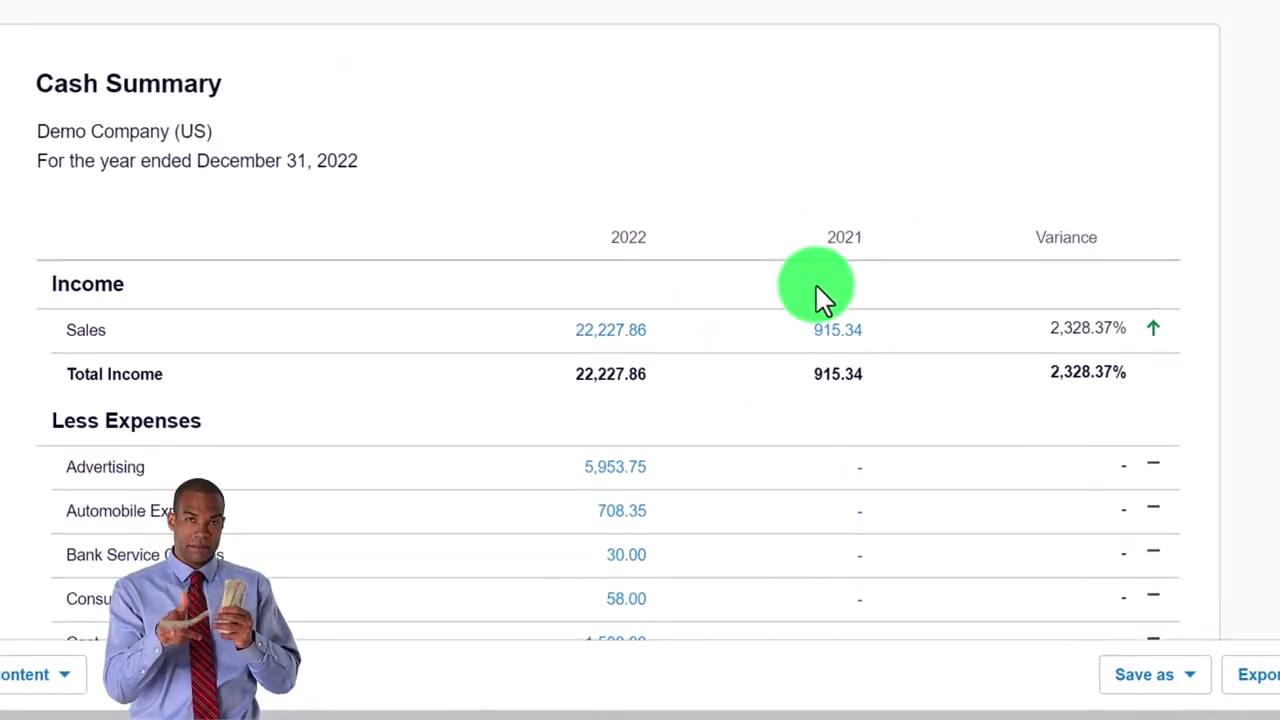
pyautogui.scroll(-5, 836, 330)
pyautogui.scroll(10, 817, 290)
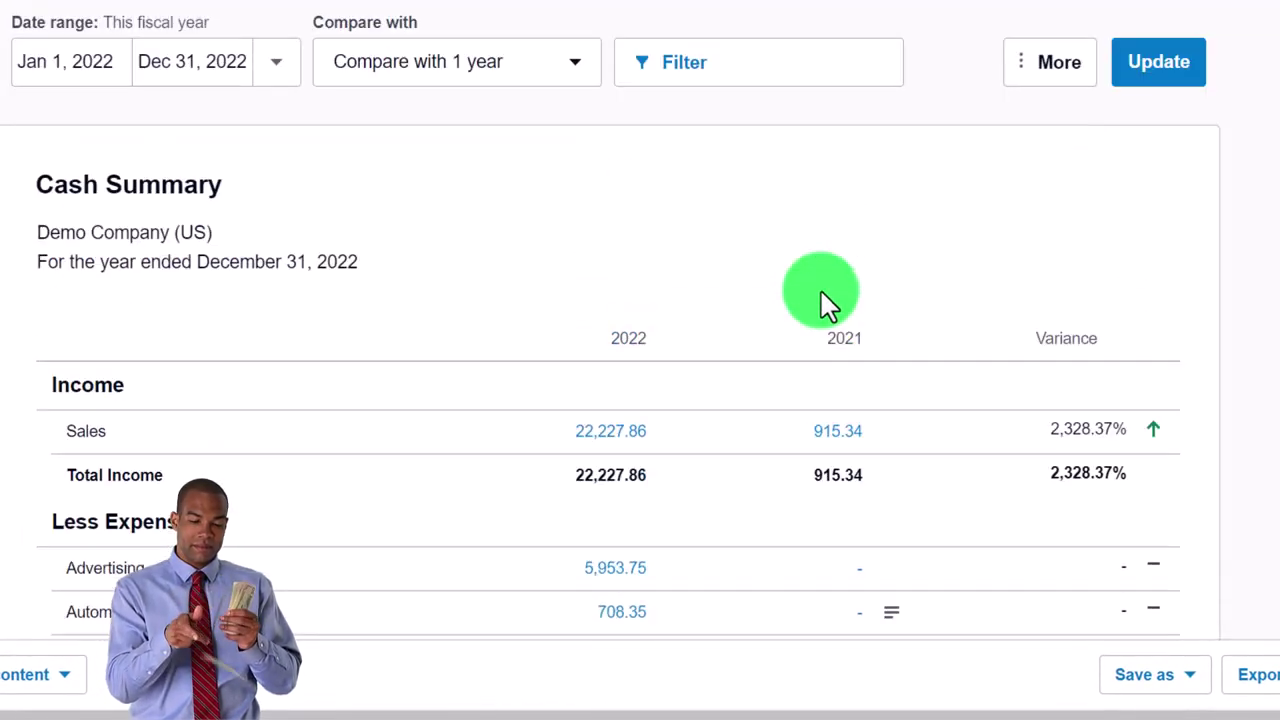
# Set the Cash Summary's comparison to None and update the report to show only the 2022 column.
pyautogui.click(583, 255)
pyautogui.click(397, 348)
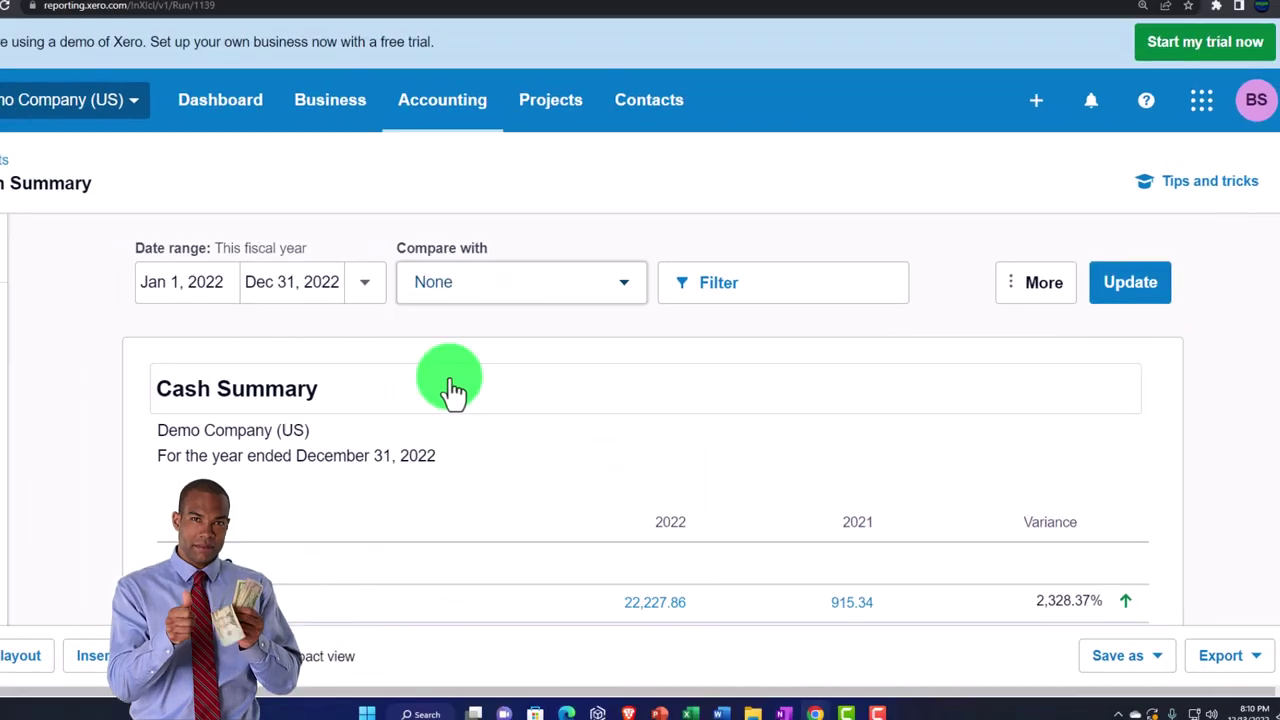
pyautogui.click(1158, 247)
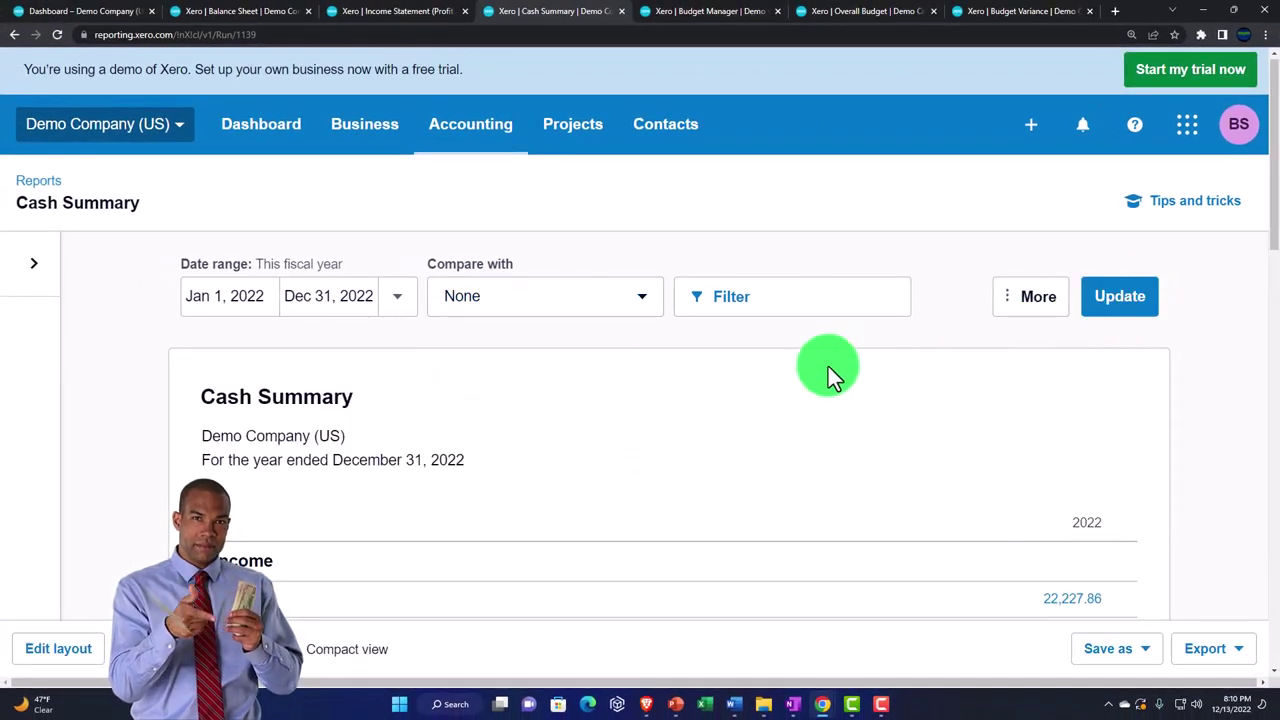
pyautogui.scroll(-3, 828, 366)
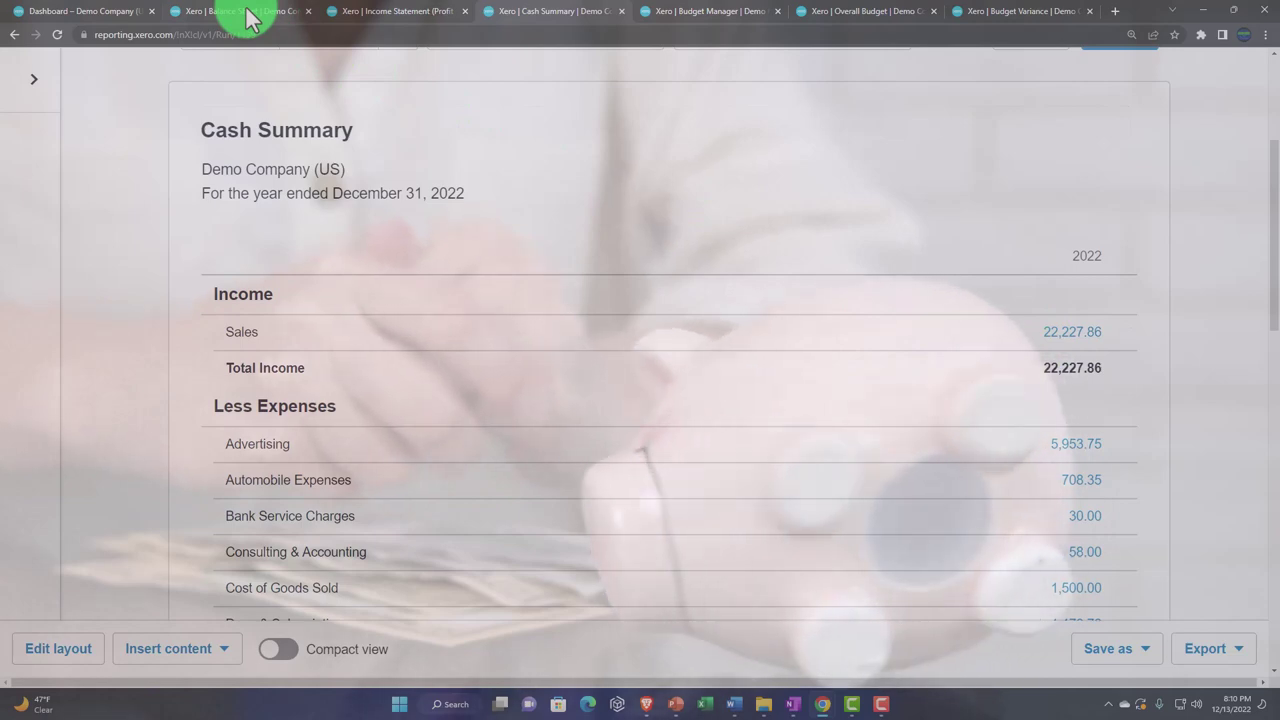
# Switch the 2022 Income Statement (Profit and Loss) to the Cash accounting basis, update it and check its sales figure.
pyautogui.click(363, 12)
pyautogui.scroll(-1, 465, 335)
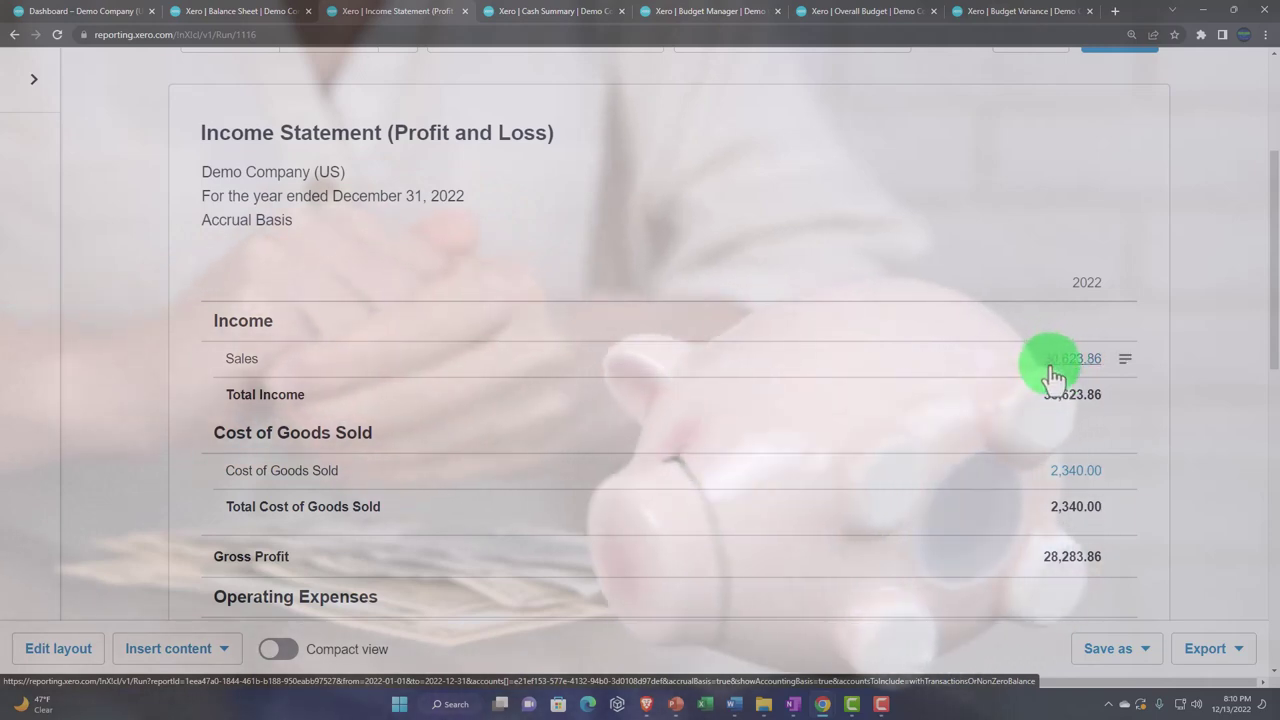
pyautogui.scroll(2, 1052, 378)
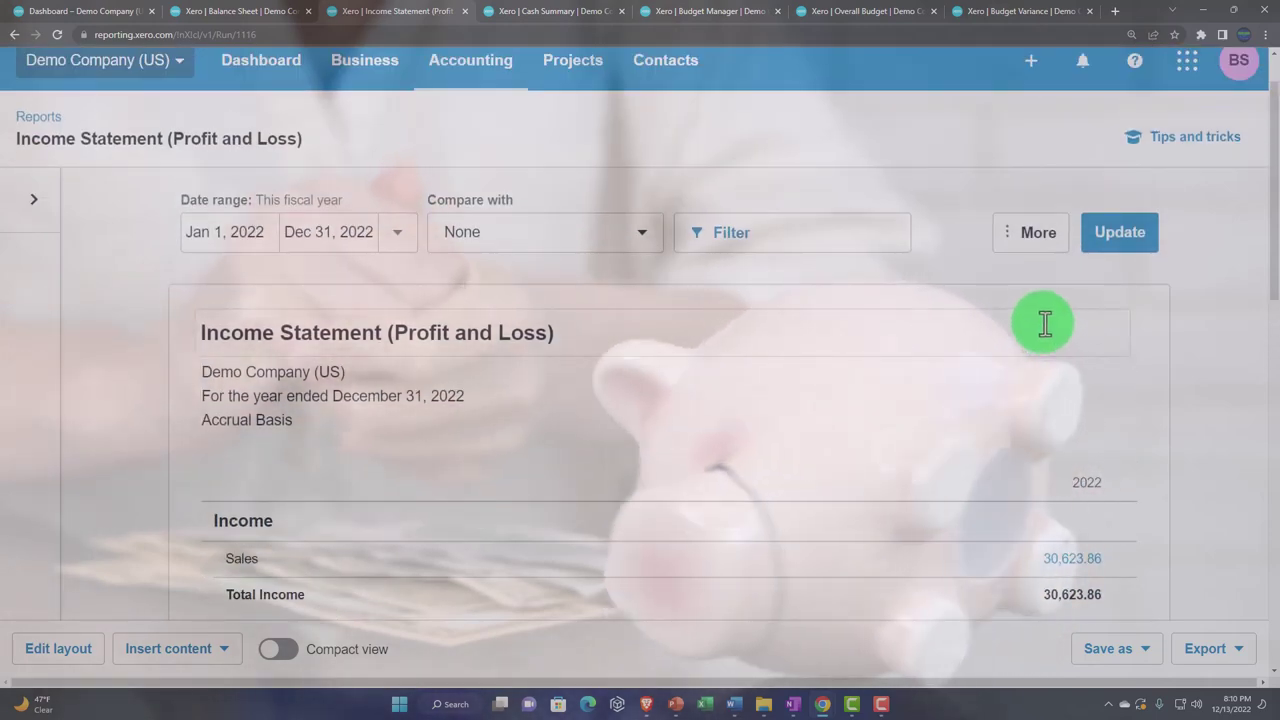
pyautogui.click(1035, 245)
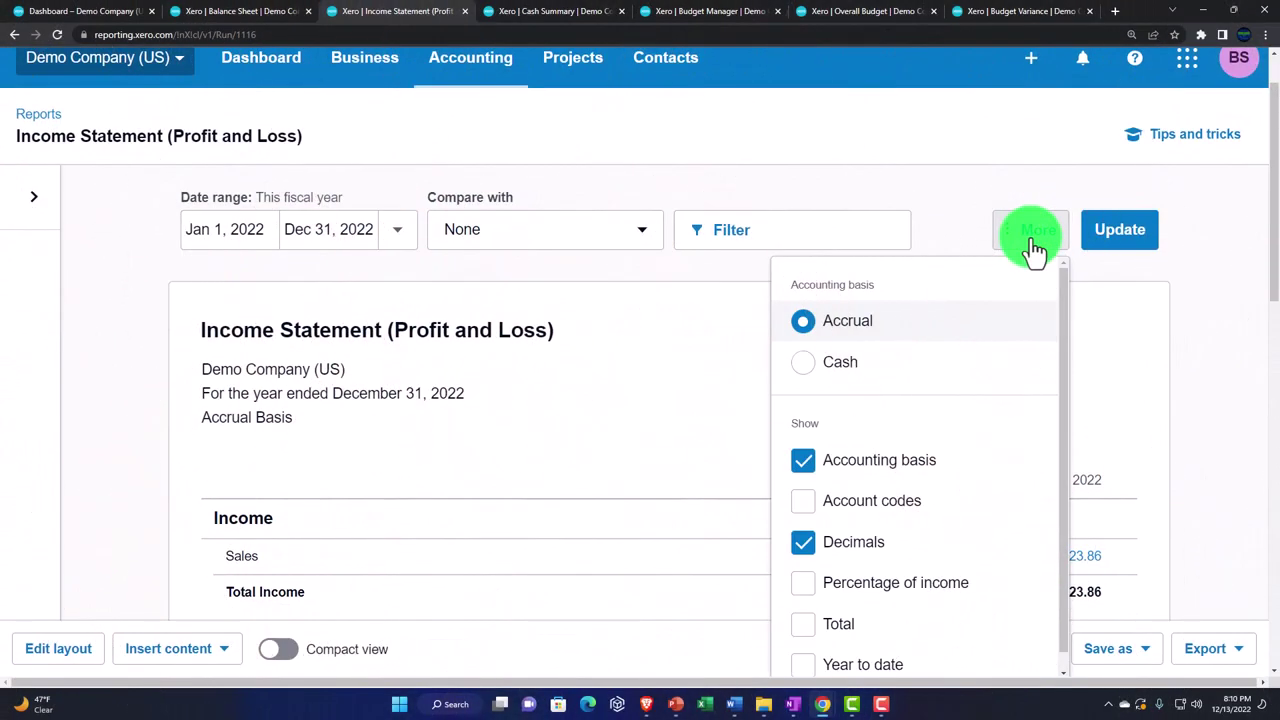
pyautogui.click(810, 364)
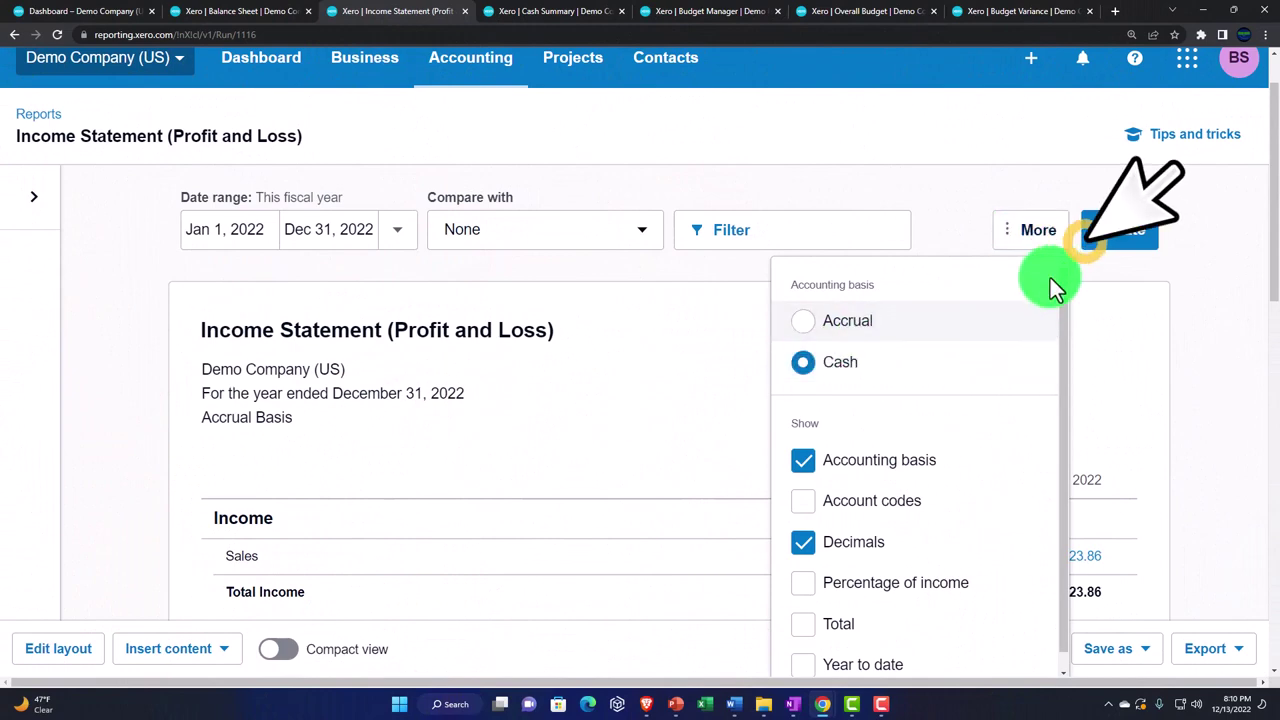
pyautogui.click(1112, 245)
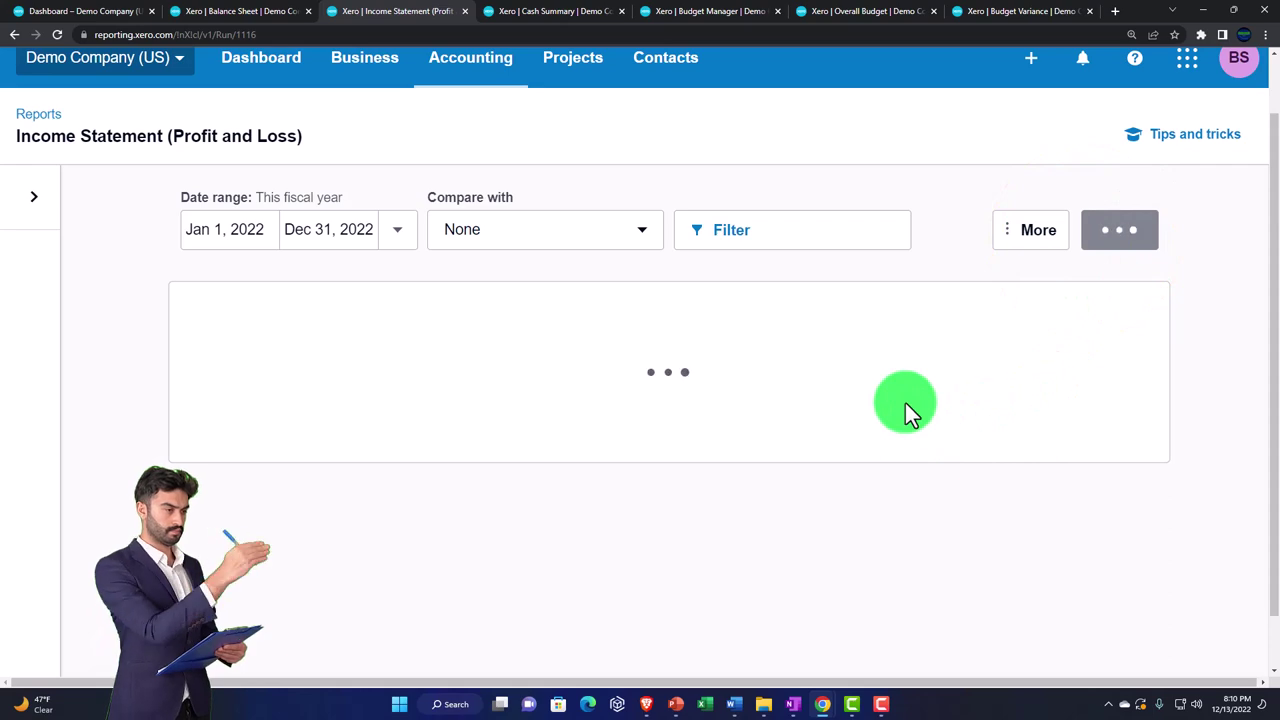
pyautogui.scroll(-2, 905, 402)
pyautogui.scroll(-1, 905, 402)
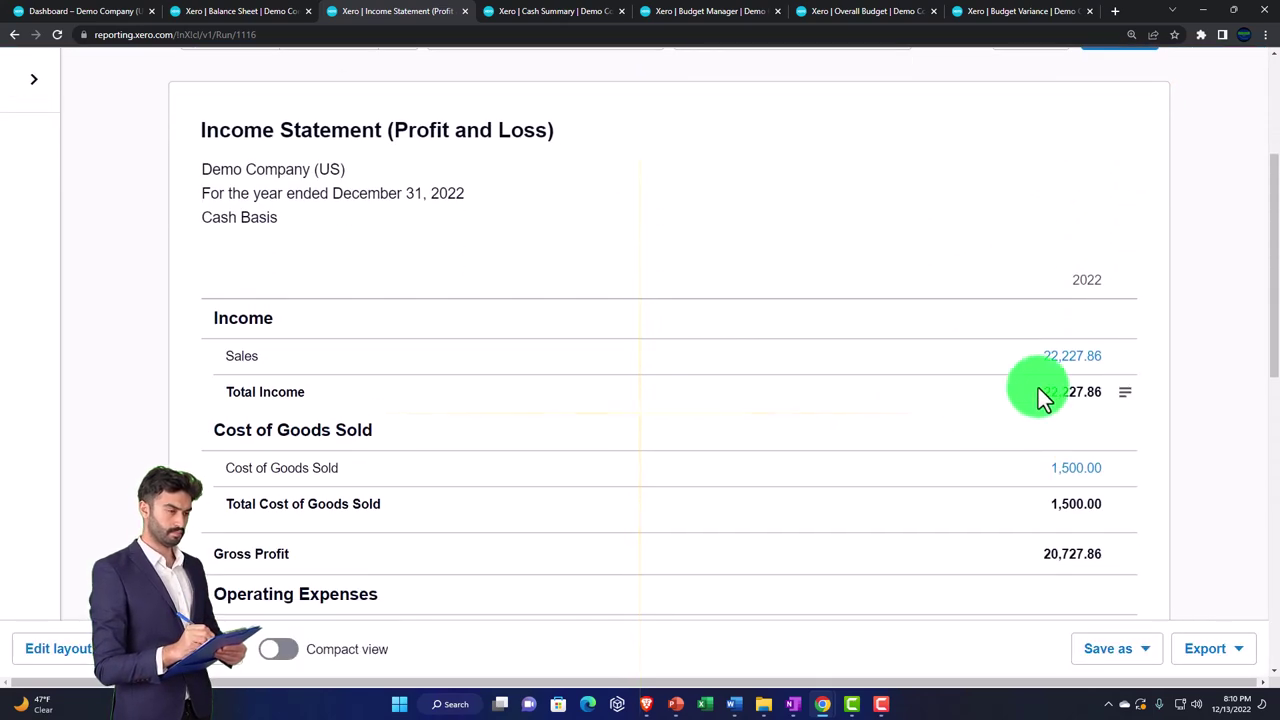
# Look over the Budget Variance report's income figures, and return to the Cash Summary's 2022 income.
pyautogui.click(996, 12)
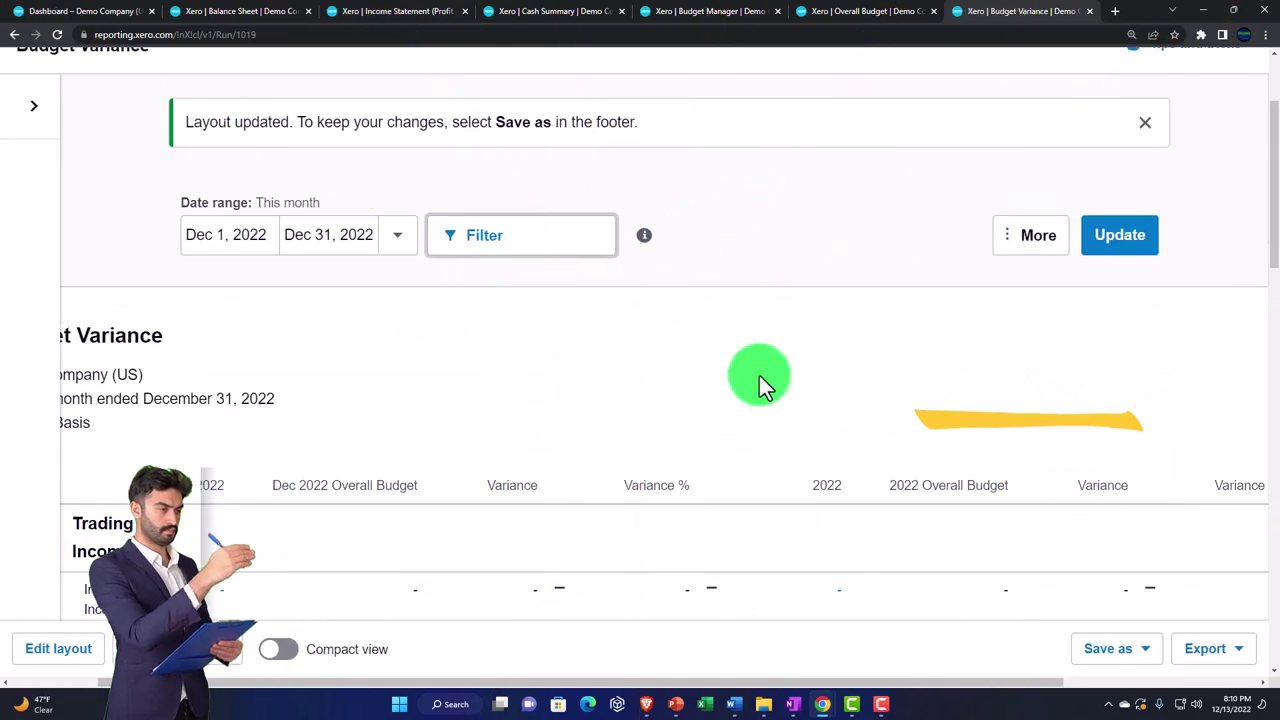
pyautogui.scroll(-2, 759, 375)
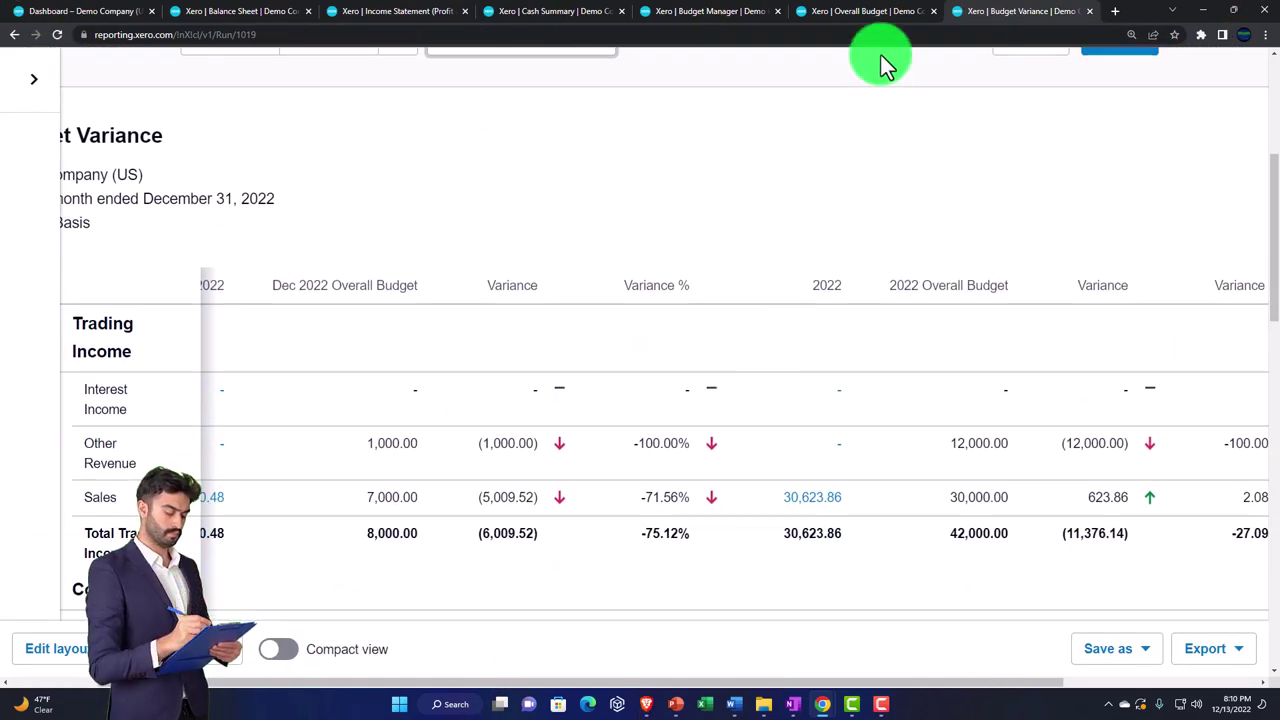
pyautogui.click(830, 11)
pyautogui.click(700, 12)
pyautogui.click(588, 12)
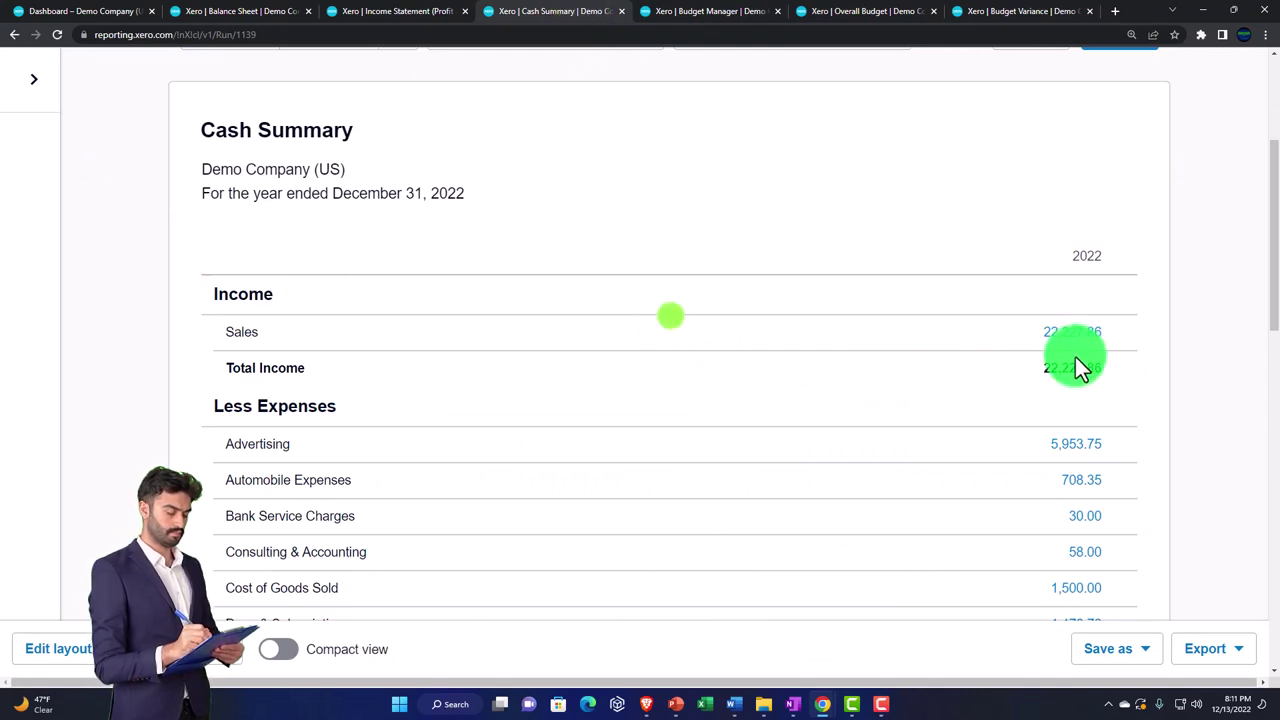
# Open the Executive Summary from the Financial performance reports and look at its comparison period options without changing them.
pyautogui.scroll(3, 727, 373)
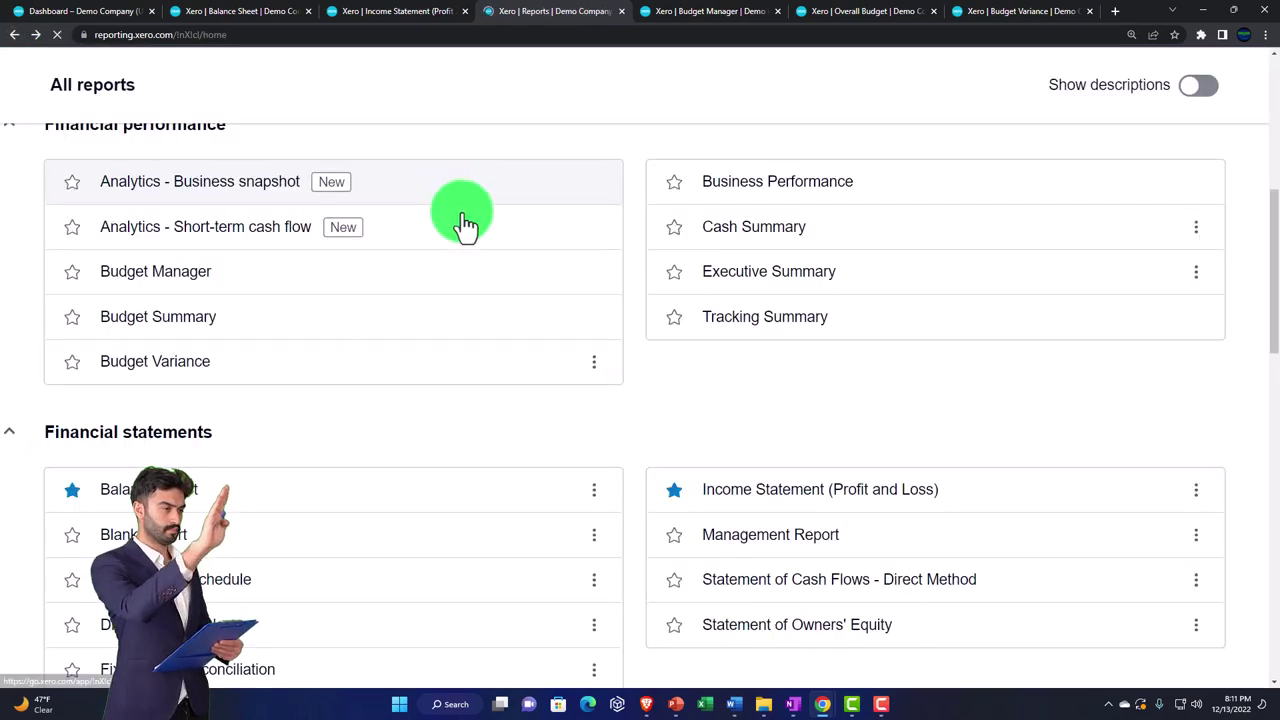
pyautogui.click(738, 283)
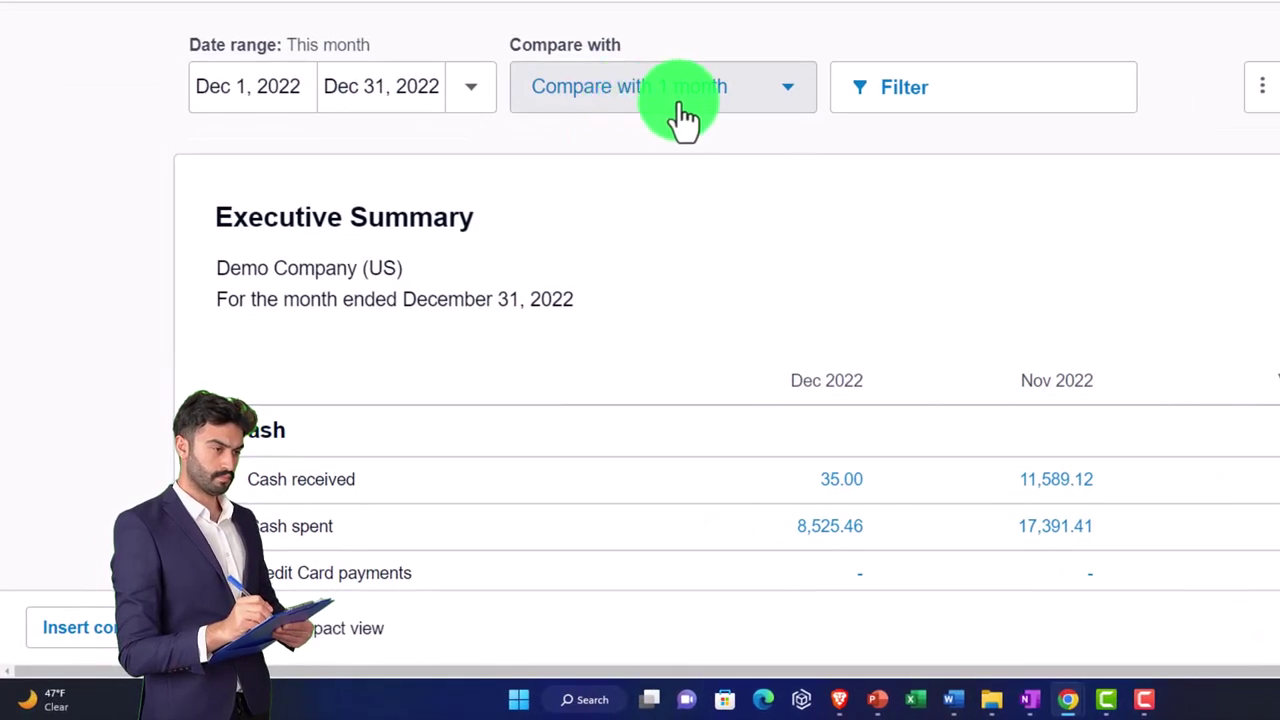
pyautogui.click(786, 104)
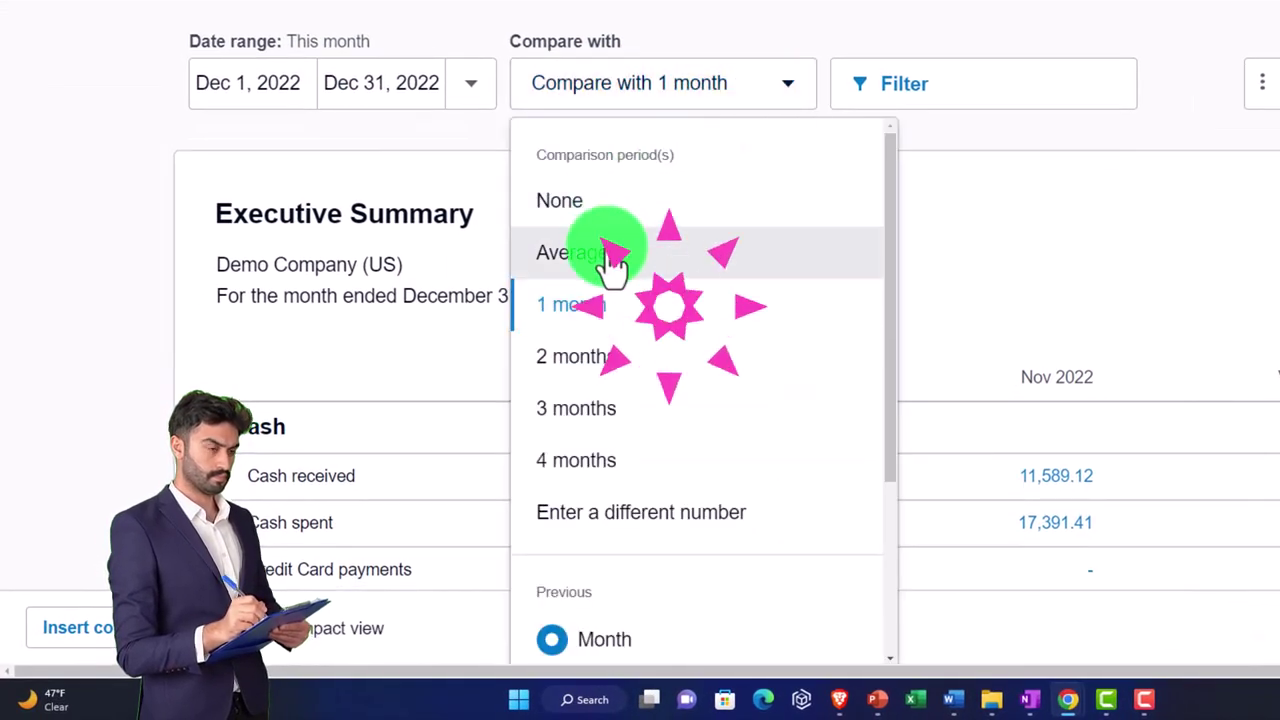
pyautogui.click(1026, 145)
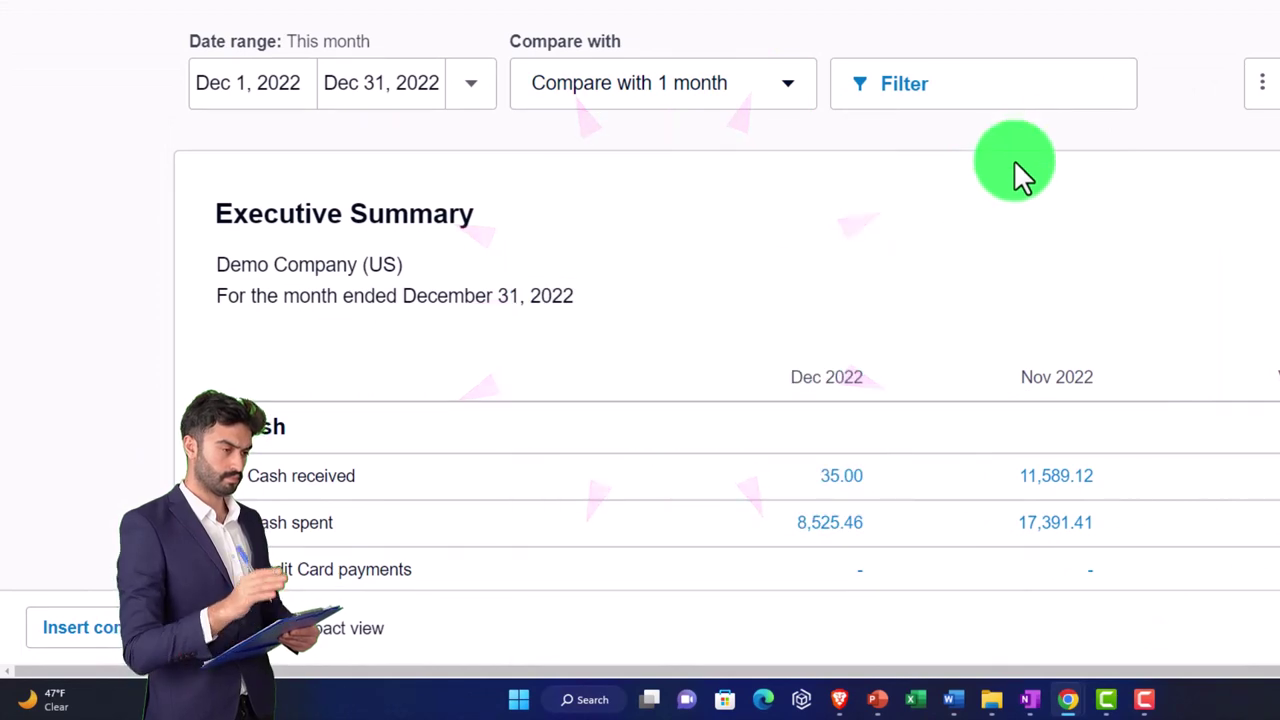
# Examine the Executive Summary's cash, profitability, balance sheet, sales, performance and position sections for Dec 2022 against Nov 2022.
pyautogui.scroll(-3, 807, 270)
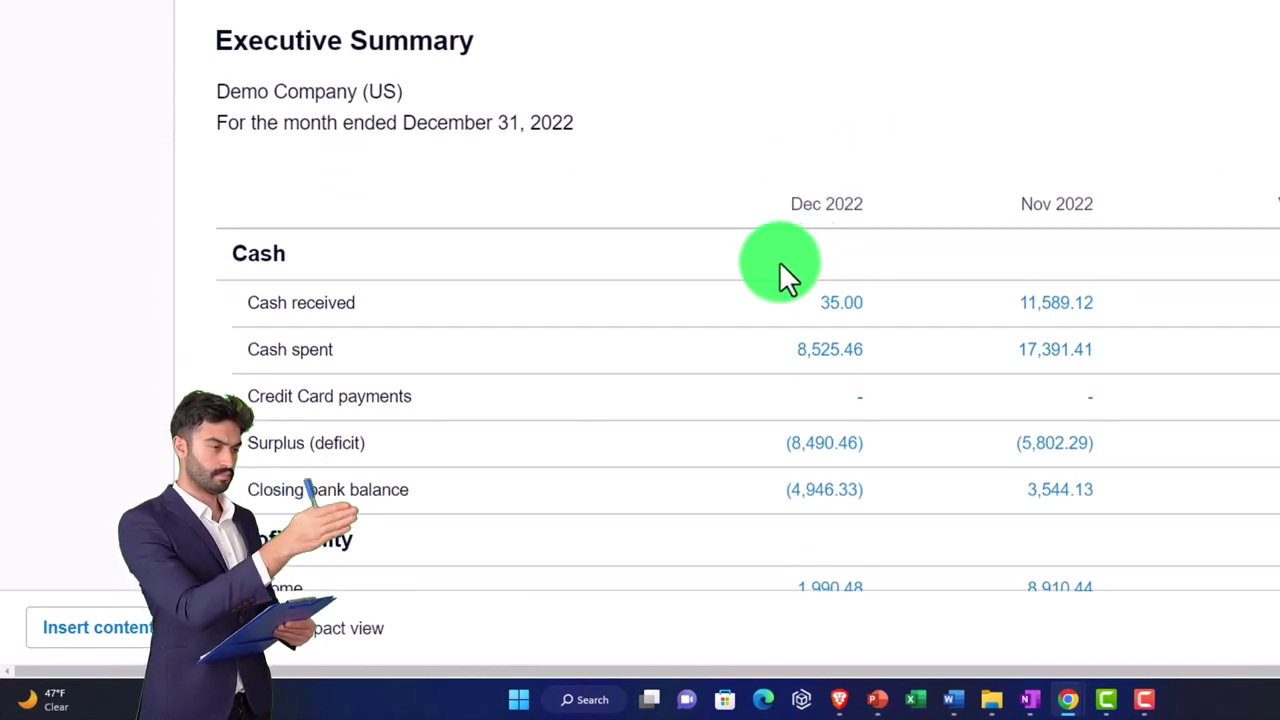
pyautogui.scroll(-1, 600, 300)
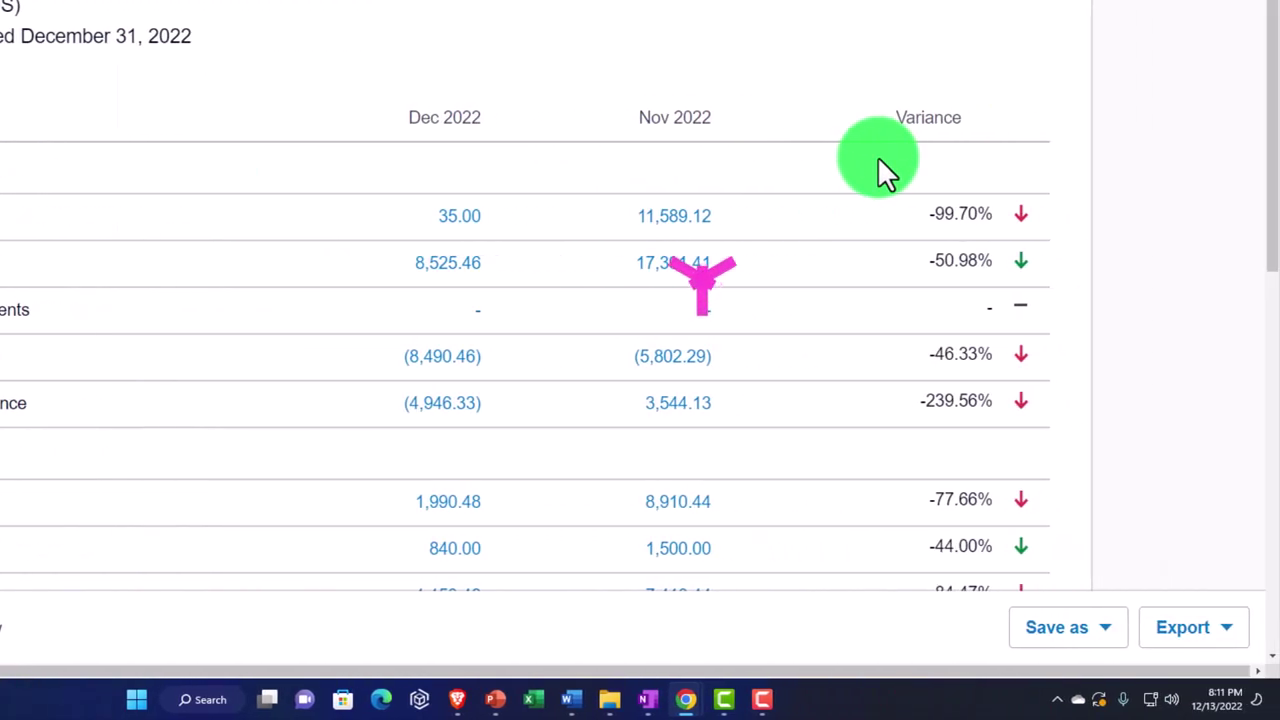
pyautogui.scroll(-2, 877, 156)
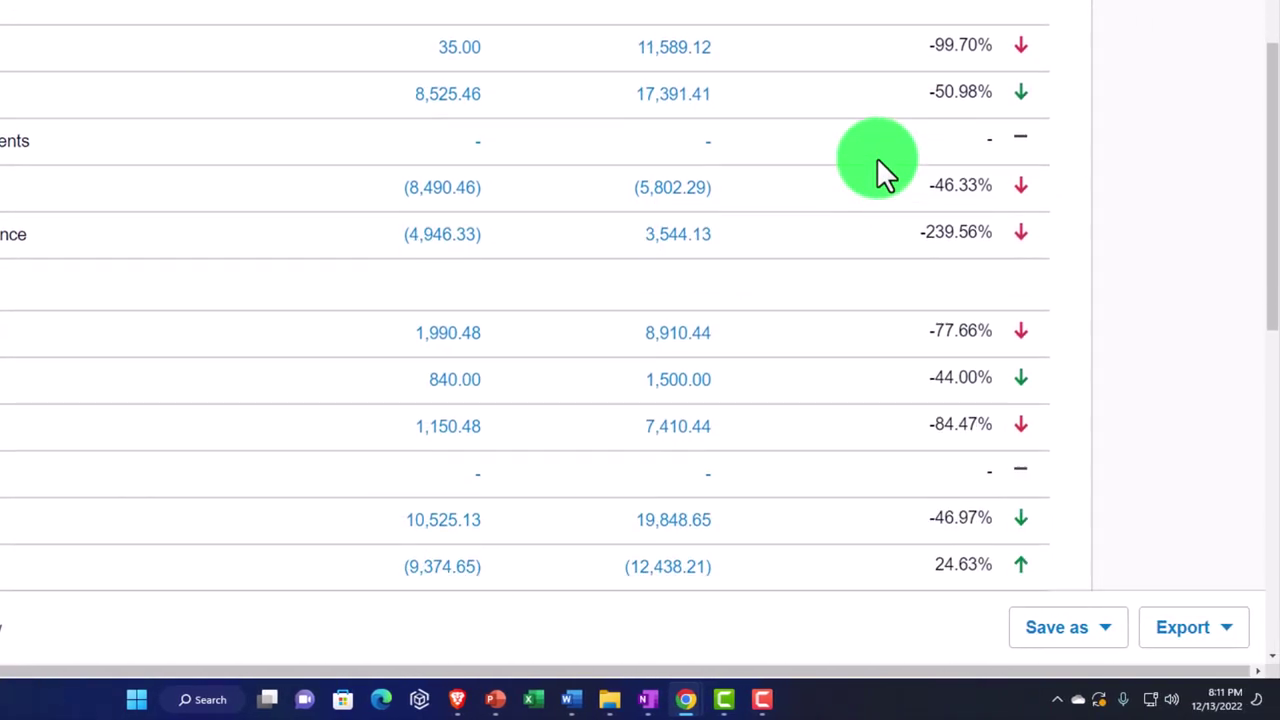
pyautogui.scroll(-1, 594, 277)
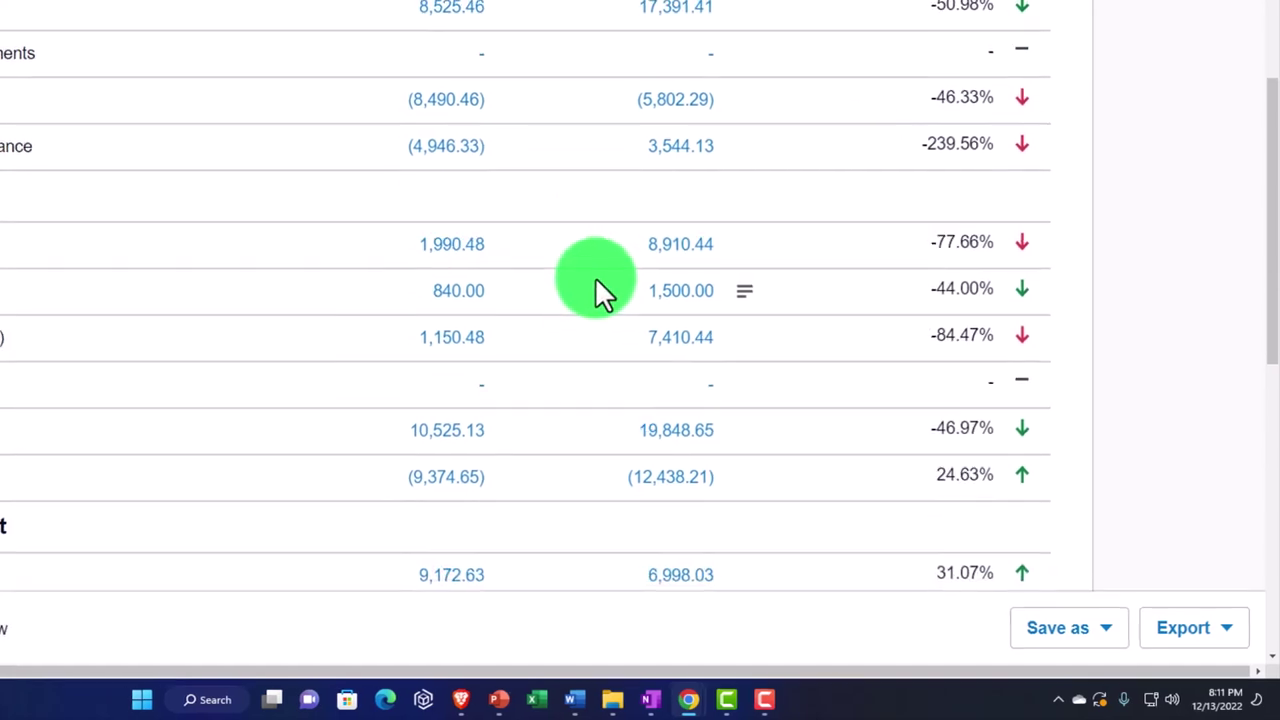
pyautogui.scroll(-1, 600, 286)
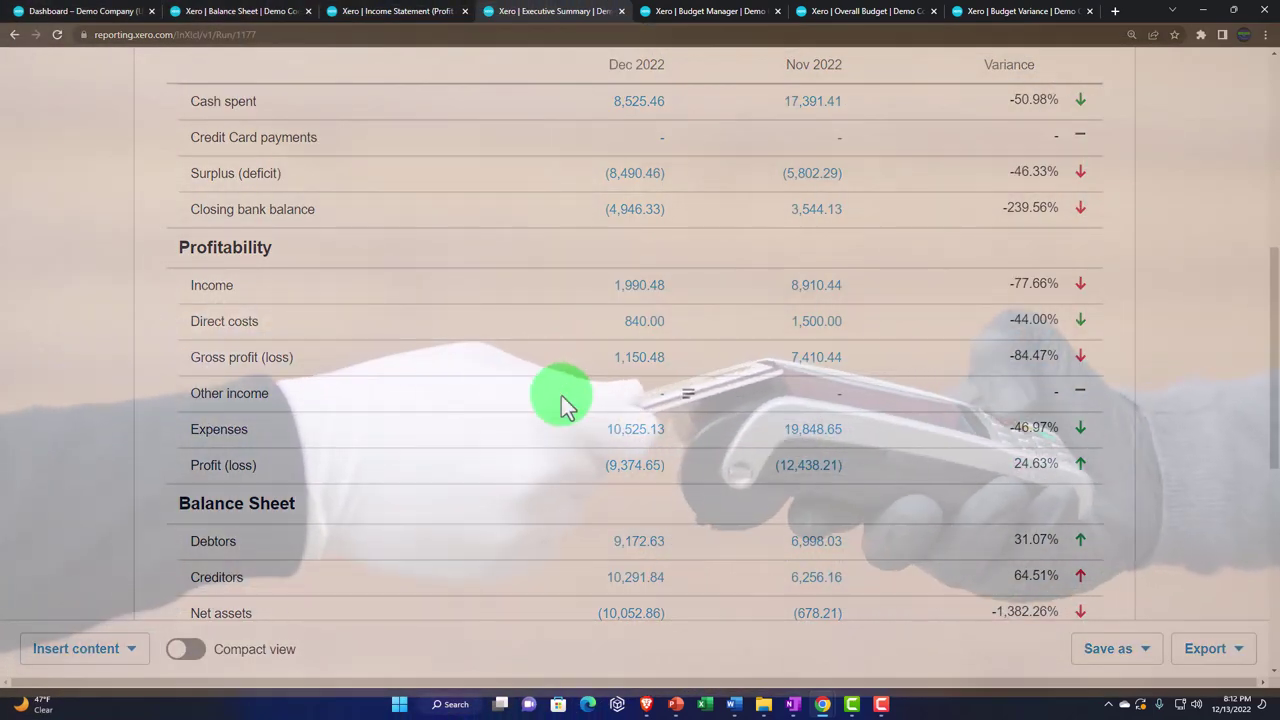
pyautogui.scroll(-1, 562, 403)
pyautogui.scroll(-2, 562, 396)
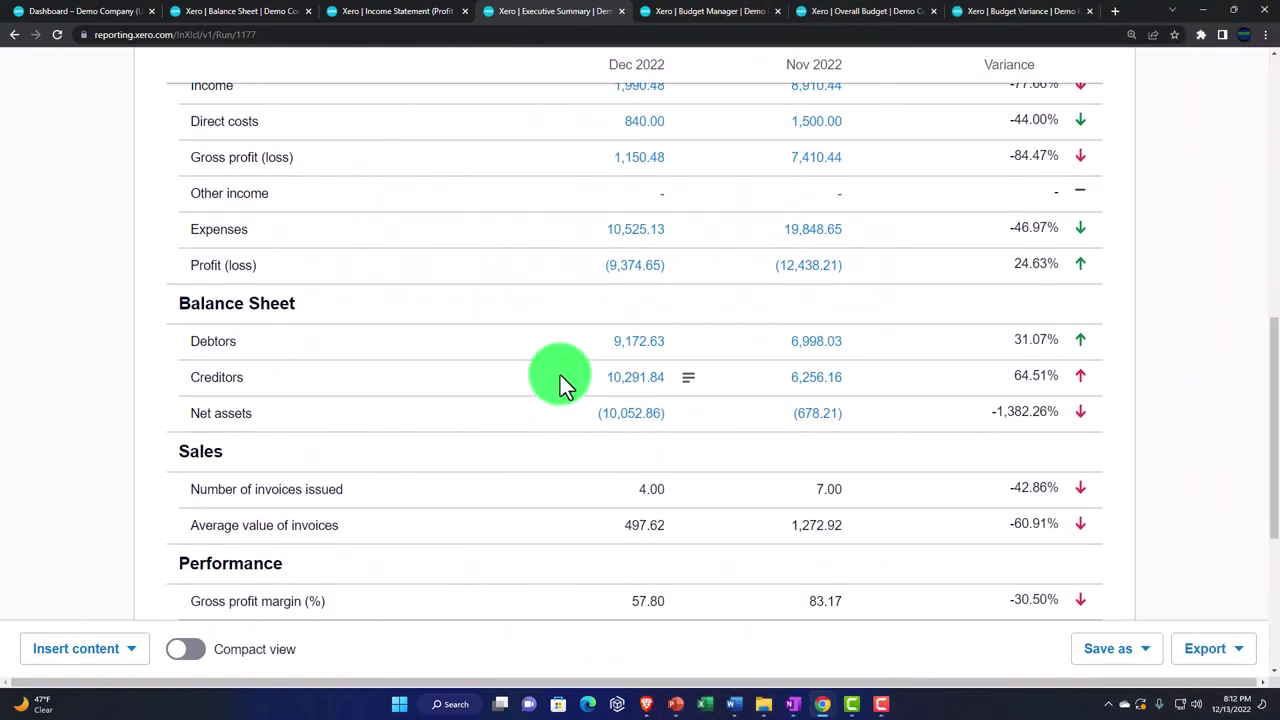
pyautogui.scroll(-2, 561, 390)
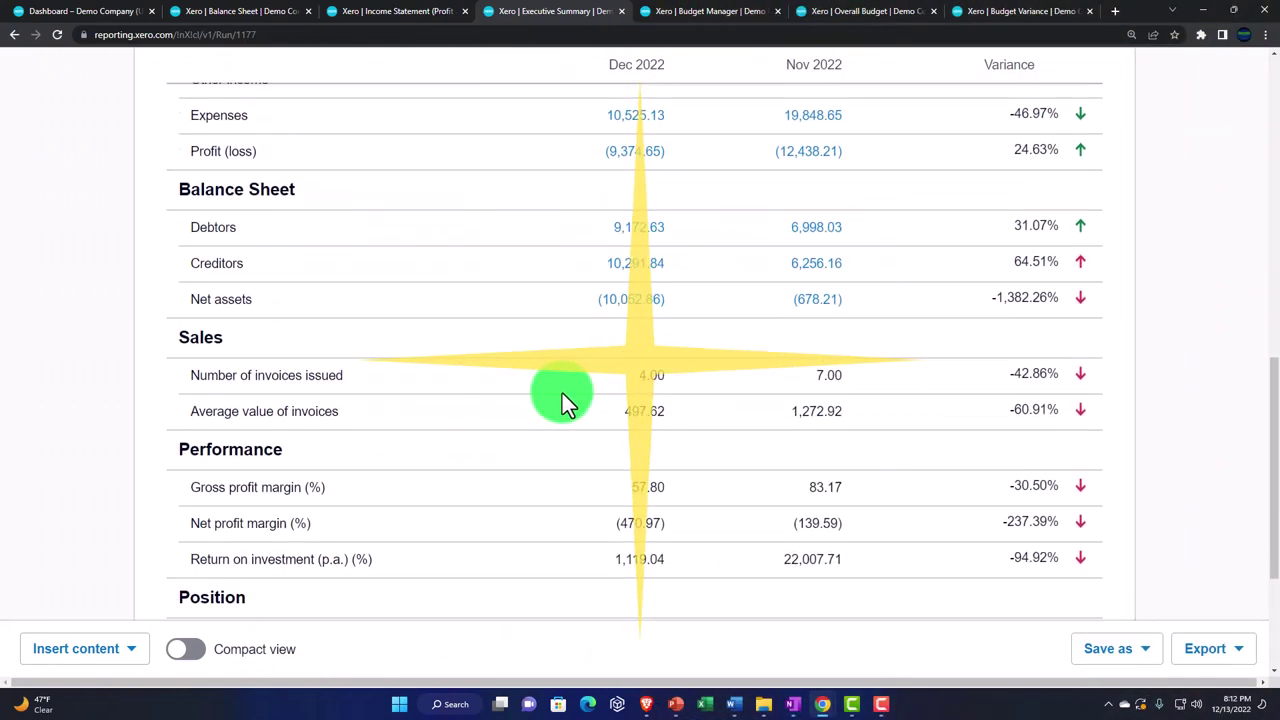
pyautogui.scroll(-3, 562, 393)
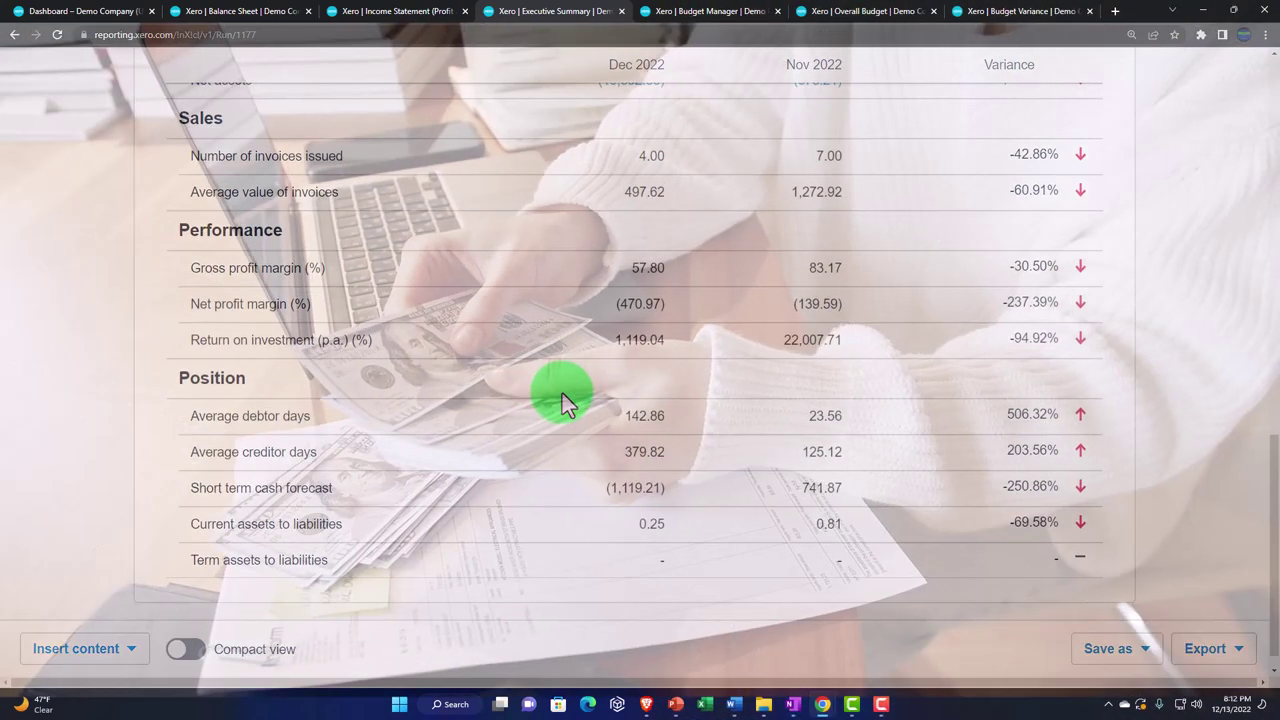
pyautogui.scroll(10, 565, 412)
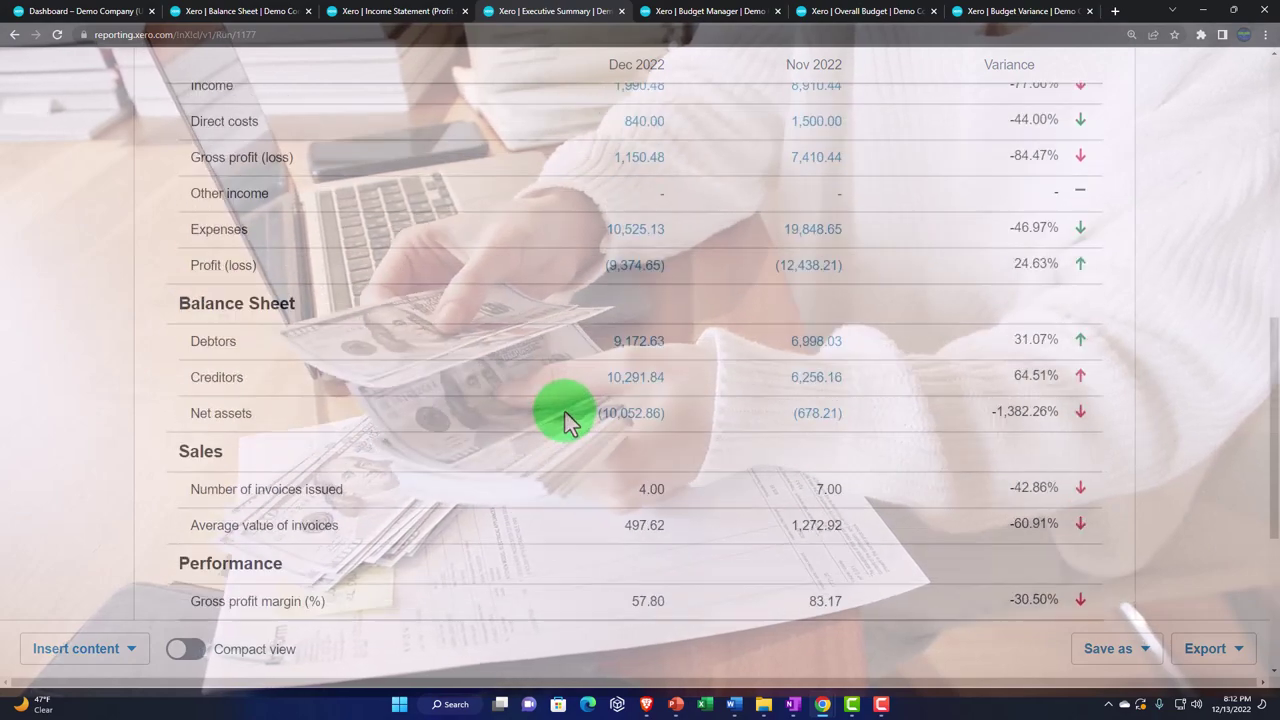
# Set the Executive Summary's comparison to Average and update the report.
pyautogui.scroll(5, 565, 412)
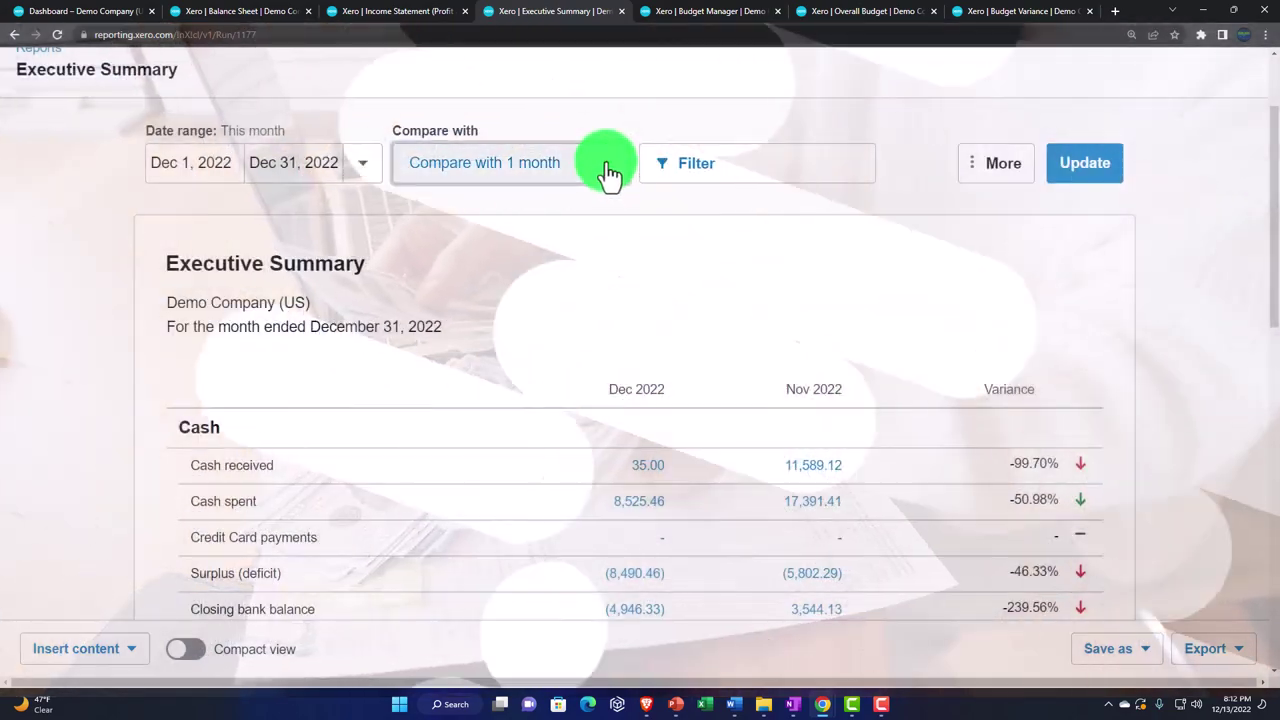
pyautogui.click(610, 172)
pyautogui.click(449, 297)
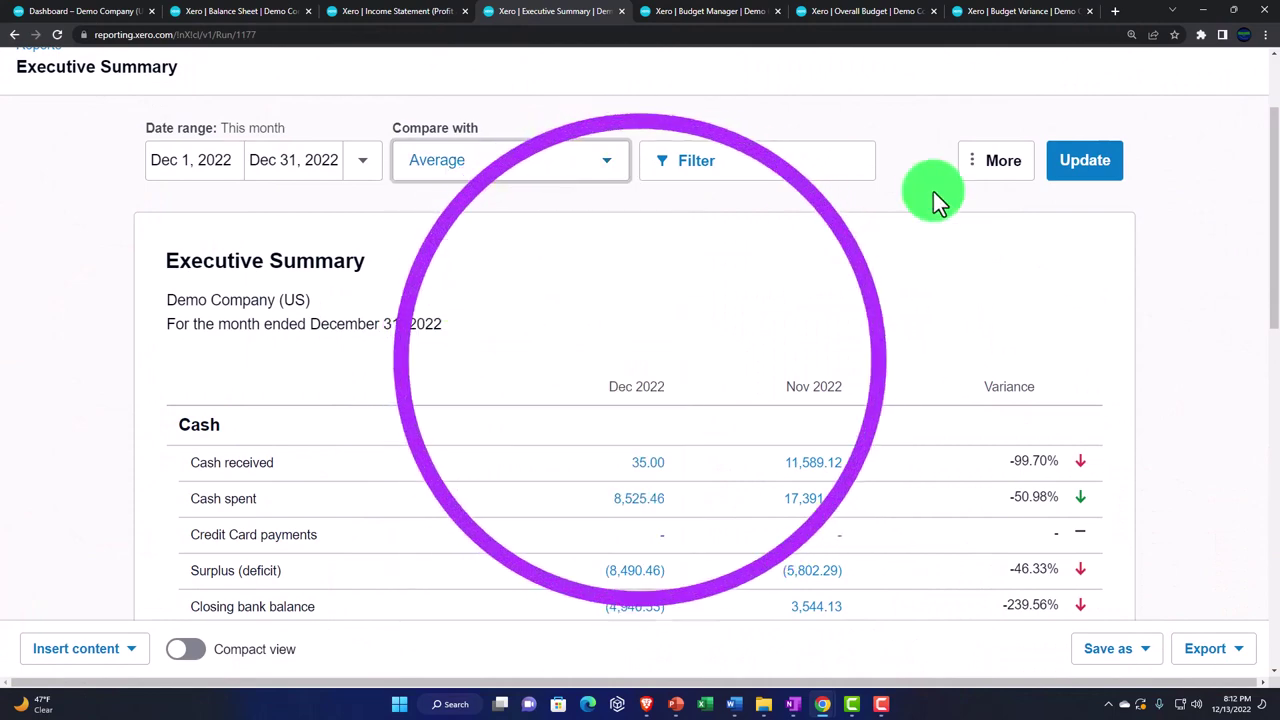
pyautogui.click(1072, 165)
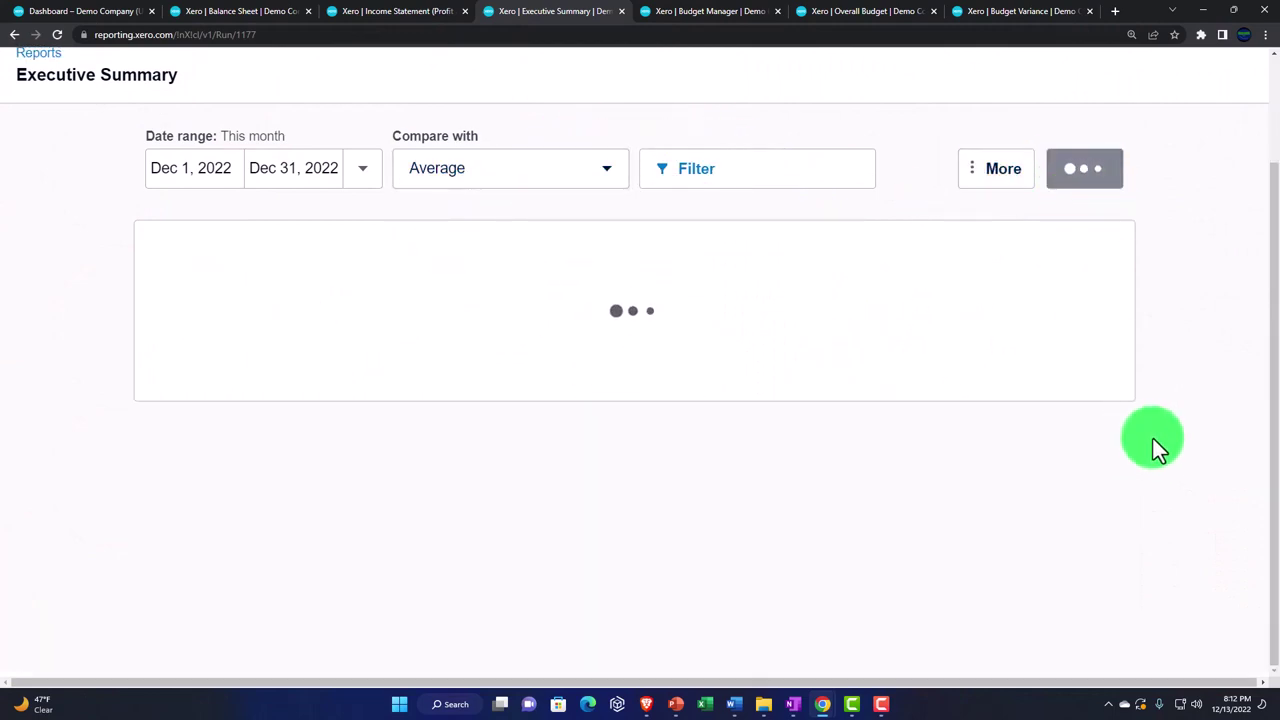
# Examine the Executive Summary's sections from cash to position for Dec 2022 against the year-to-date monthly average.
pyautogui.scroll(-2, 1153, 438)
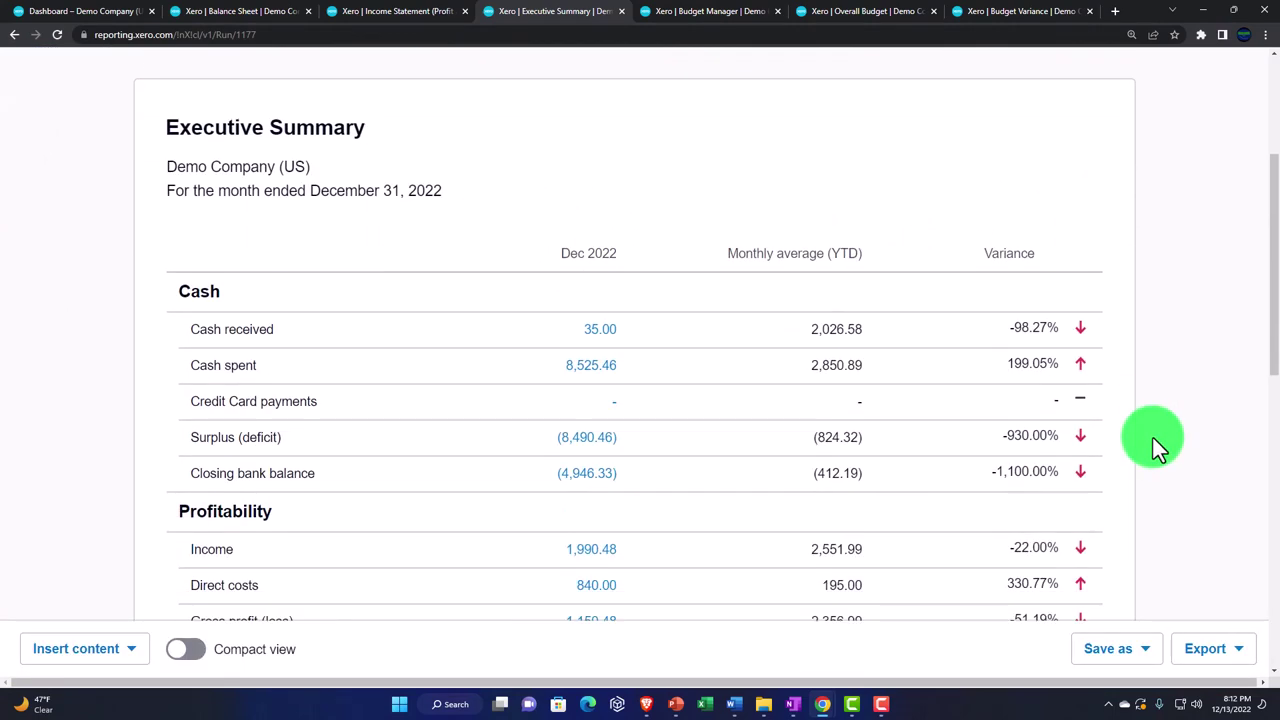
pyautogui.scroll(-5, 1153, 438)
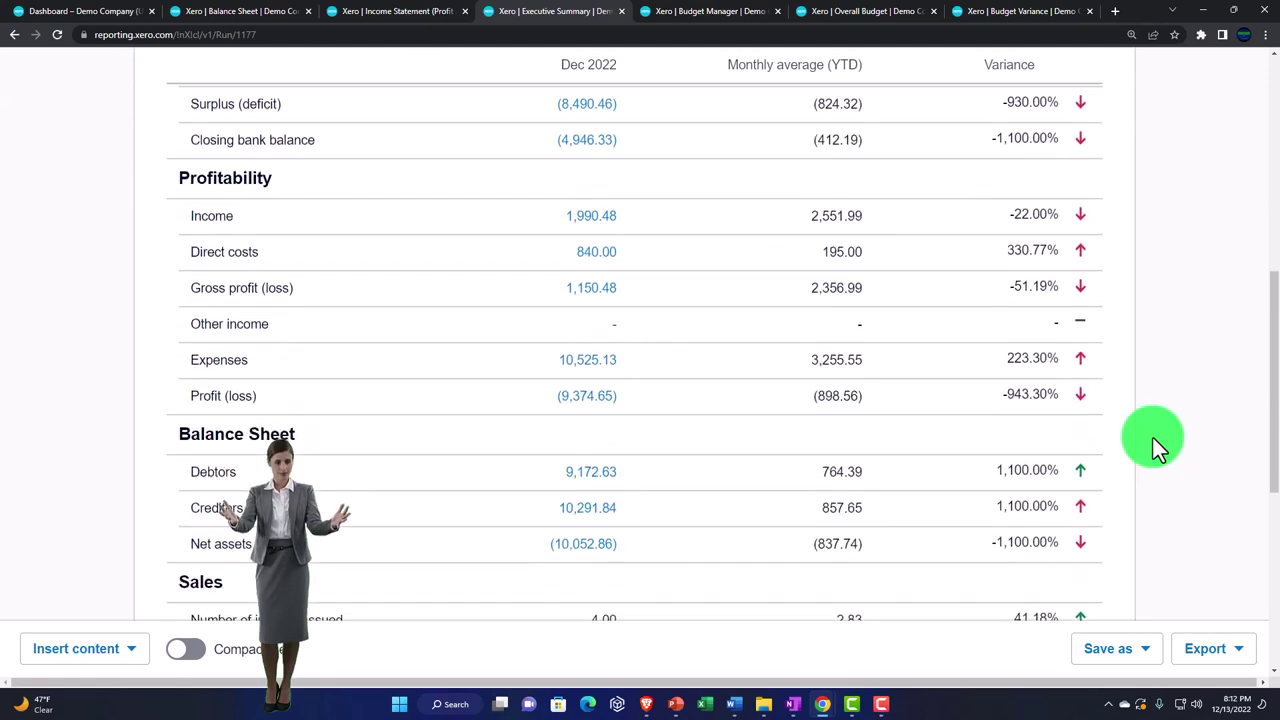
pyautogui.scroll(-2, 1153, 438)
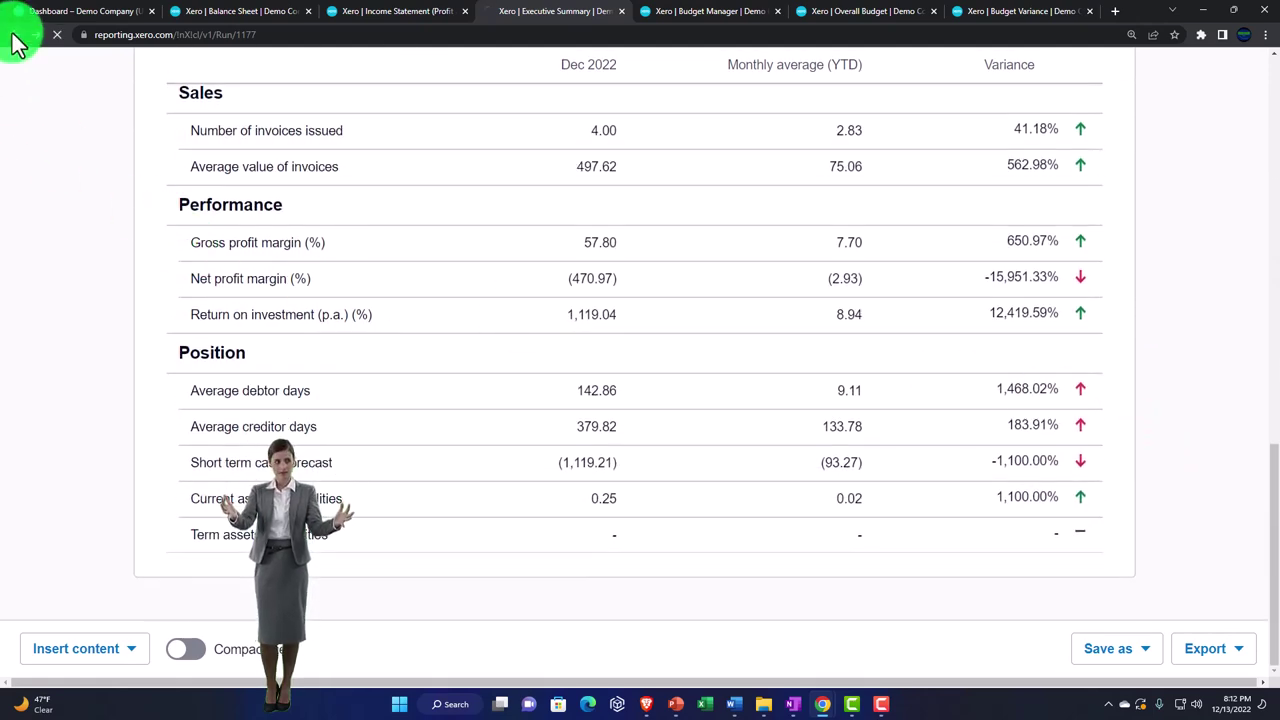
# Open the Tracking Summary from the Financial performance reports and run it for Bank Accounts by Region.
pyautogui.click(643, 314)
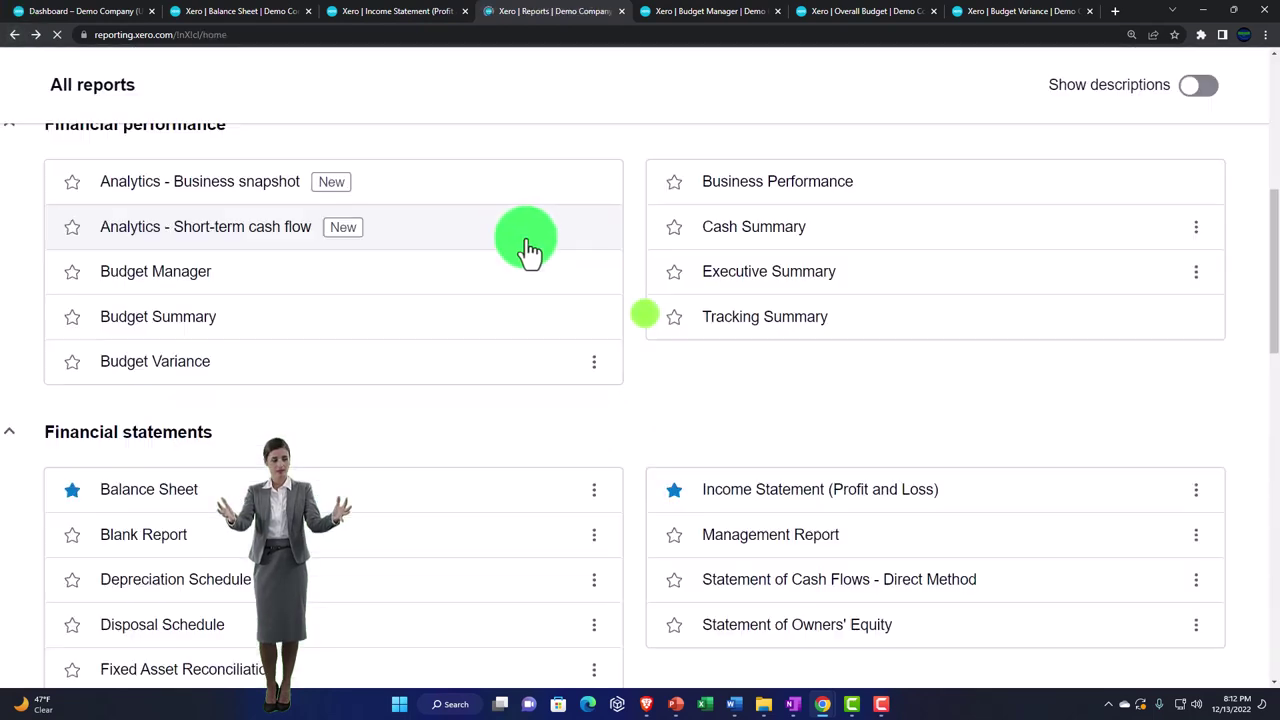
pyautogui.rightClick(787, 333)
pyautogui.click(755, 334)
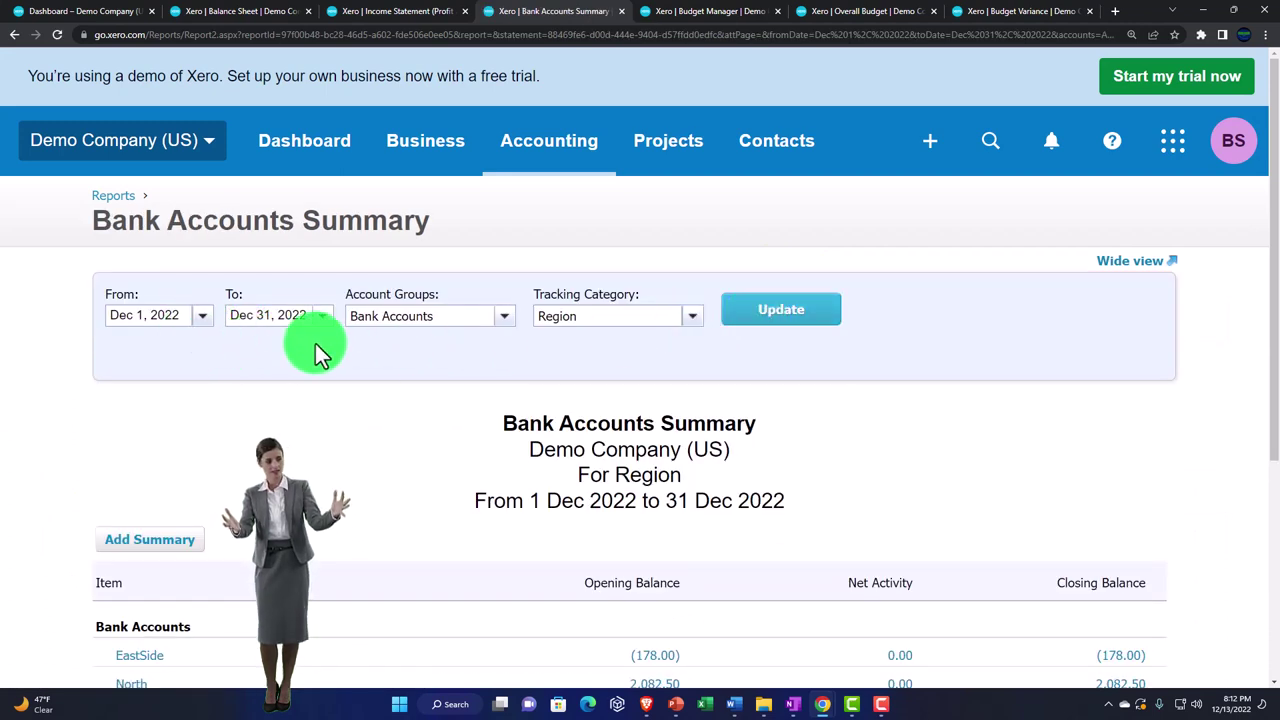
# Check the tracking category options, keep Region, and look over the bank account balances and net activity by region.
pyautogui.click(692, 317)
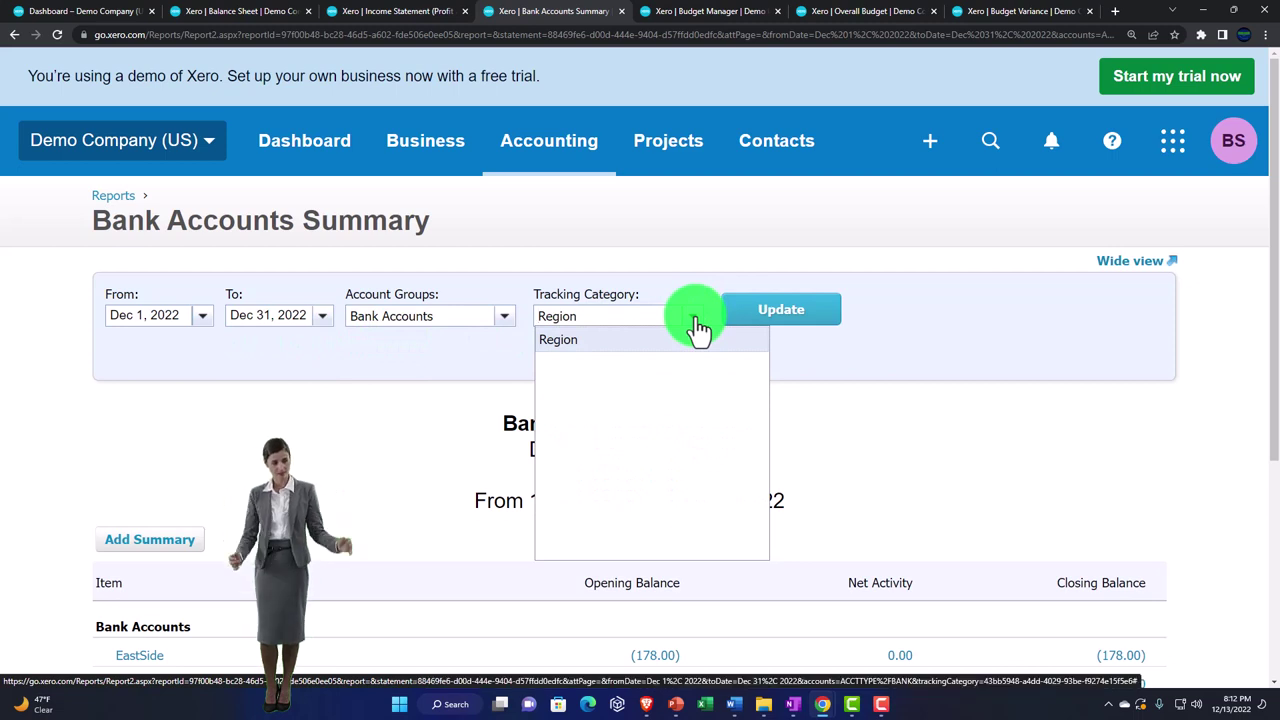
pyautogui.click(577, 345)
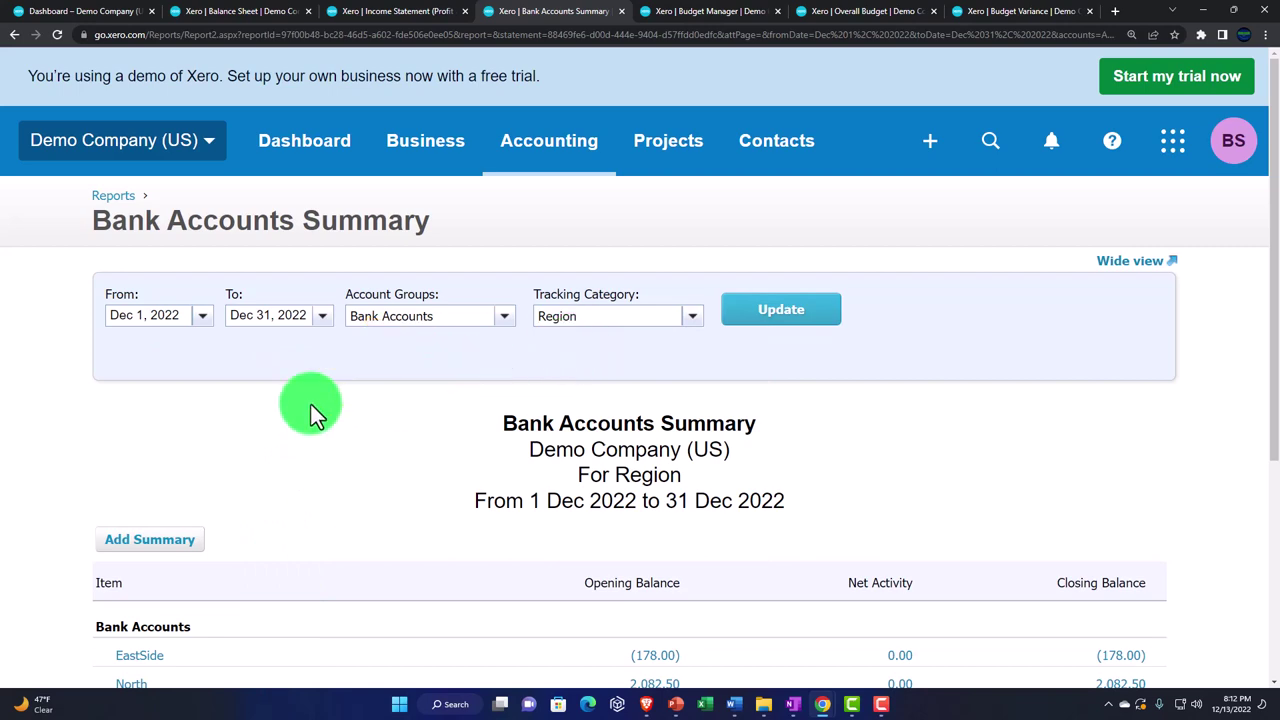
pyautogui.scroll(-2, 310, 405)
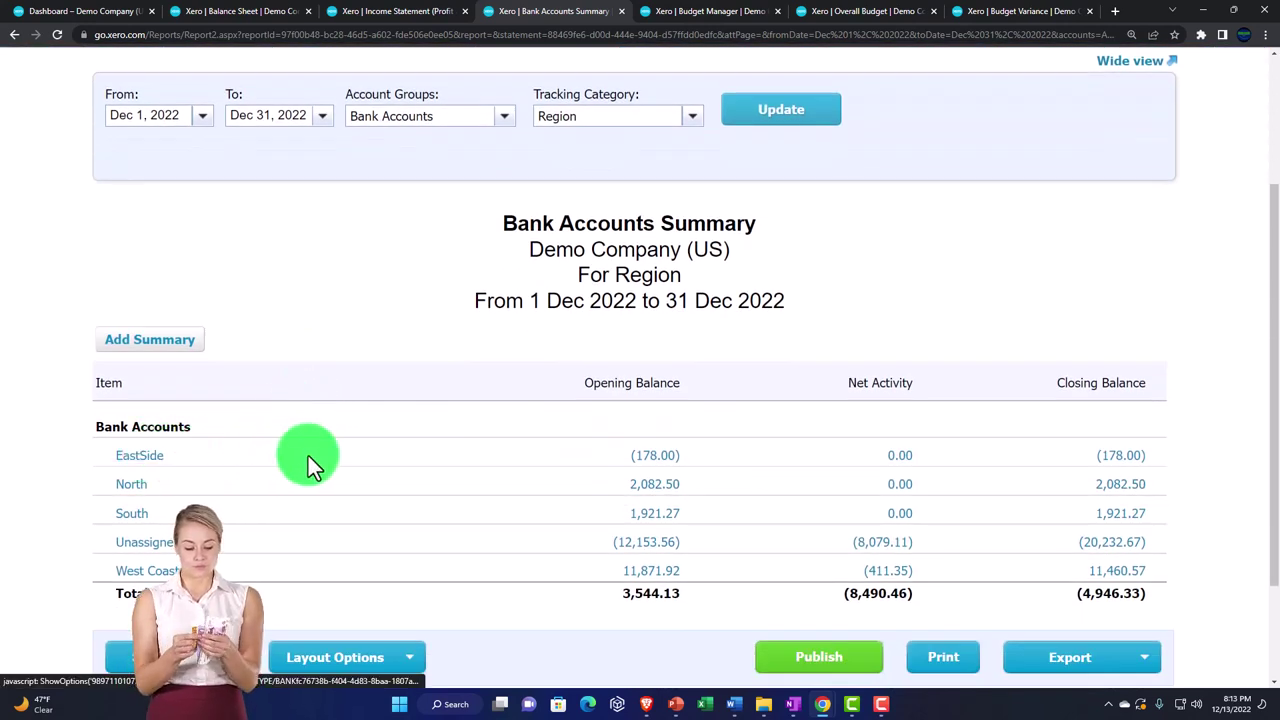
pyautogui.click(643, 485)
pyautogui.scroll(2, 625, 450)
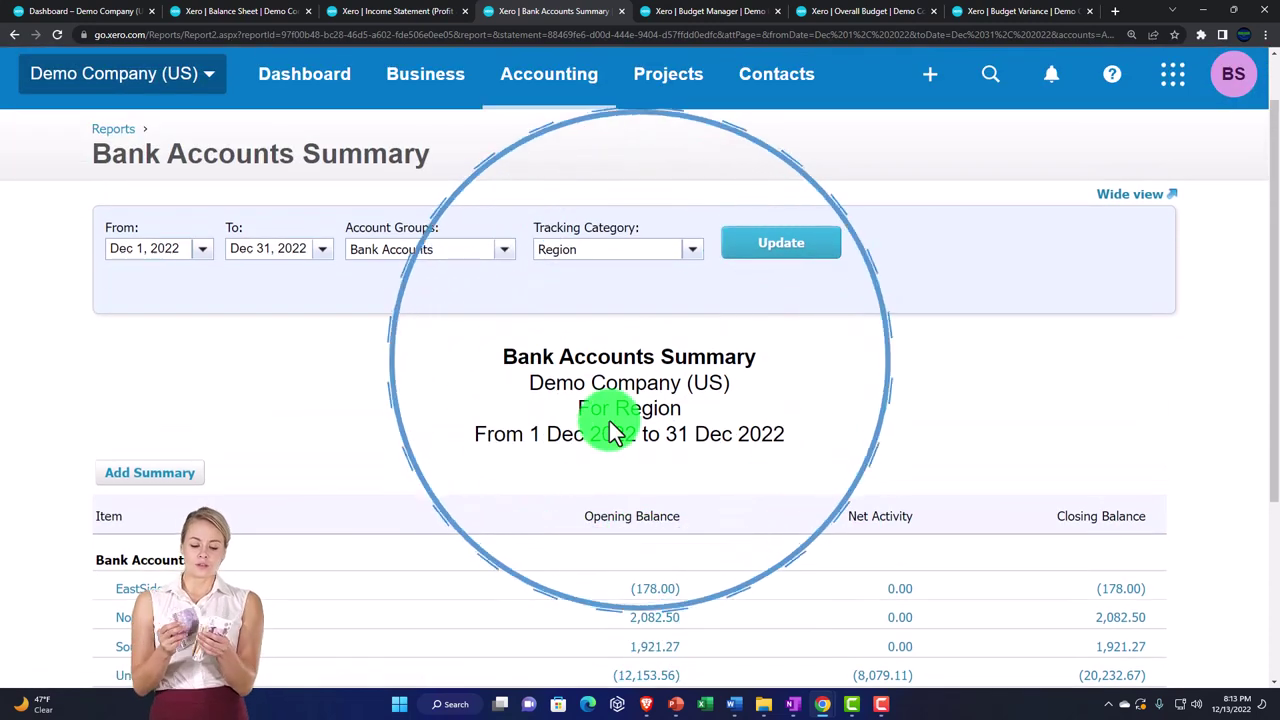
# Set the tracking report's account group to Current Assets, update it, and look over the regional breakdown.
pyautogui.click(505, 252)
pyautogui.click(423, 326)
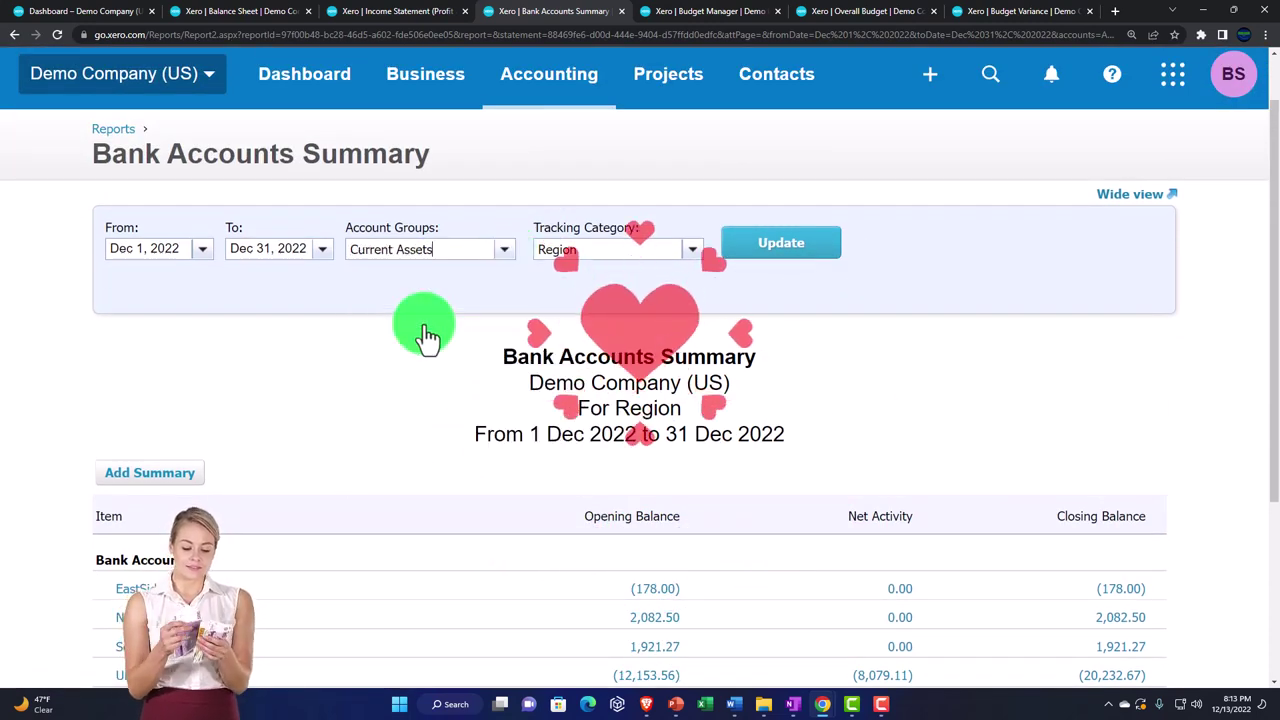
pyautogui.click(772, 250)
pyautogui.scroll(-2, 395, 410)
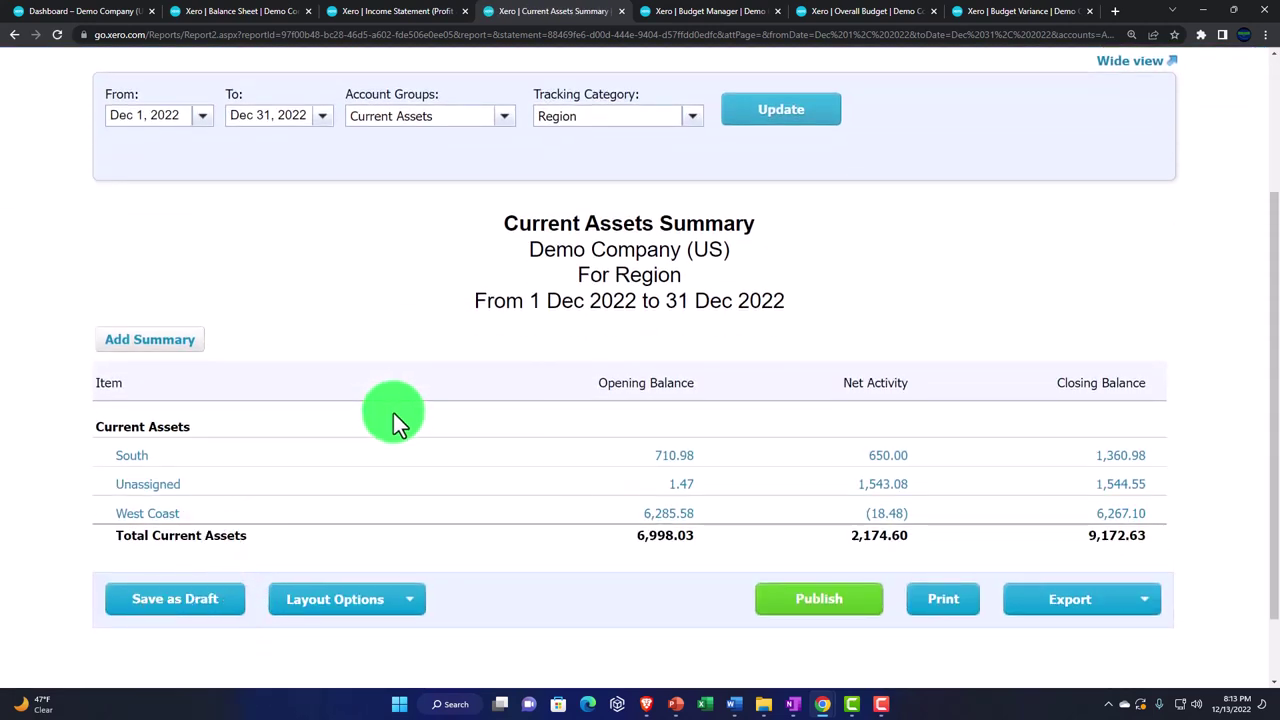
pyautogui.scroll(2, 394, 418)
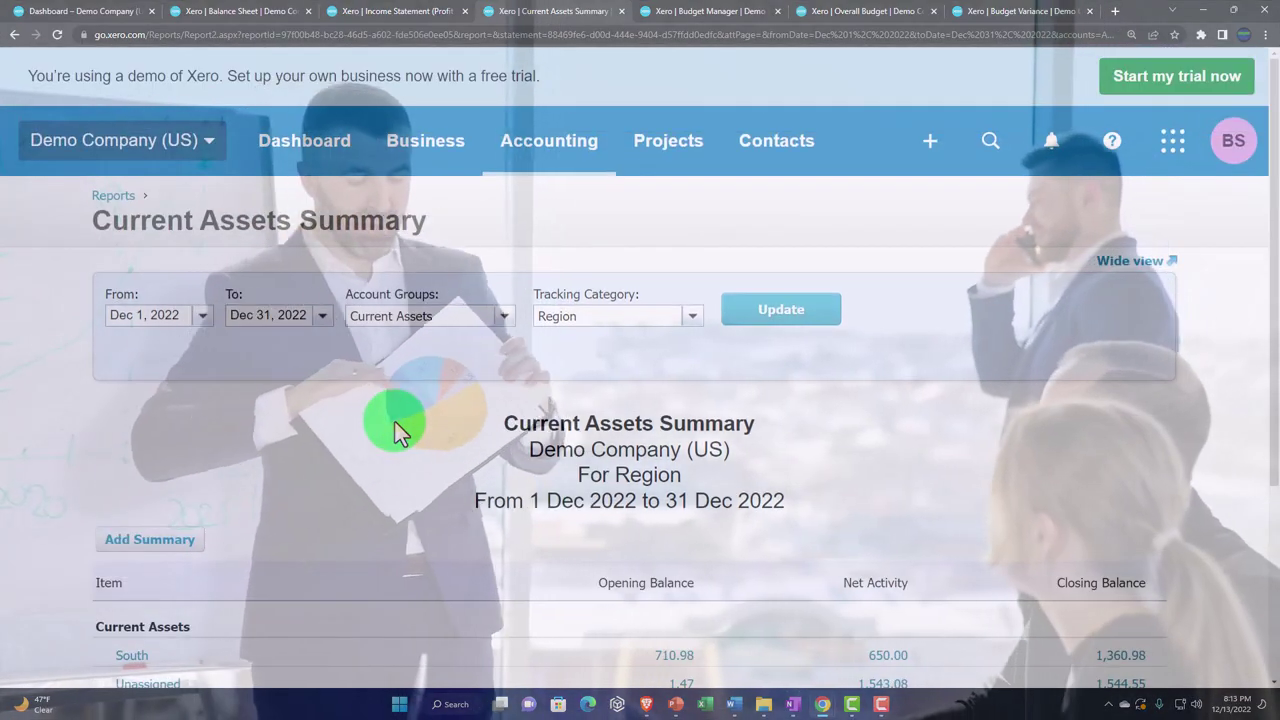
# Leave the Current Assets Summary and return to the Financial performance section of the reports list.
pyautogui.click(14, 34)
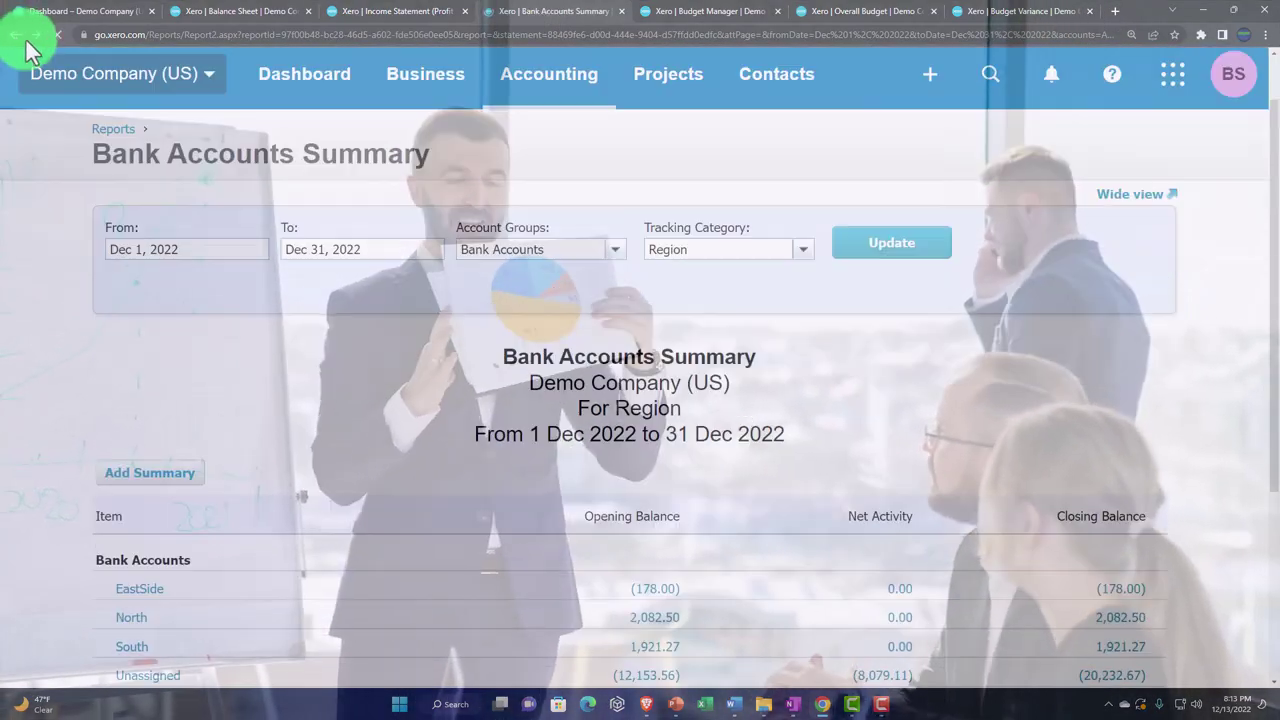
pyautogui.click(14, 34)
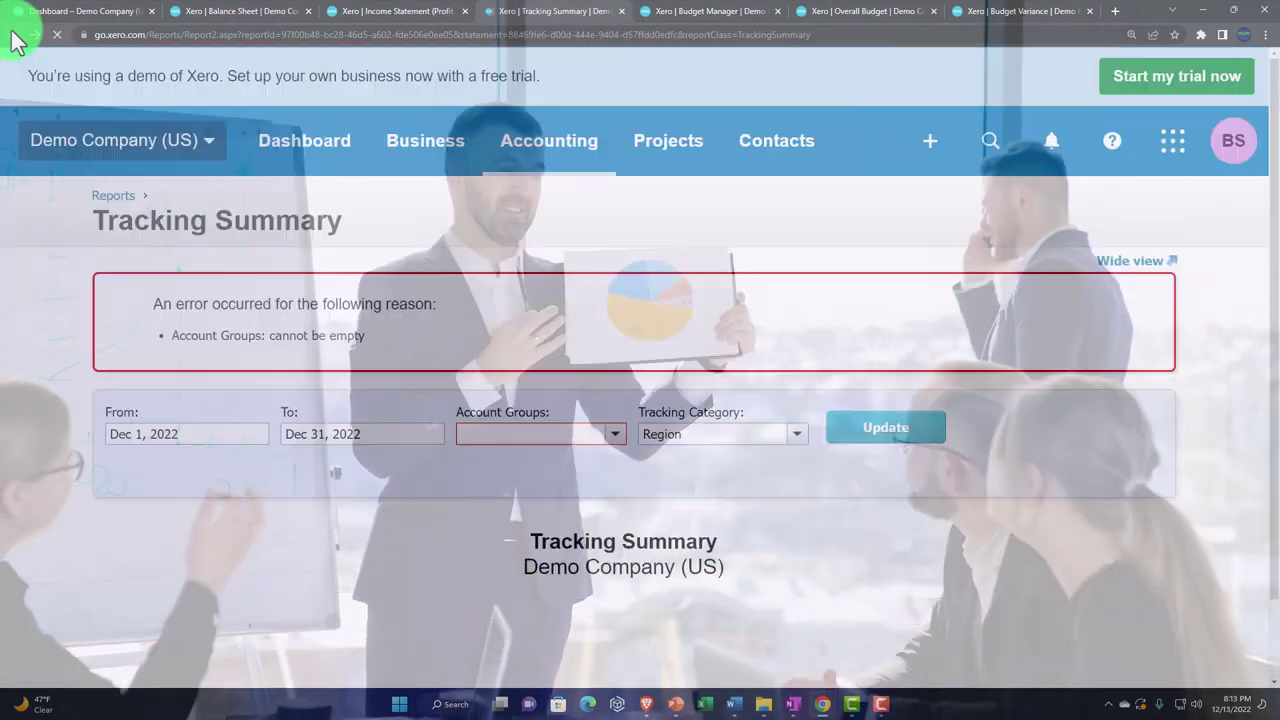
pyautogui.click(583, 155)
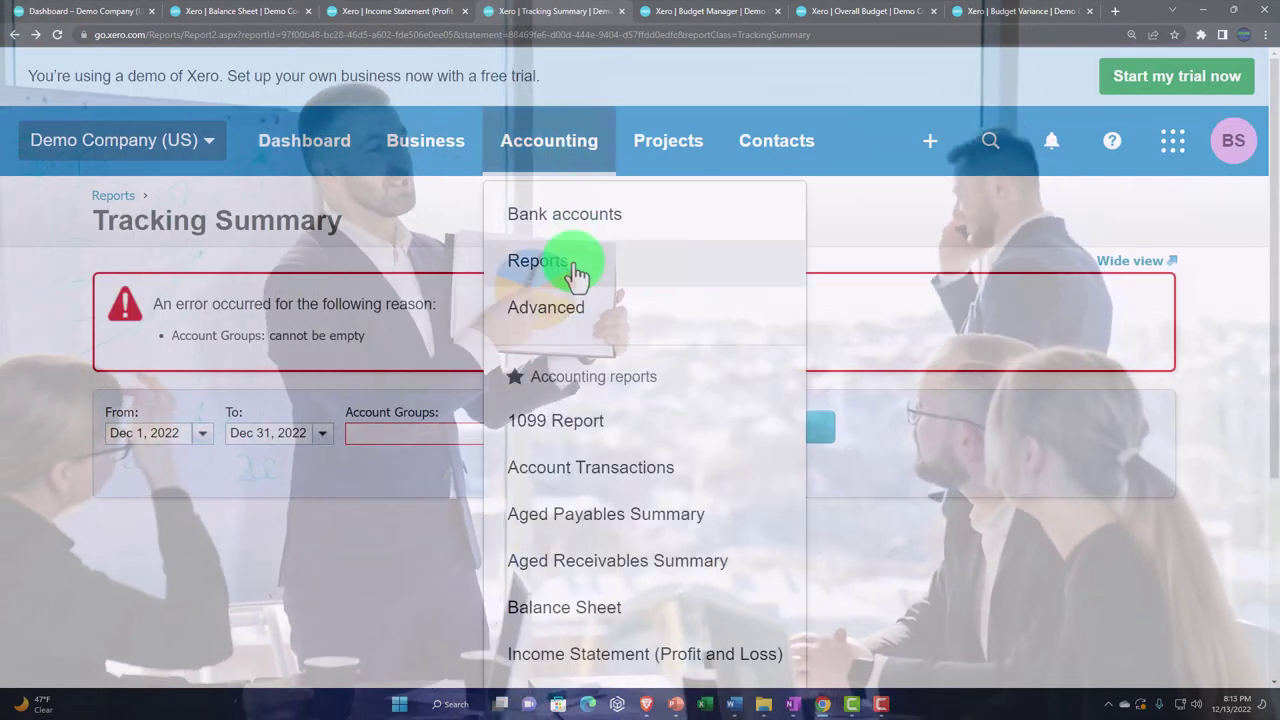
pyautogui.click(578, 272)
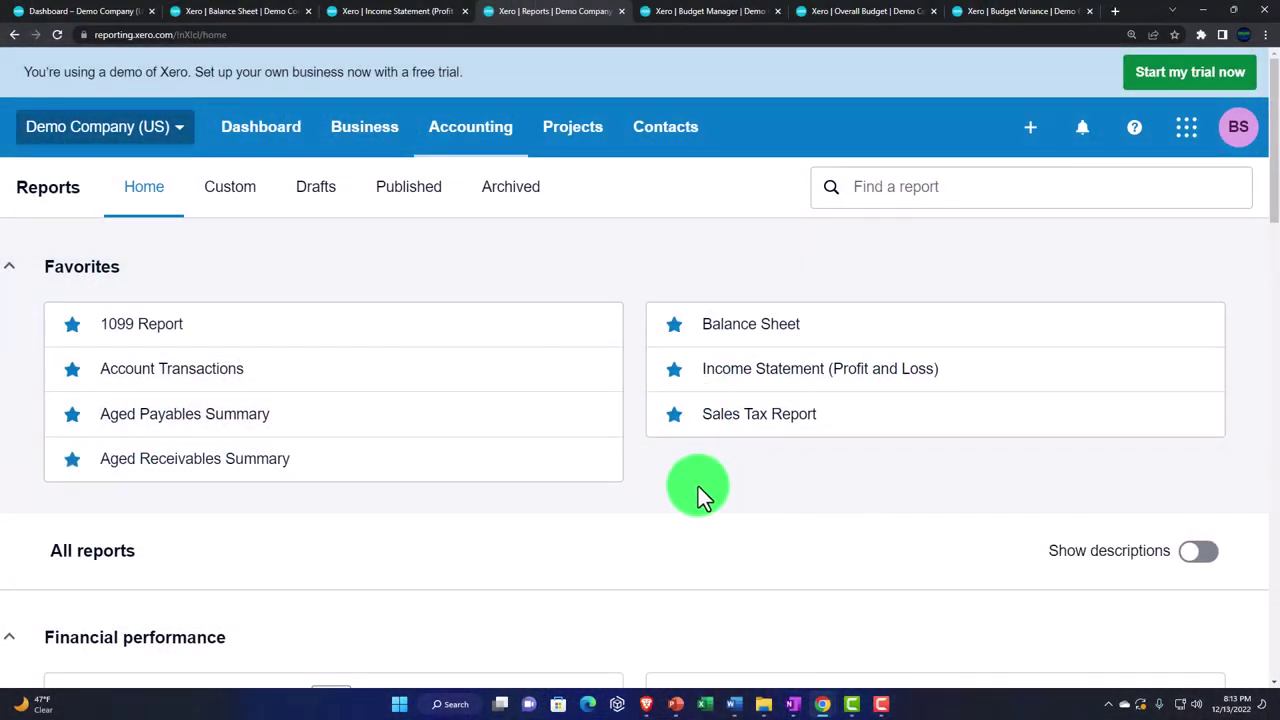
pyautogui.scroll(-4, 417, 445)
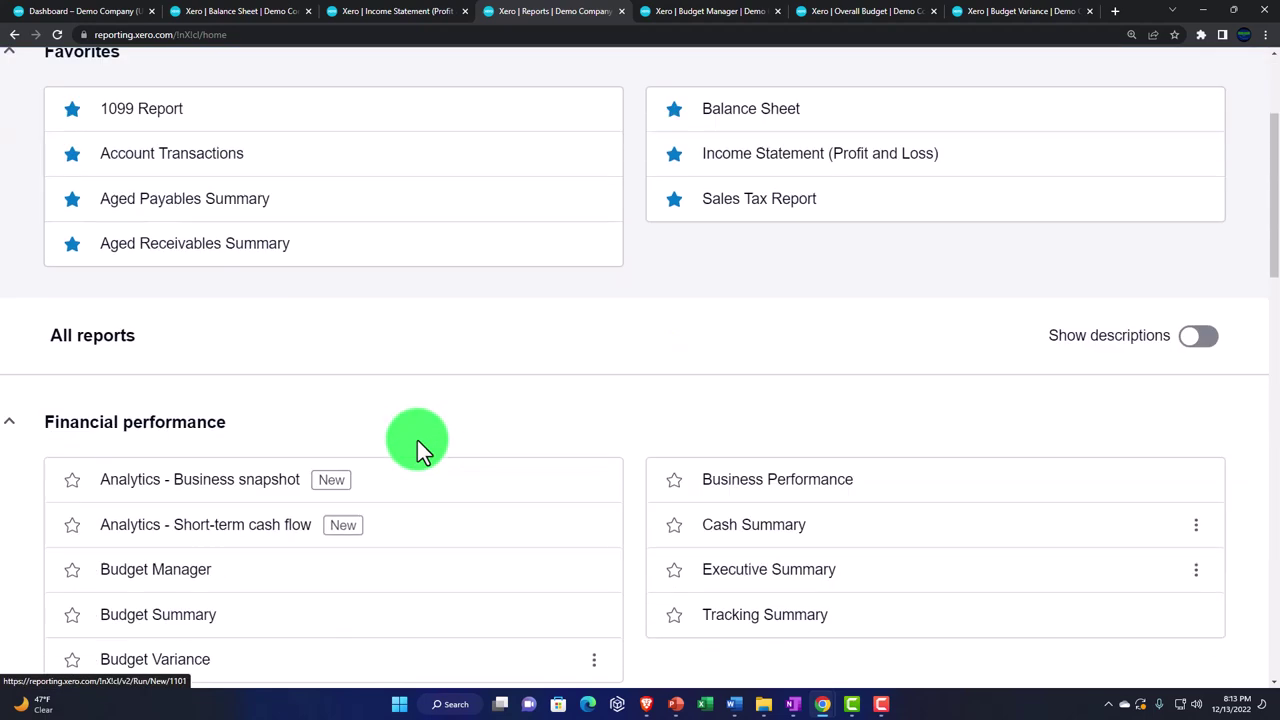